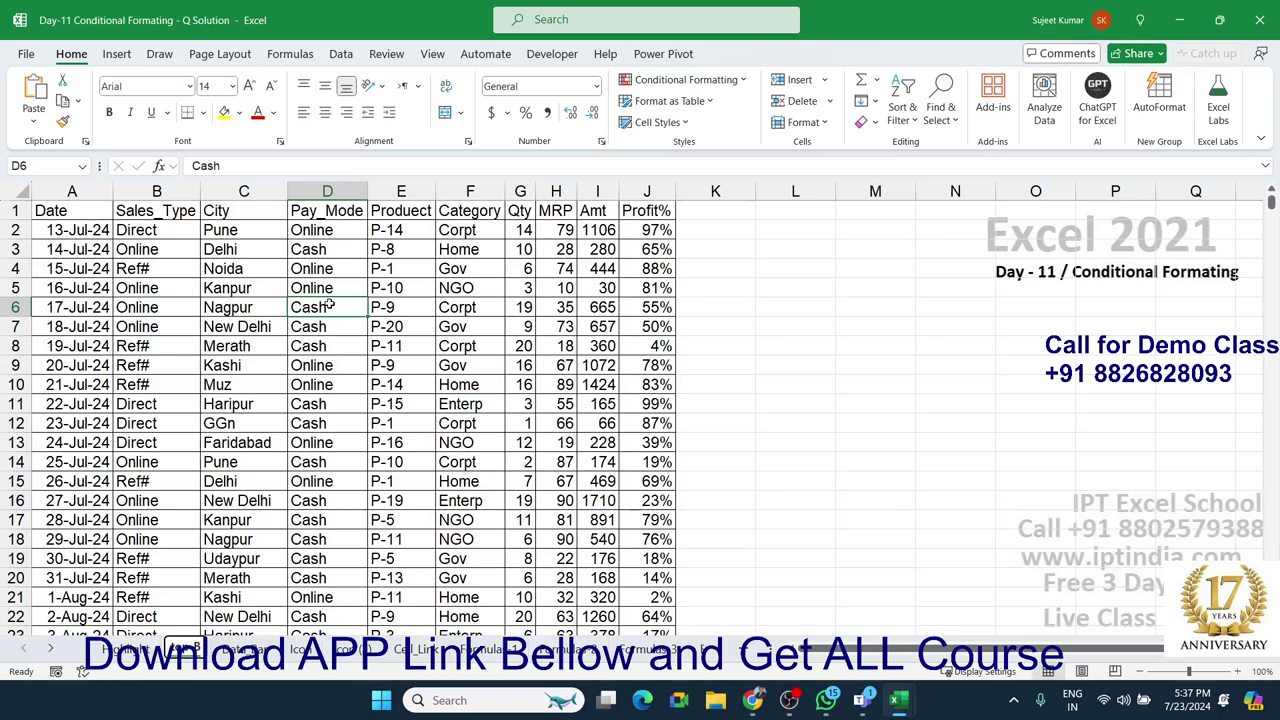
Scroll through the sales sheet to find where the data should end at row 72
click(196, 307)
click(468, 466)
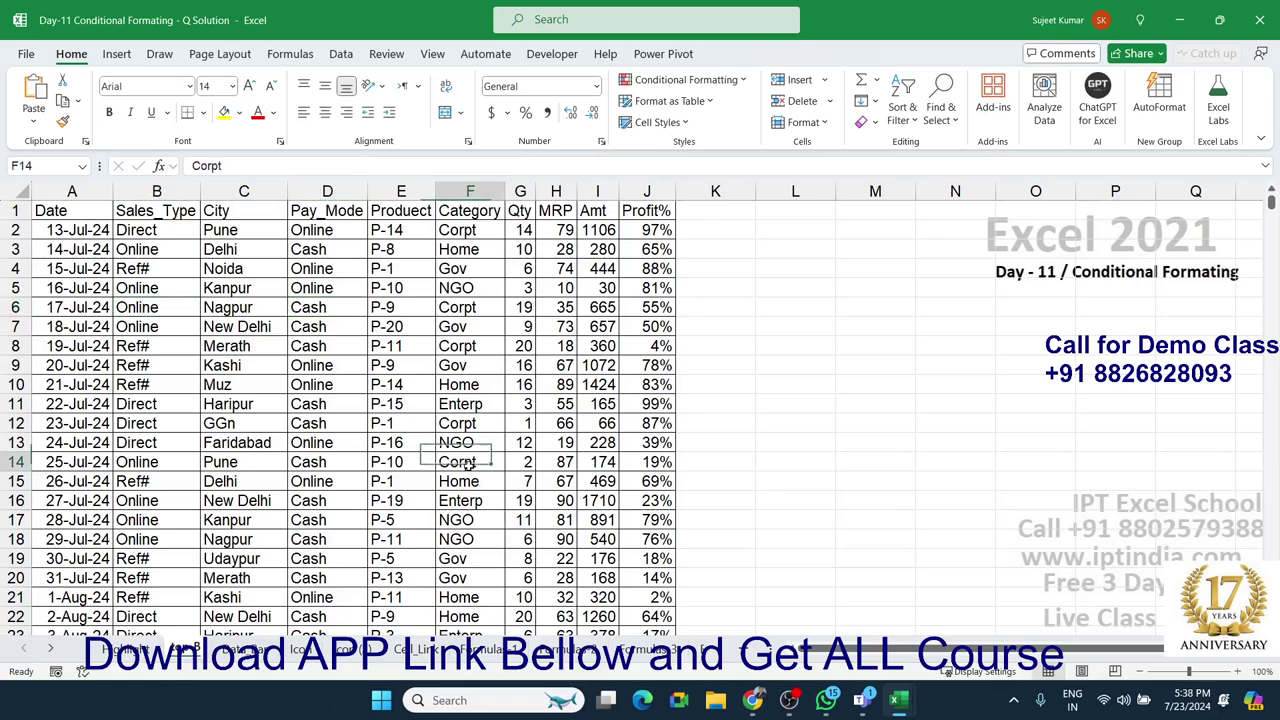
drag(523, 232, 512, 432)
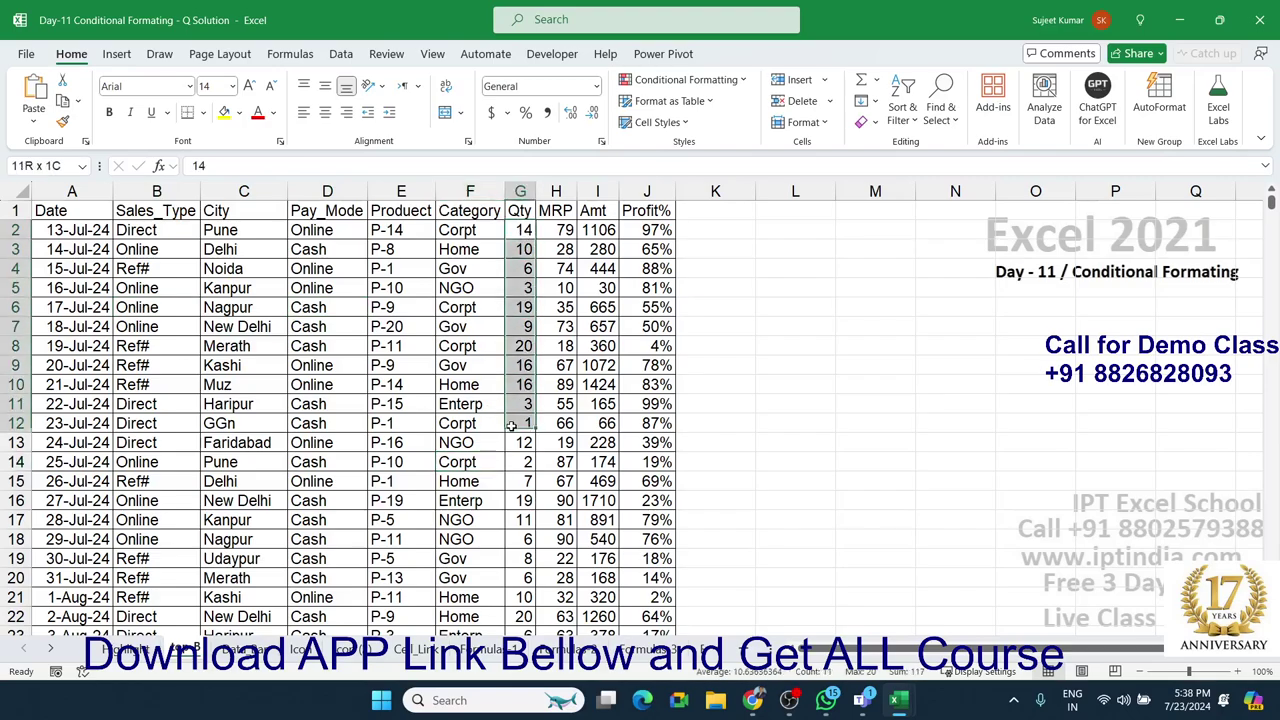
scroll(510, 432, down, 7)
scroll(510, 432, down, 8)
scroll(300, 470, down, 9)
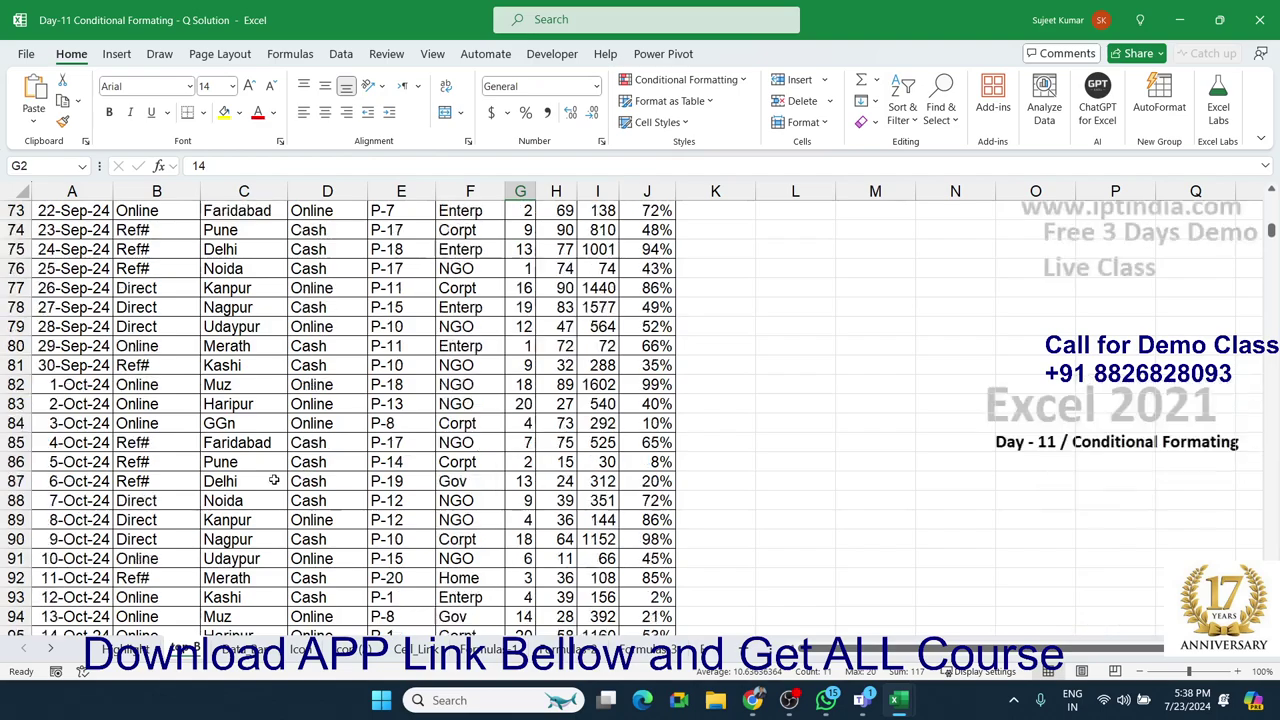
scroll(210, 497, down, 12)
scroll(210, 497, down, 8)
scroll(90, 420, up, 7)
scroll(90, 420, up, 15)
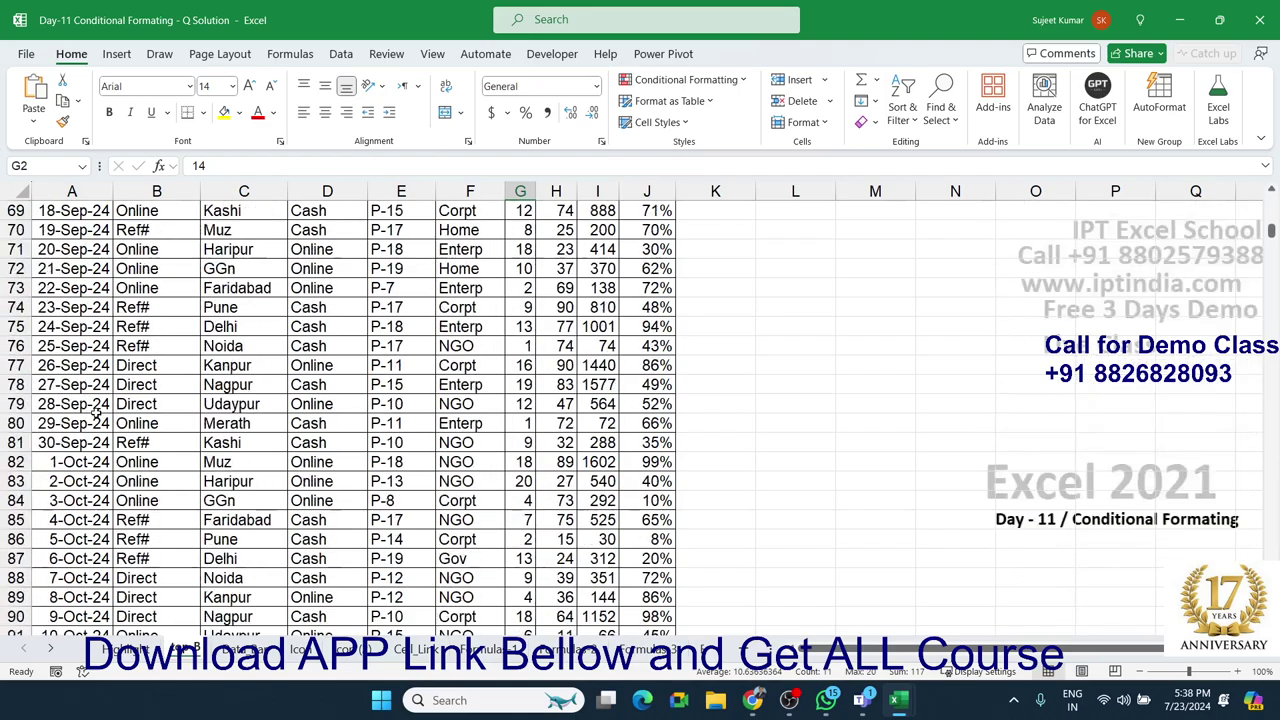
scroll(90, 428, up, 3)
Clear every row from A73 downward, then return to cell A1
click(88, 443)
key(ctrl+shift+Right)
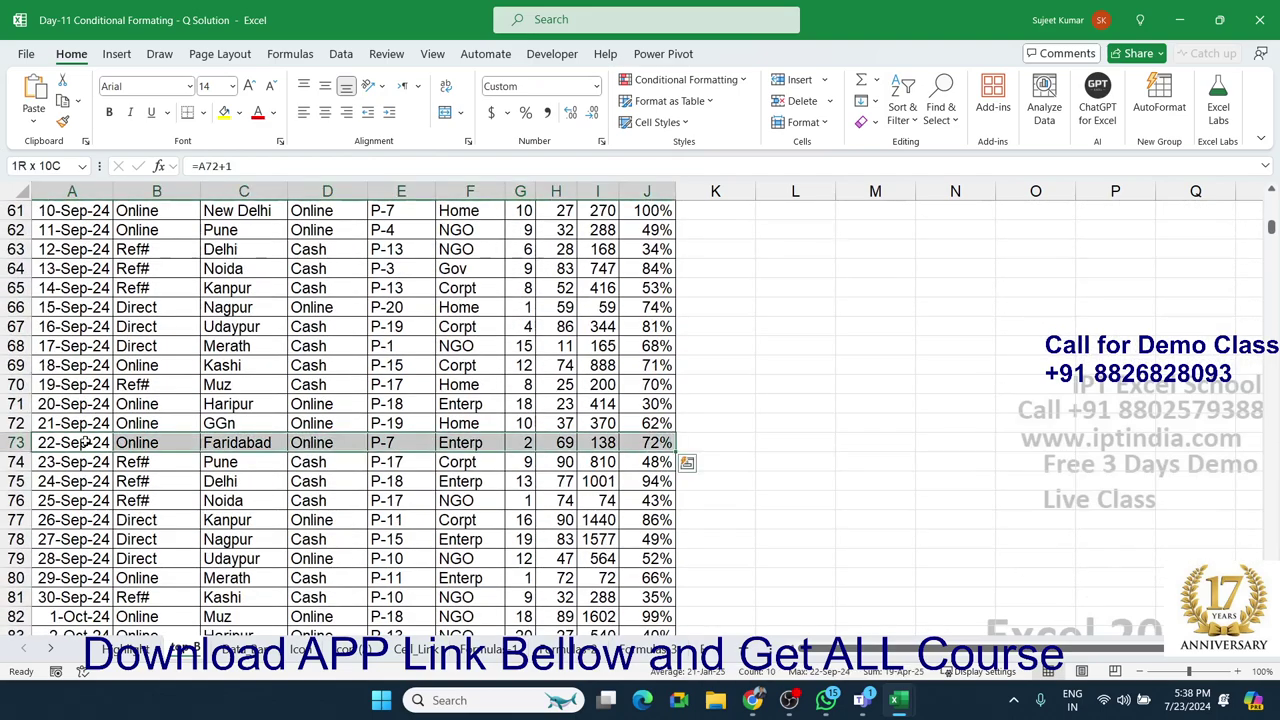
key(ctrl+shift+Down)
key(ctrl+BackSpace)
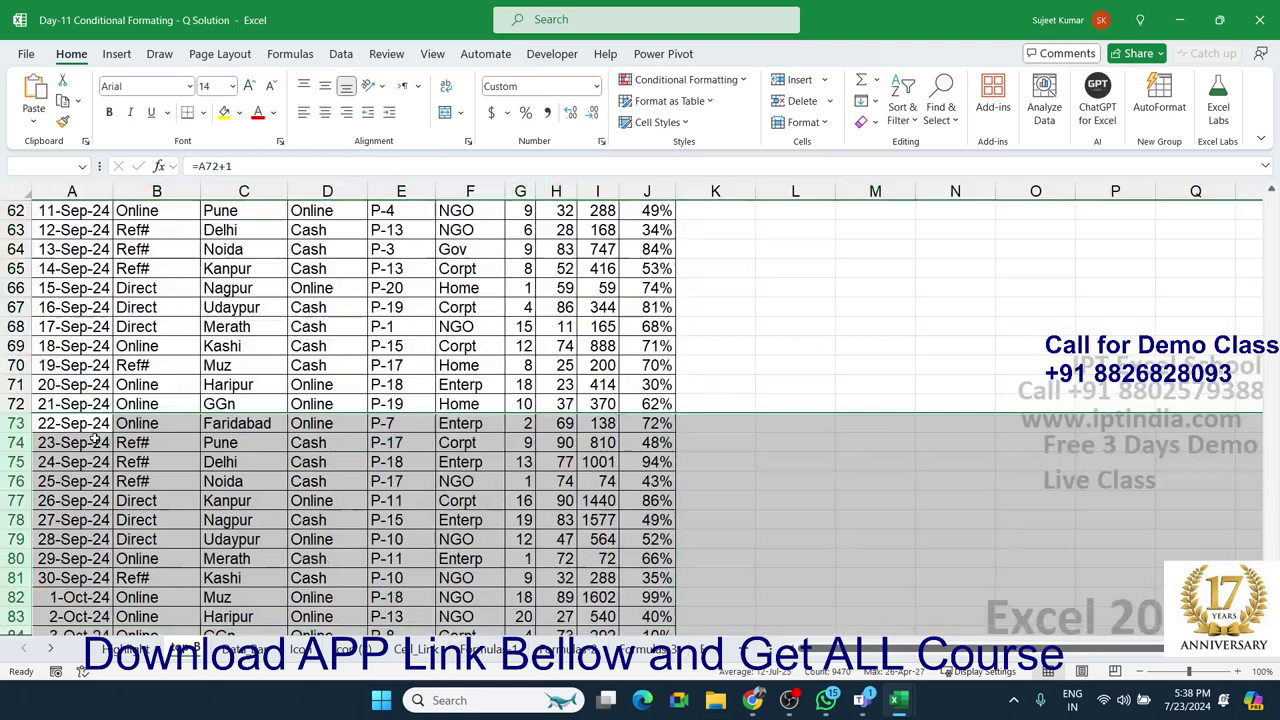
key(Delete)
key(Up)
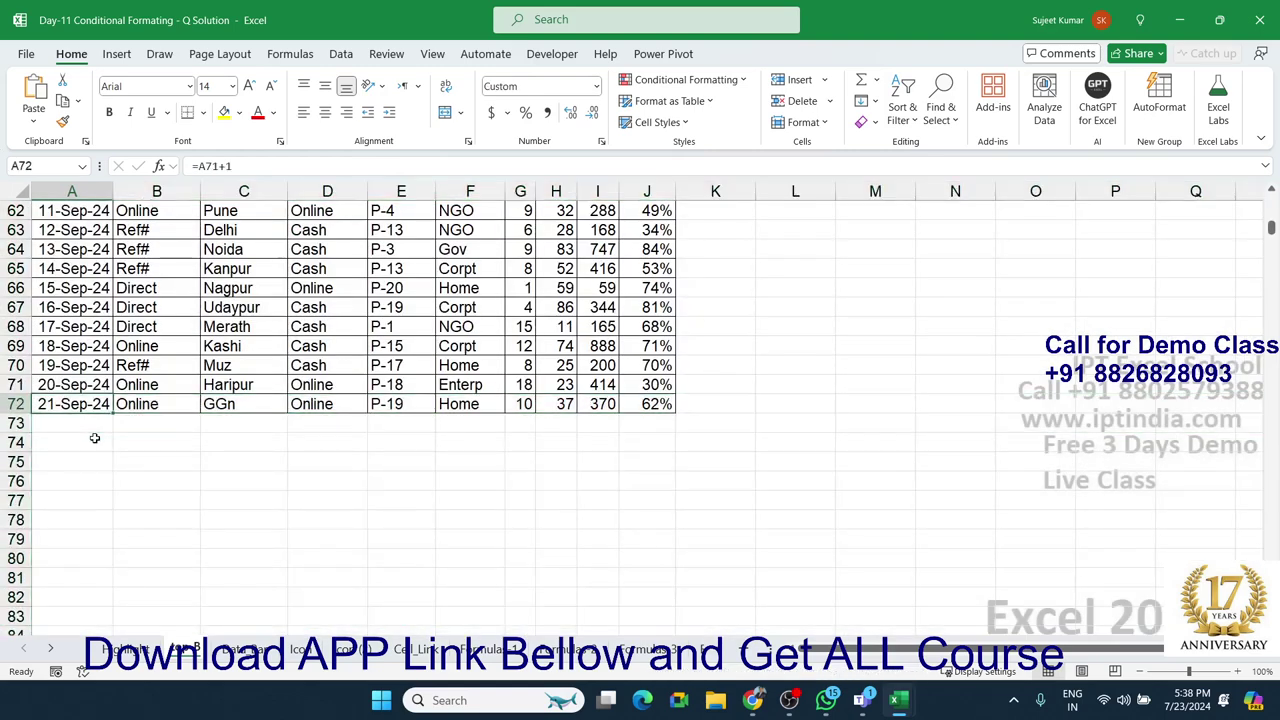
key(ctrl+Home)
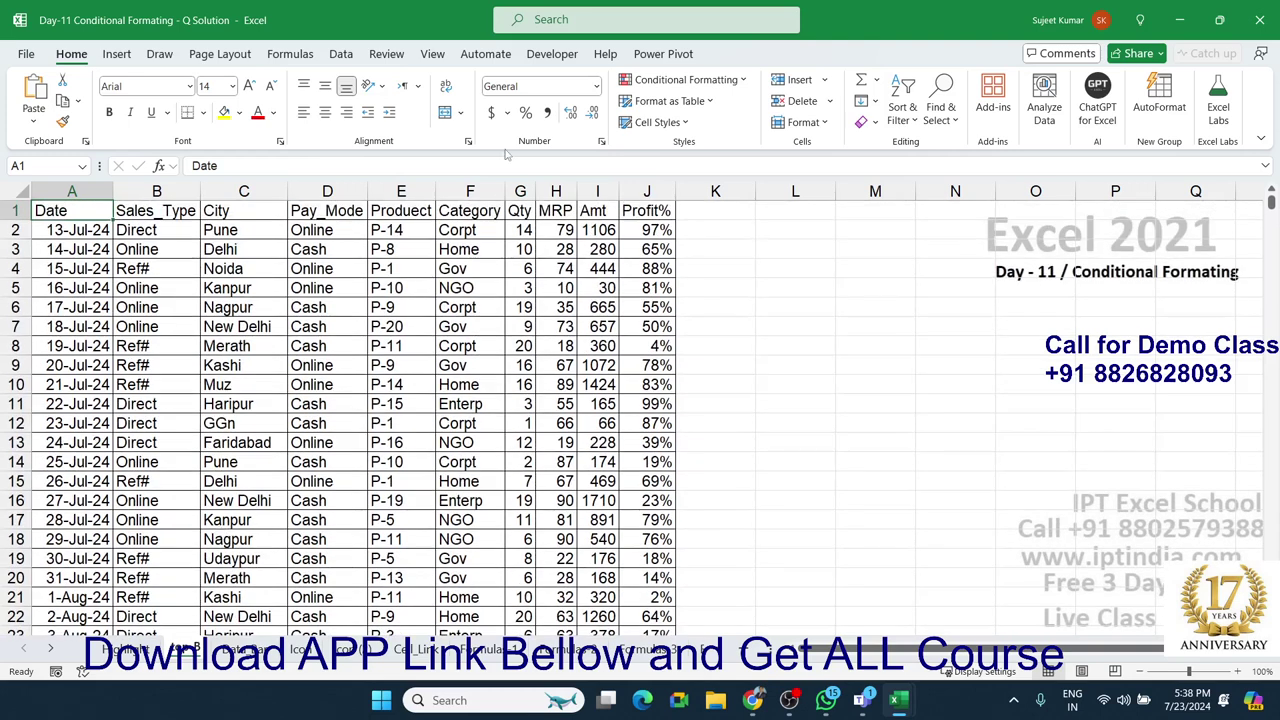
Preview a Top 10 Items rule on the Qty column G, then cancel it
click(517, 191)
click(682, 80)
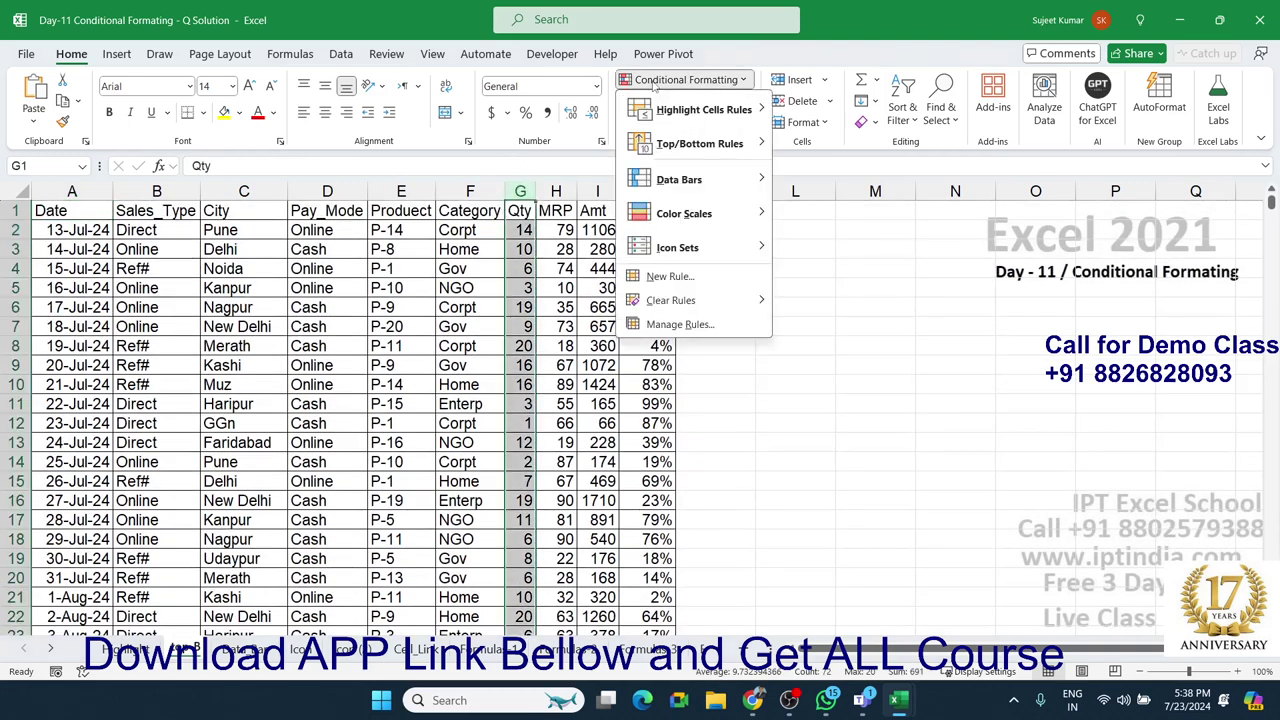
mouse_move(695, 150)
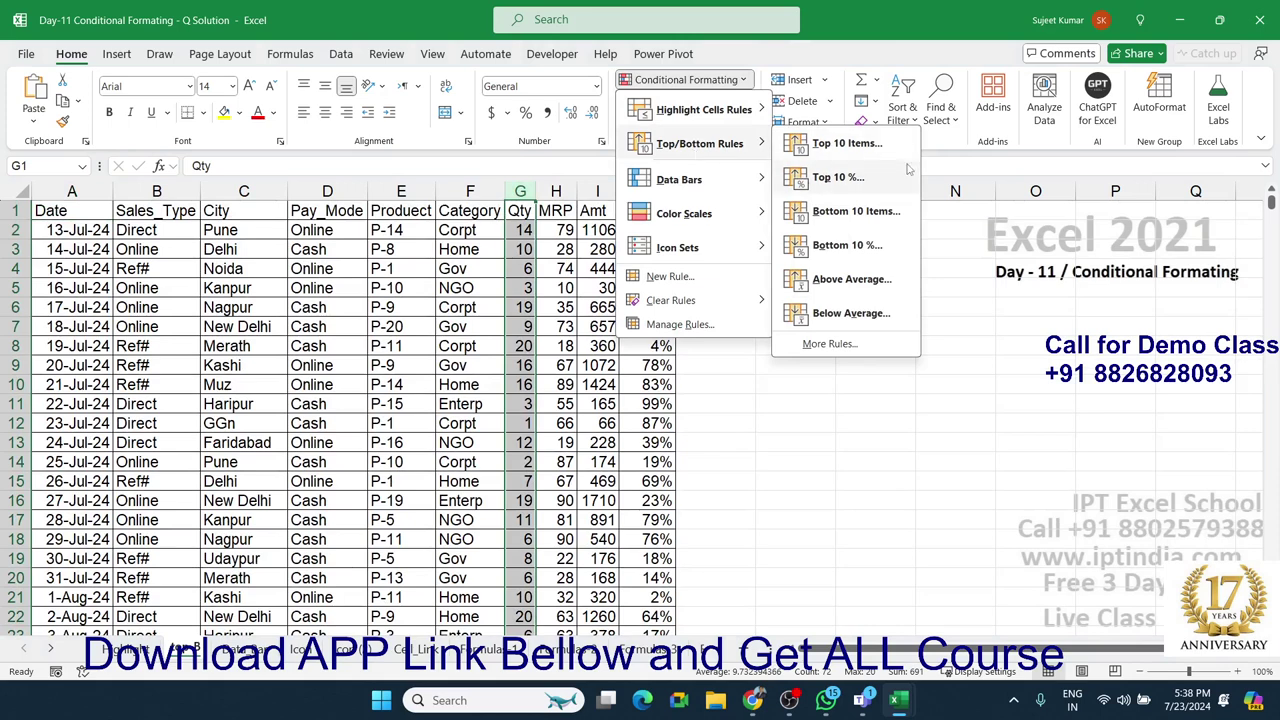
click(866, 146)
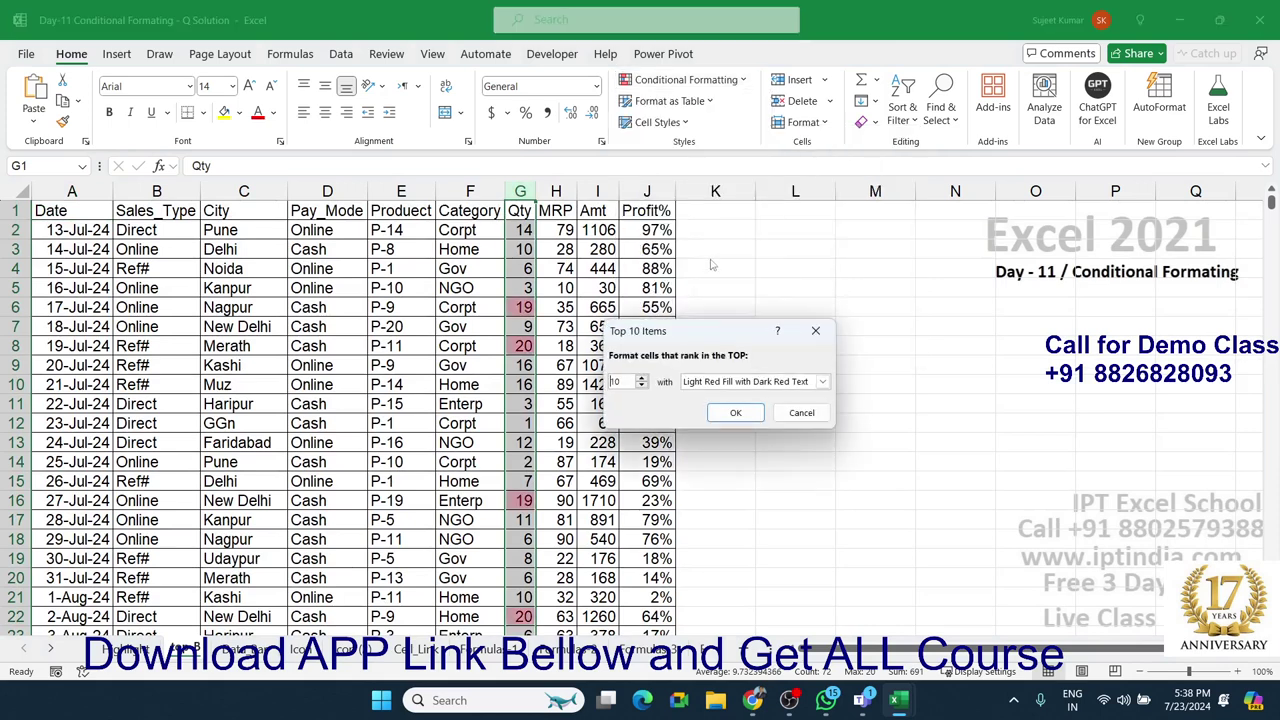
drag(687, 312, 869, 302)
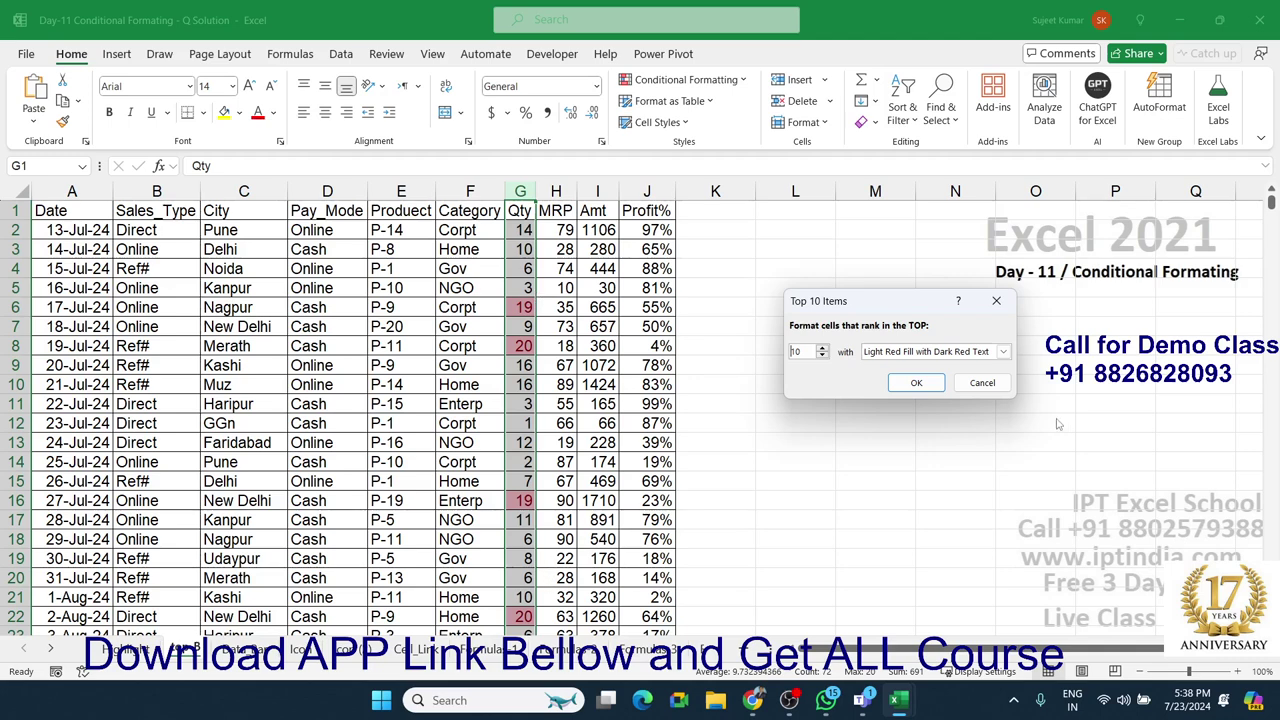
click(970, 385)
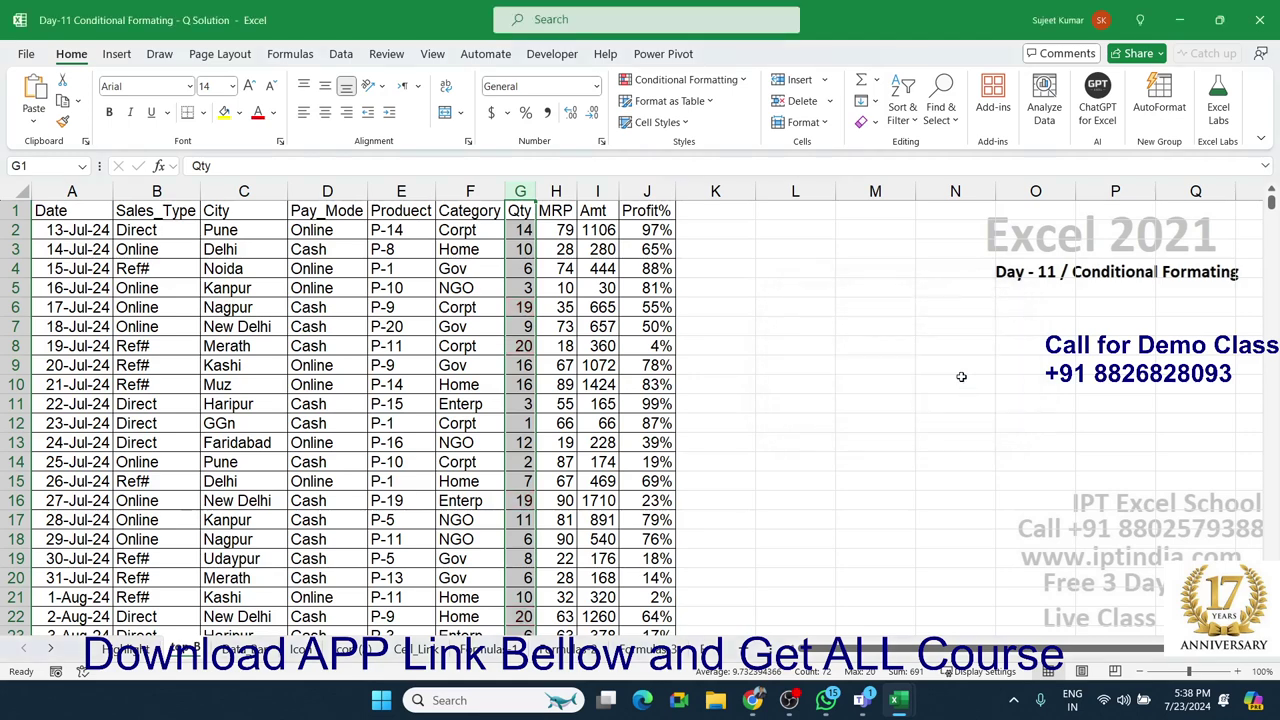
Reopen the Top 10 Items rule for column G and try a different rank value
click(710, 82)
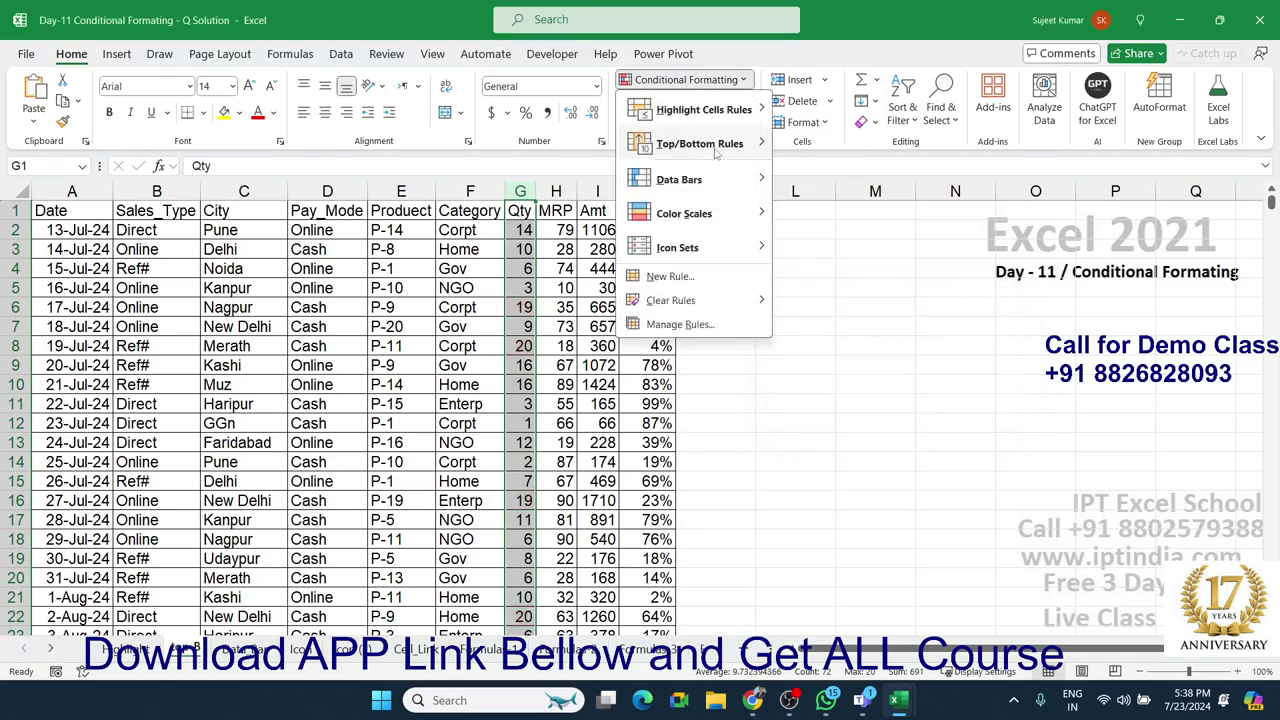
click(837, 140)
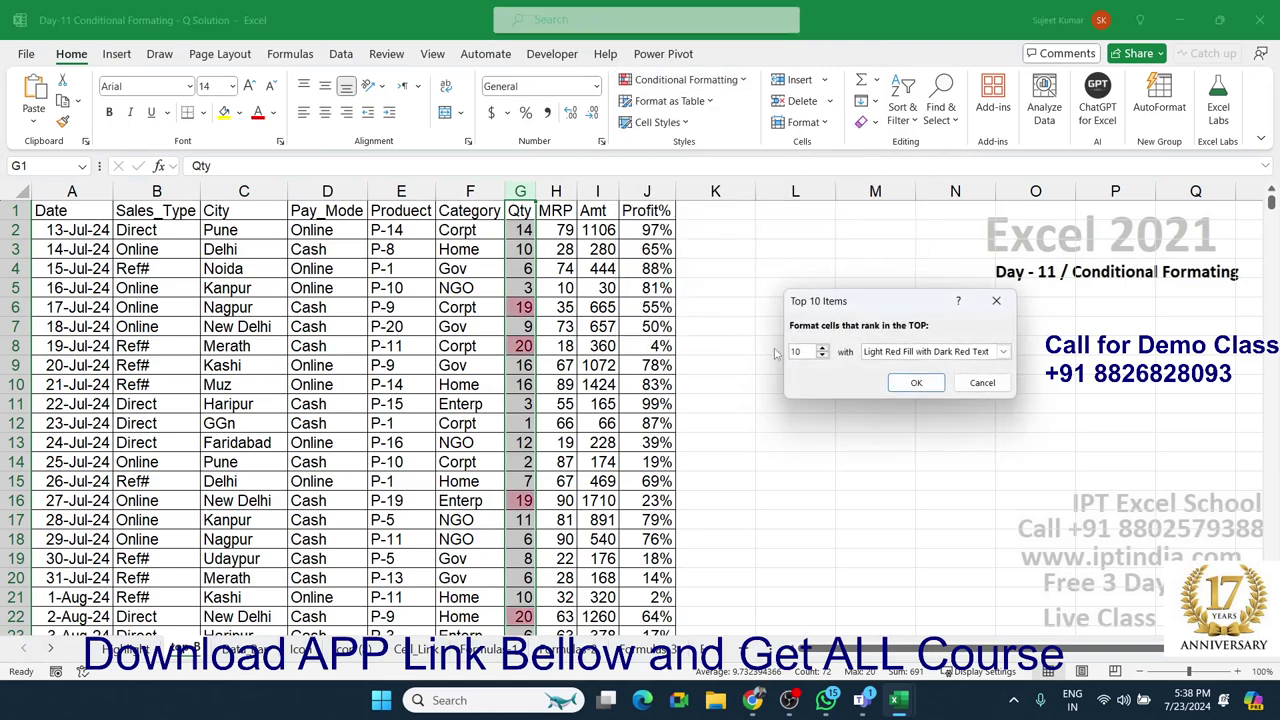
text(5)
text(50)
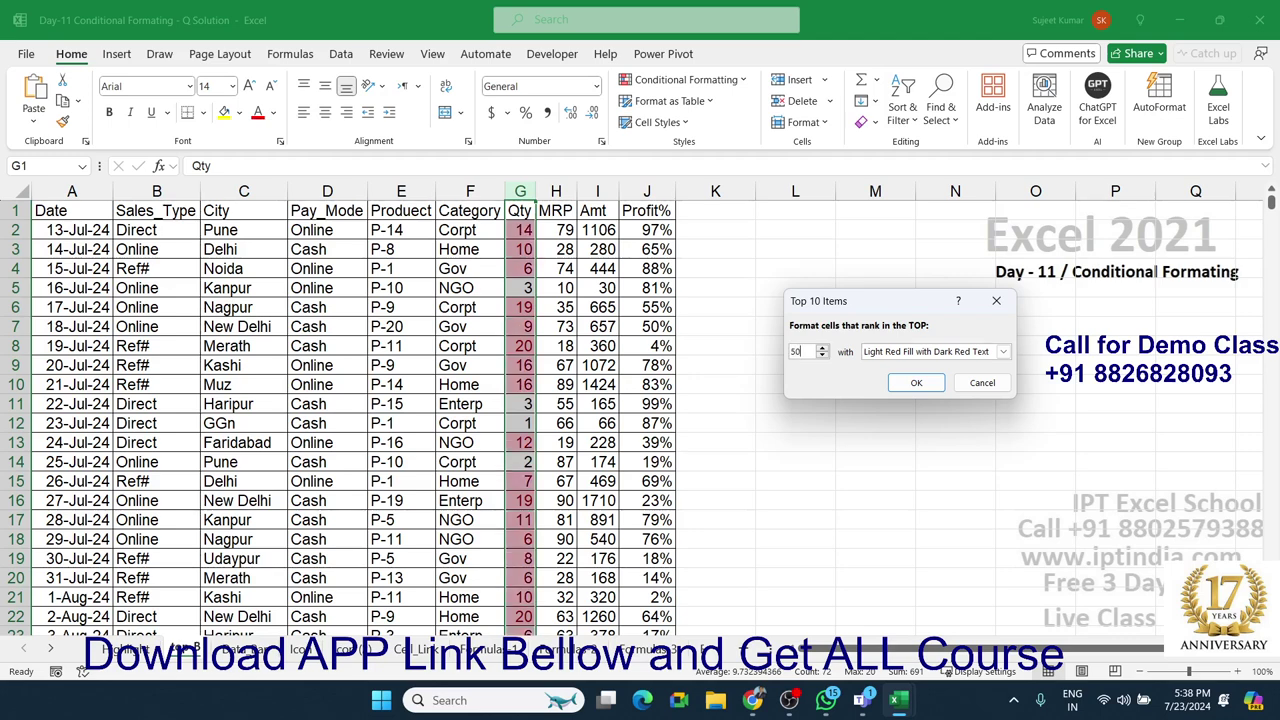
key(BackSpace)
key(BackSpace)
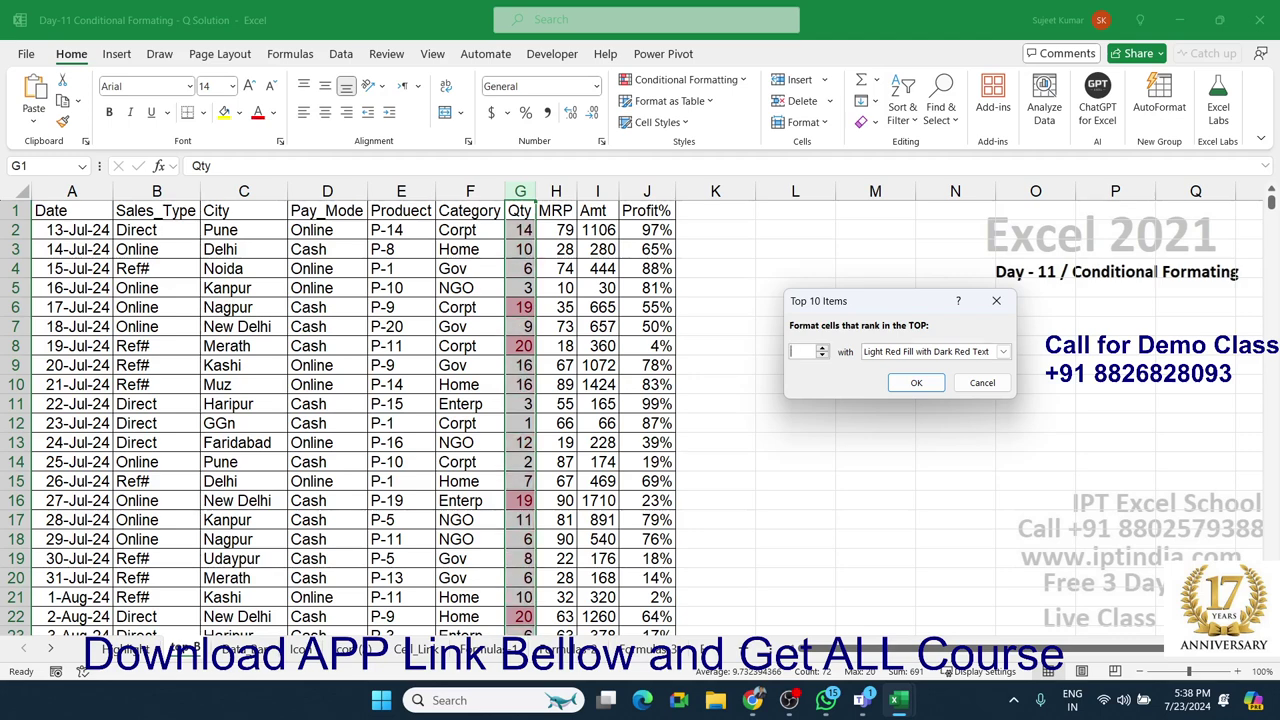
Set the top rank back to 10 and cancel, then try Bottom 10 Items with 5 and cancel
text(10)
click(982, 383)
click(707, 85)
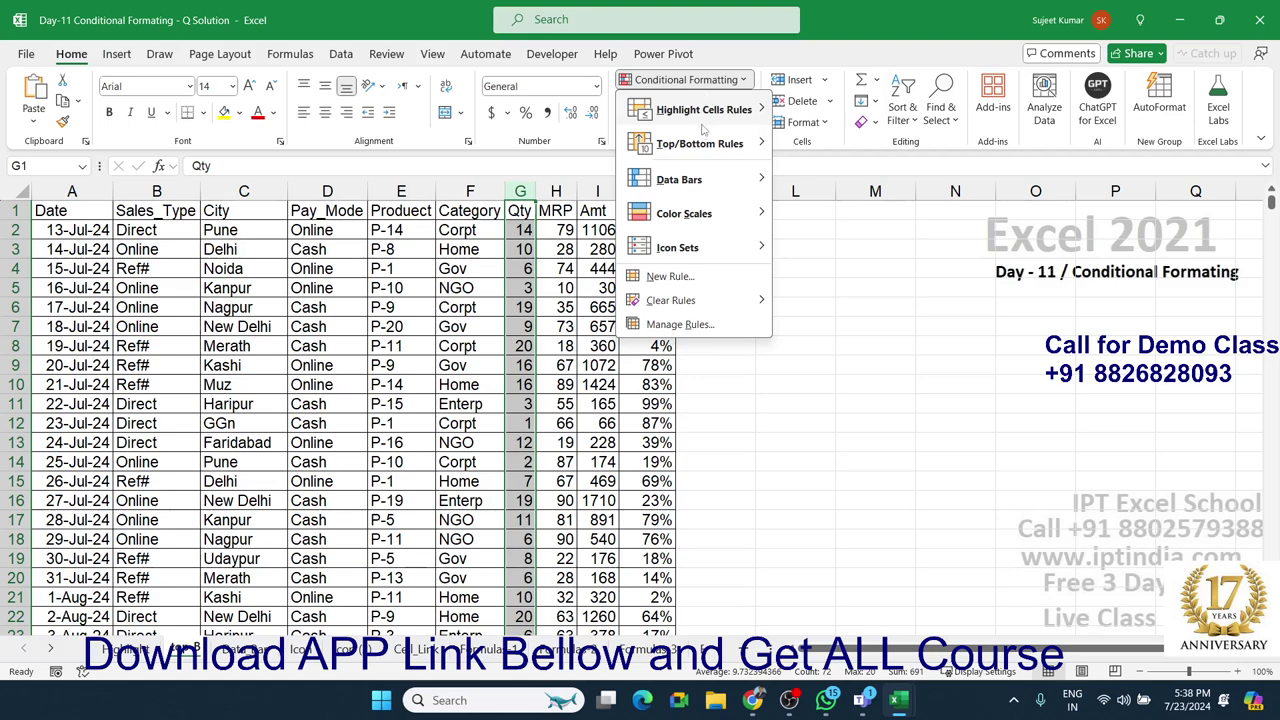
mouse_move(700, 143)
click(893, 212)
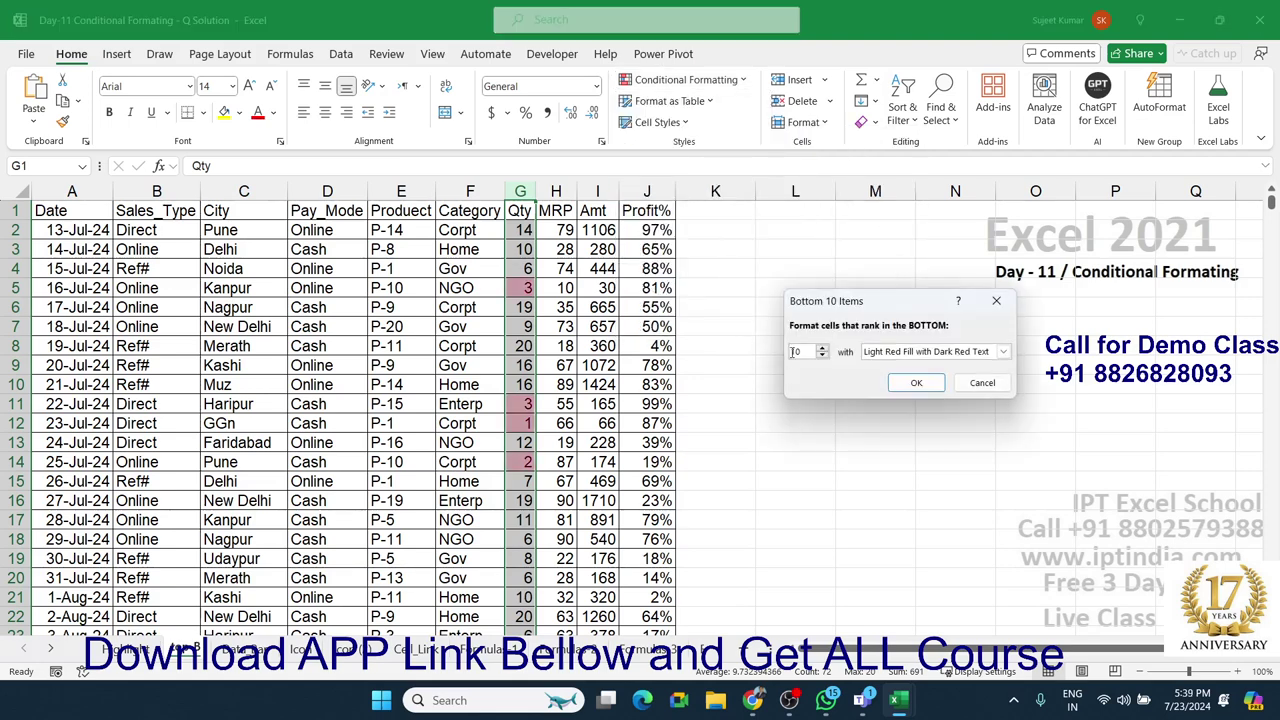
text(5)
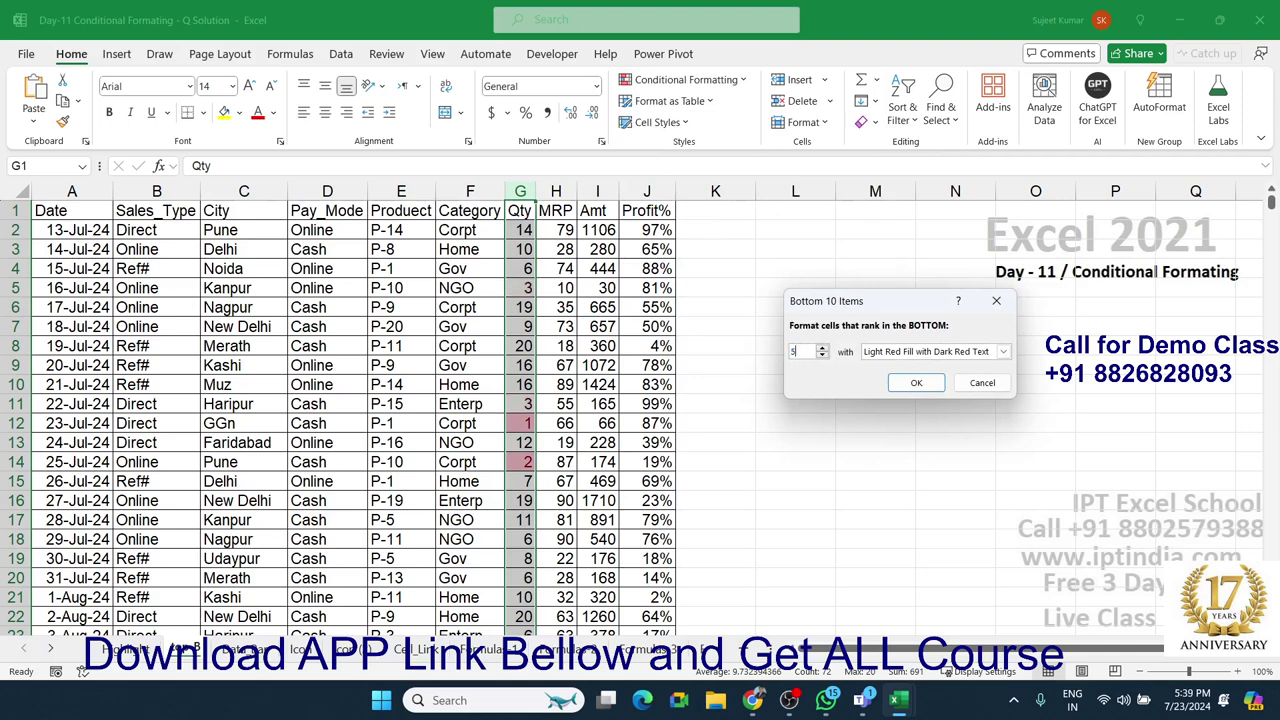
click(982, 383)
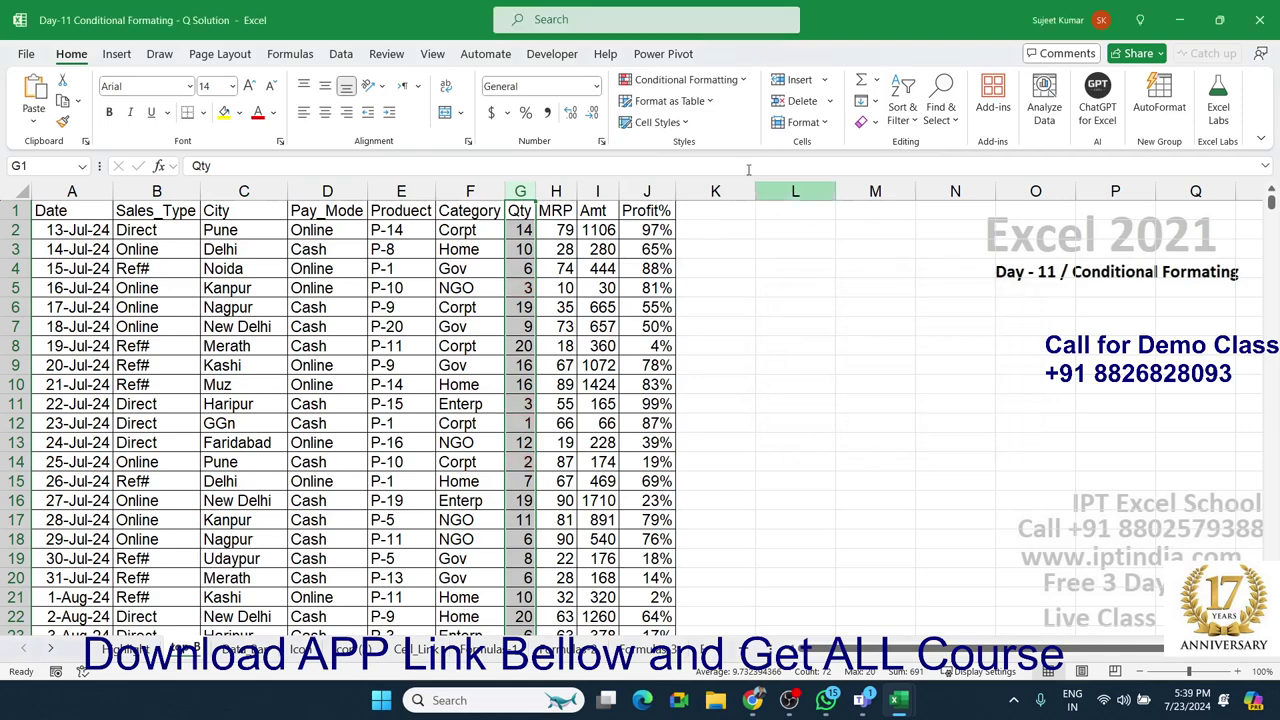
Preview the Top 10% rule and cancel it, then view the Data Bars styles
click(685, 79)
mouse_move(720, 152)
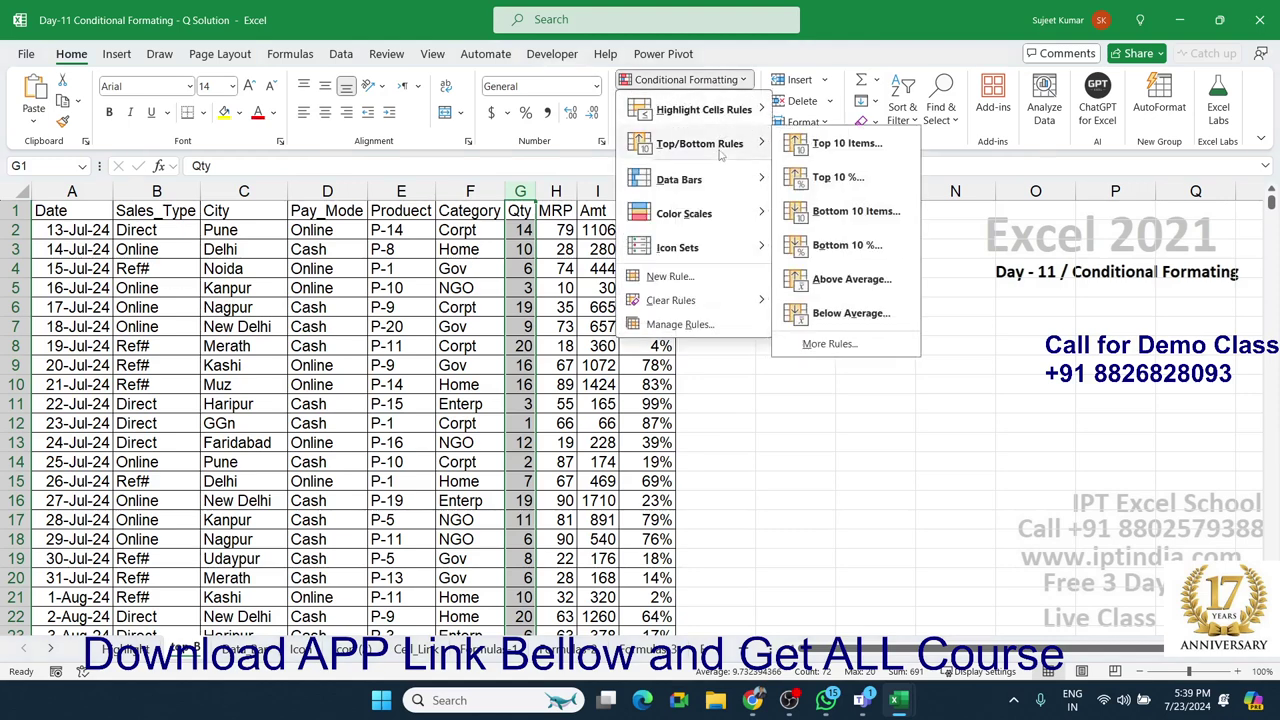
click(848, 177)
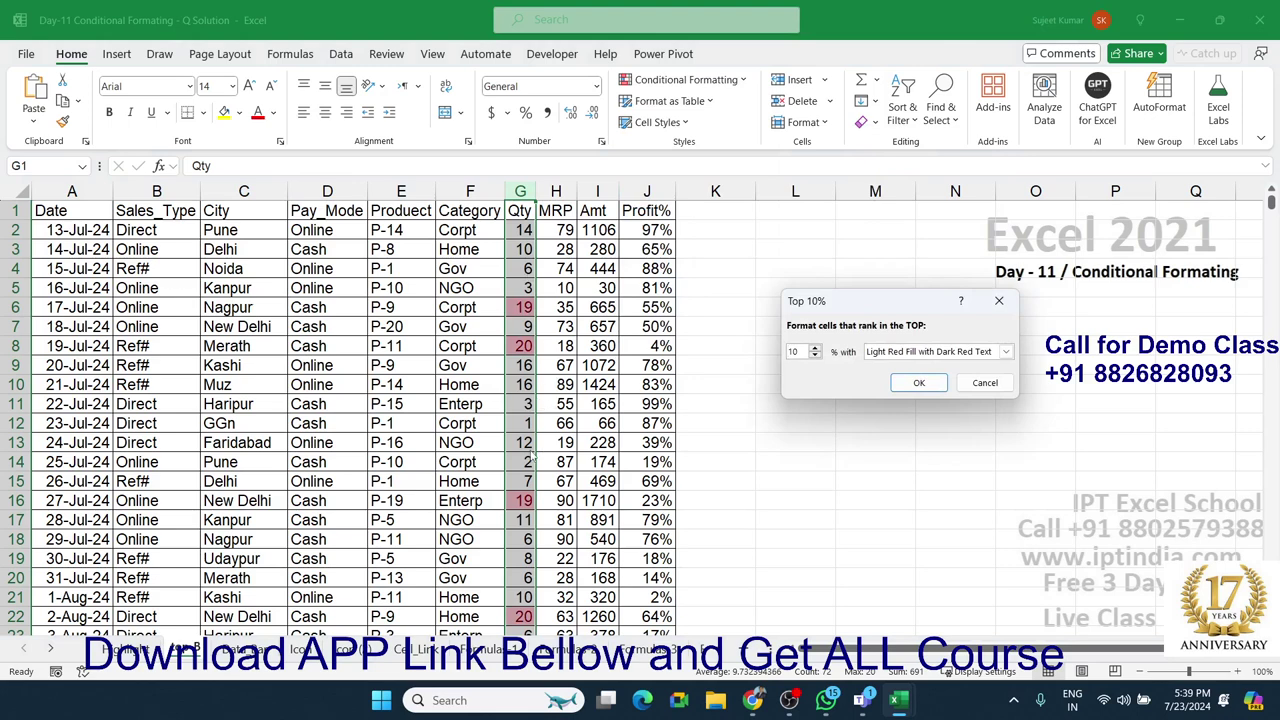
click(990, 385)
click(700, 82)
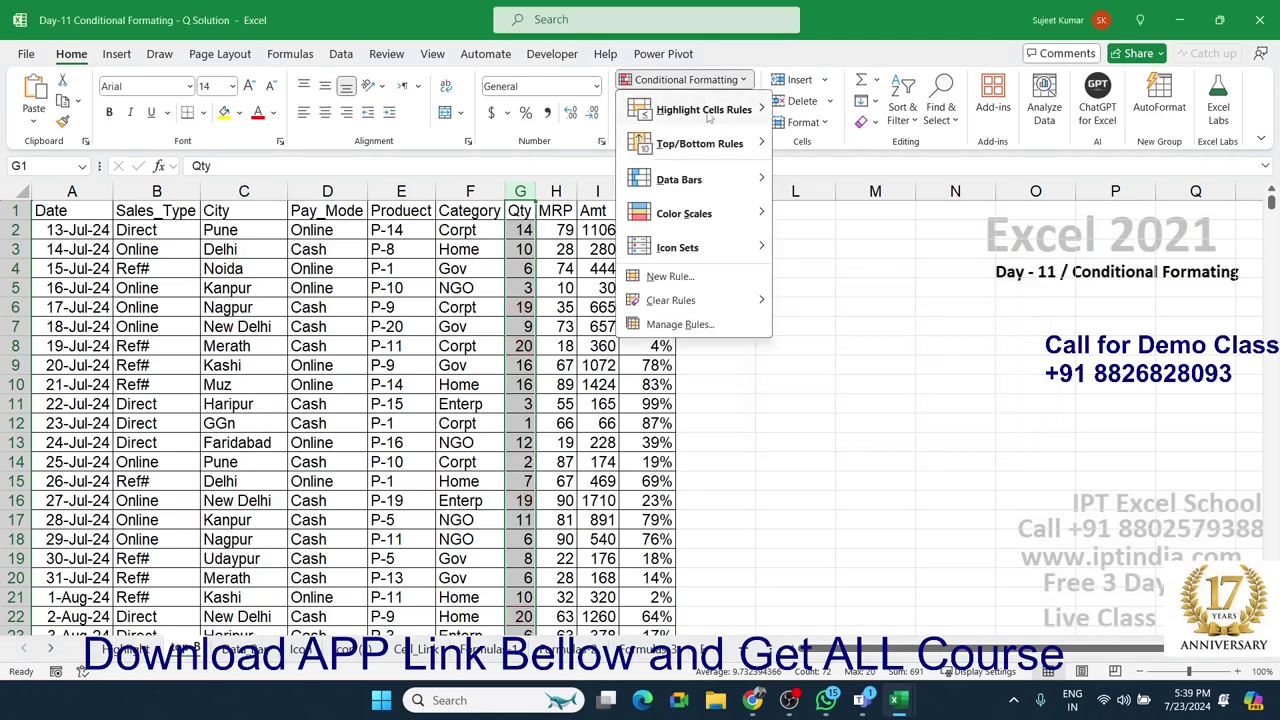
mouse_move(680, 179)
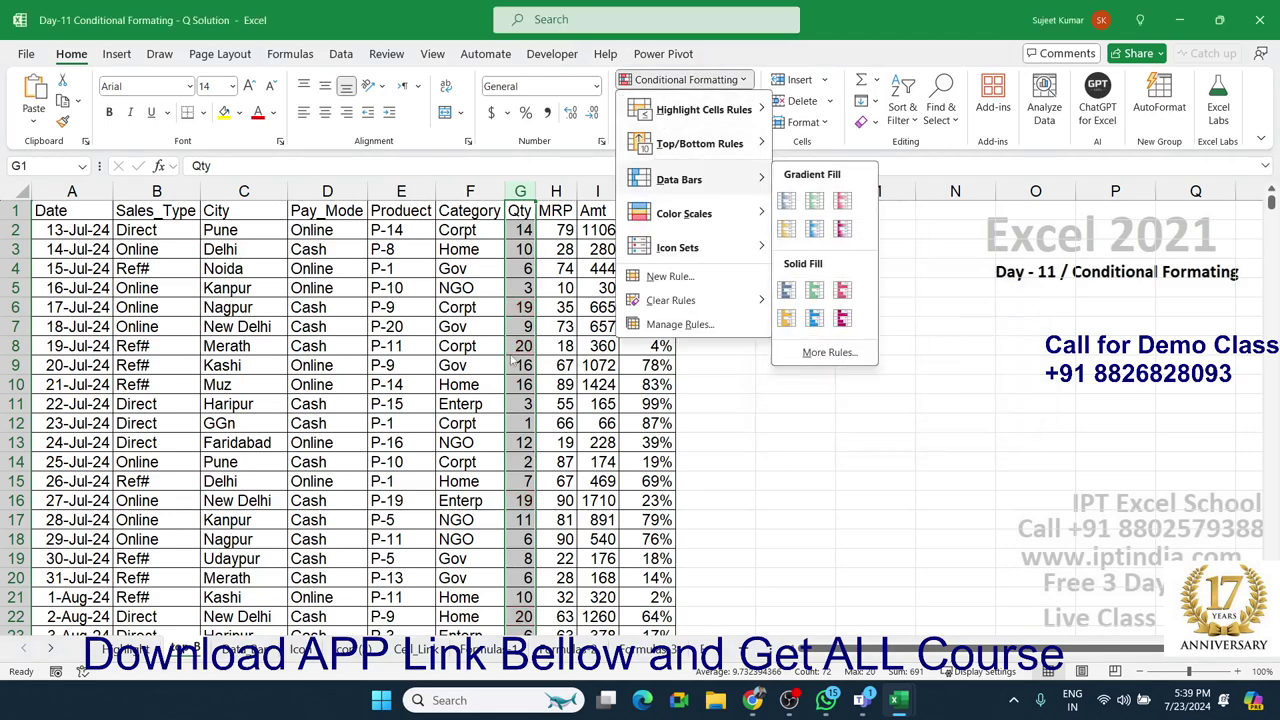
Enter =G2/SUM(G:G) in K2 and format the result as a percentage
click(528, 310)
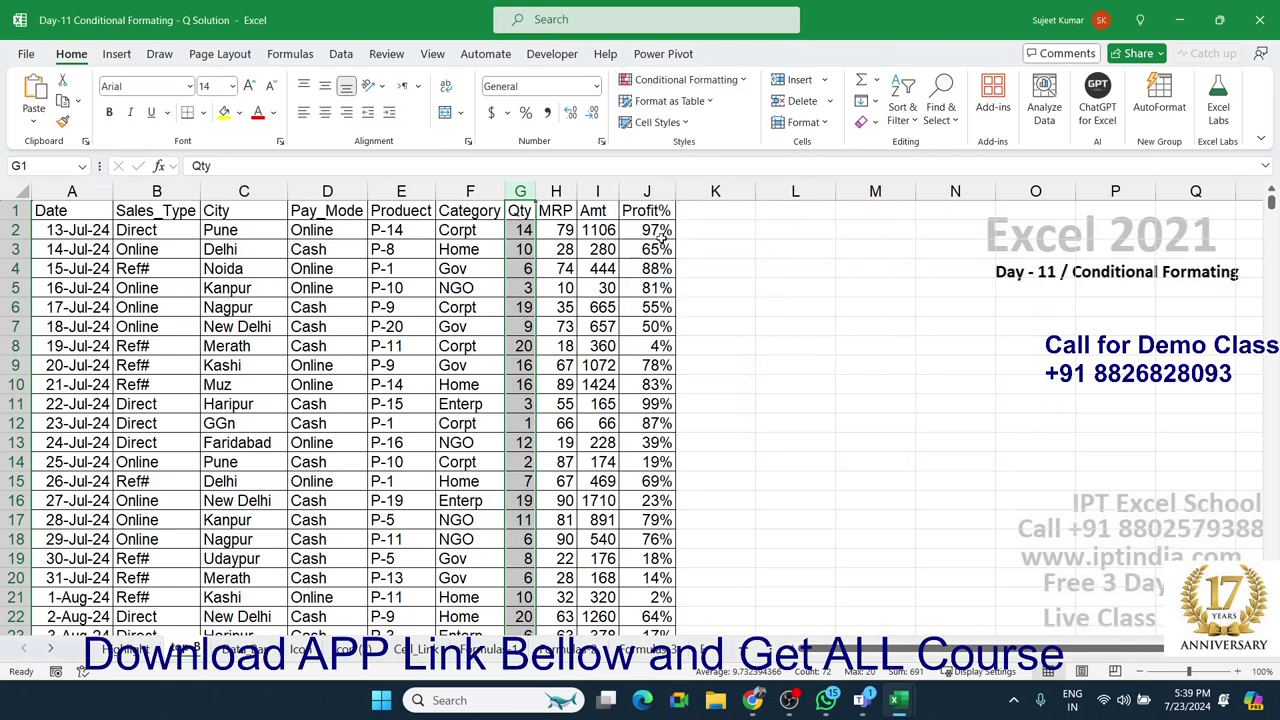
click(698, 230)
text(=)
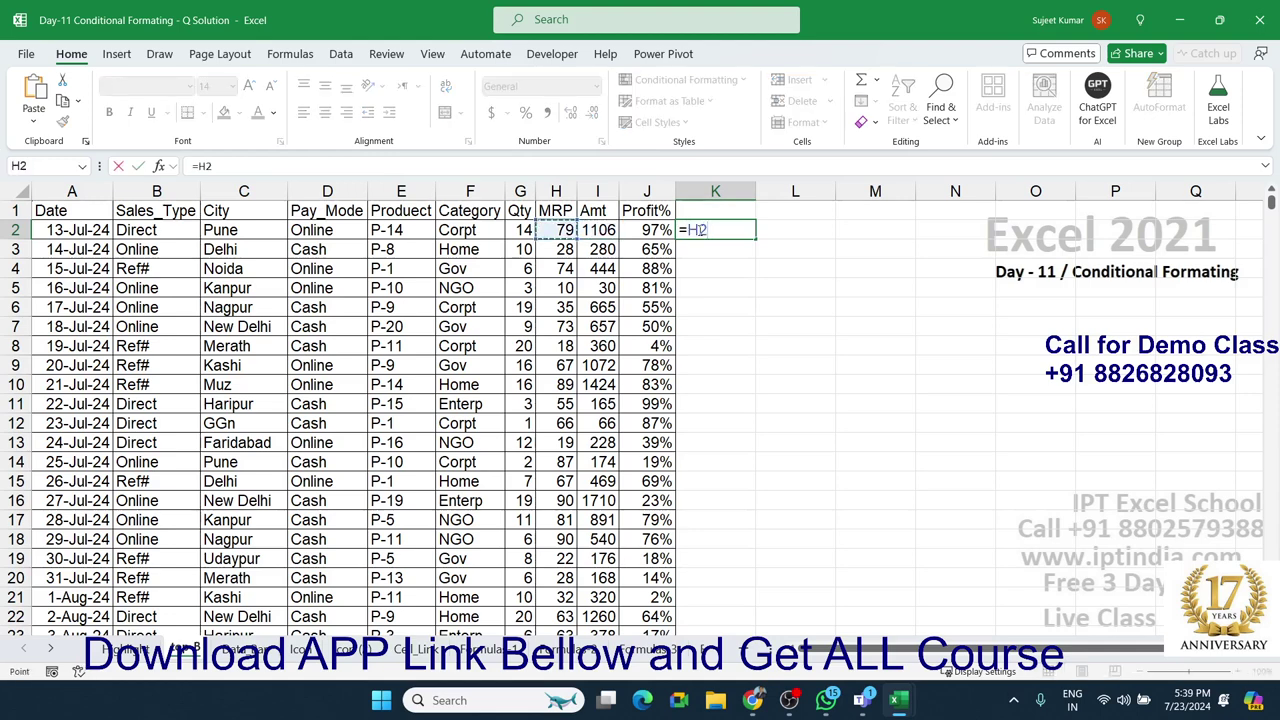
click(522, 230)
text(/su)
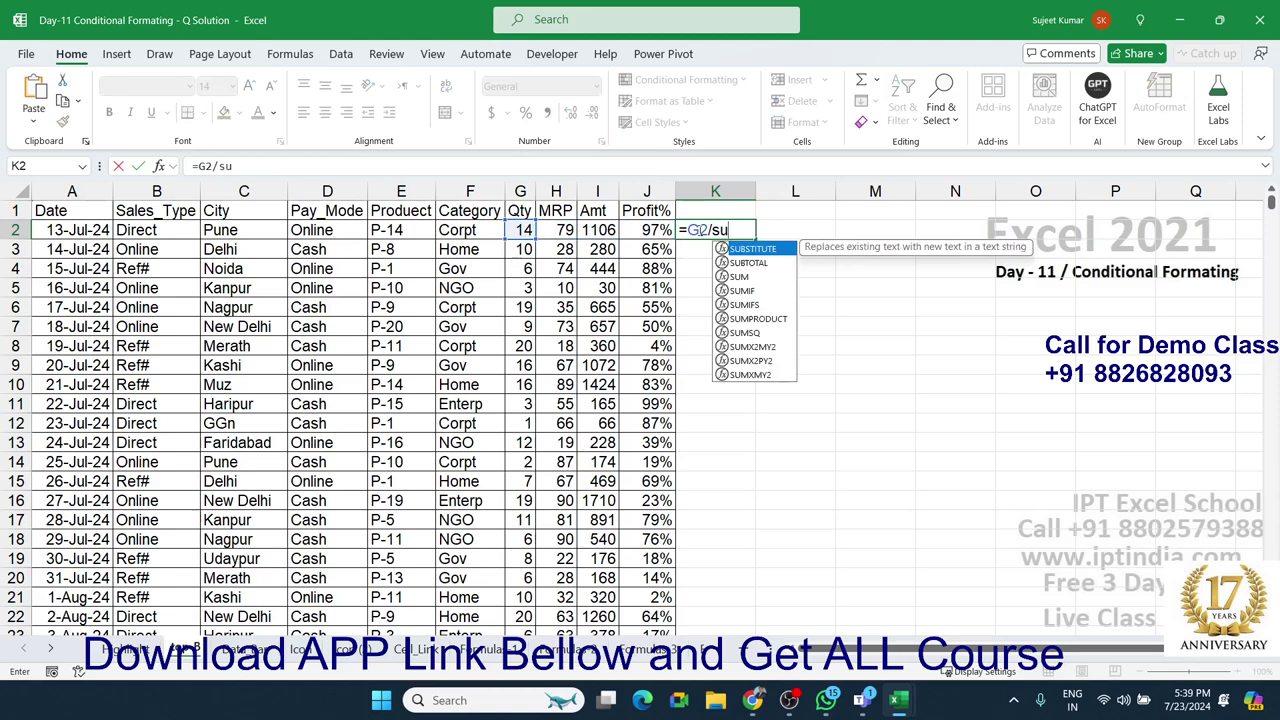
text(m)
key(Tab)
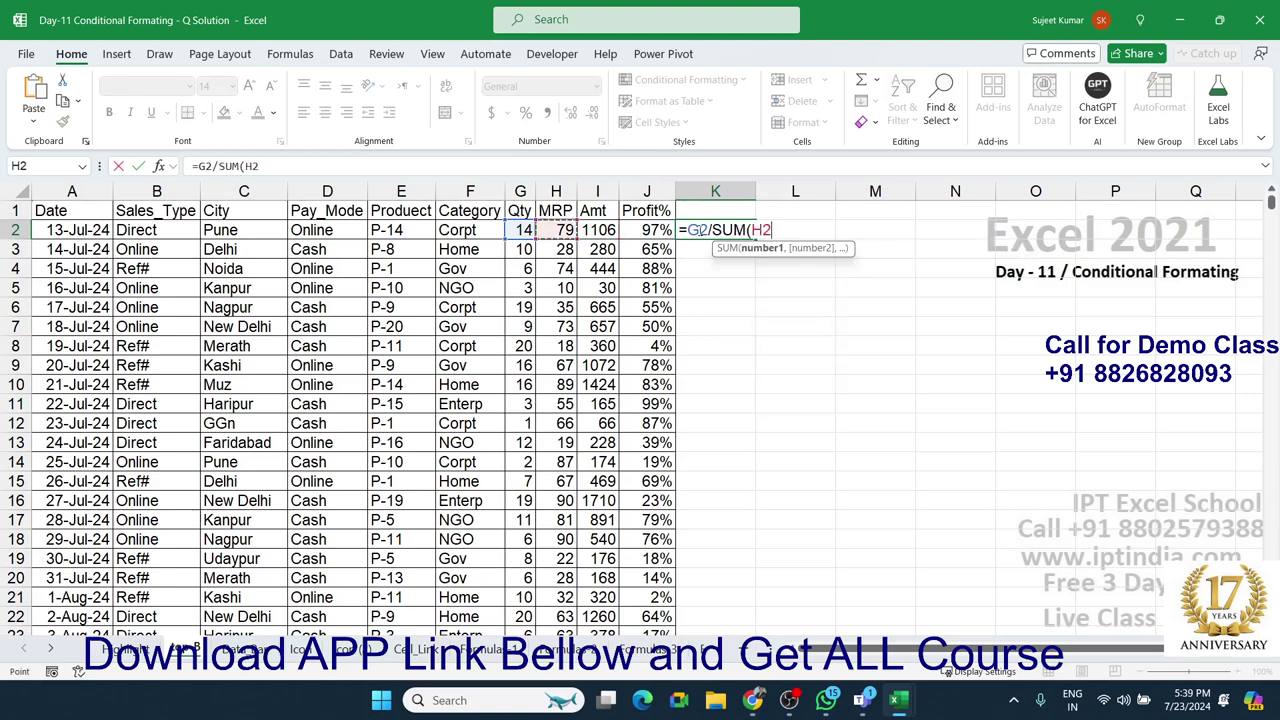
click(520, 191)
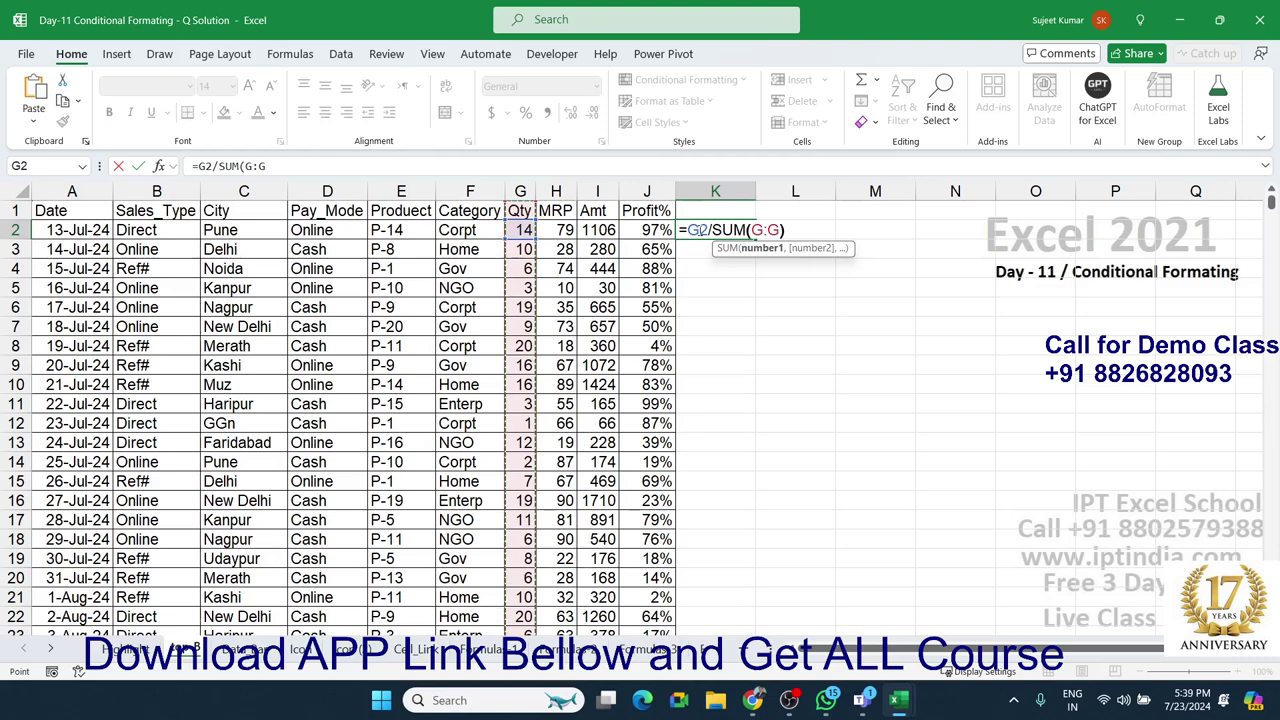
key(Return)
click(698, 230)
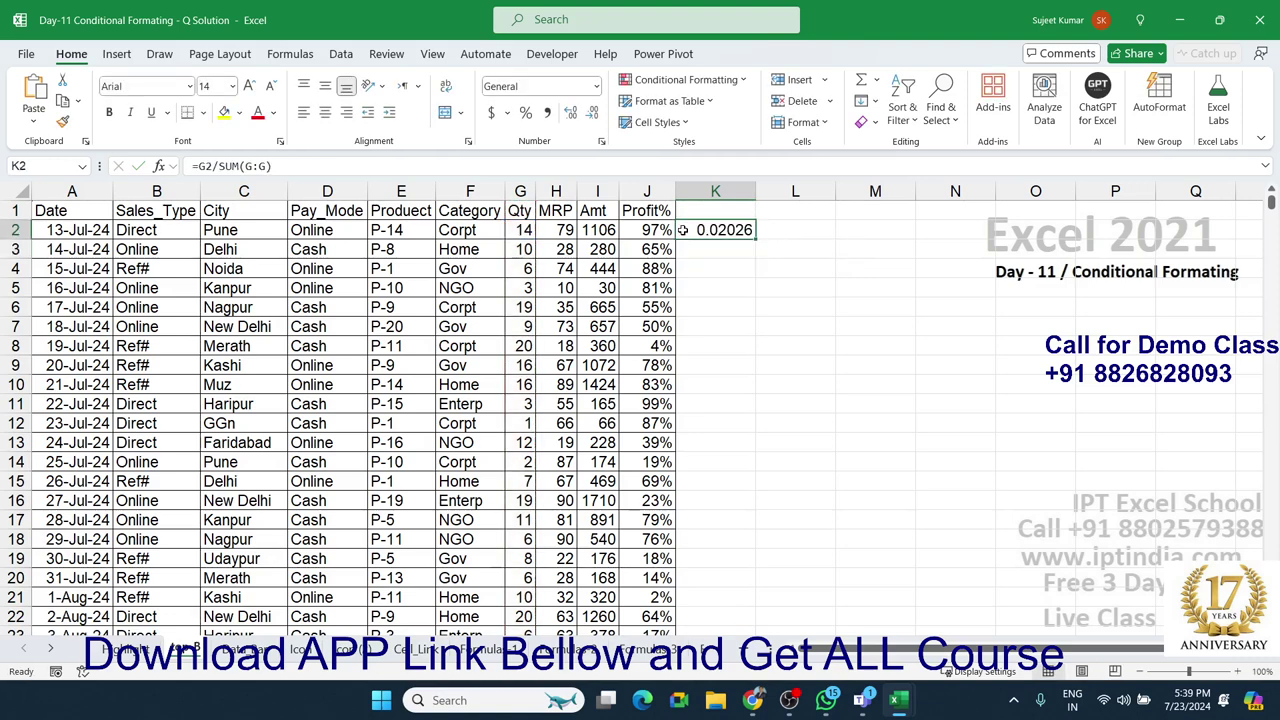
click(525, 112)
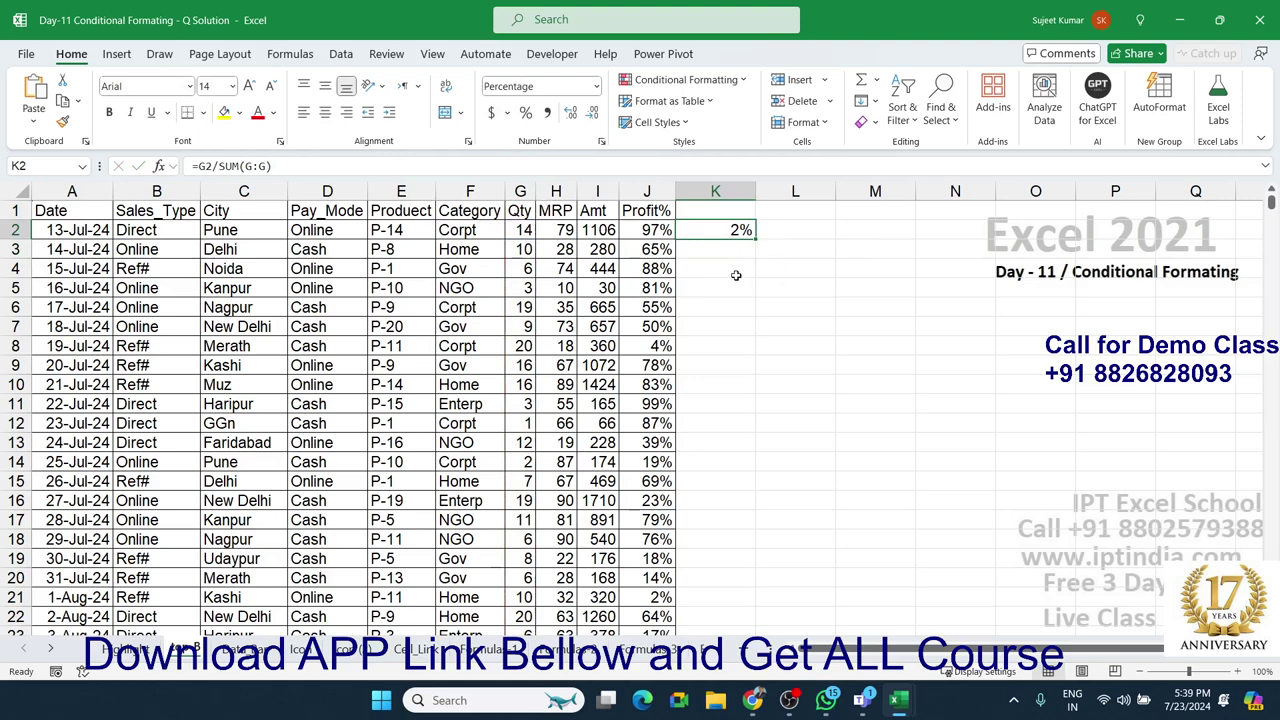
Correct the K2 formula to =G2/SUM($G:$G) with an absolute column reference
drag(757, 238, 756, 231)
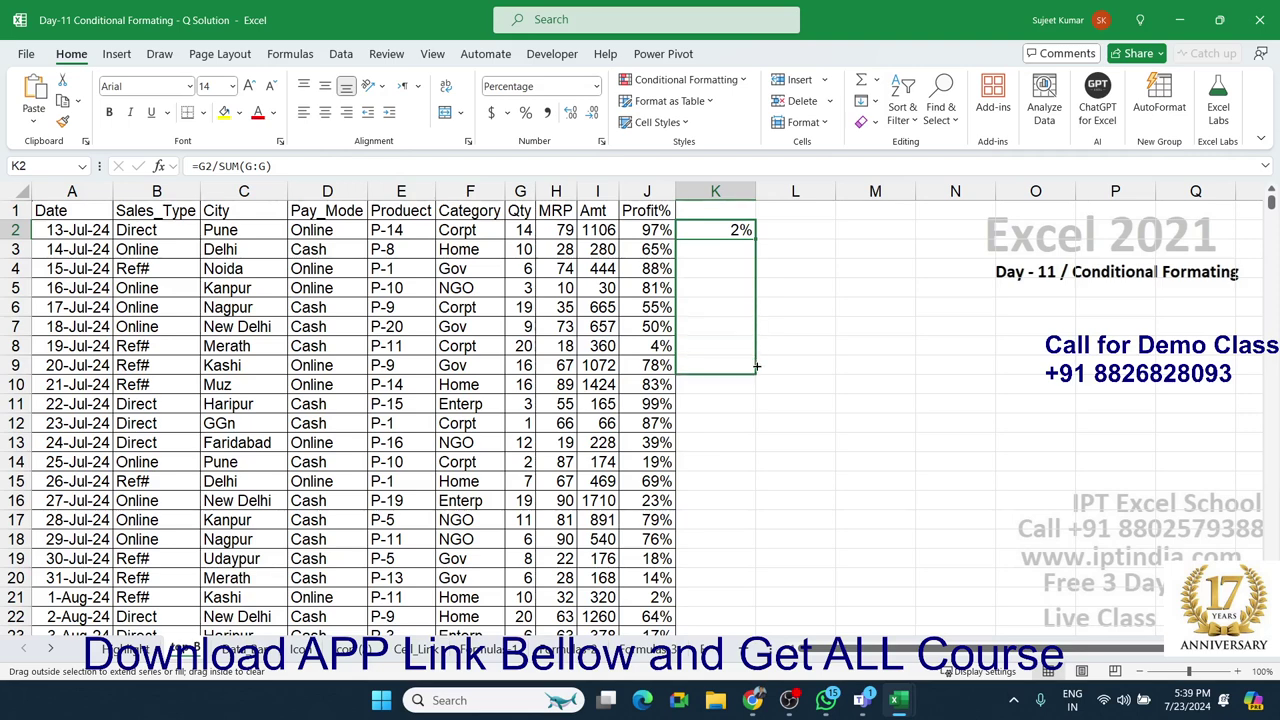
click(251, 166)
key(F4)
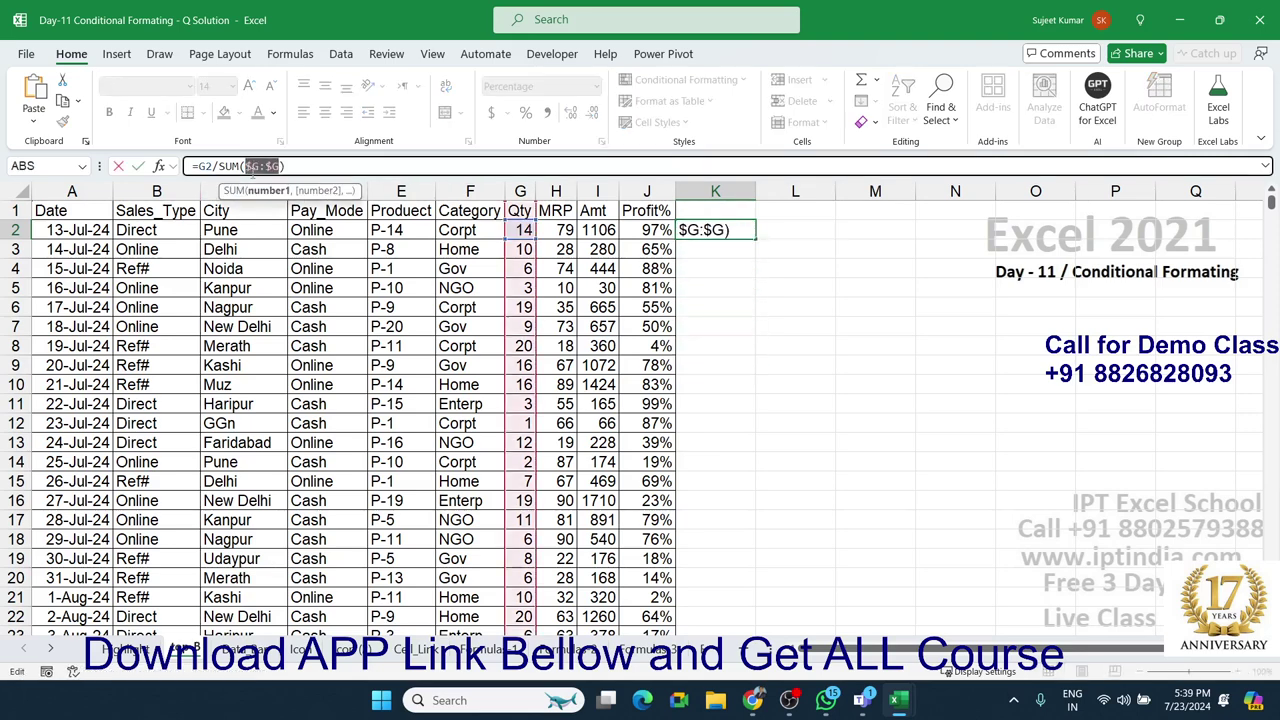
key(Return)
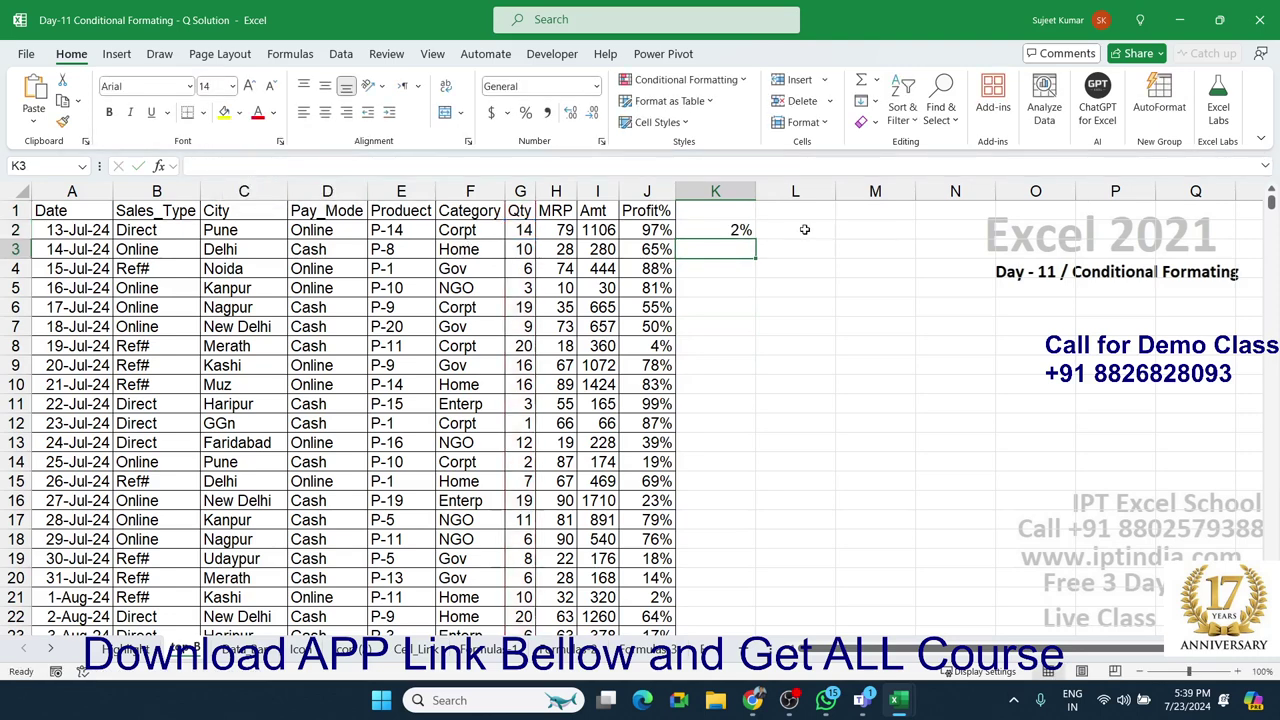
Fill the share-of-total formula down column K for every data row and check it
click(745, 230)
double_click(755, 237)
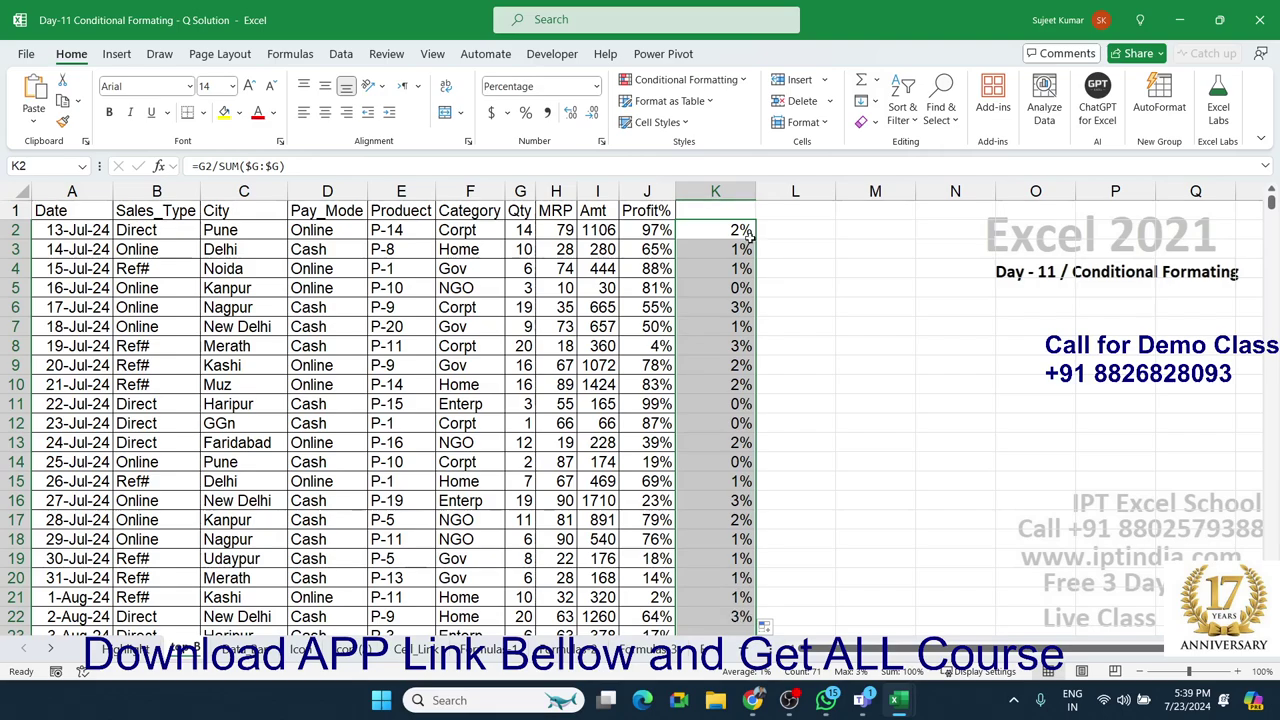
scroll(645, 313, down, 4)
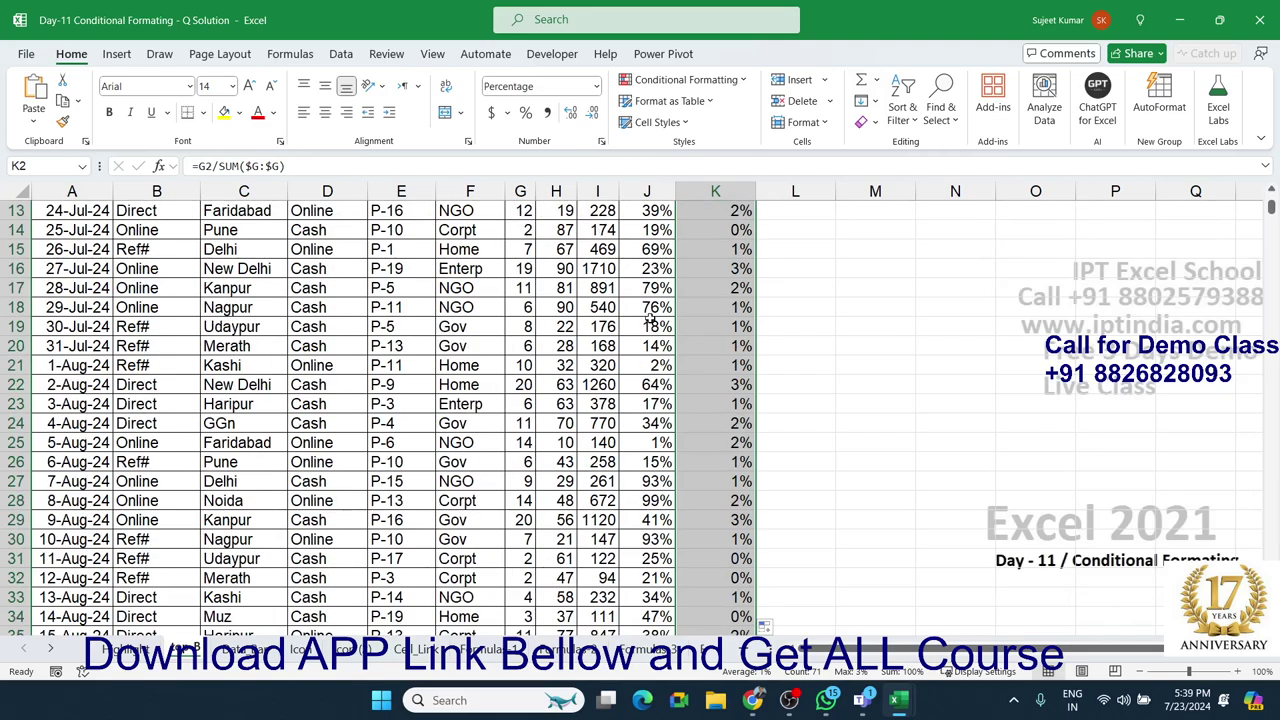
scroll(645, 313, down, 5)
scroll(647, 315, down, 7)
scroll(650, 318, down, 5)
scroll(650, 318, up, 8)
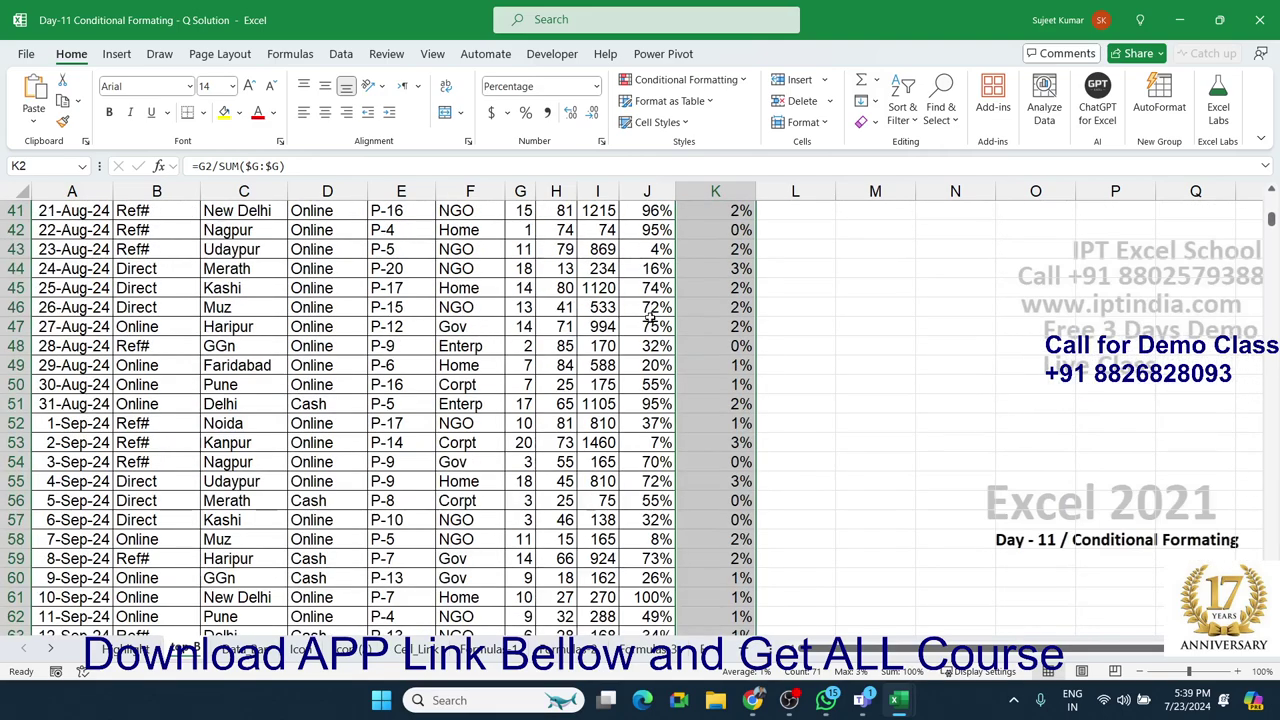
scroll(650, 318, up, 5)
scroll(650, 316, up, 8)
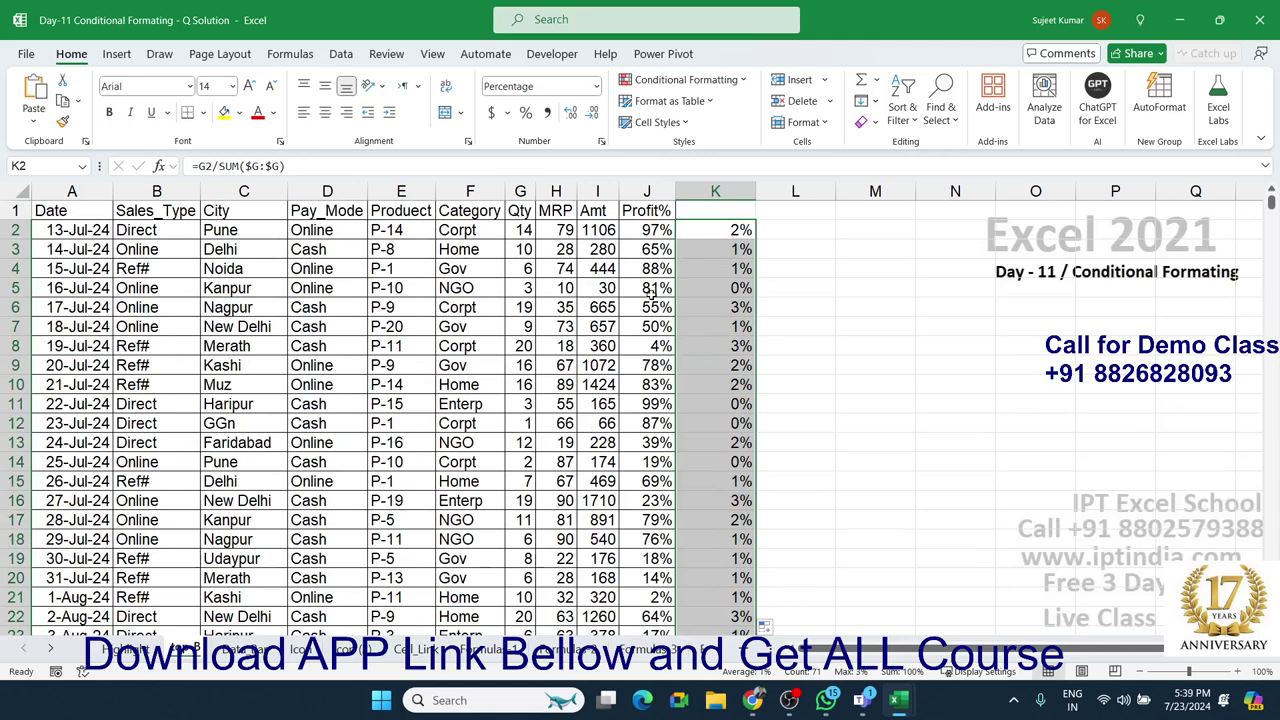
click(520, 190)
Preview a Top 10% rule on Qty with values 5 and 10, without applying it
click(669, 82)
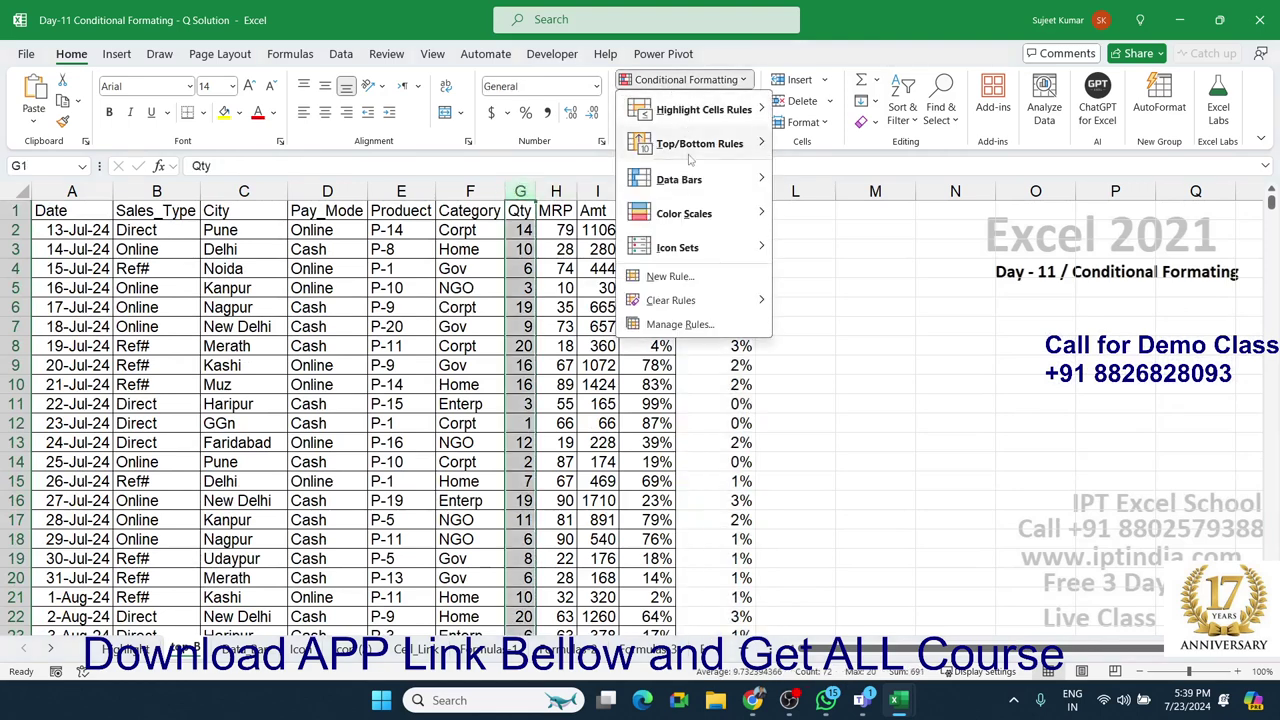
mouse_move(700, 145)
click(848, 178)
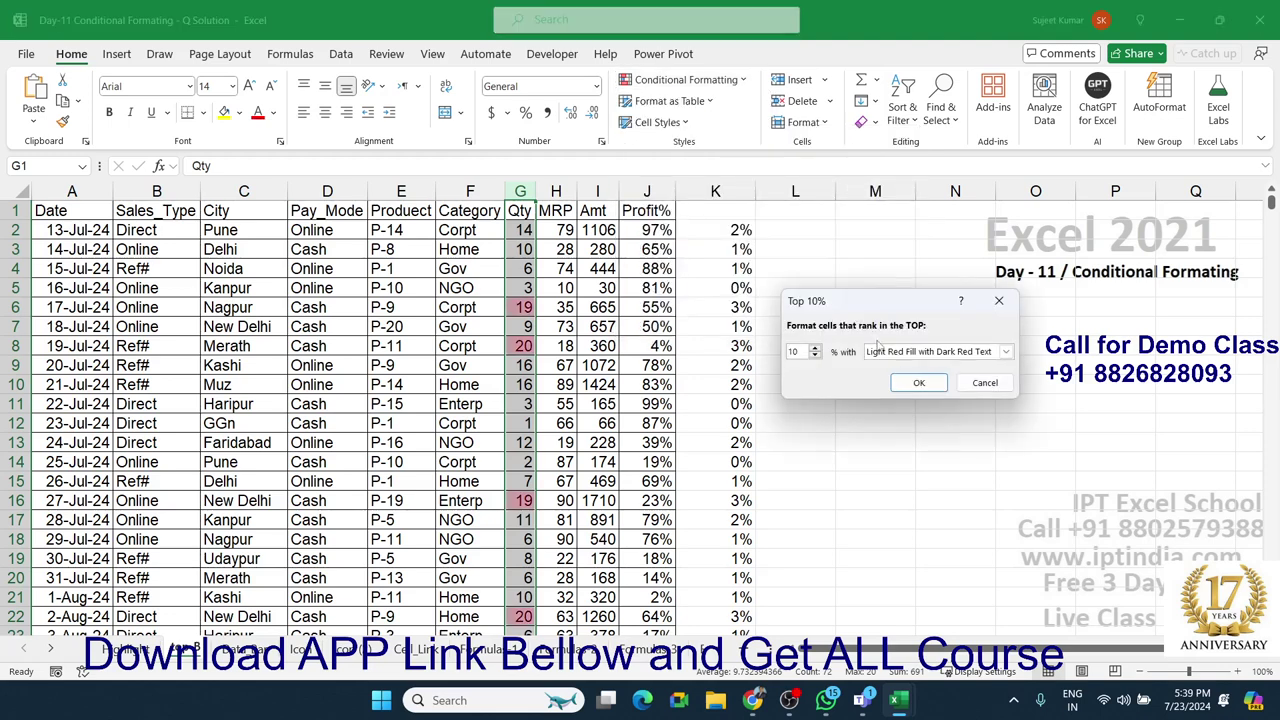
double_click(799, 351)
text(5)
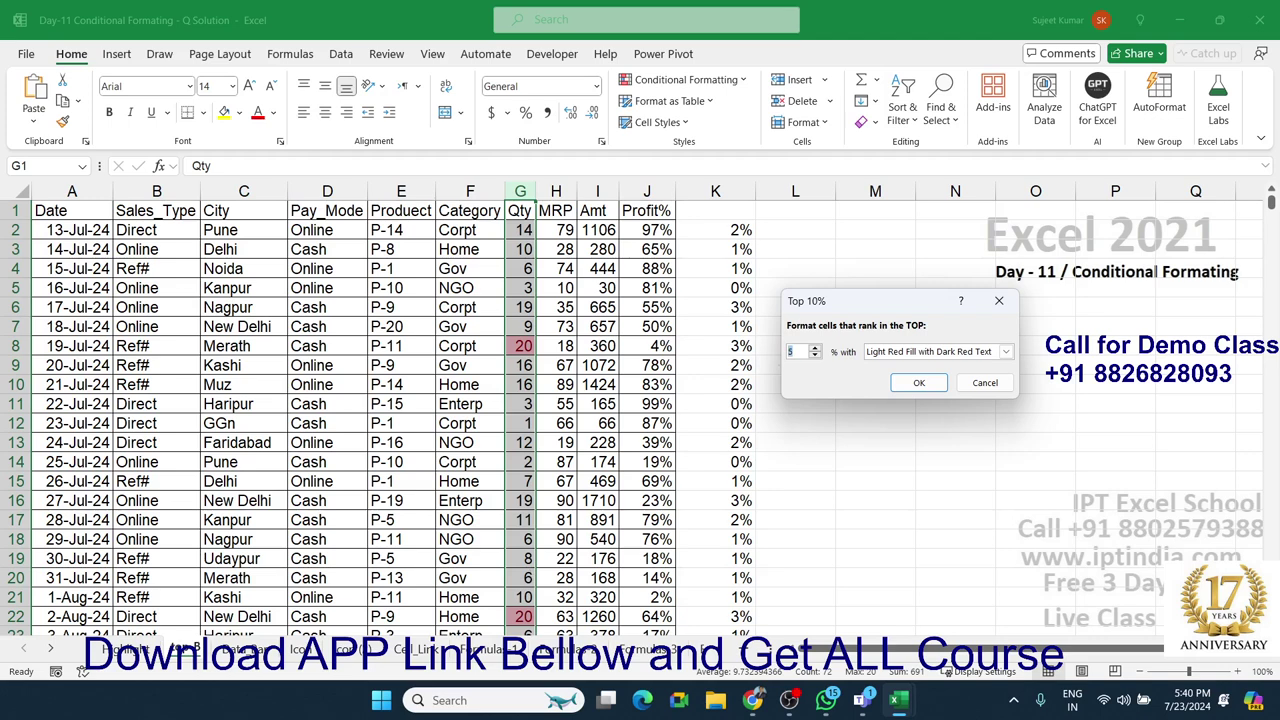
text(10)
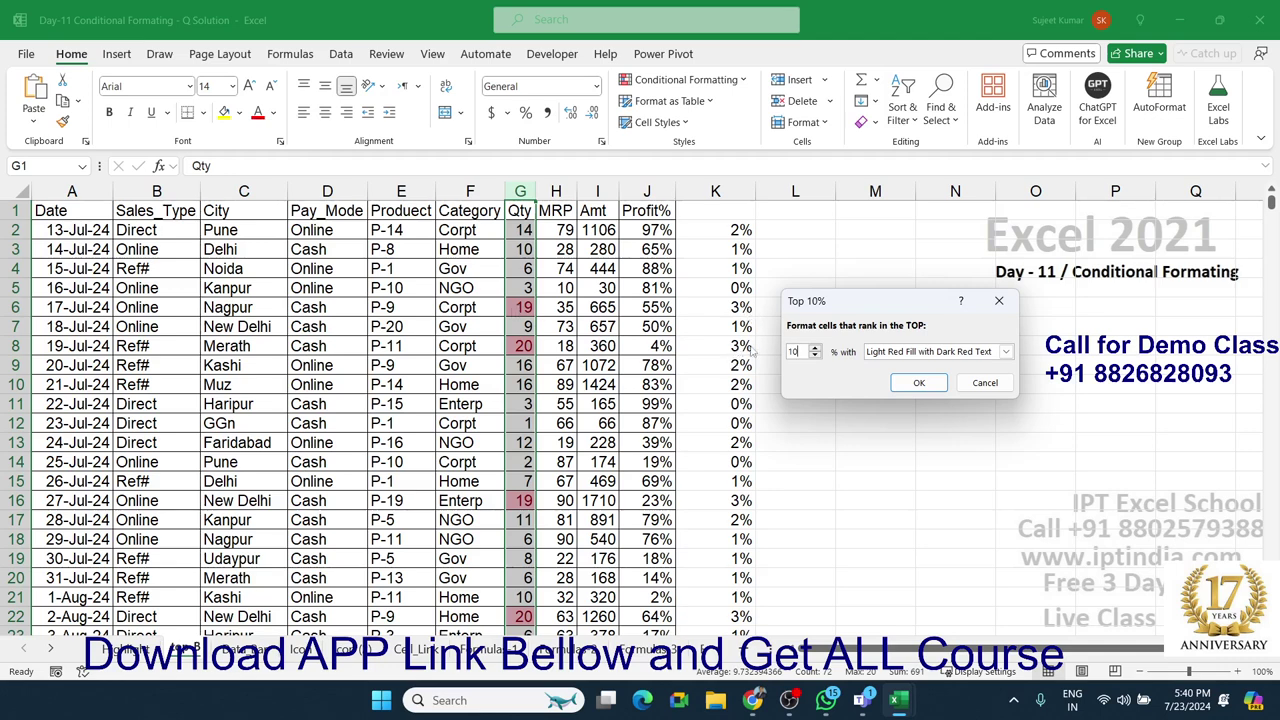
click(980, 382)
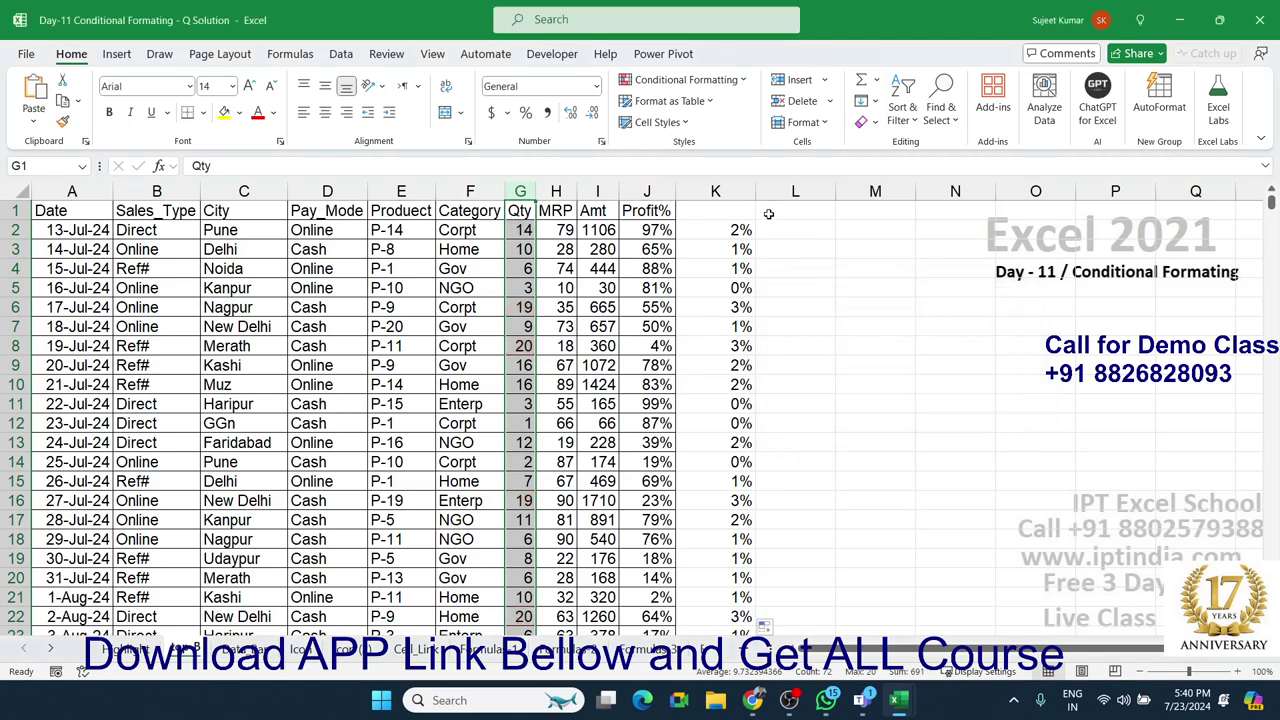
Clear the share-of-total percentages from column K
click(731, 194)
key(Delete)
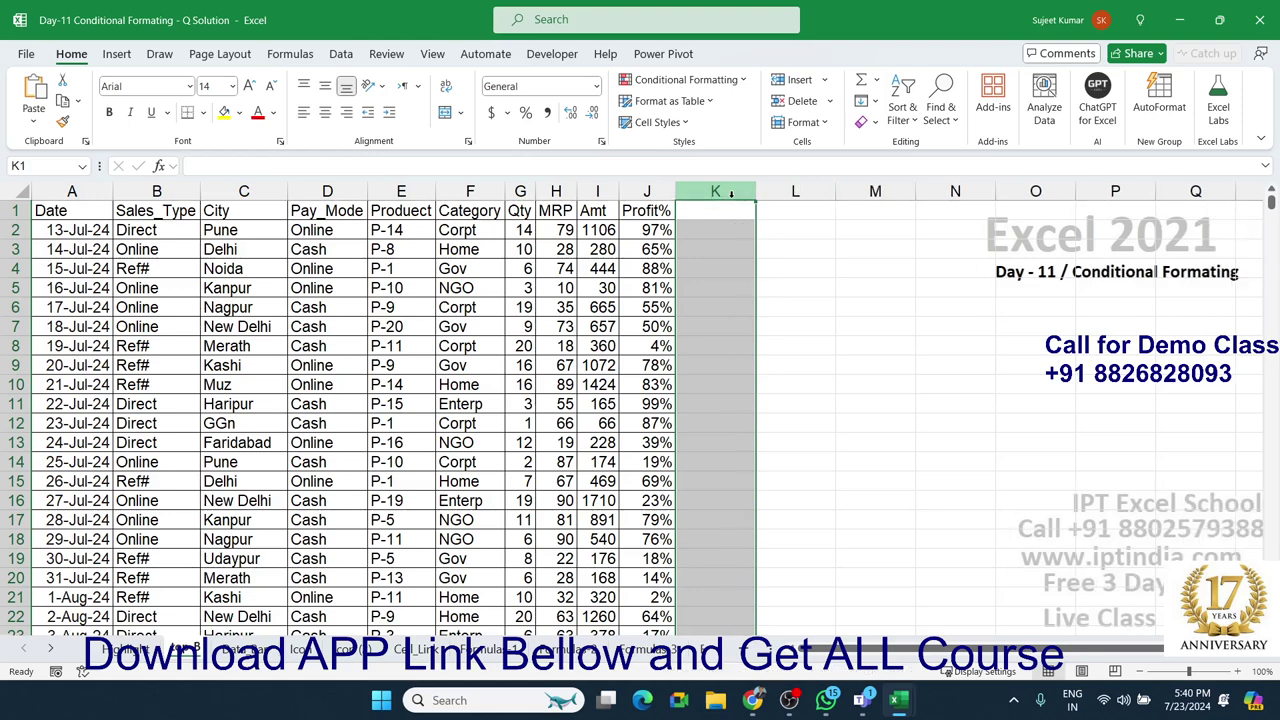
click(522, 191)
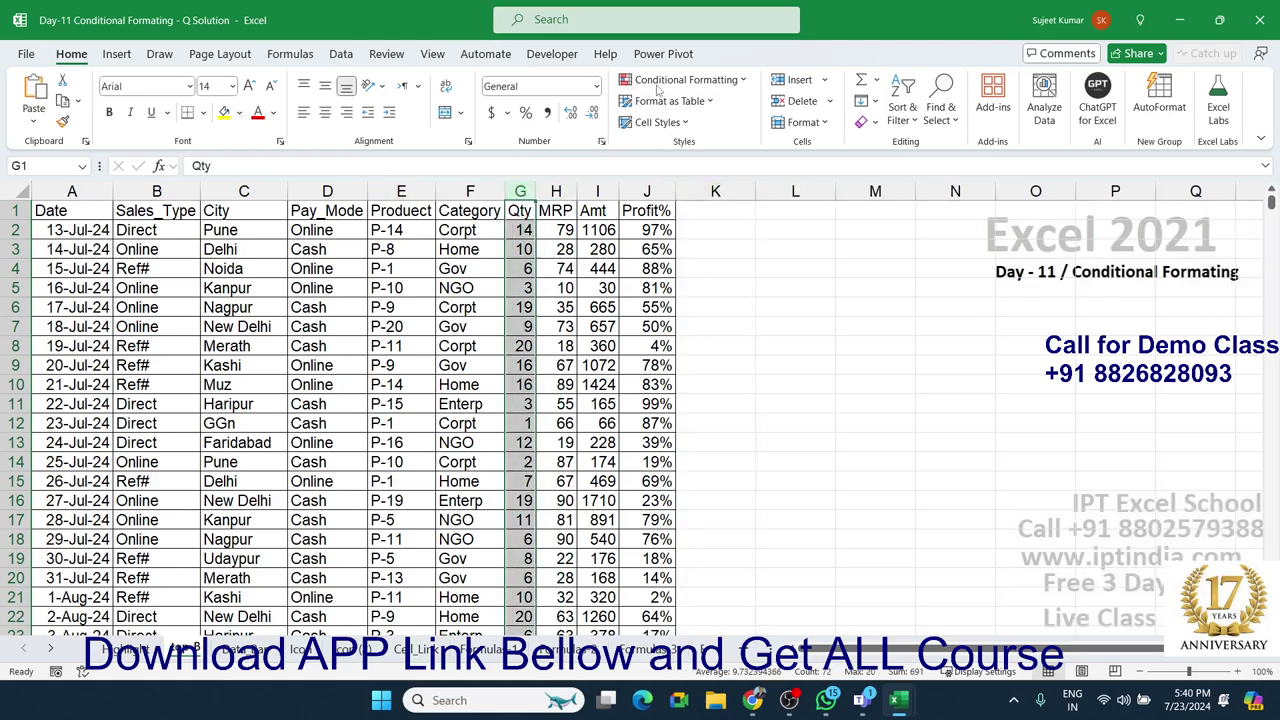
click(686, 79)
mouse_move(692, 150)
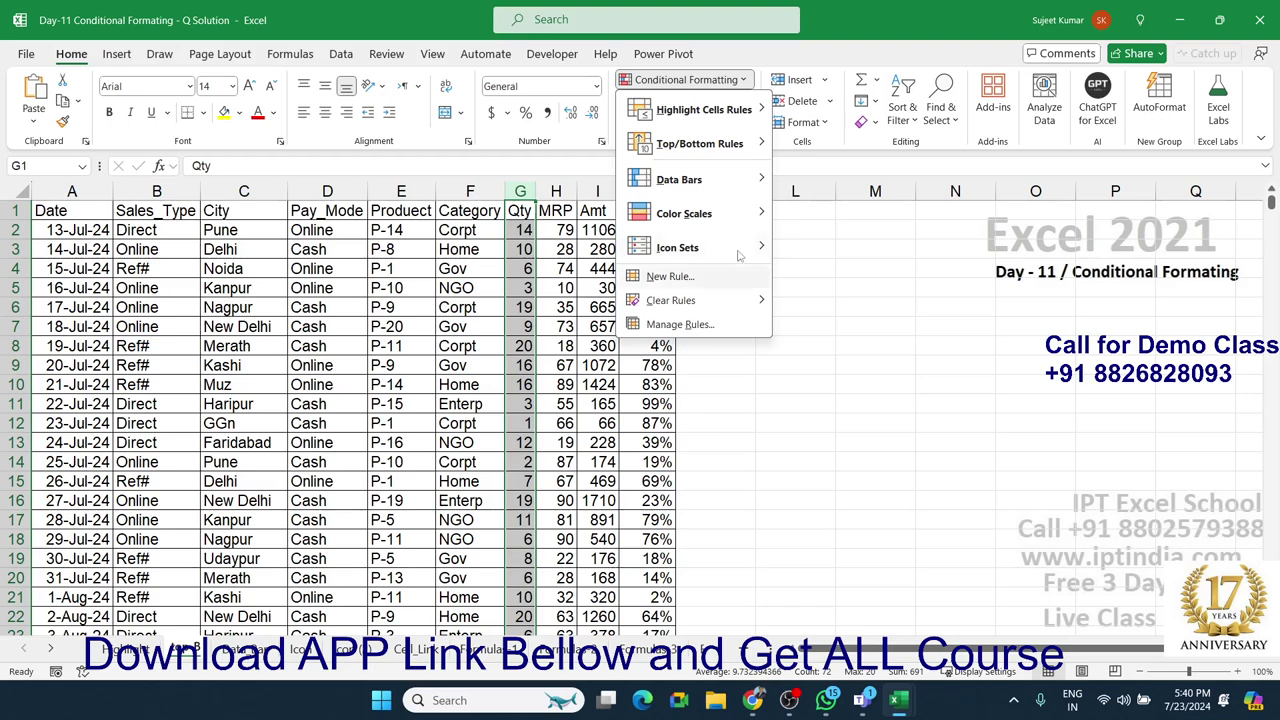
mouse_move(766, 152)
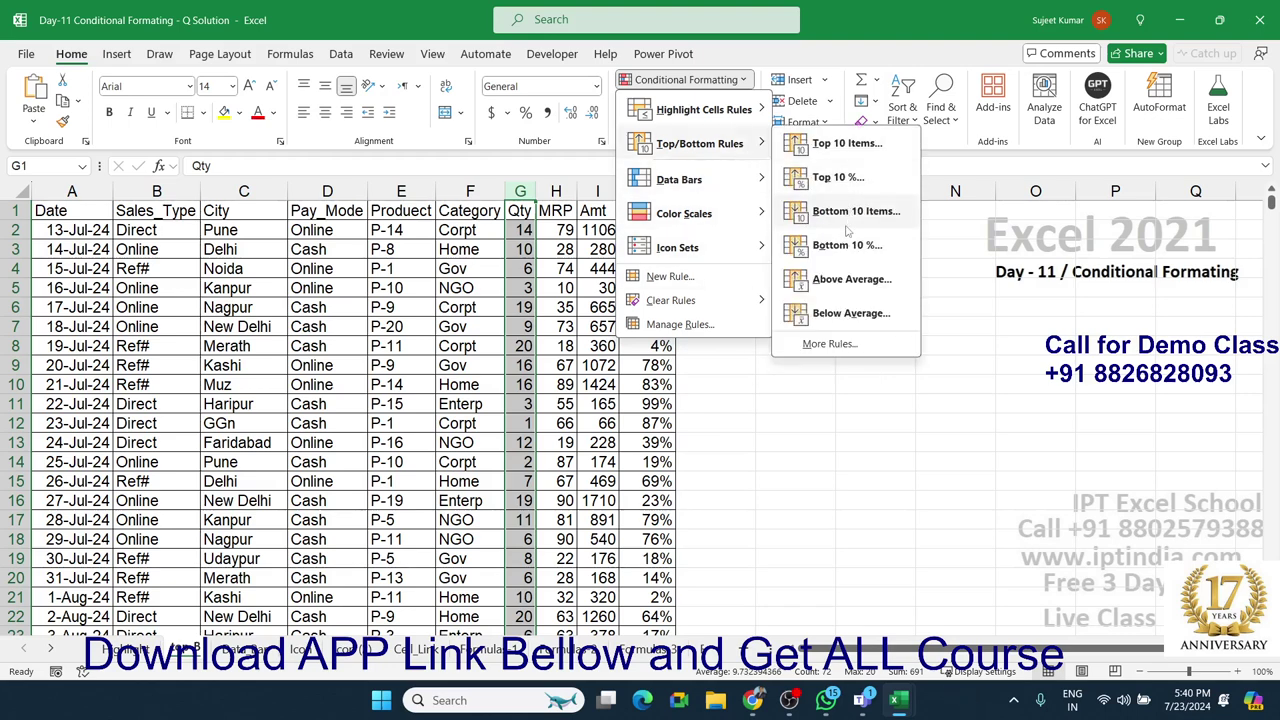
click(850, 279)
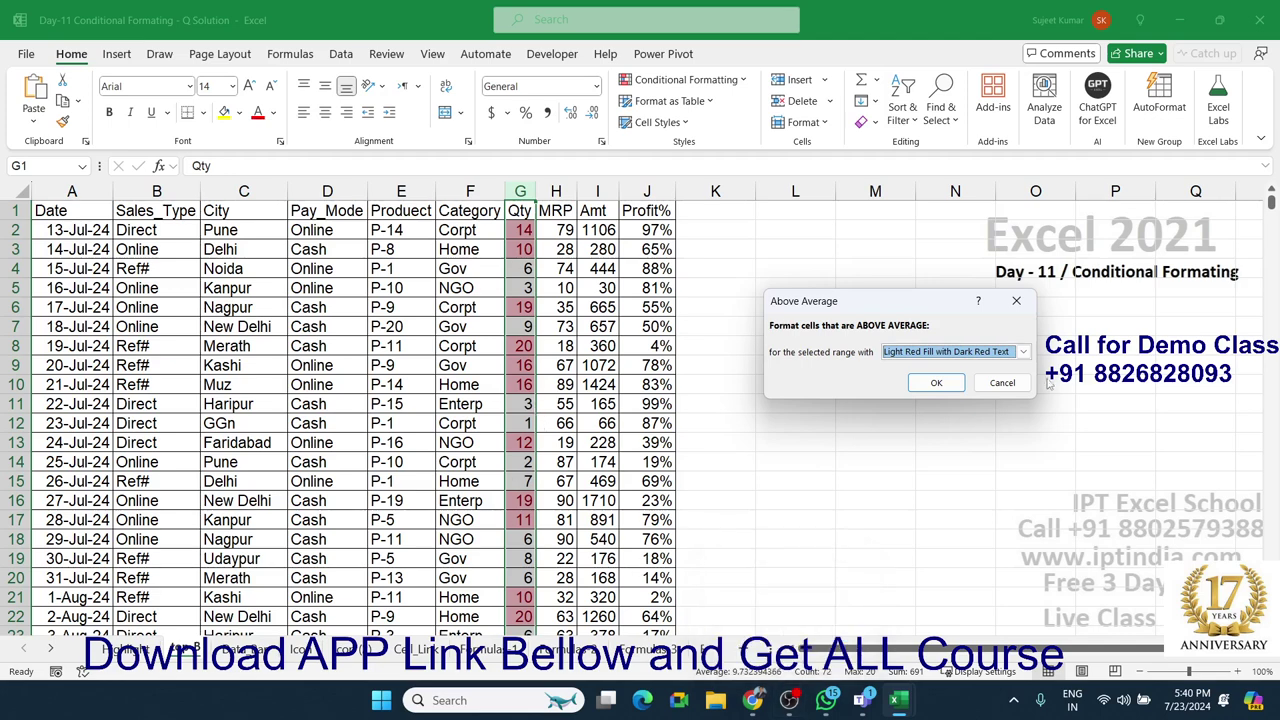
click(1012, 385)
click(700, 80)
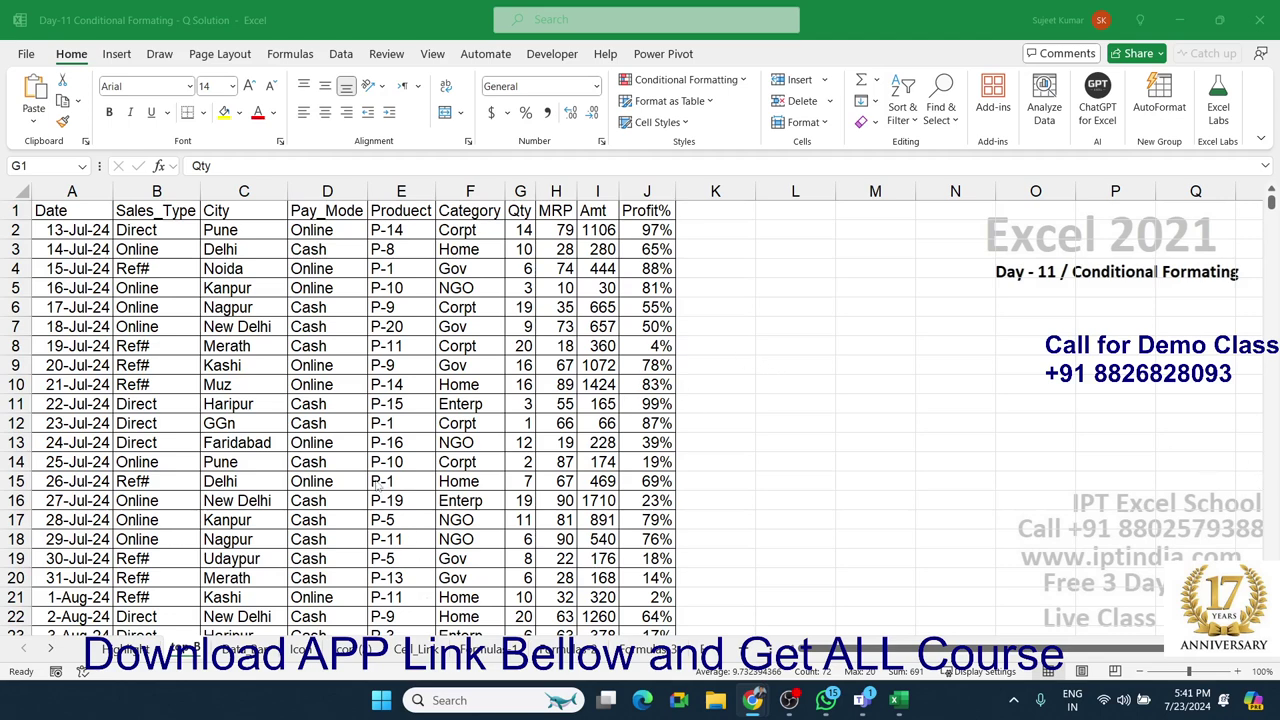
key(ctrl+shift+Down)
Open the Data Bar sheet and scroll through its City, Category and Qty list
click(255, 648)
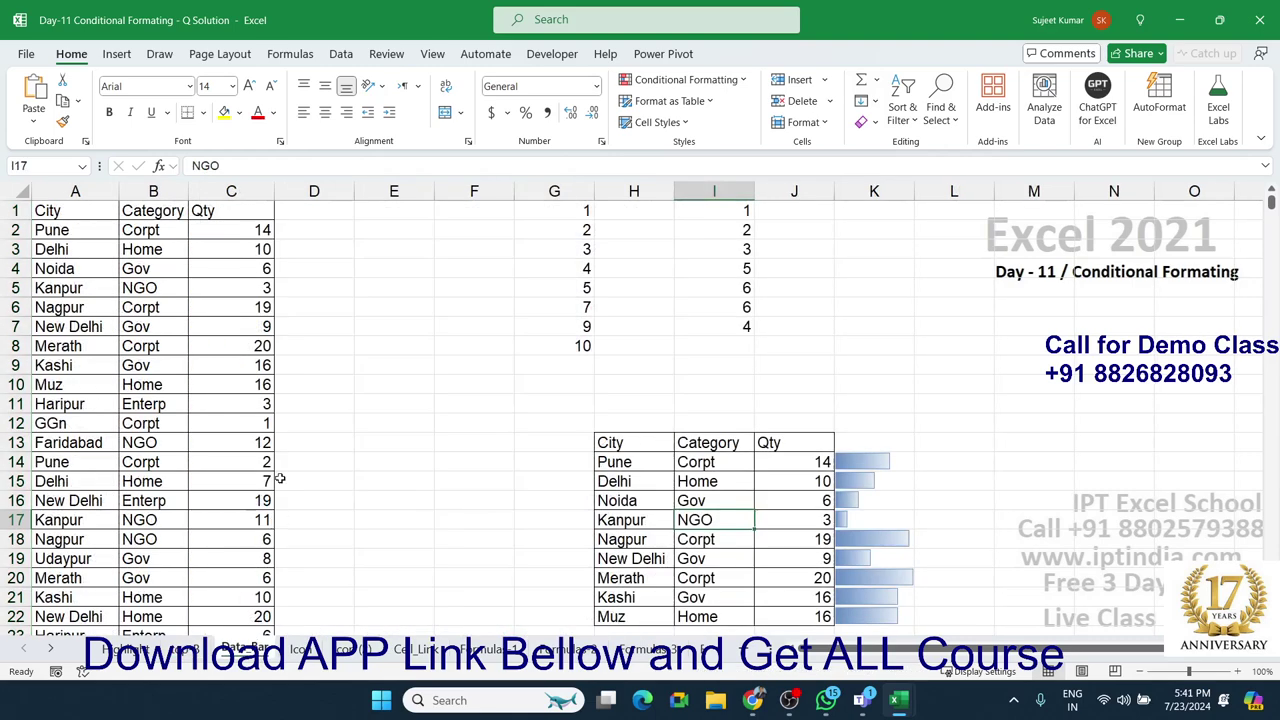
click(145, 316)
scroll(206, 277, down, 1)
scroll(200, 300, down, 13)
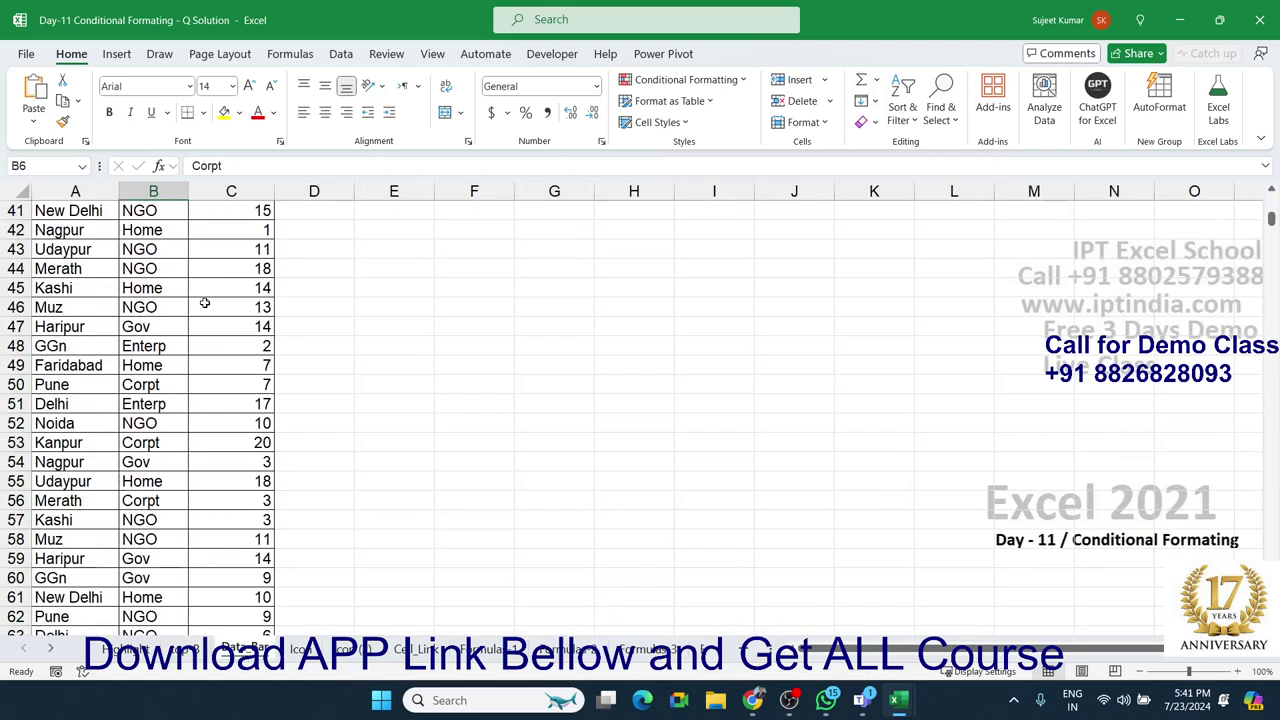
scroll(223, 300, up, 12)
scroll(204, 303, up, 2)
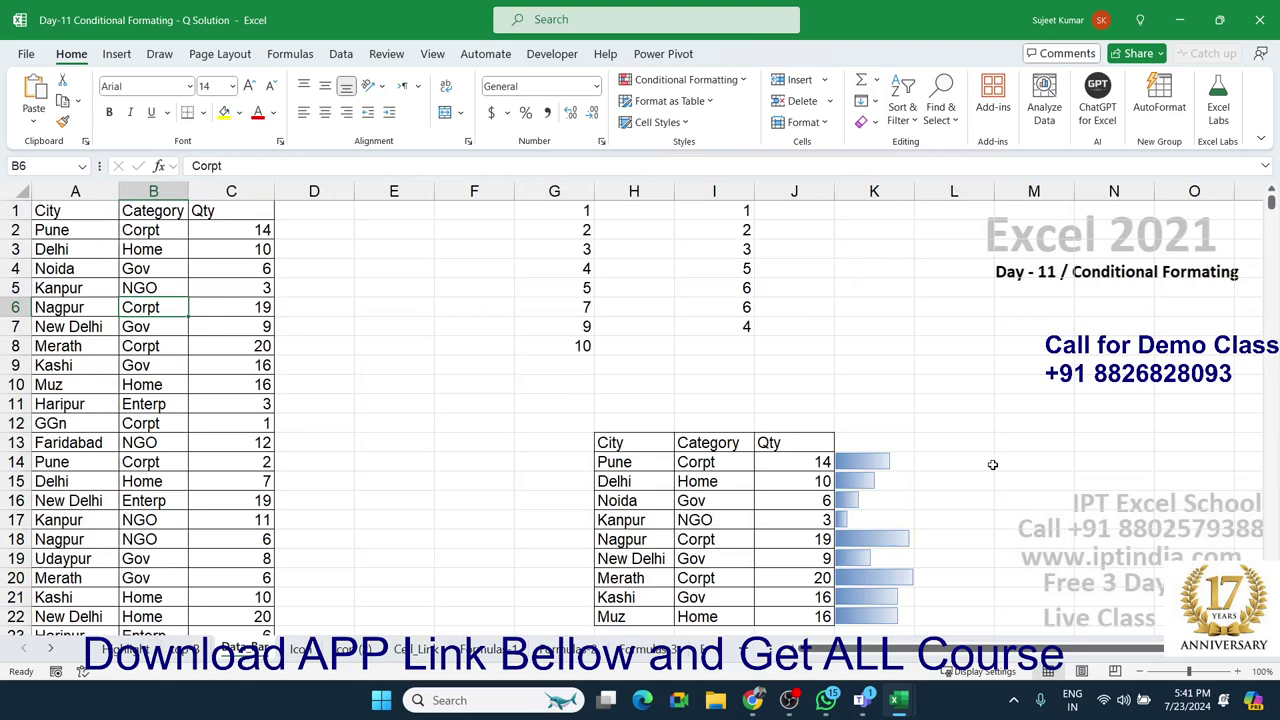
key(alt+Tab)
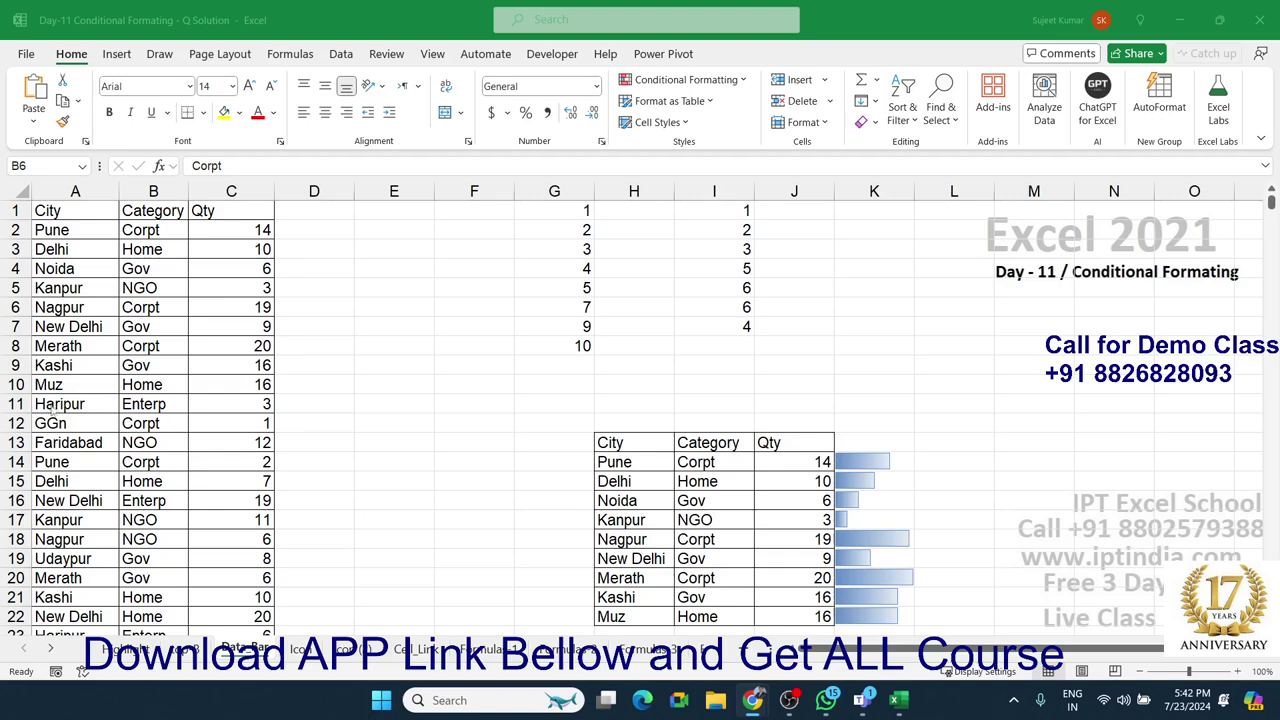
Give column C's Qty values blue gradient data bars
drag(200, 232, 195, 452)
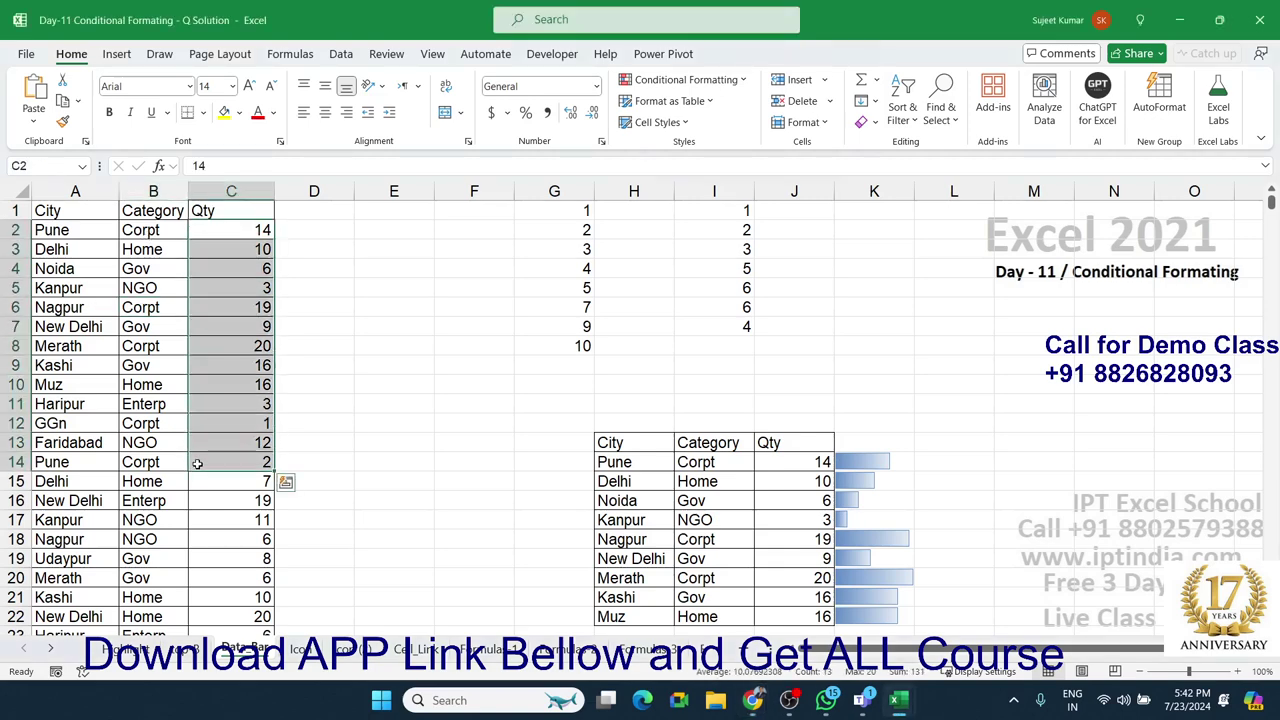
click(200, 368)
click(231, 191)
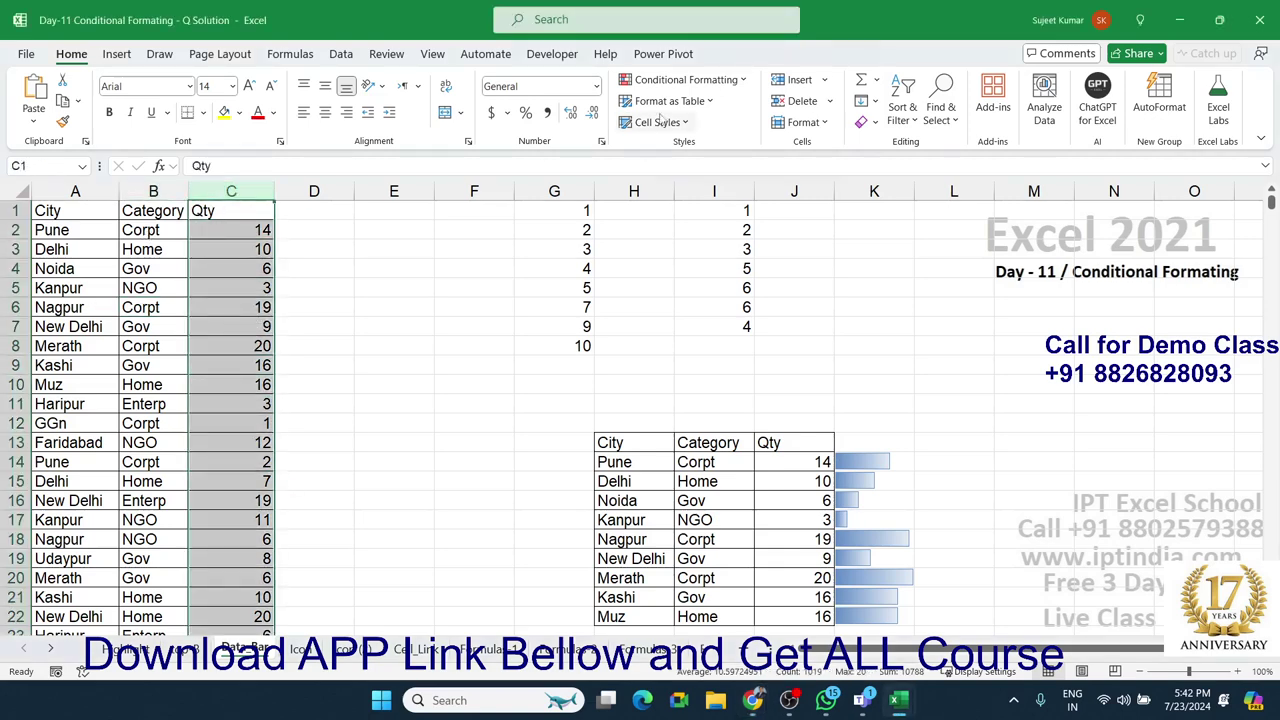
click(680, 79)
mouse_move(700, 180)
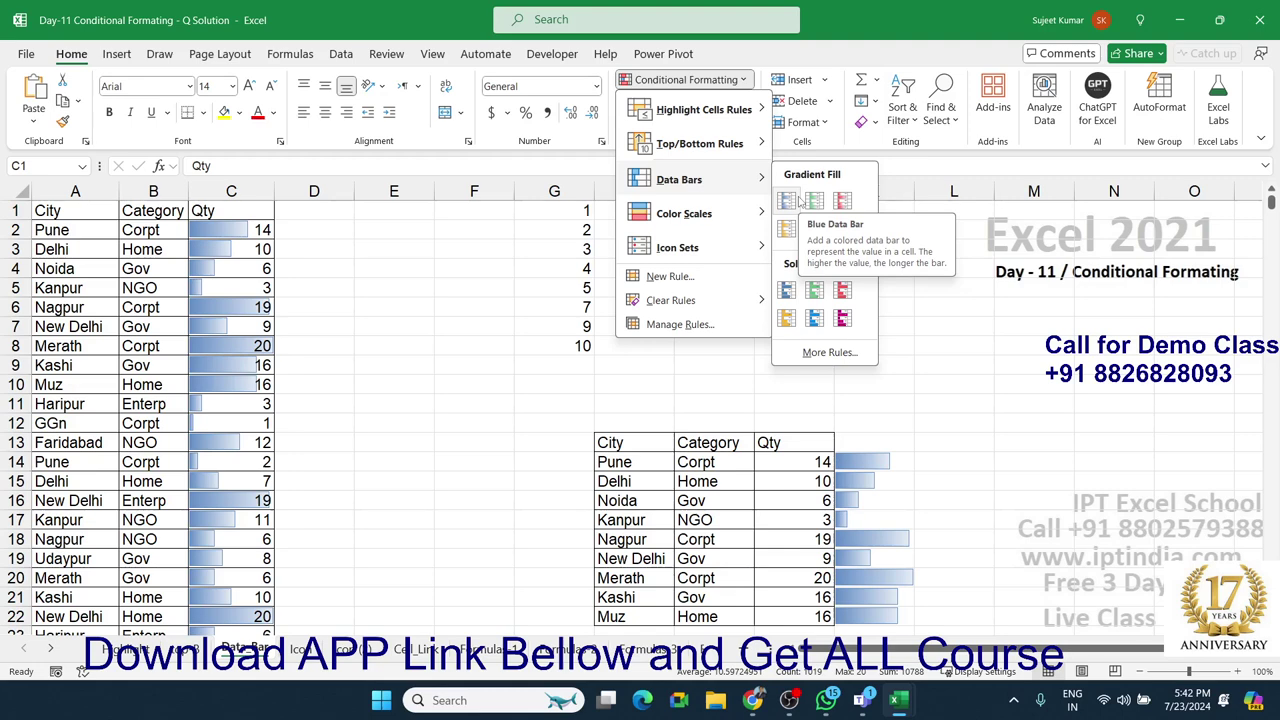
click(800, 202)
click(487, 290)
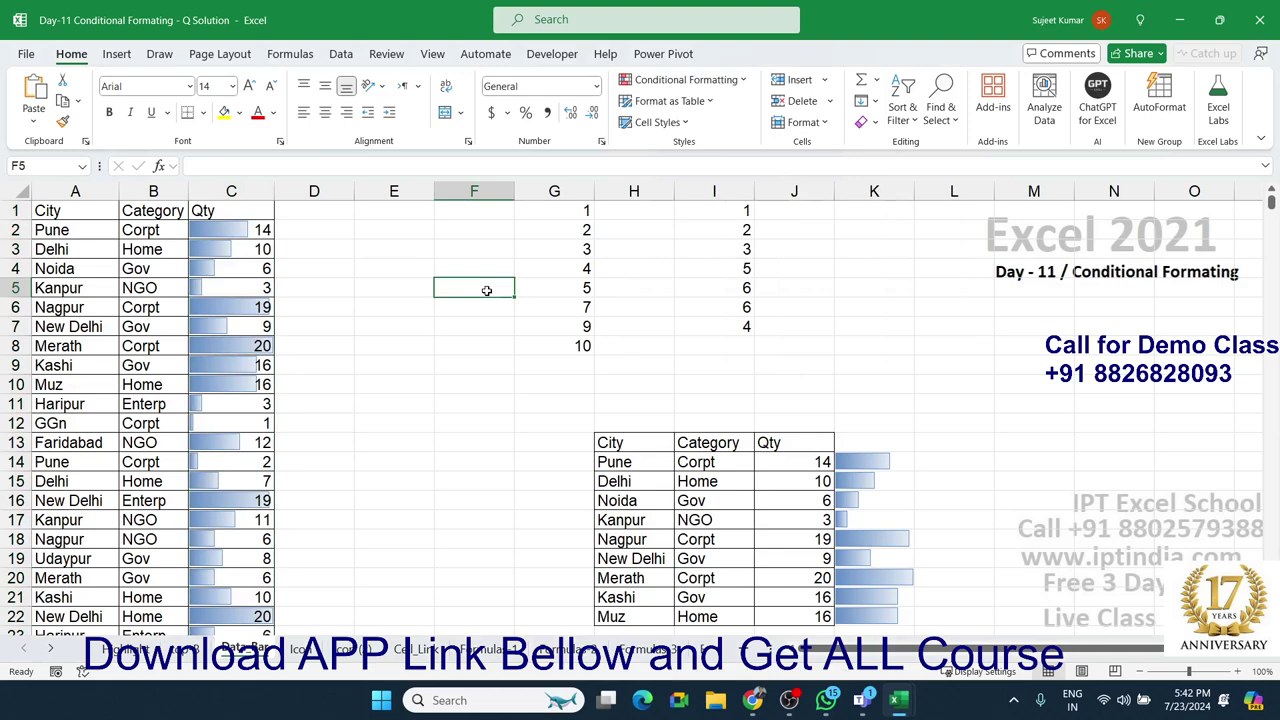
Select Qty values in column C and G1:G8, browsing the Data Bars options
click(261, 307)
click(262, 343)
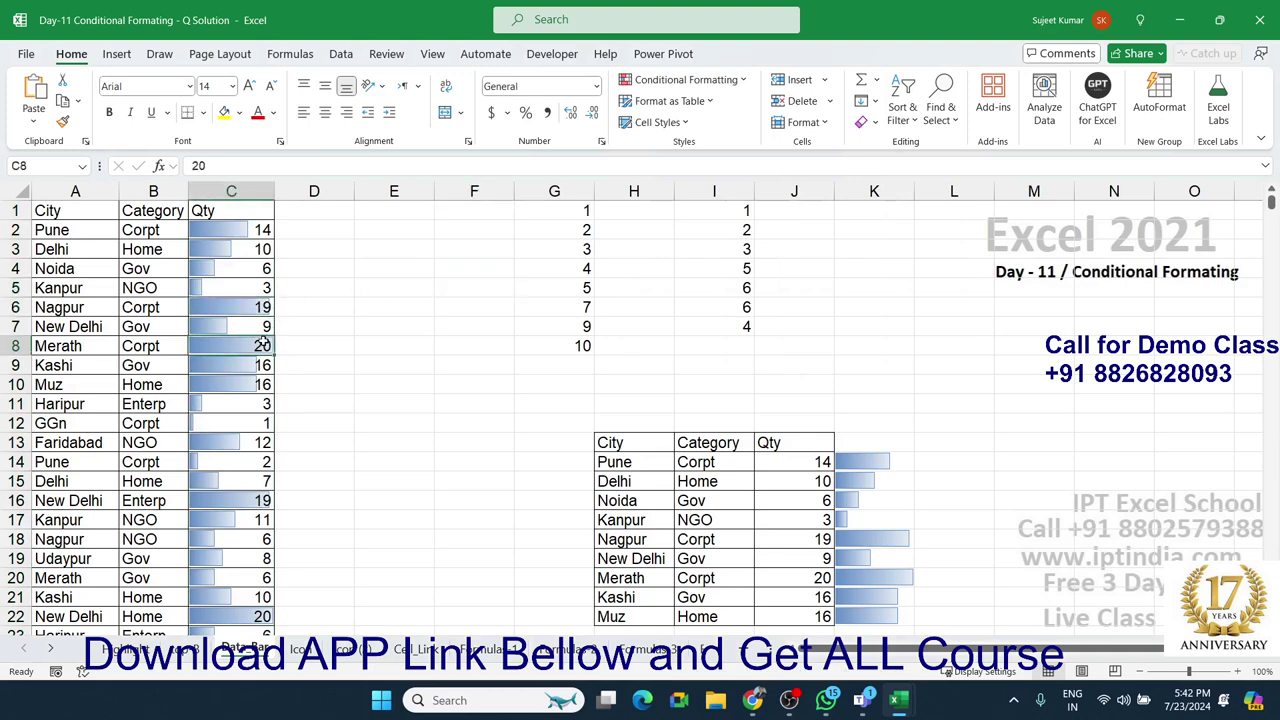
click(260, 309)
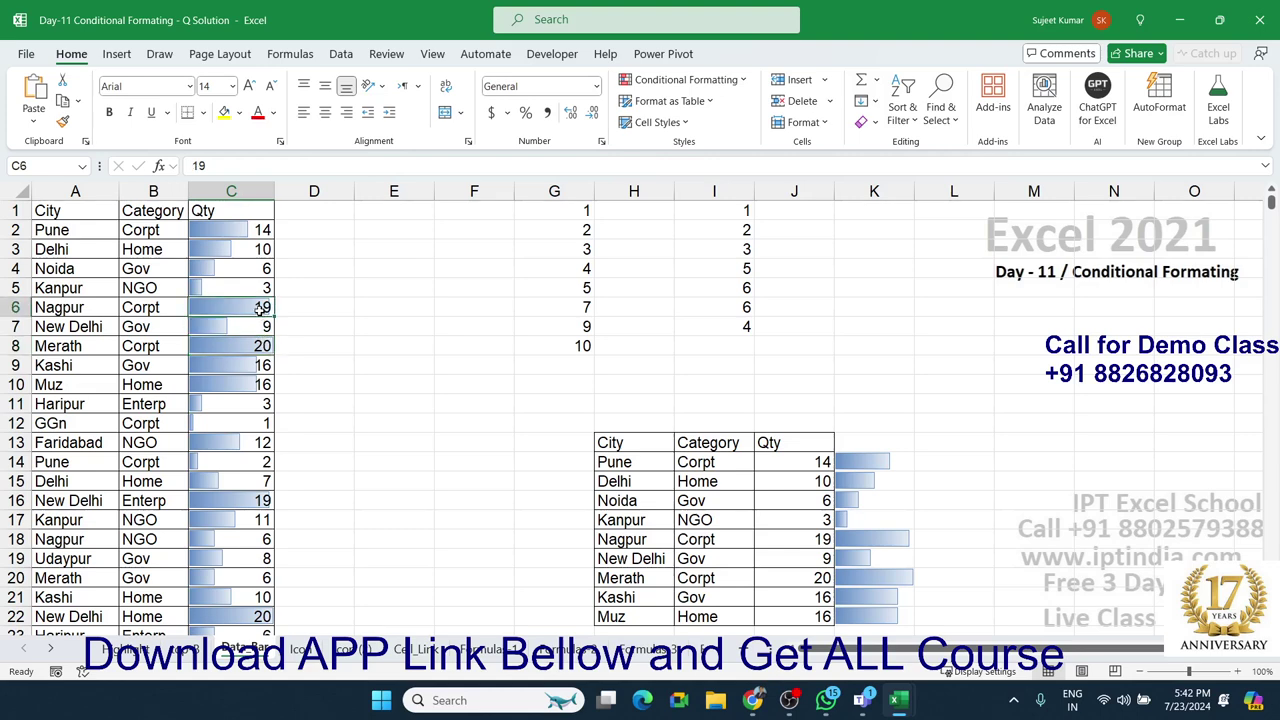
key(ctrl+Up)
key(ctrl+shift+Down)
drag(560, 350, 558, 214)
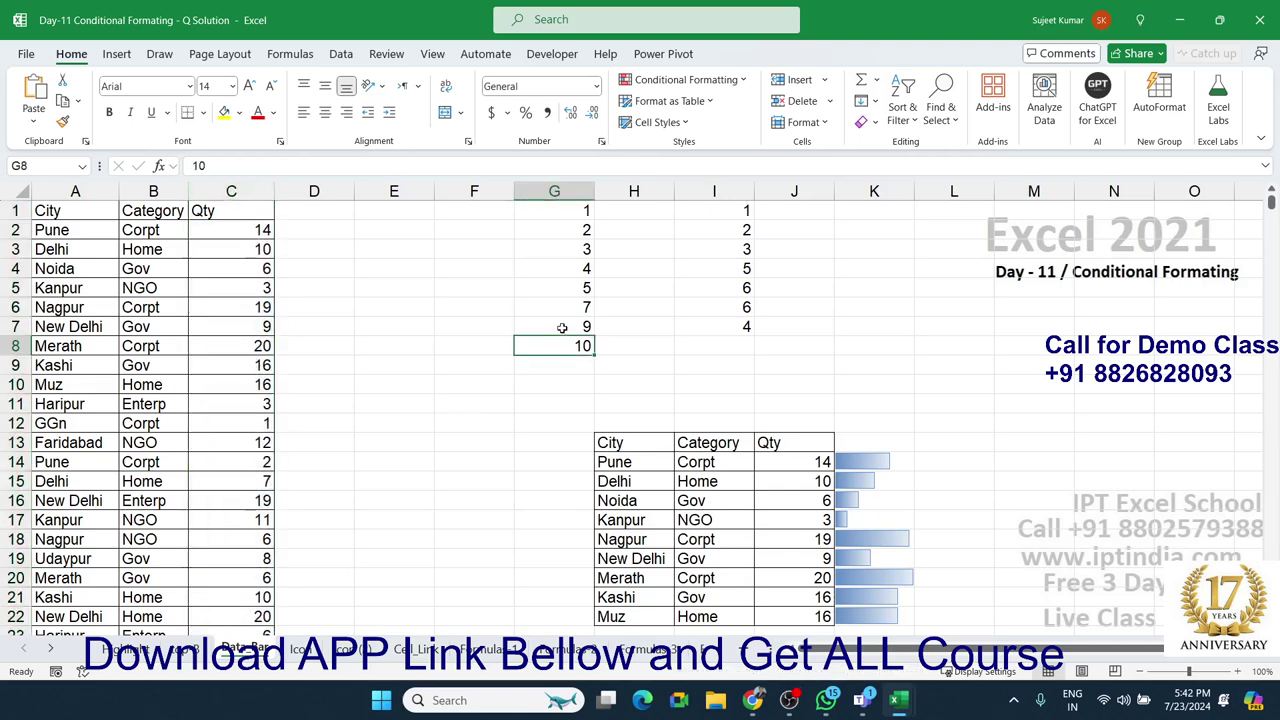
click(680, 85)
mouse_move(715, 180)
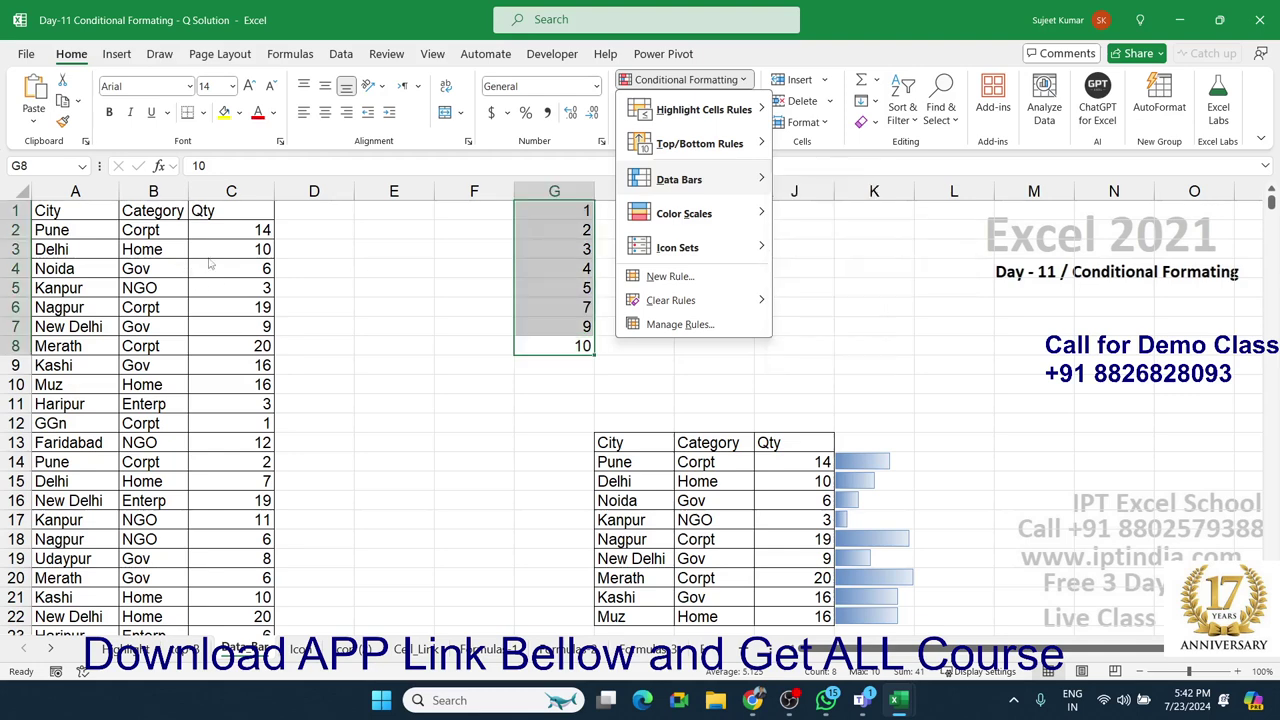
Reapply blue gradient data bars to the whole column C and deselect it
click(231, 191)
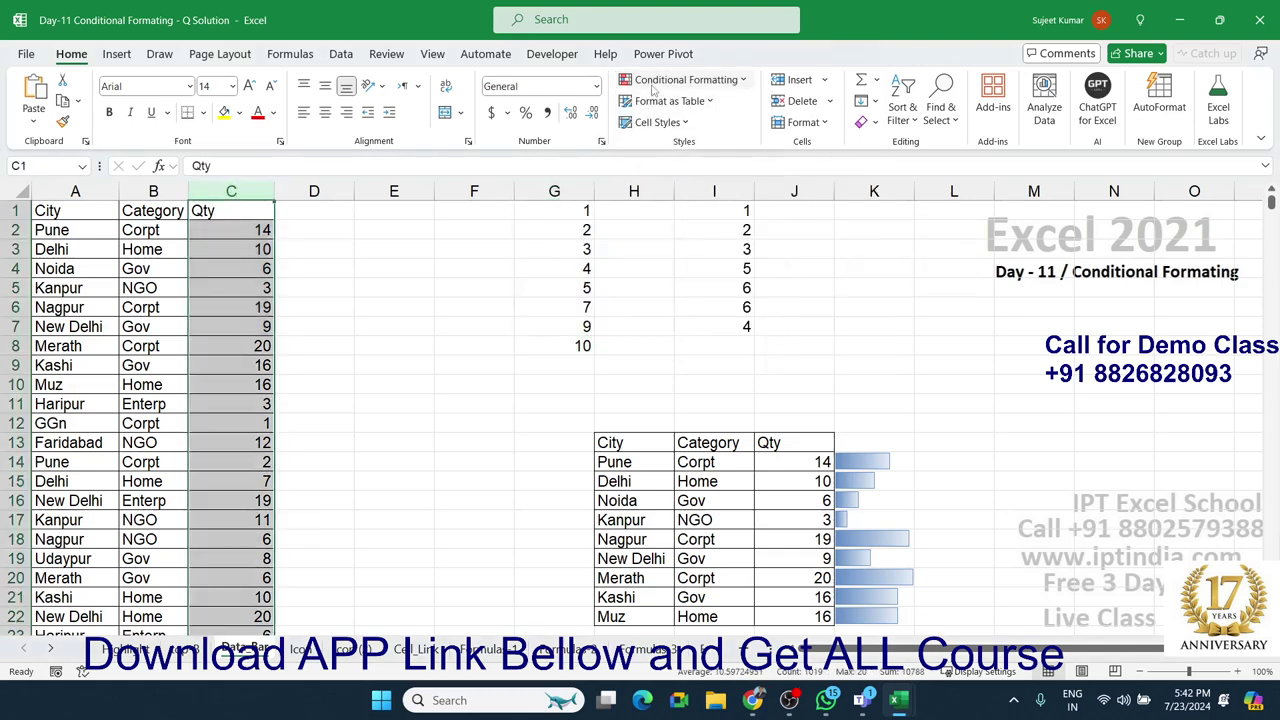
click(652, 84)
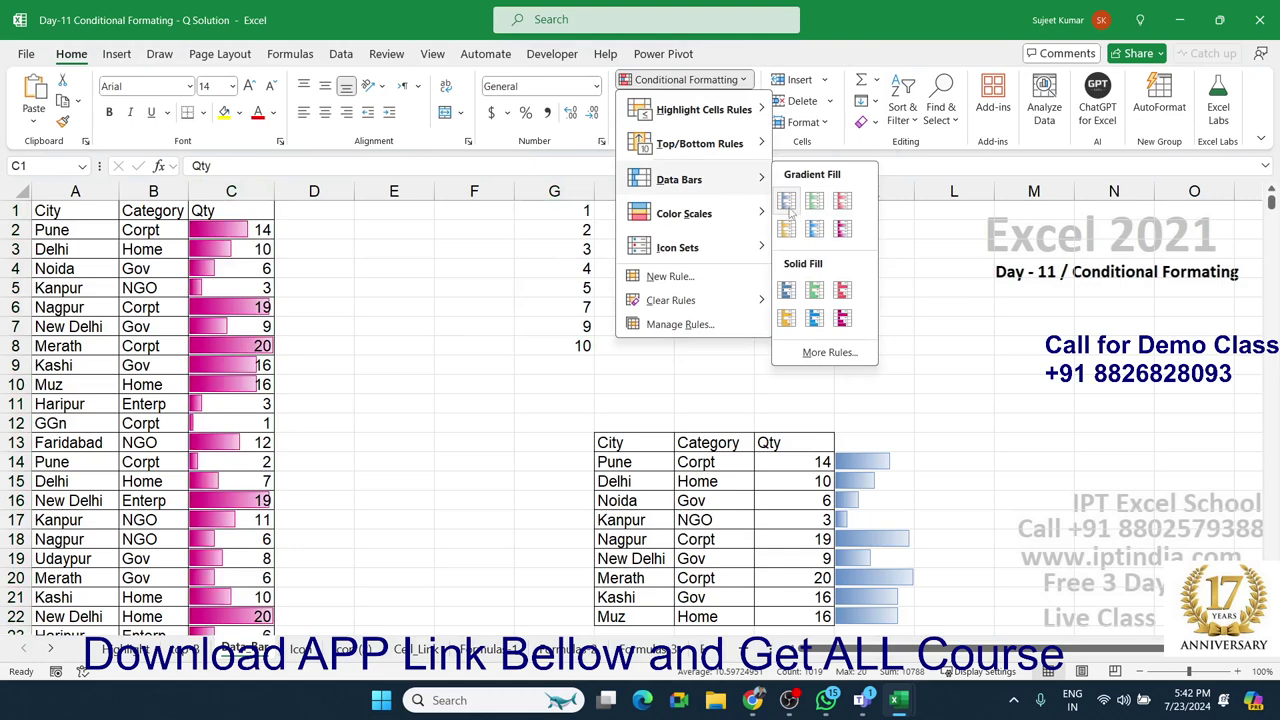
click(793, 205)
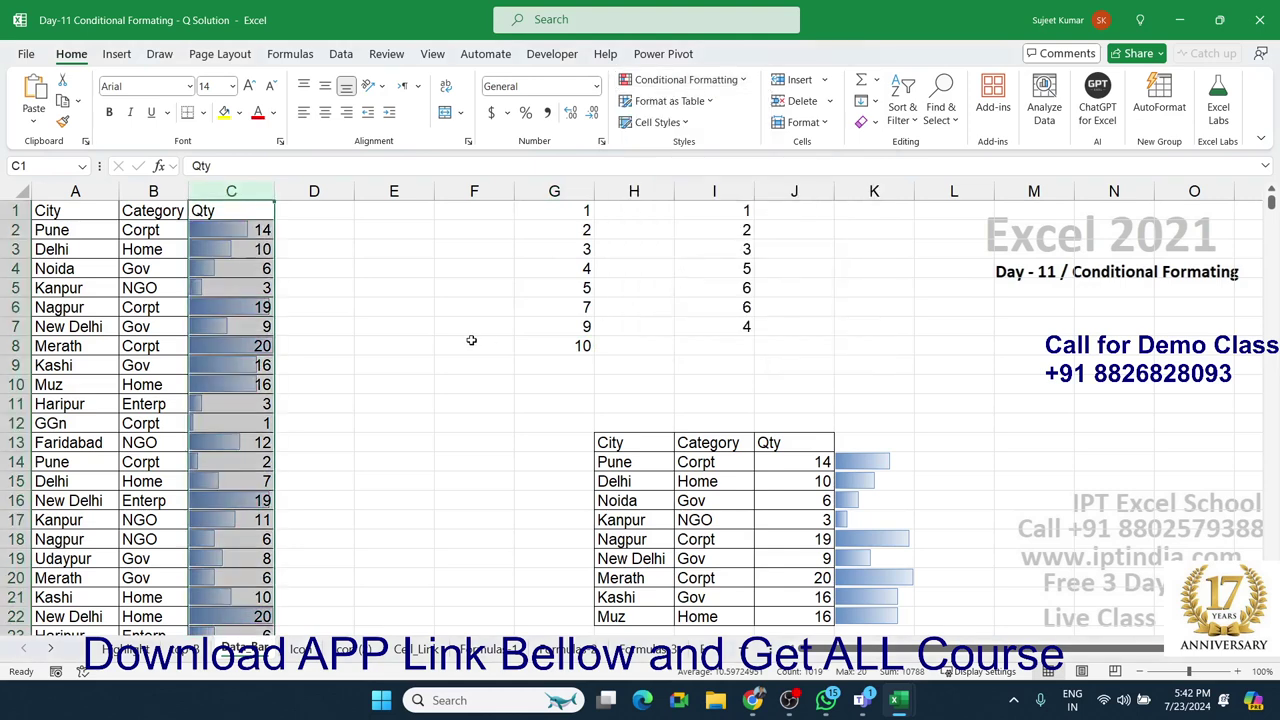
click(398, 386)
scroll(873, 414, down, 3)
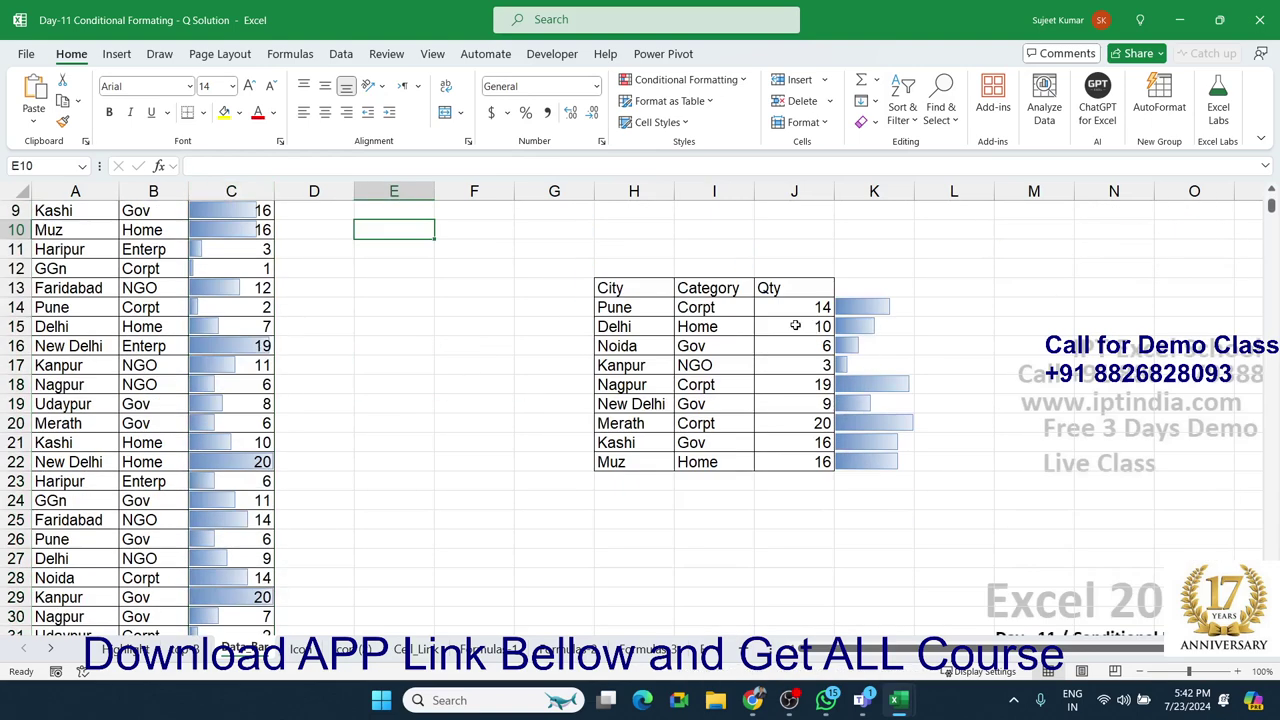
Clear the existing data bars from the column K cells beside the second table
mouse_move(785, 309)
mouse_down()
mouse_move(792, 462)
mouse_move(886, 443)
mouse_up()
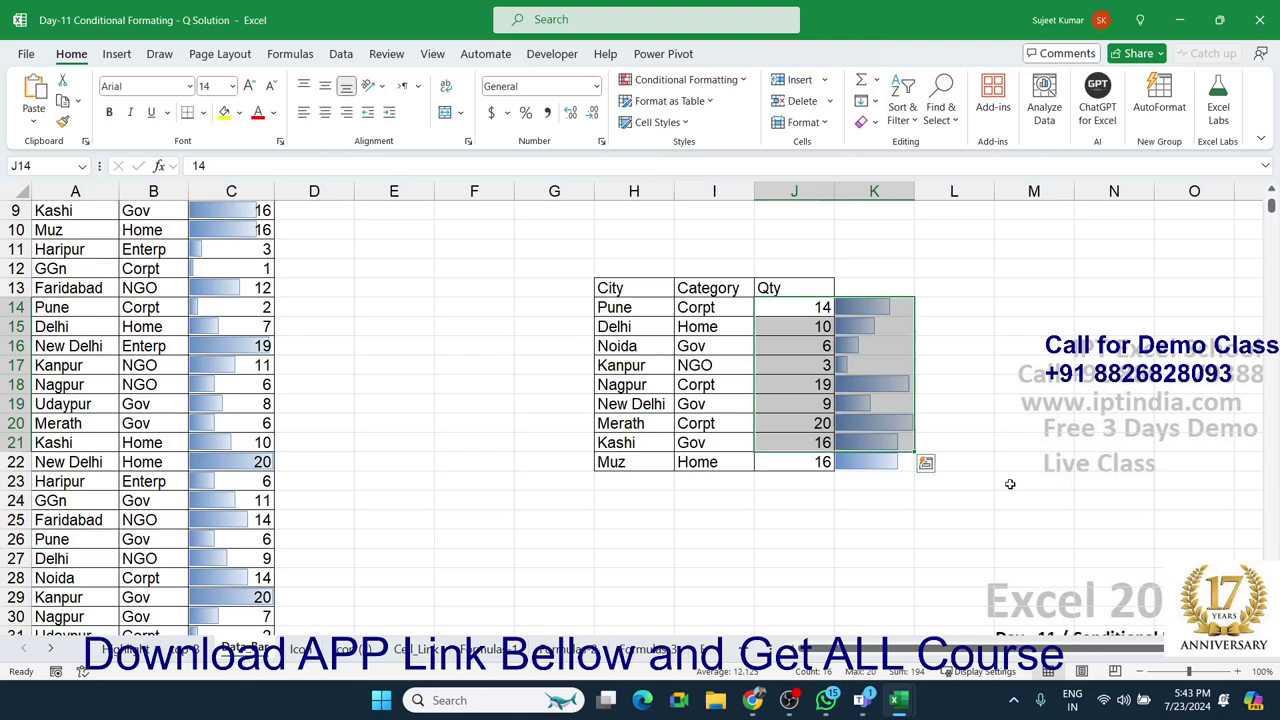
click(852, 495)
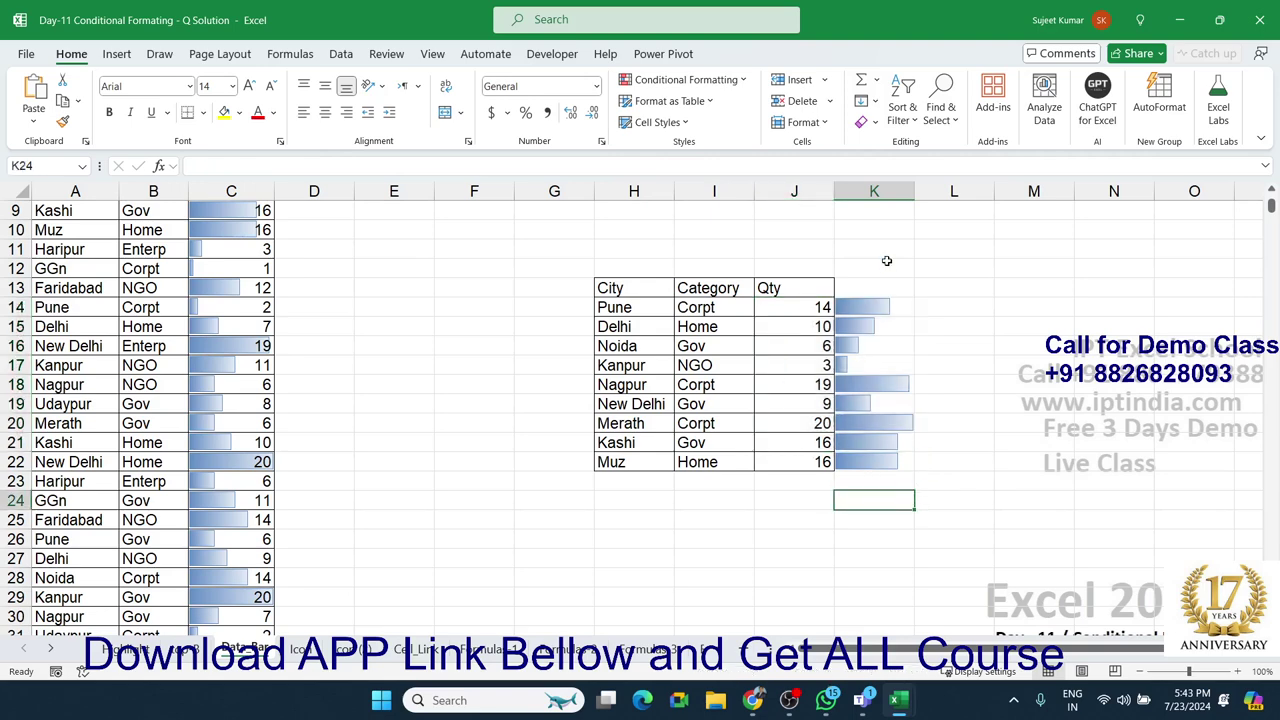
drag(886, 266, 900, 500)
key(Delete)
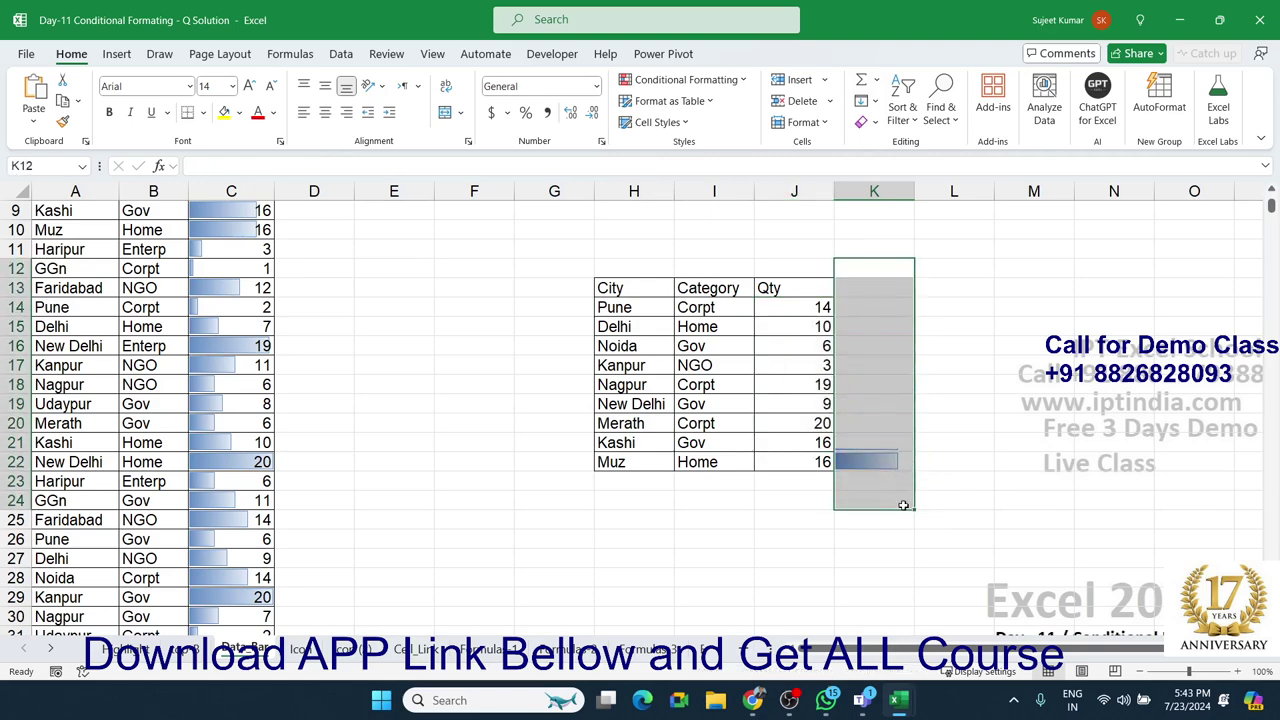
Enter =J14 in K14 and fill it down to K22
click(870, 310)
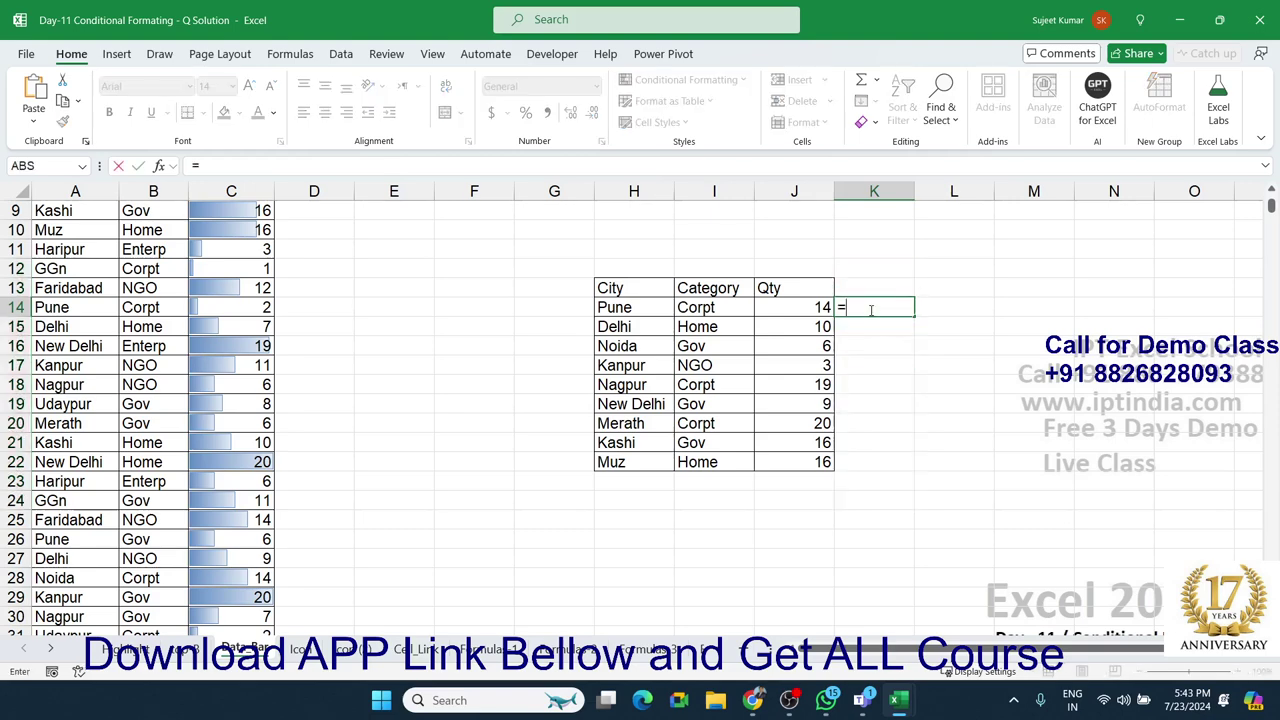
text(=J14)
key(Return)
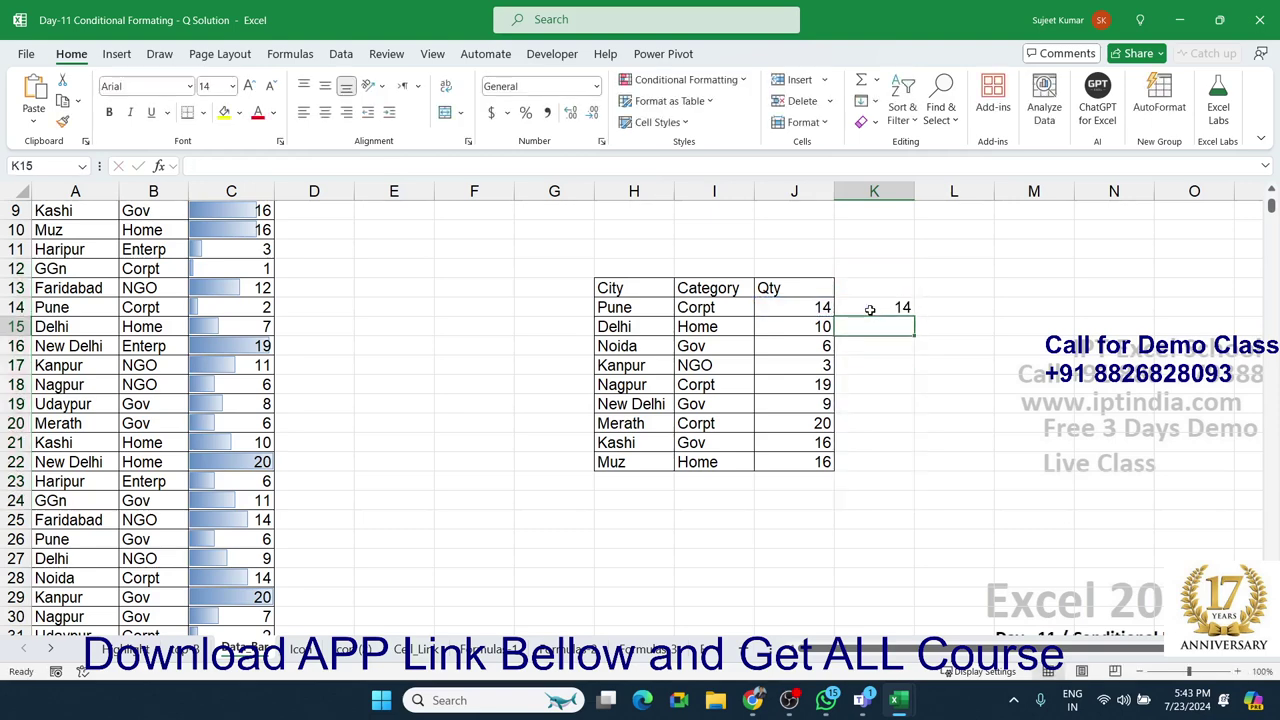
click(870, 310)
drag(914, 317, 923, 466)
Apply solid blue data bars to K14:K22
click(697, 82)
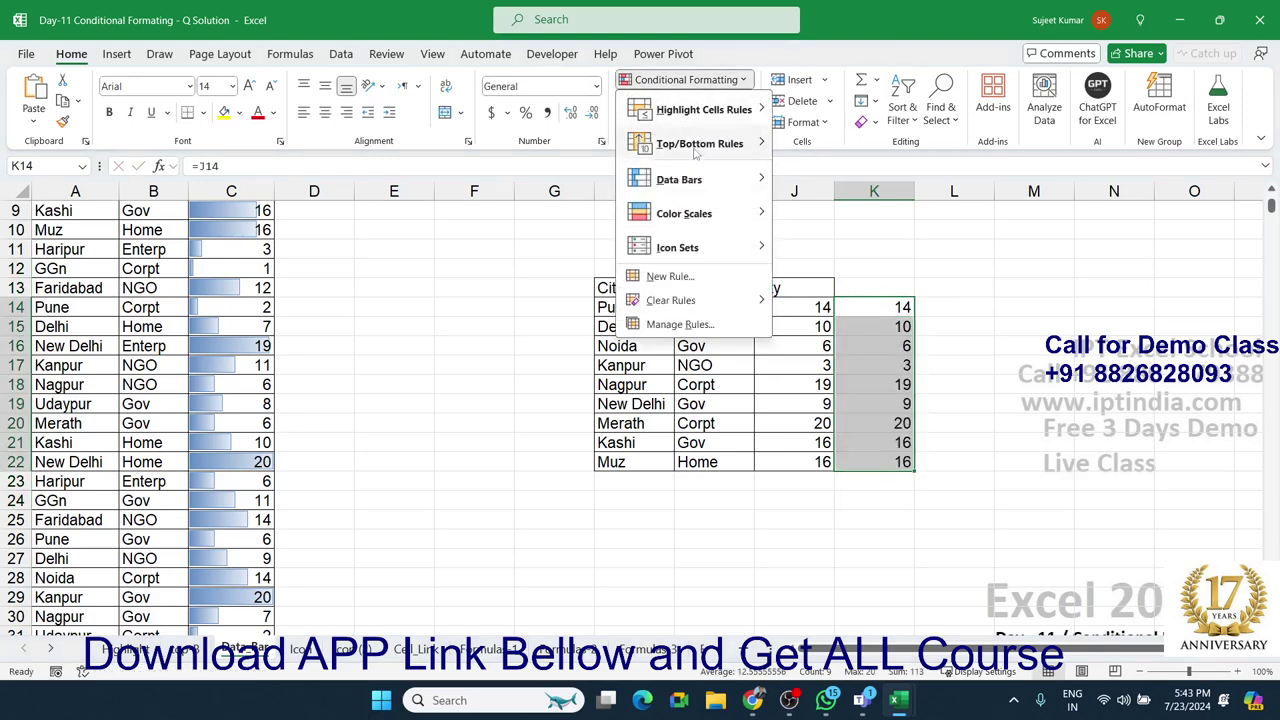
mouse_move(700, 180)
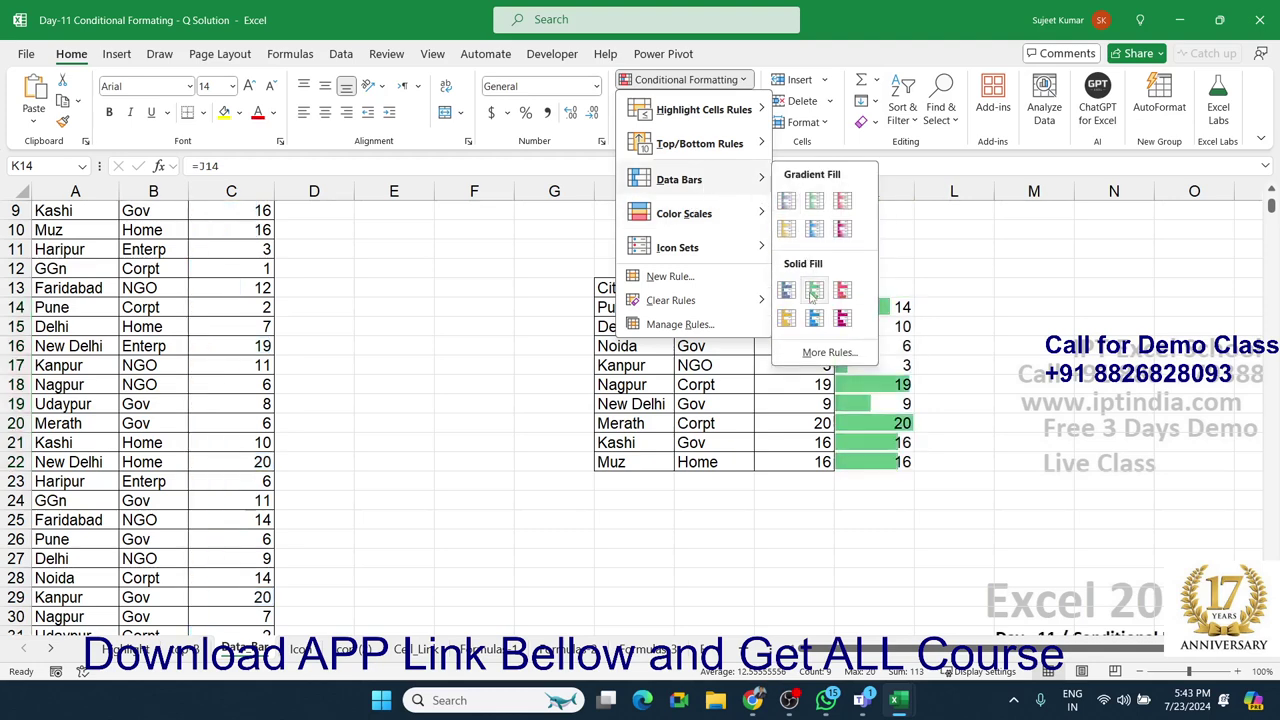
click(814, 318)
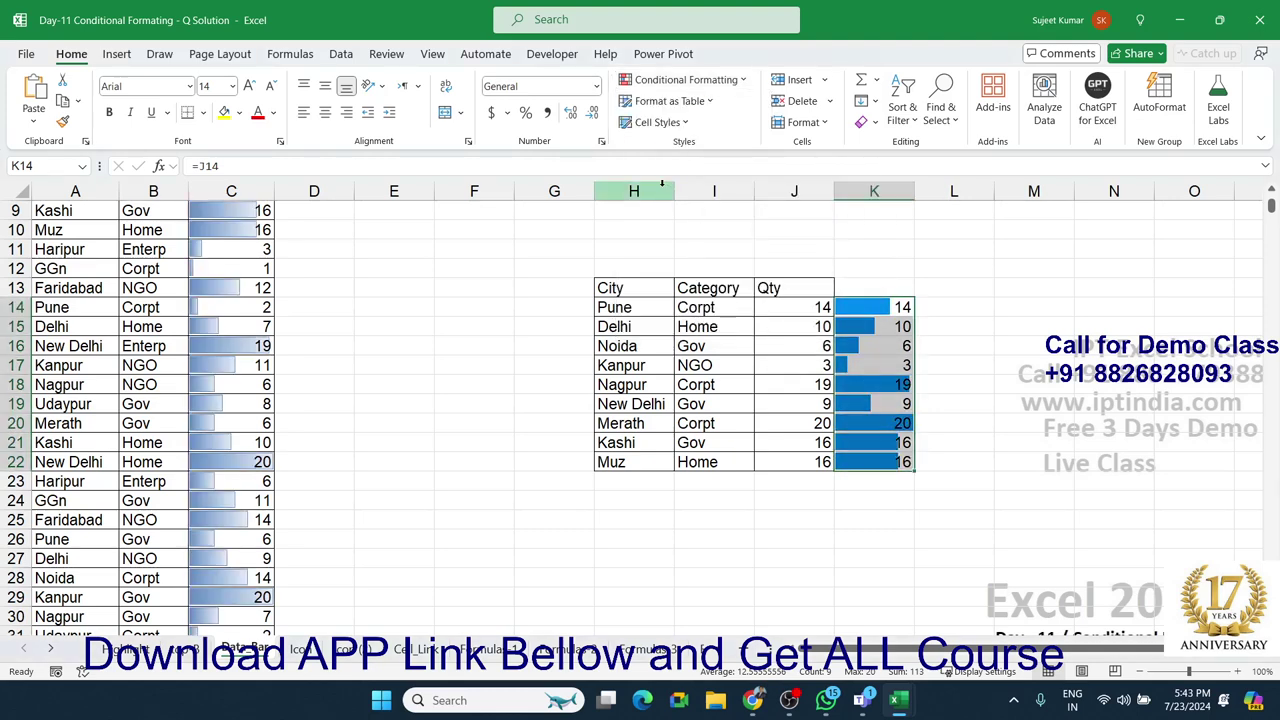
click(602, 142)
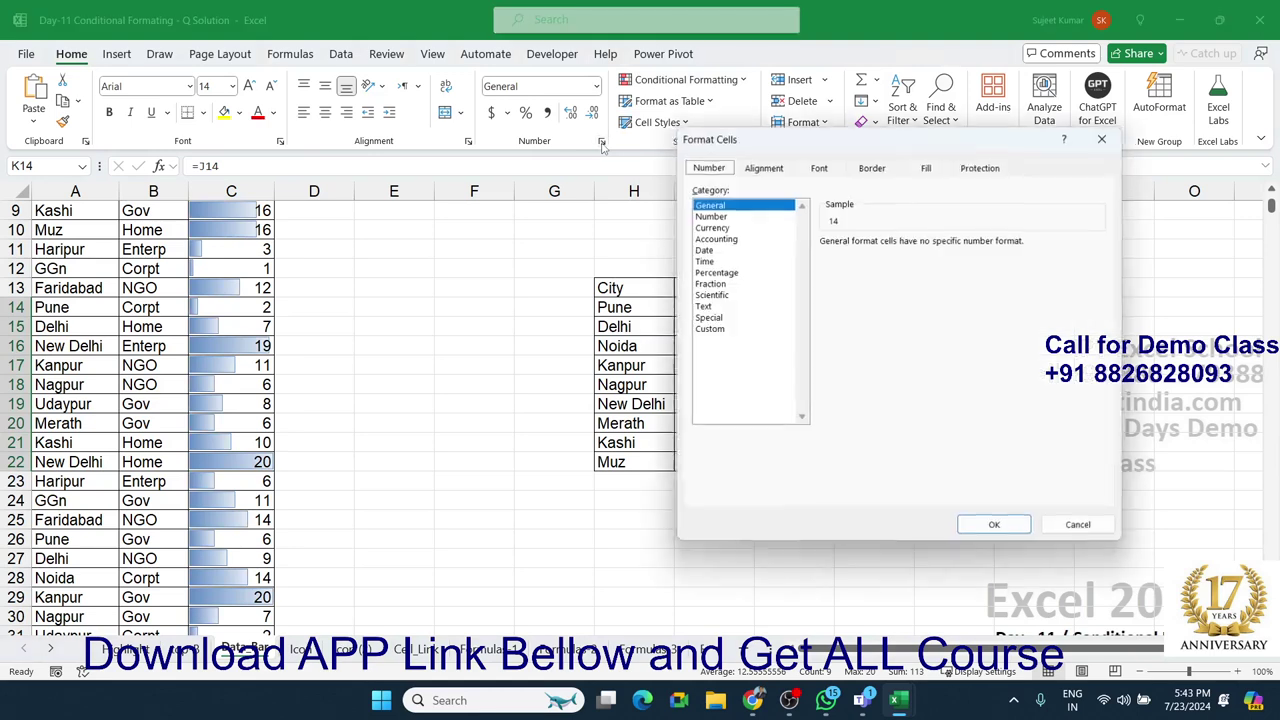
click(1100, 138)
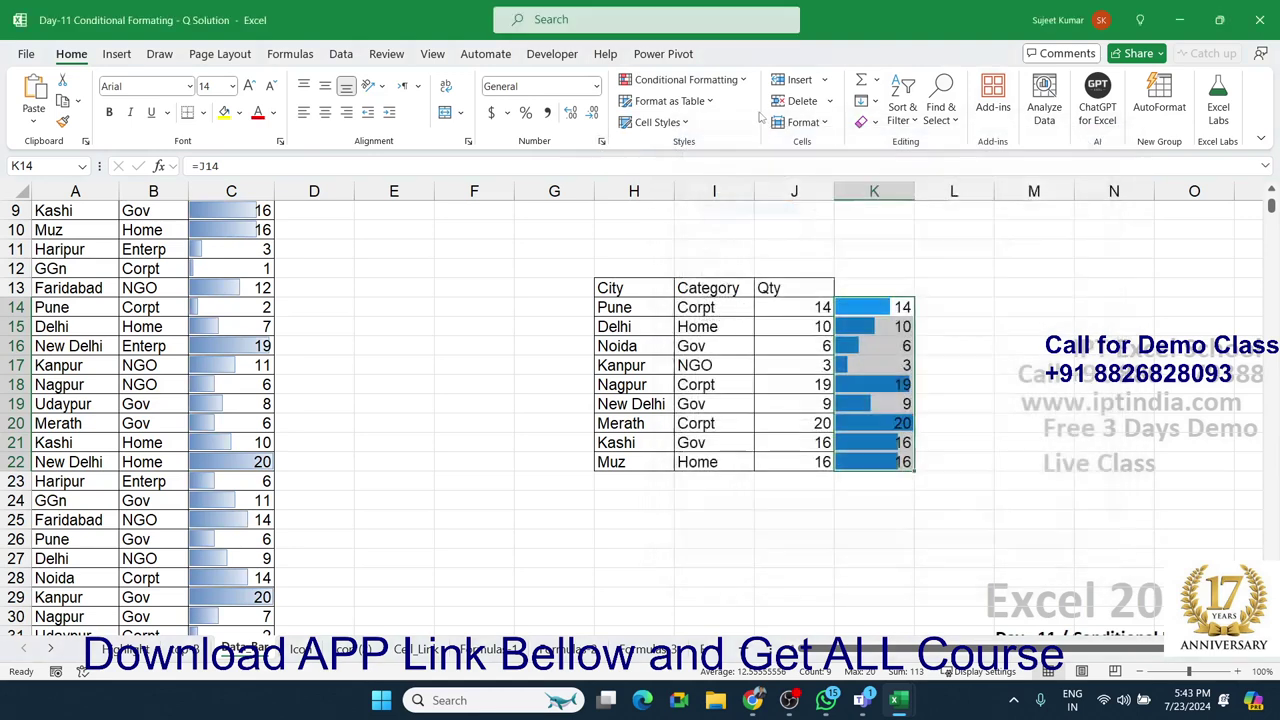
click(686, 80)
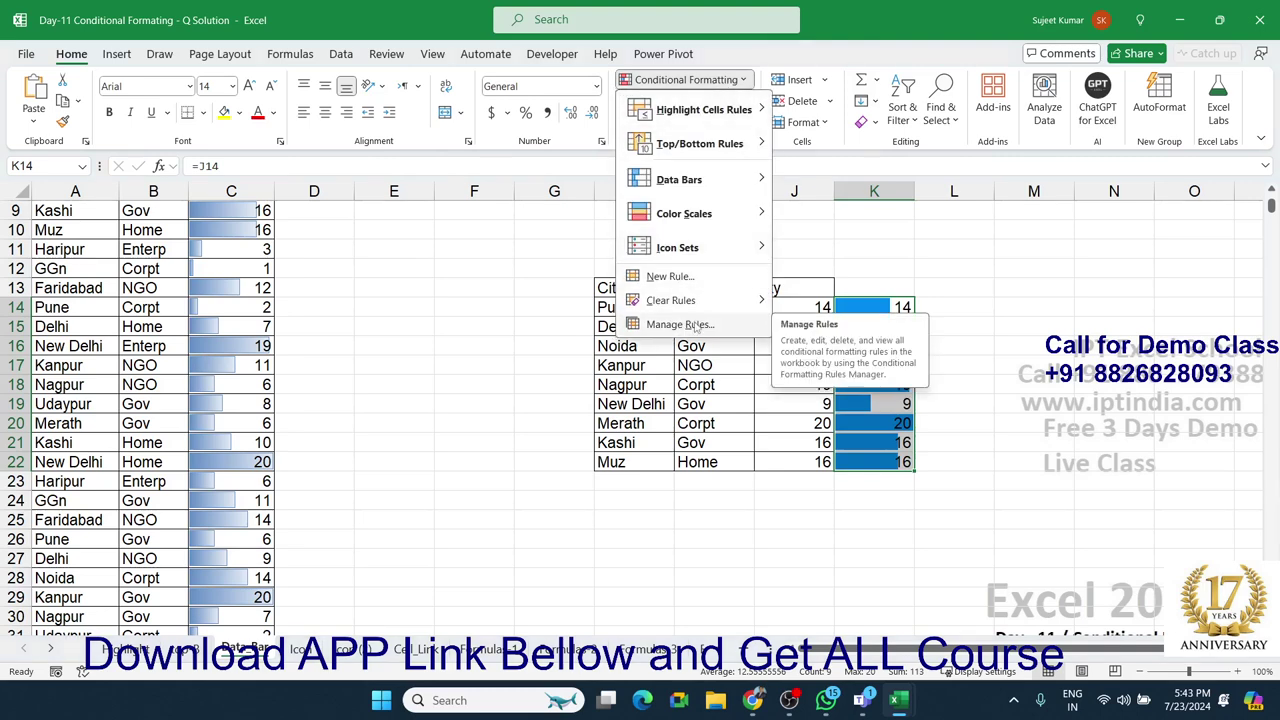
Edit the K14:K22 Data Bar rule, keeping the bar minimum and maximum at Automatic
click(697, 326)
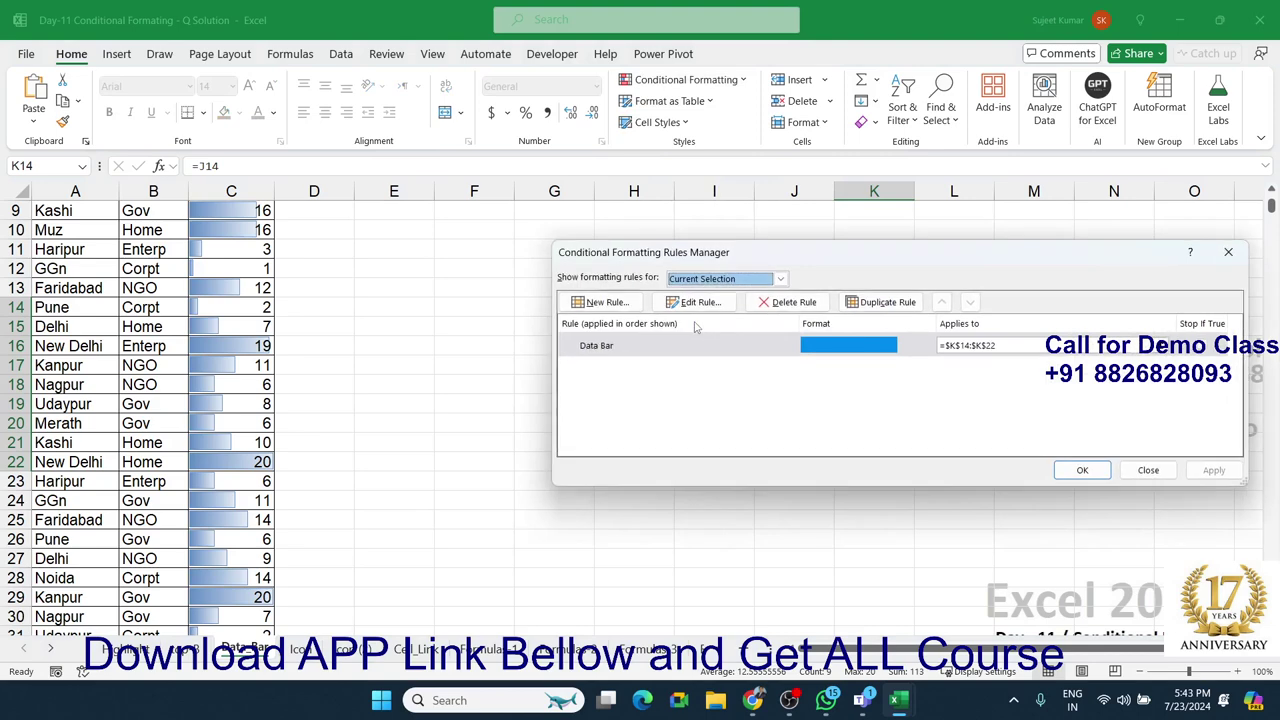
double_click(710, 345)
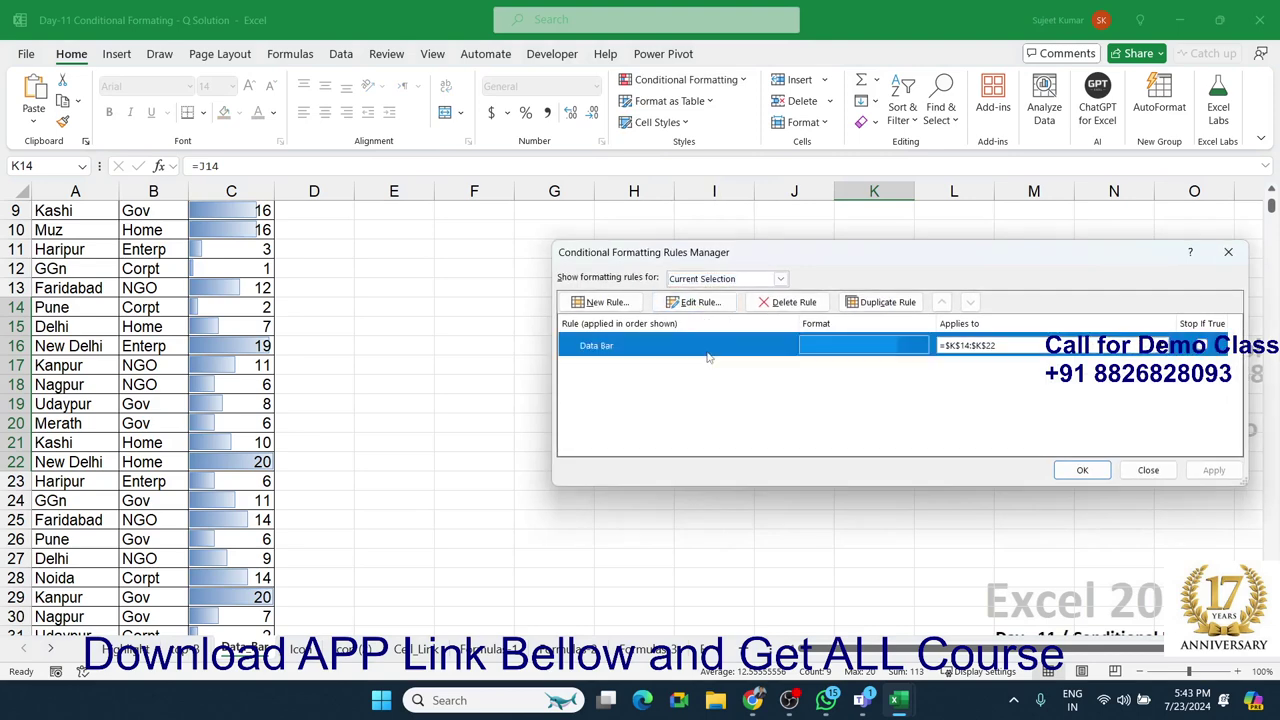
drag(793, 173, 323, 146)
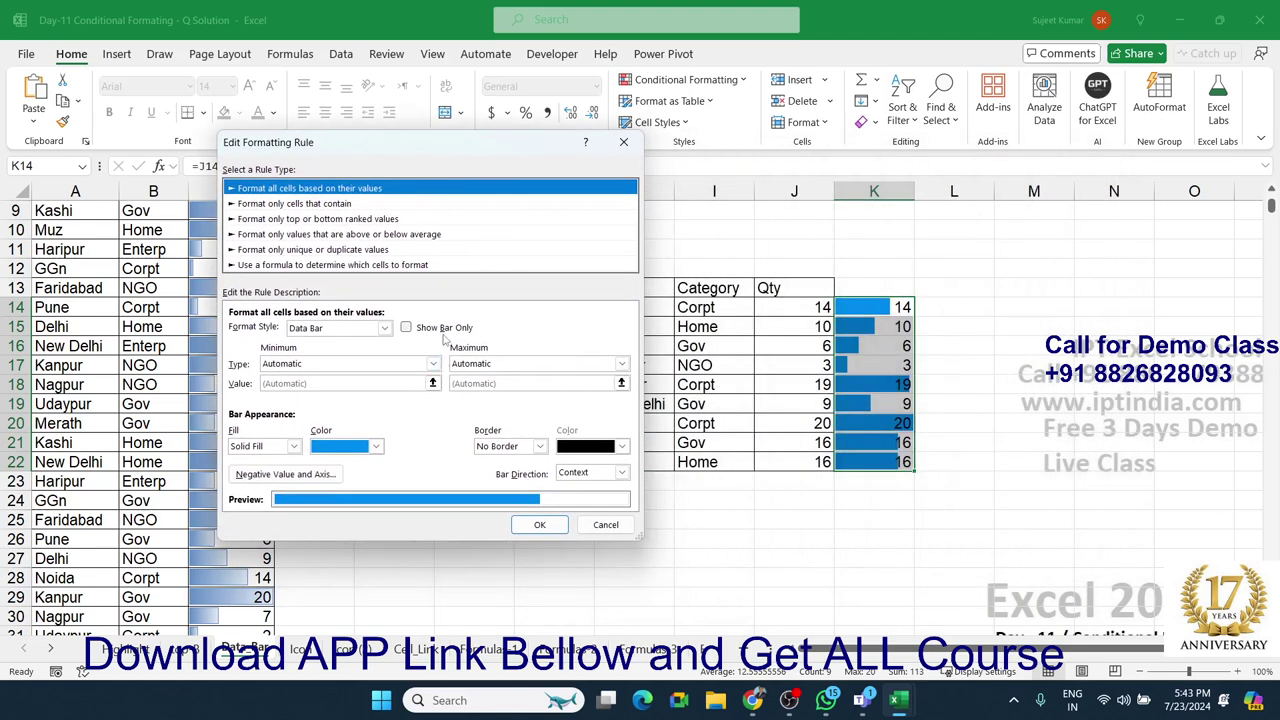
click(331, 367)
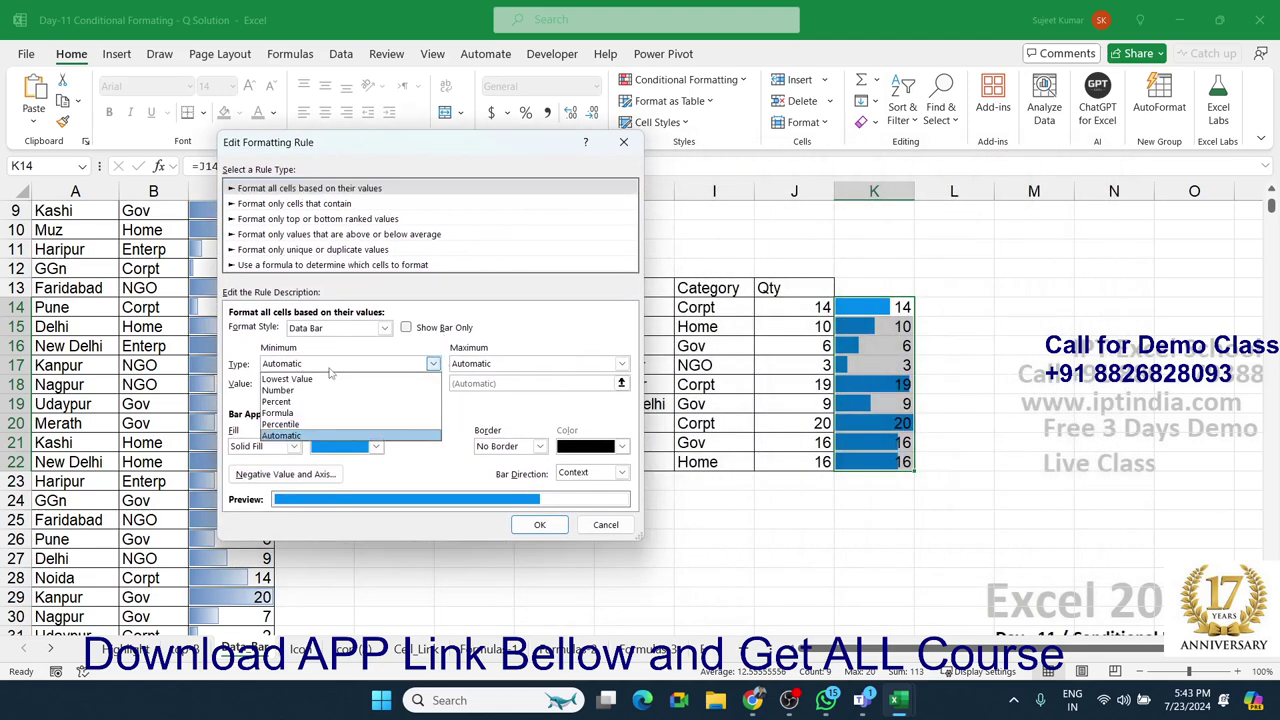
click(478, 366)
click(478, 366)
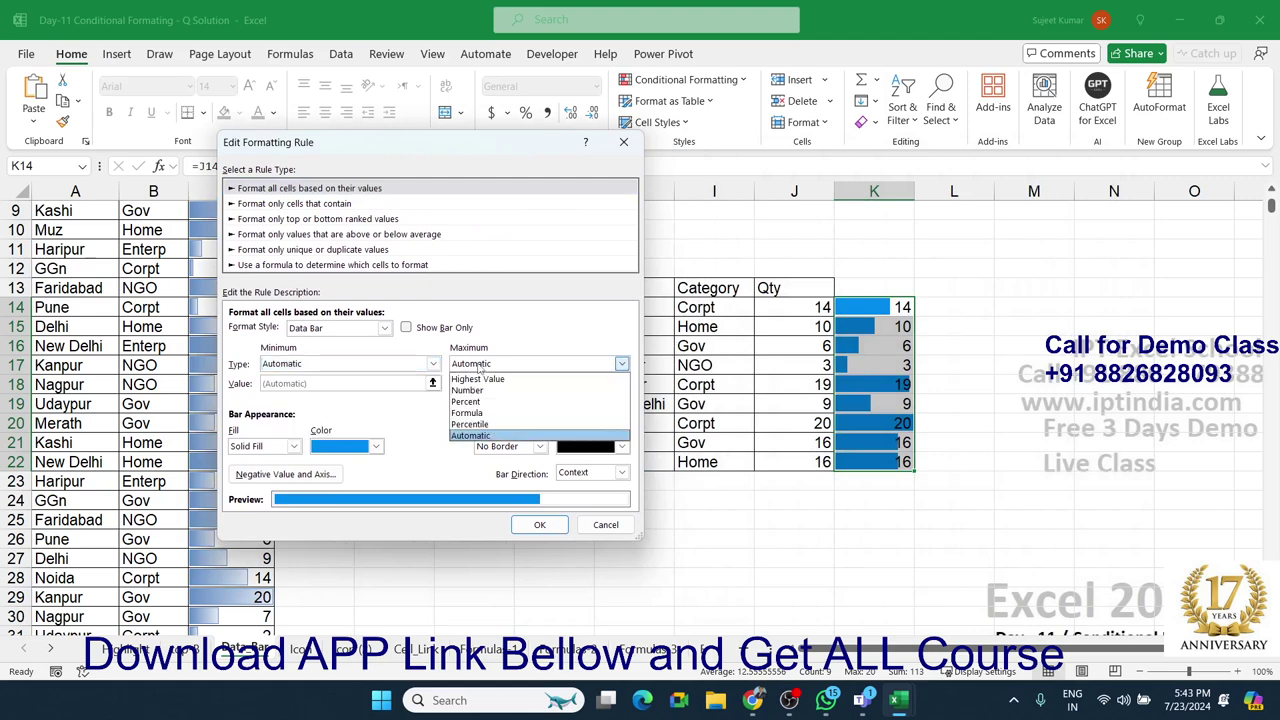
click(478, 366)
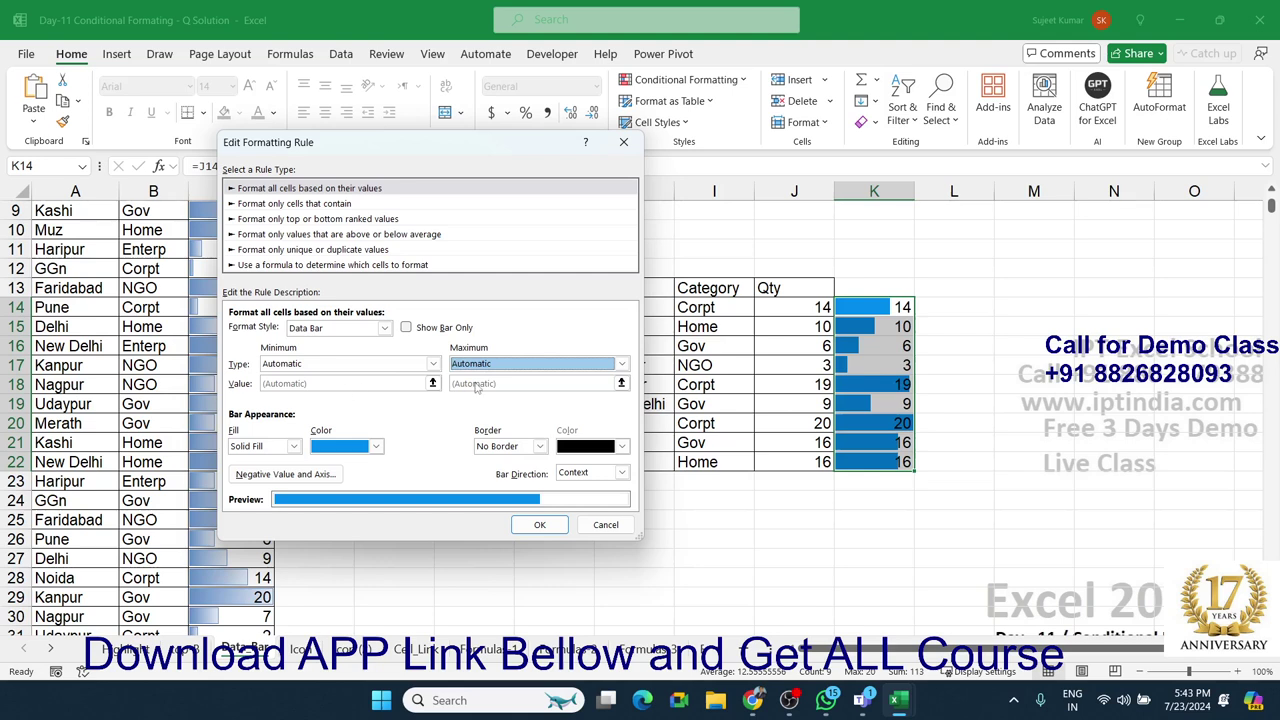
Set the bars to gradient fill with no border, tick Show Bar Only, and apply
click(262, 447)
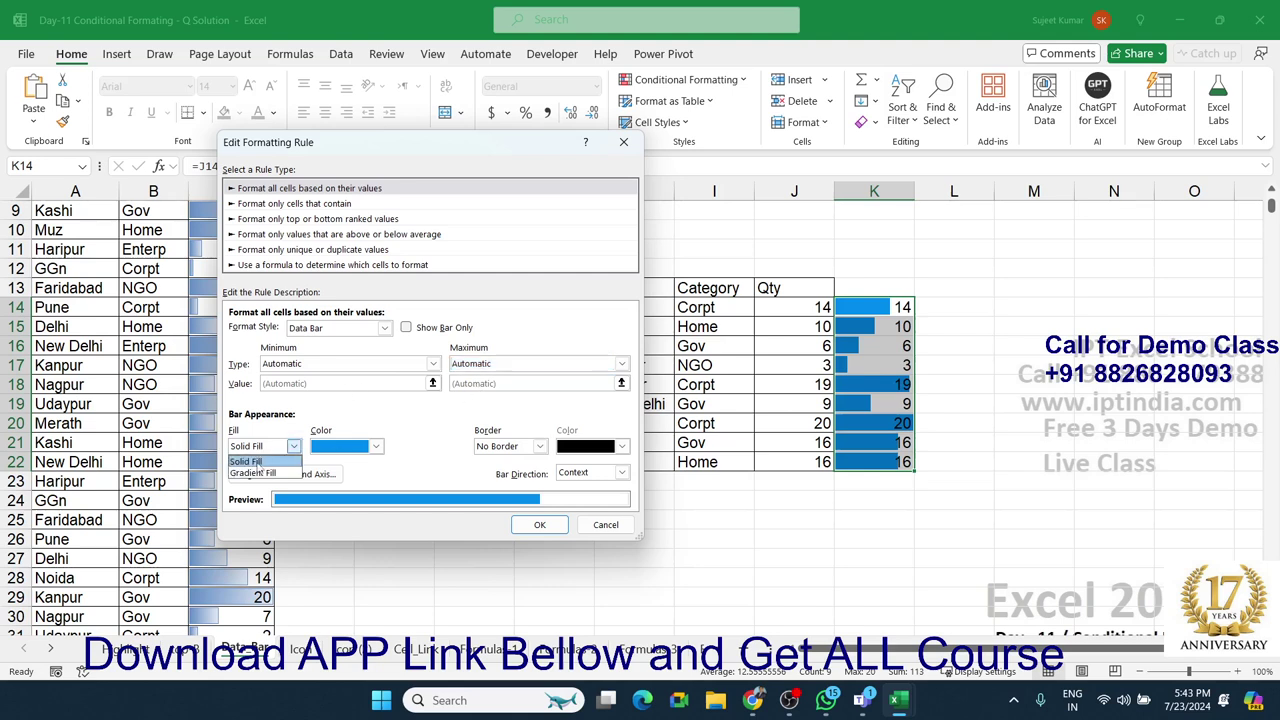
click(258, 474)
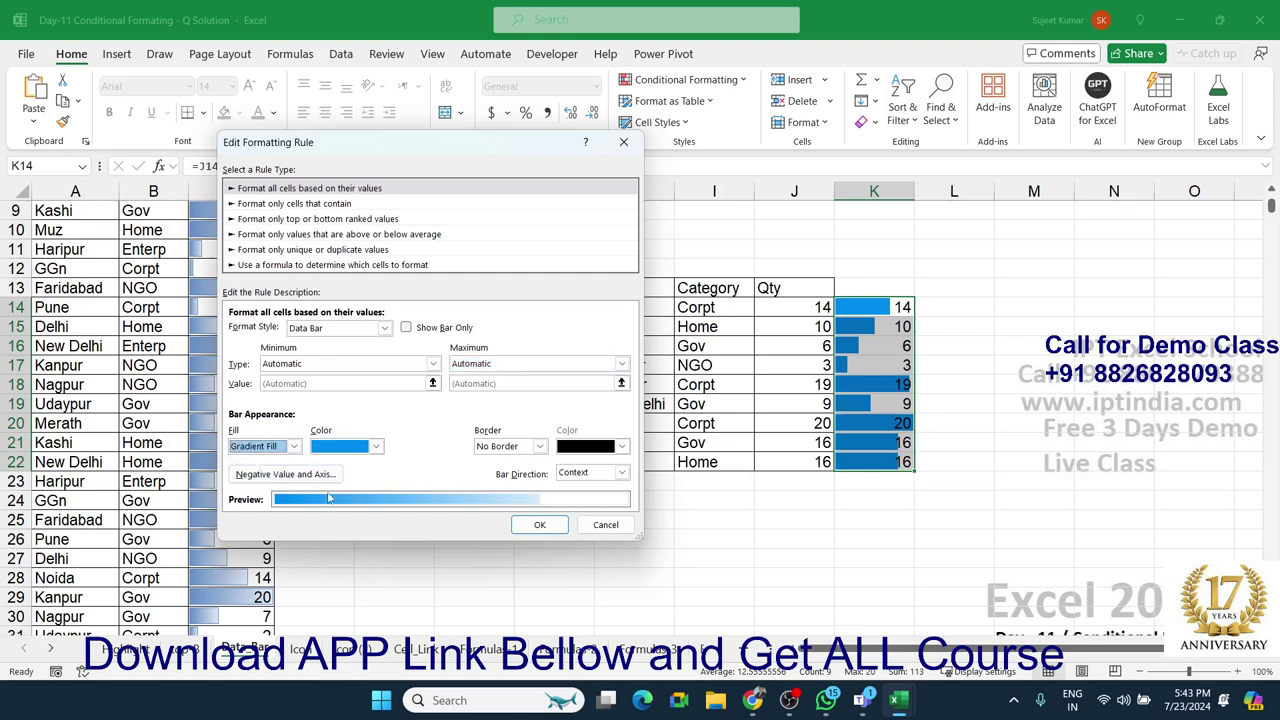
click(498, 450)
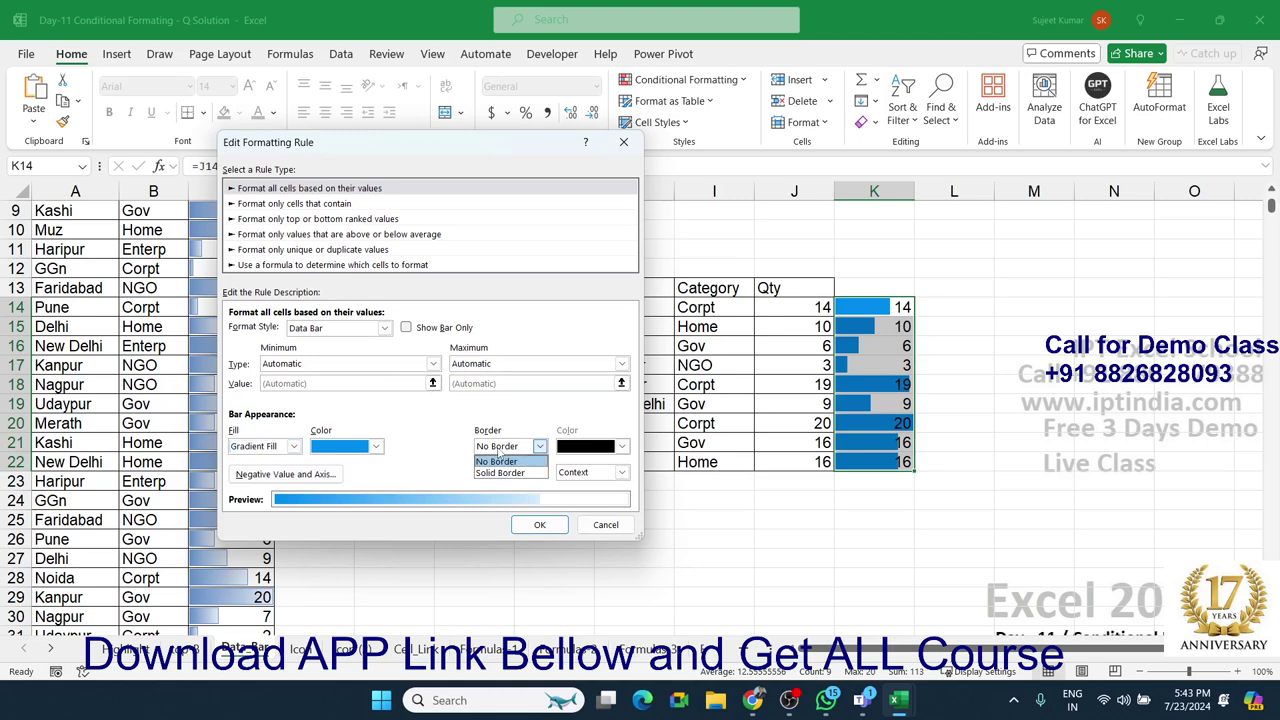
click(431, 425)
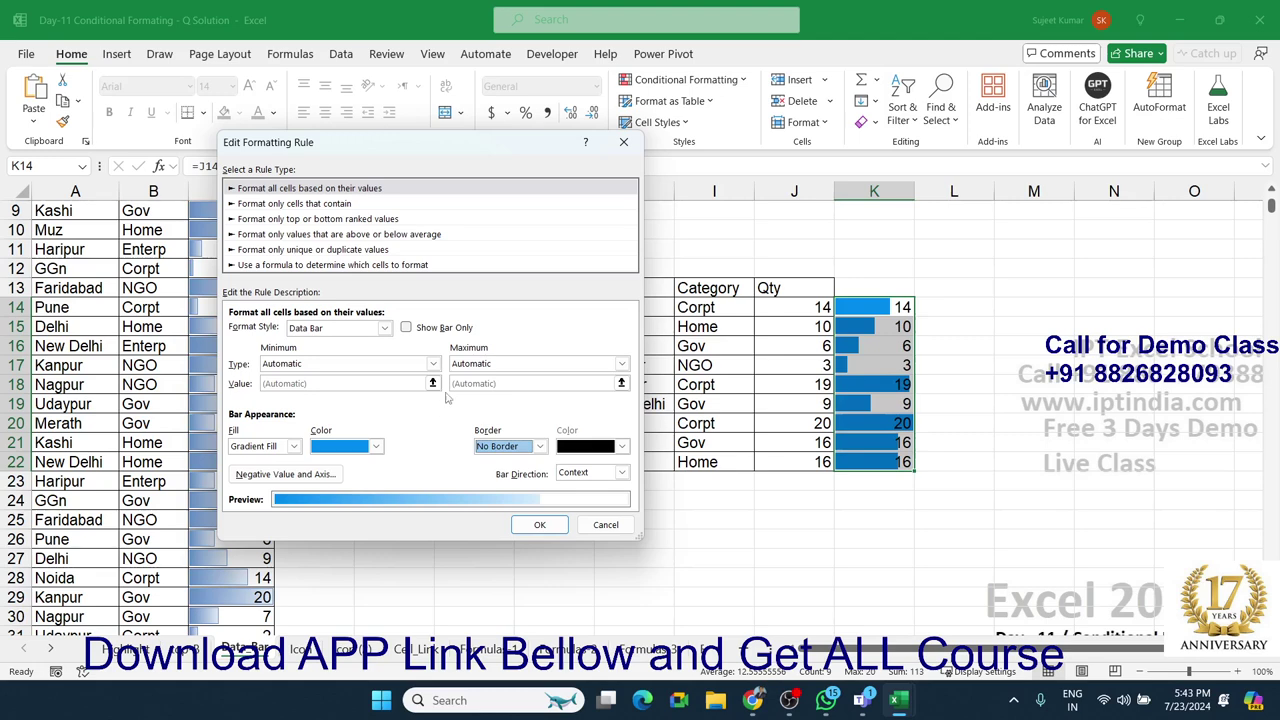
click(418, 334)
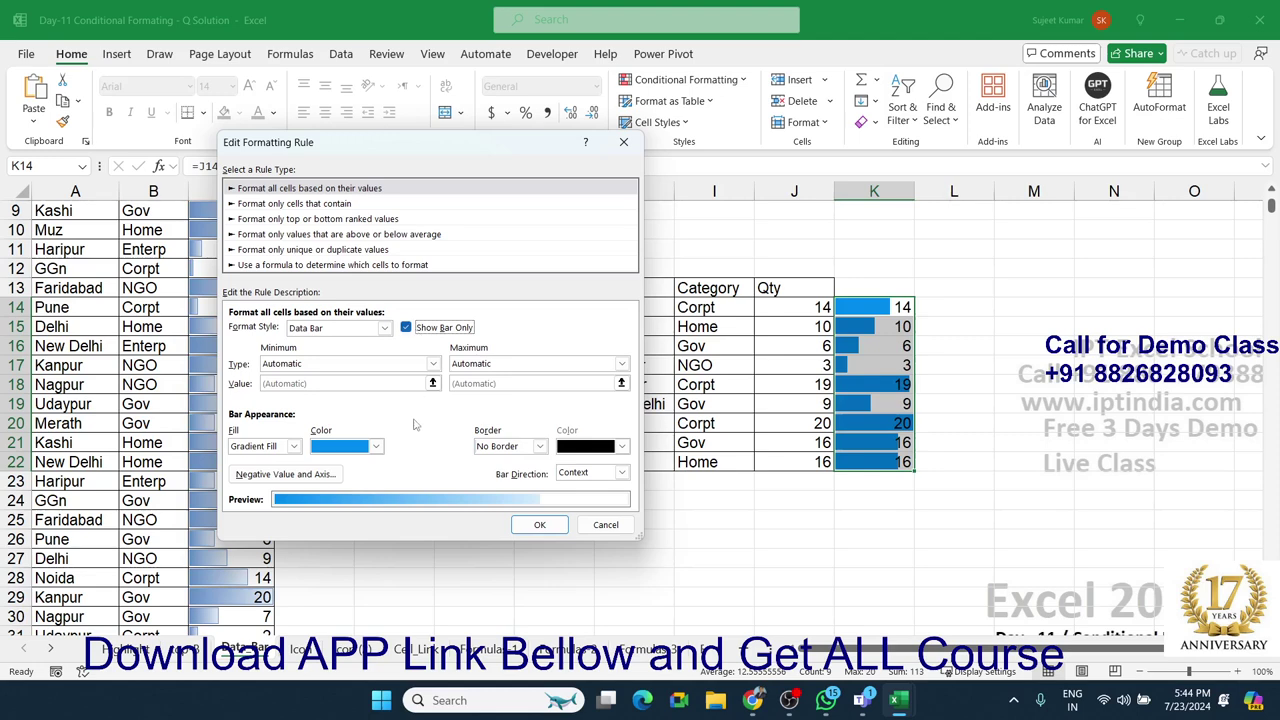
click(535, 532)
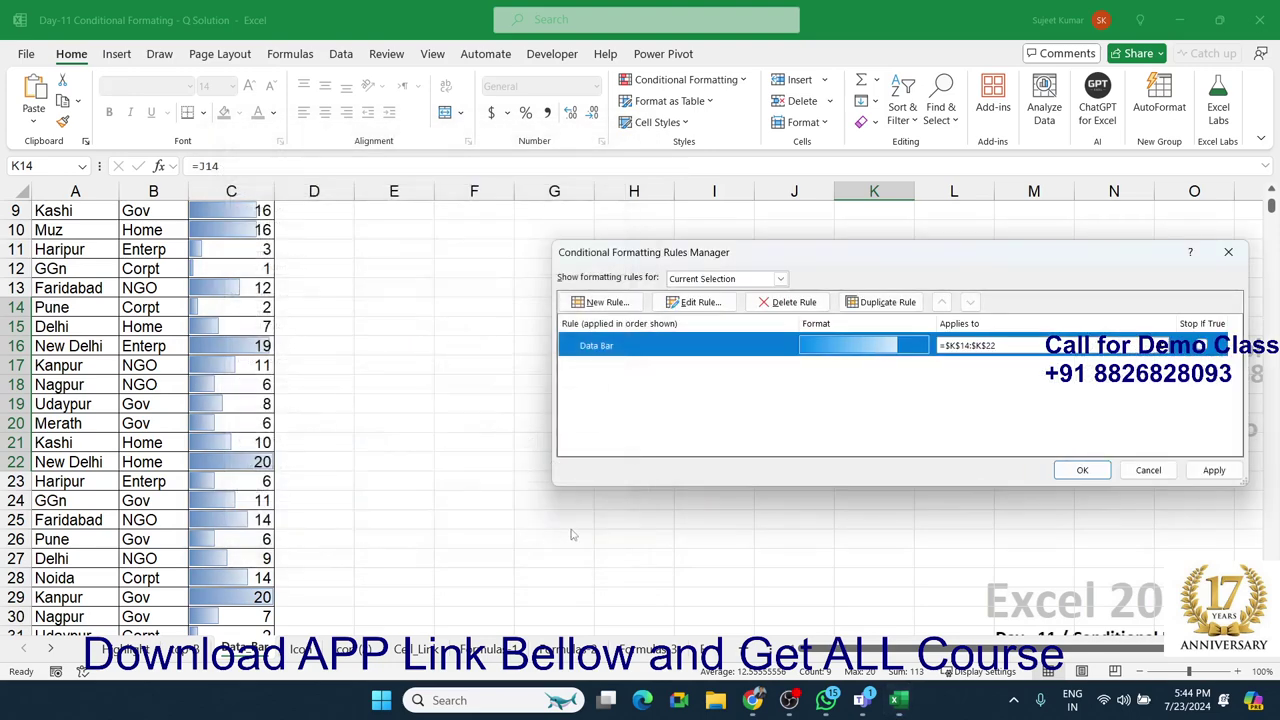
click(1212, 476)
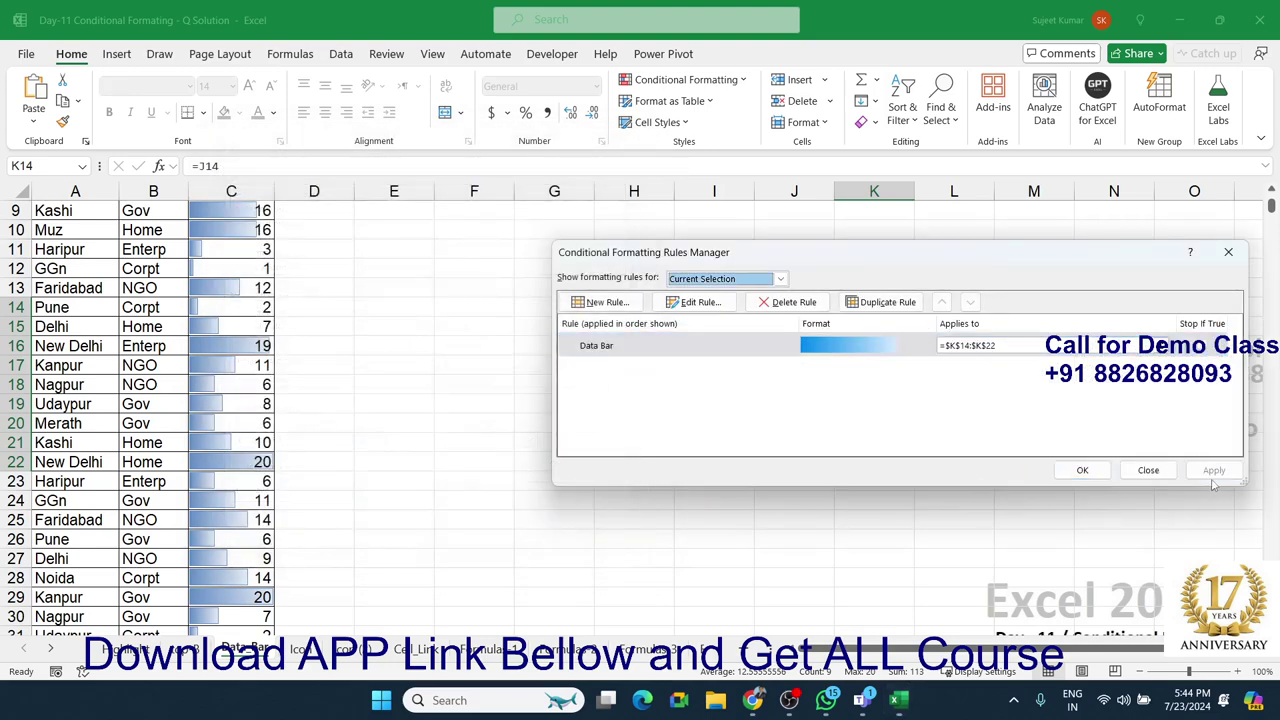
click(1082, 470)
Switch to the icon-set worksheet and select a cell in its City table
click(872, 520)
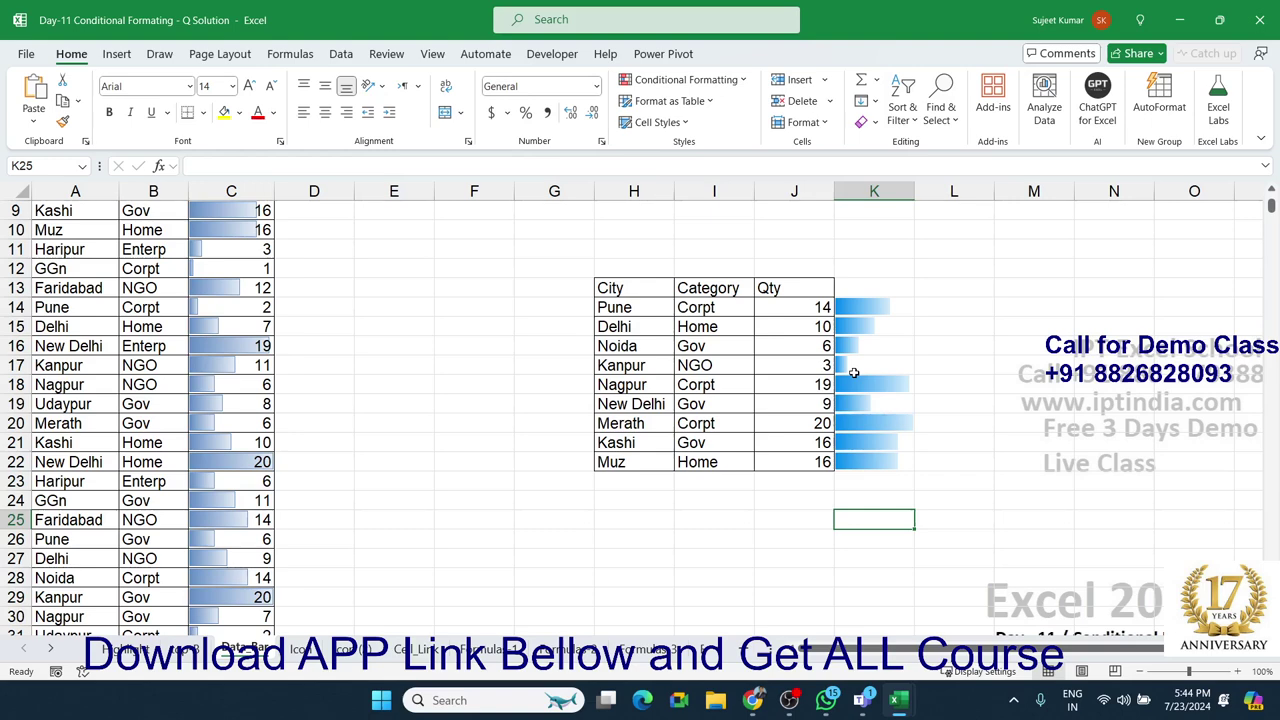
click(522, 418)
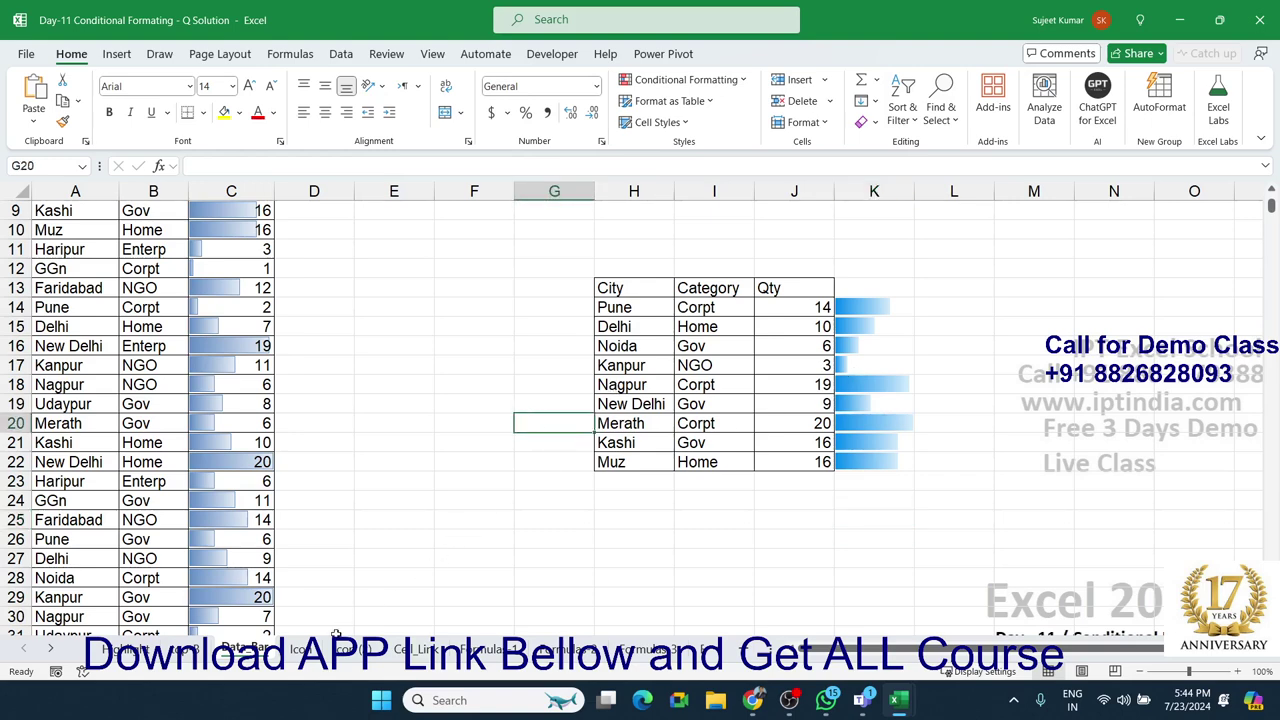
click(298, 649)
click(178, 230)
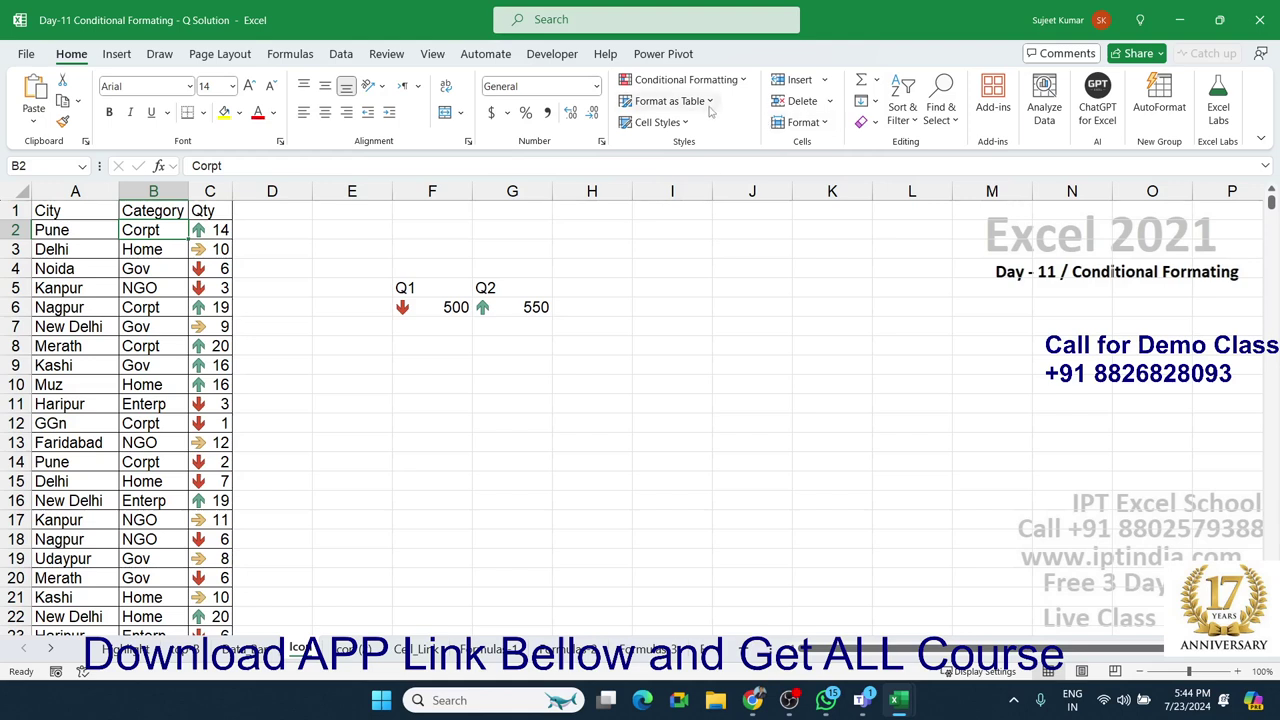
Apply the 3 Arrows (Colored) icon set to the whole Qty column C
click(218, 251)
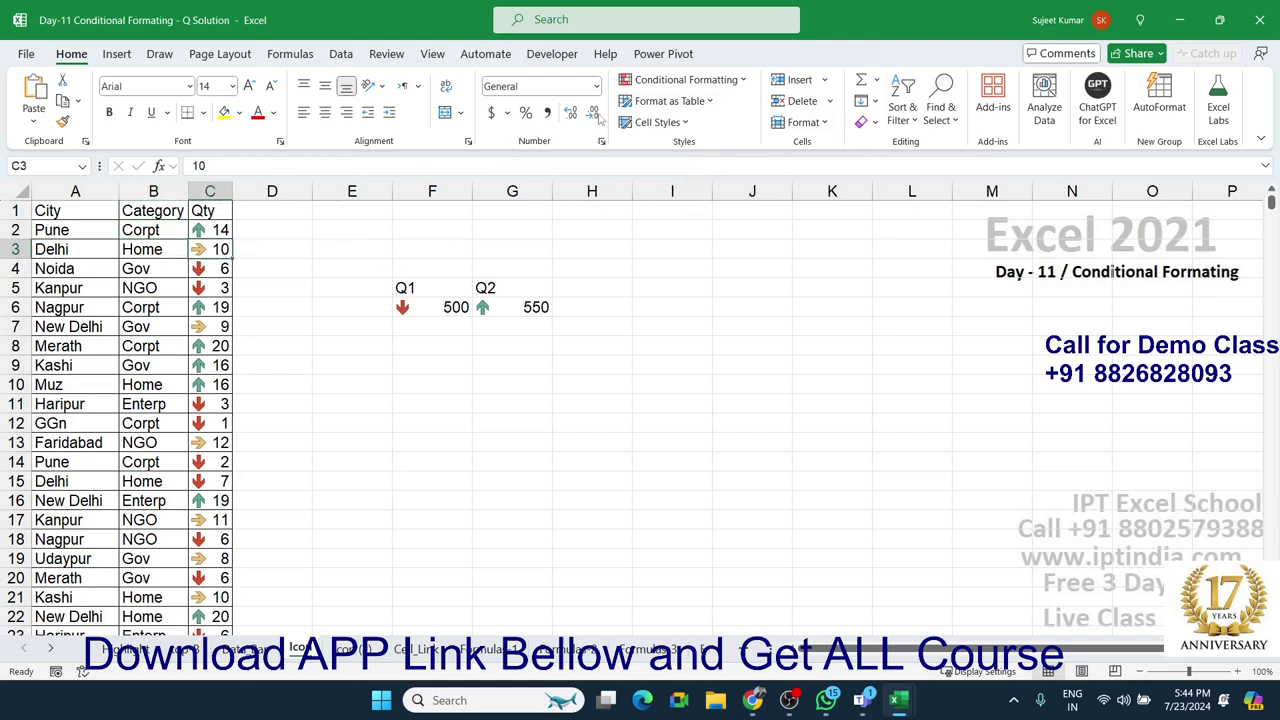
click(645, 85)
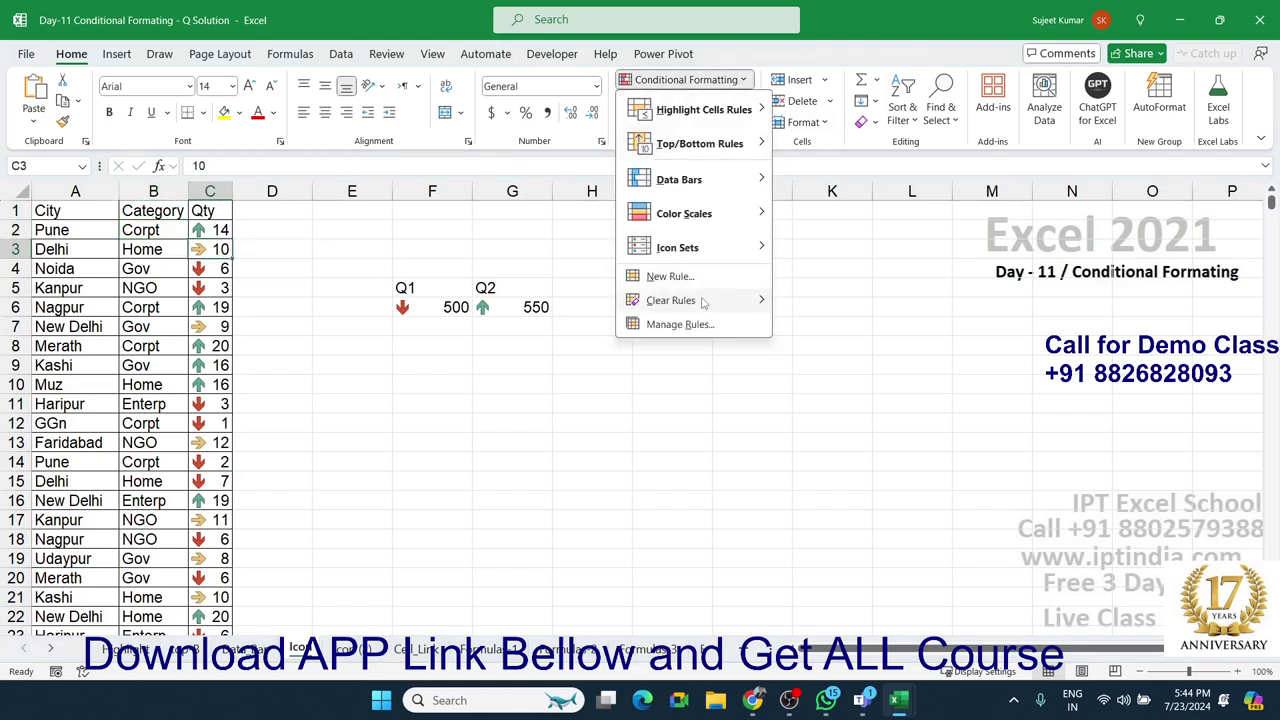
mouse_move(690, 300)
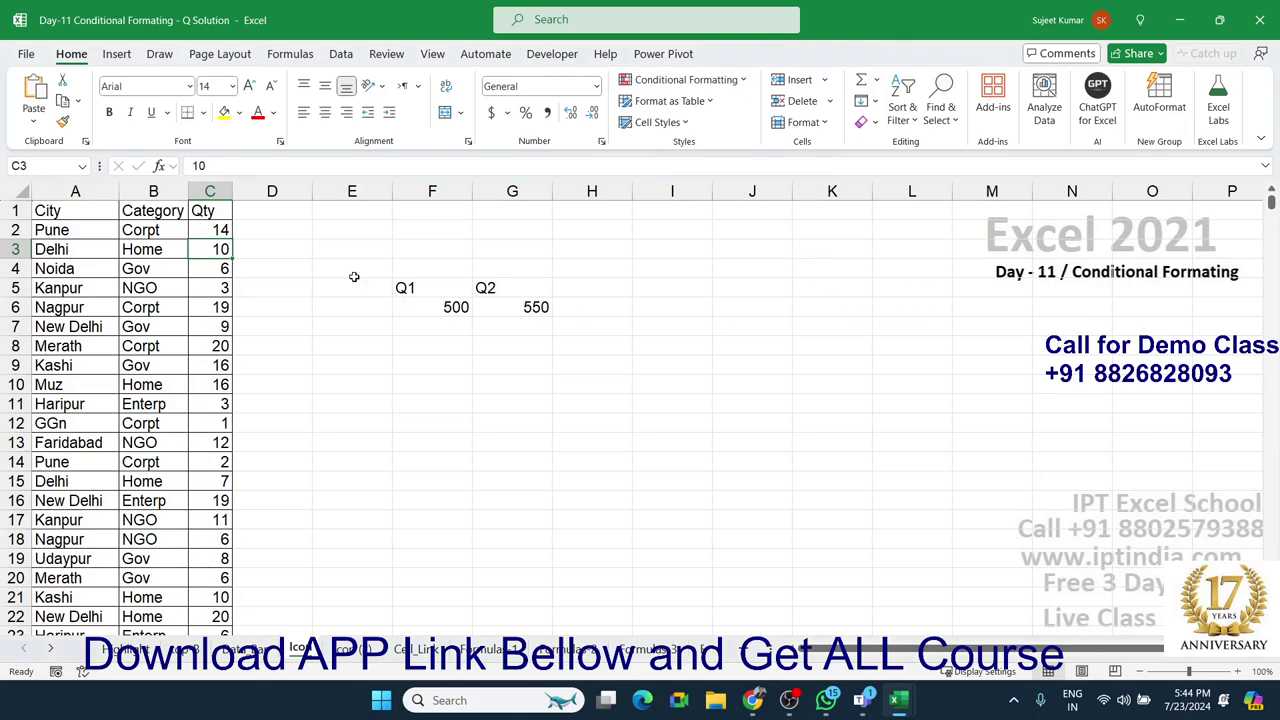
click(209, 191)
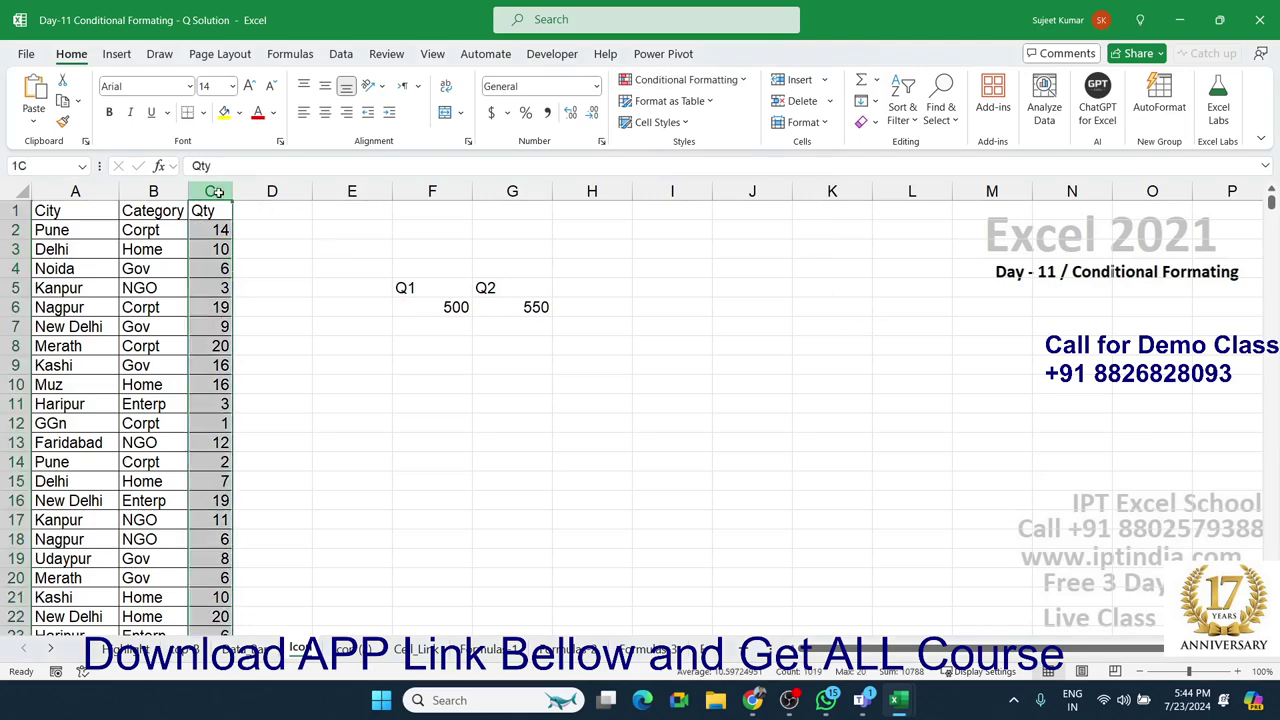
click(685, 79)
mouse_move(724, 250)
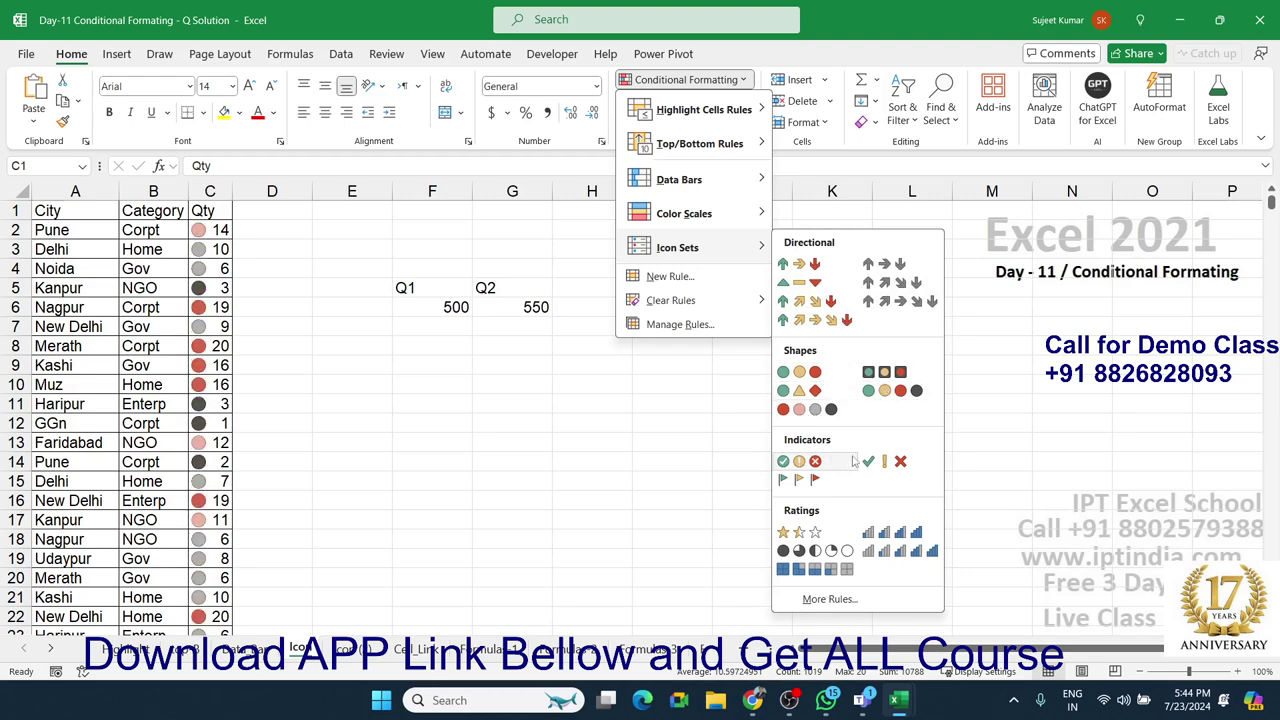
click(797, 265)
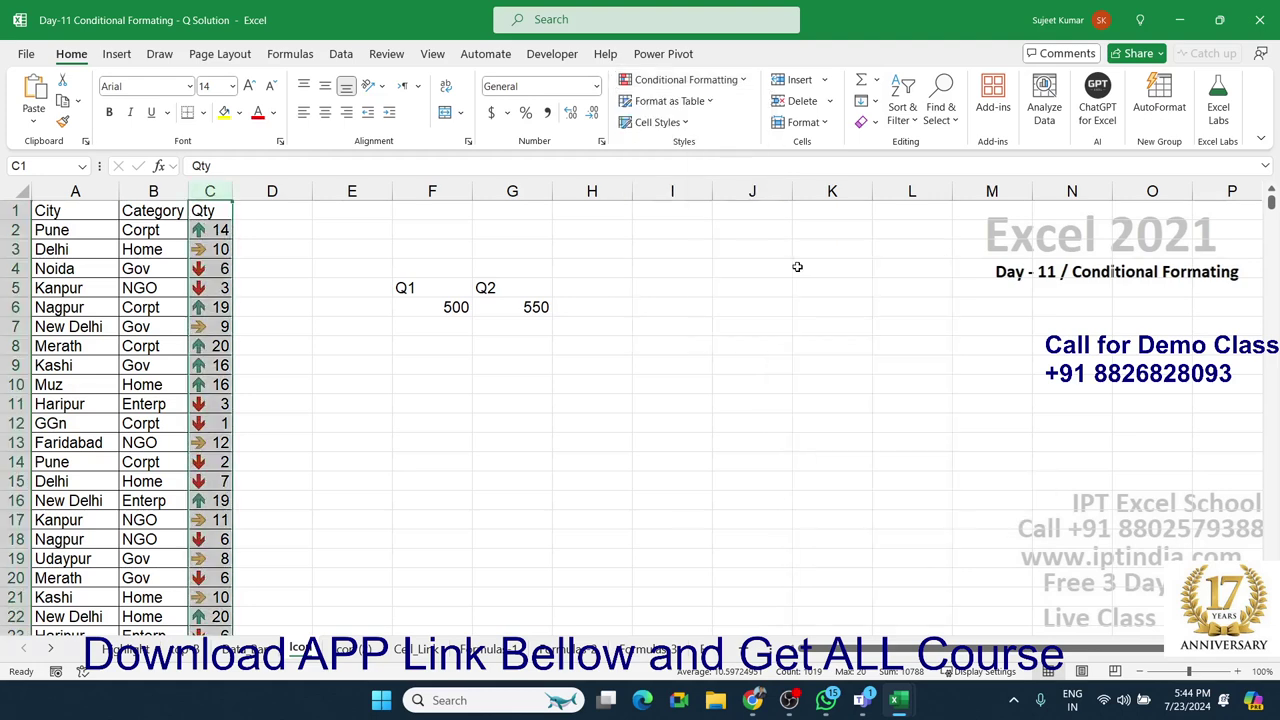
Review the arrow rule's Percent thresholds in Manage Rules, closing without changes
click(686, 80)
click(711, 325)
double_click(703, 350)
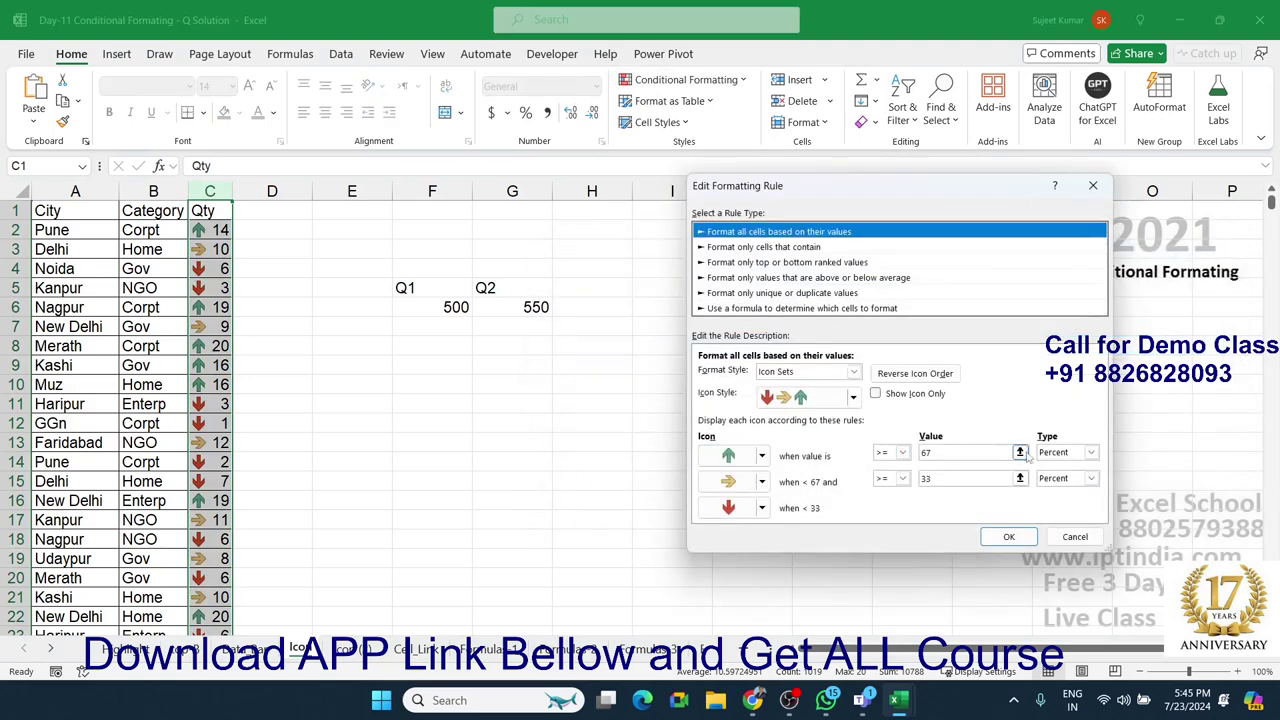
click(1091, 452)
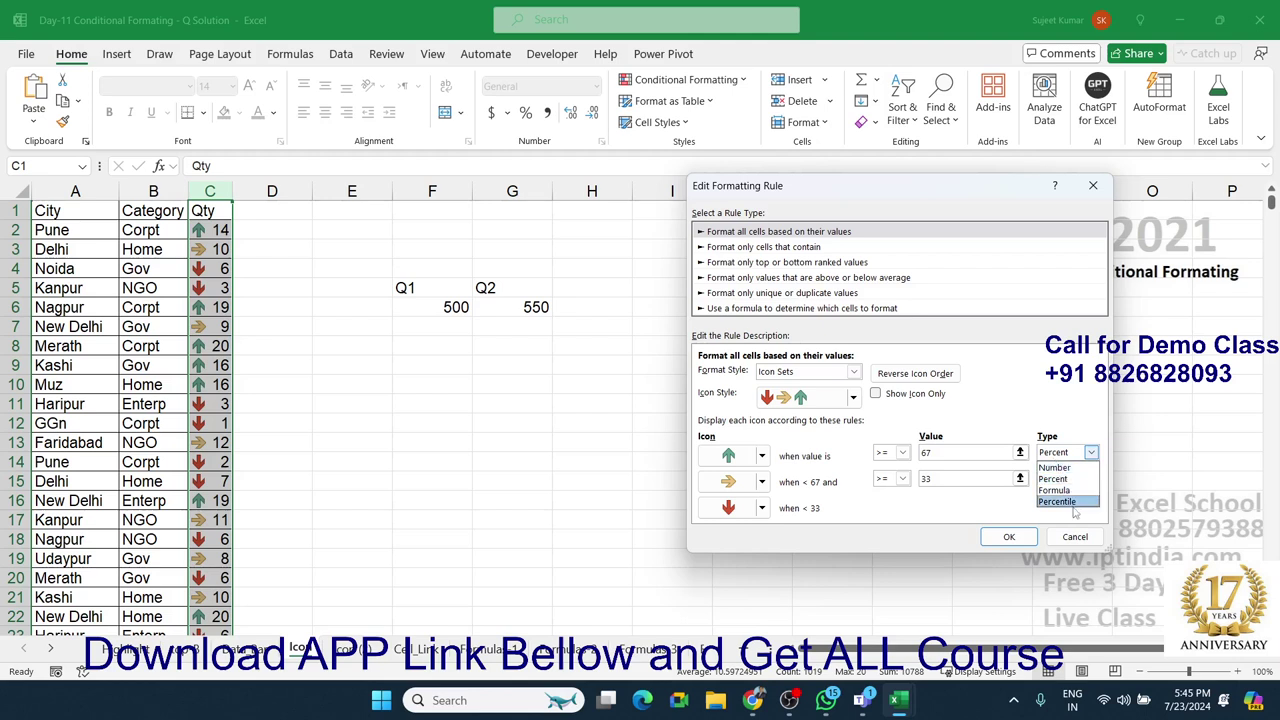
click(1093, 540)
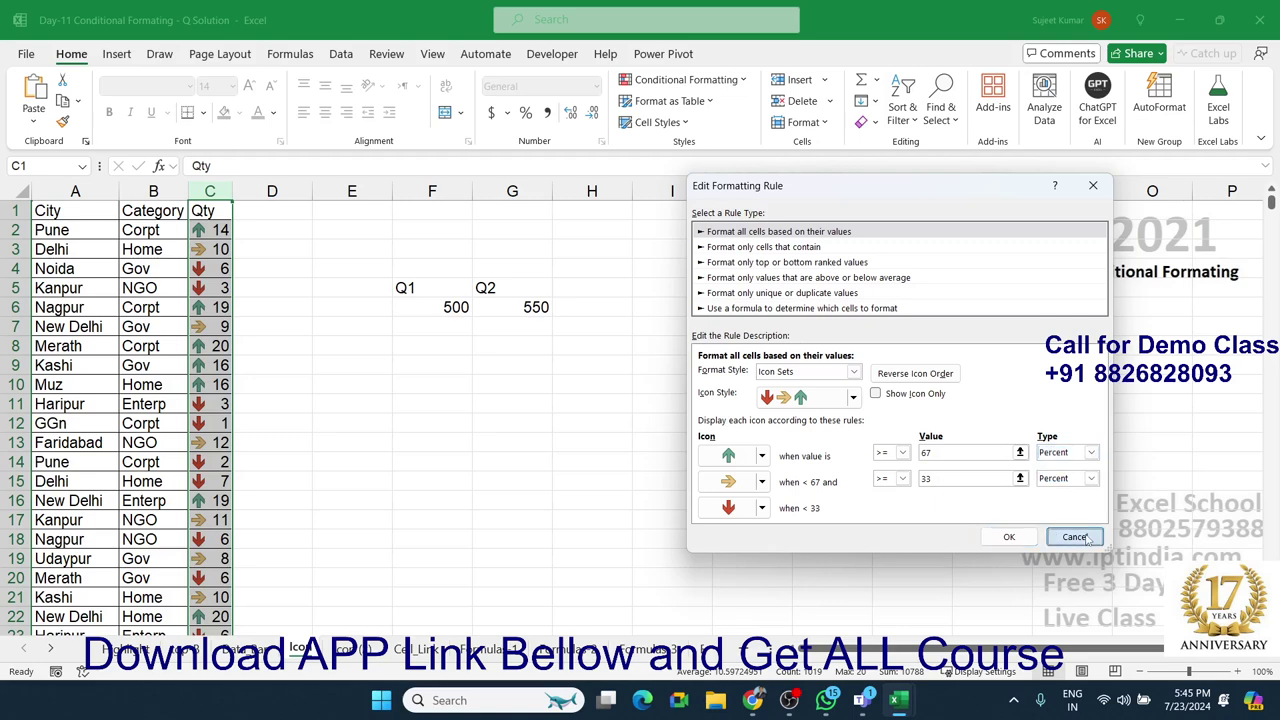
click(1010, 536)
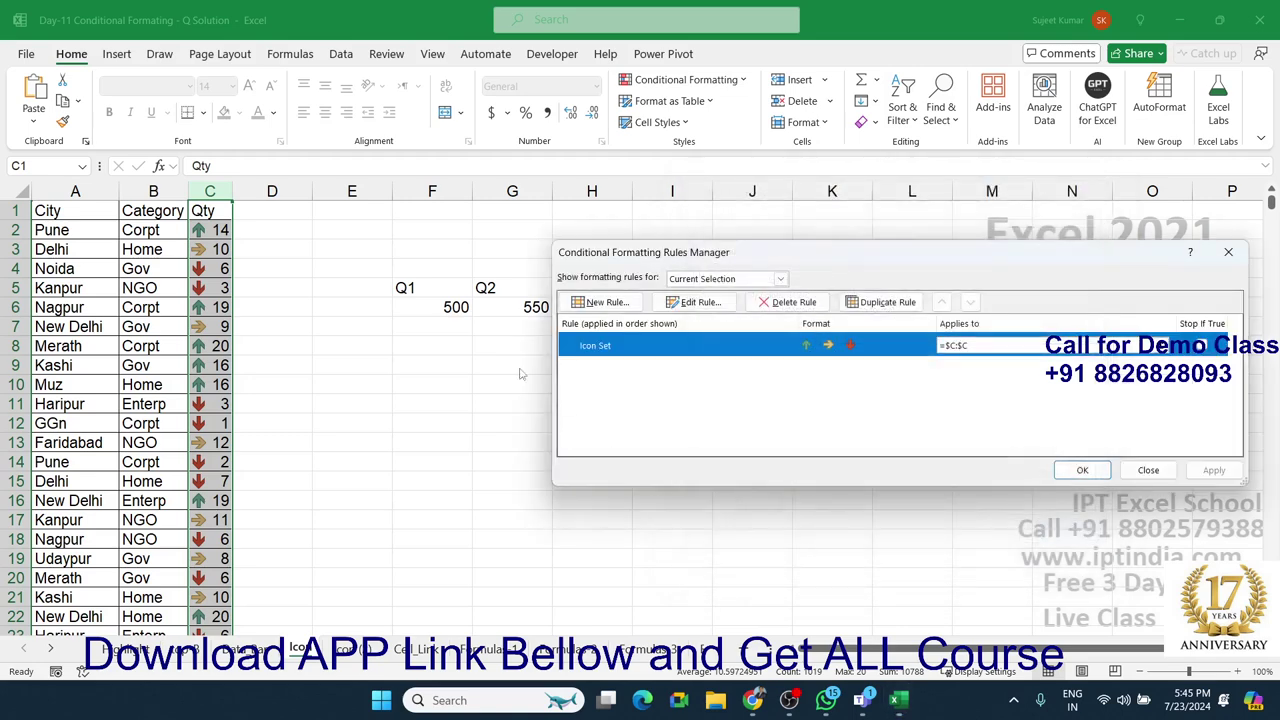
click(1148, 470)
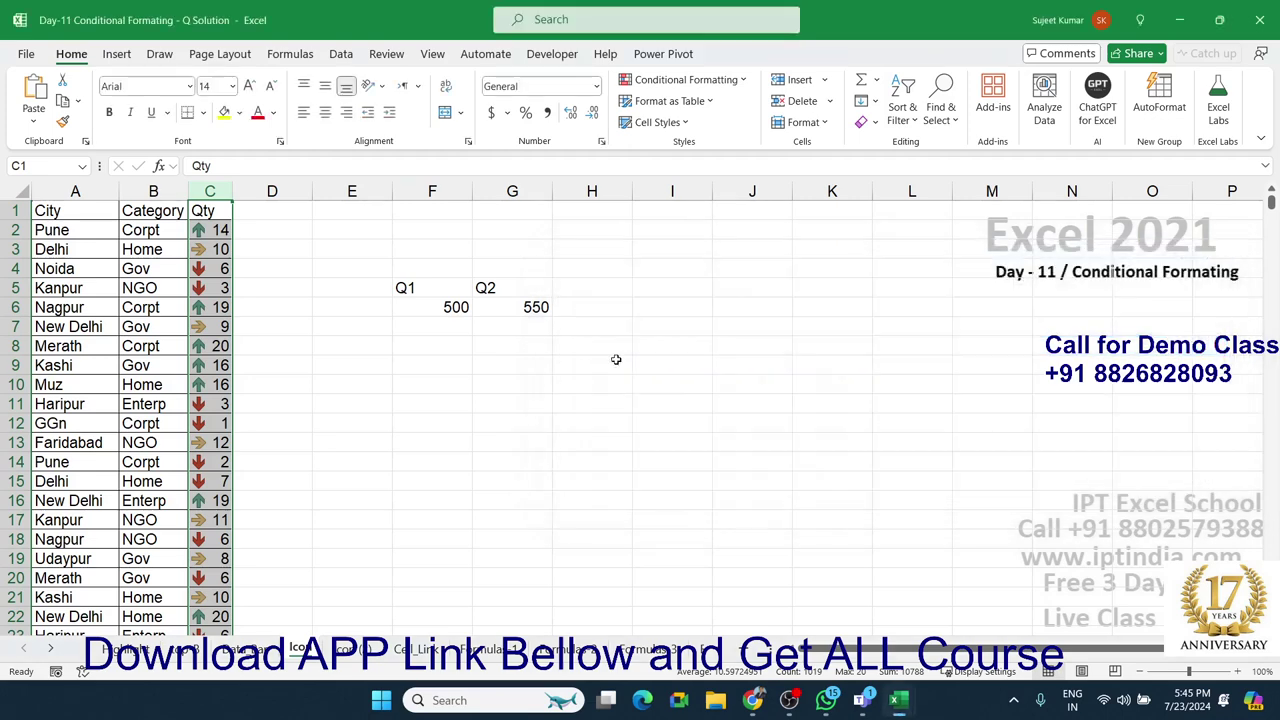
Give the Q1 and Q2 values 500 and 550 in F6:G6 the 3 Arrows (Colored) icon set
click(442, 287)
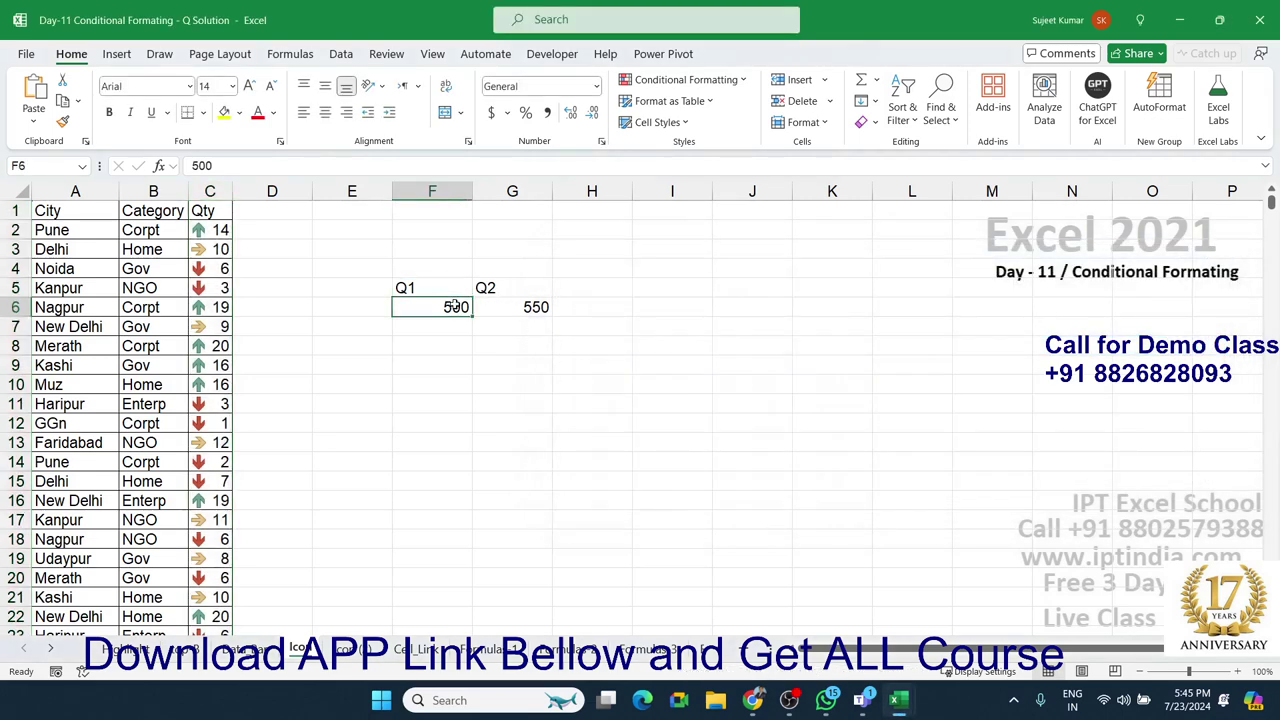
click(455, 305)
click(514, 288)
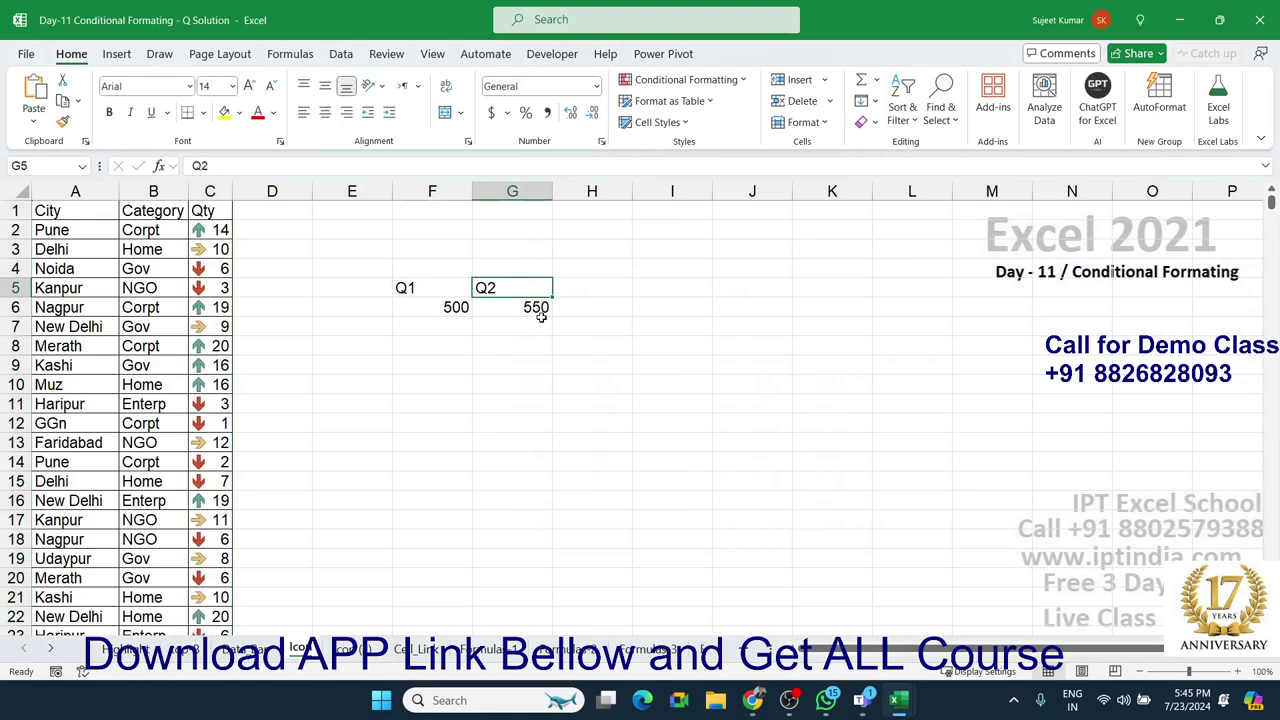
drag(538, 312, 437, 311)
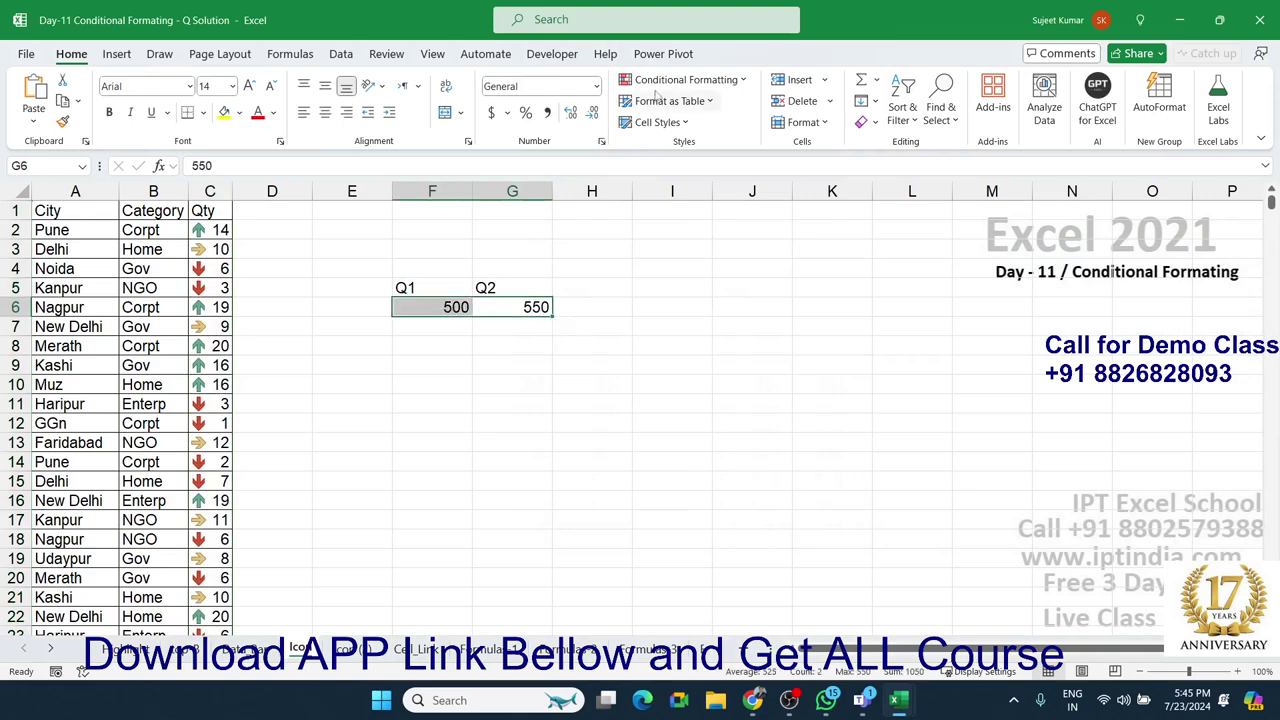
click(685, 79)
mouse_move(768, 268)
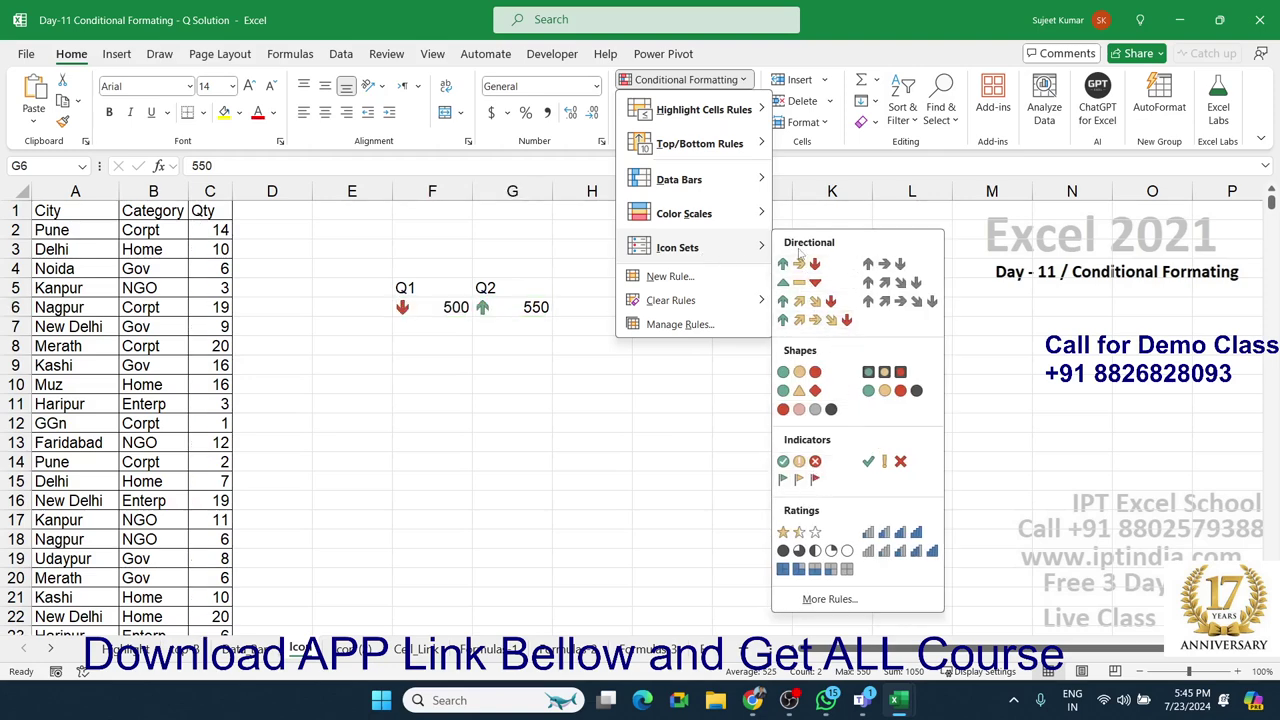
click(799, 266)
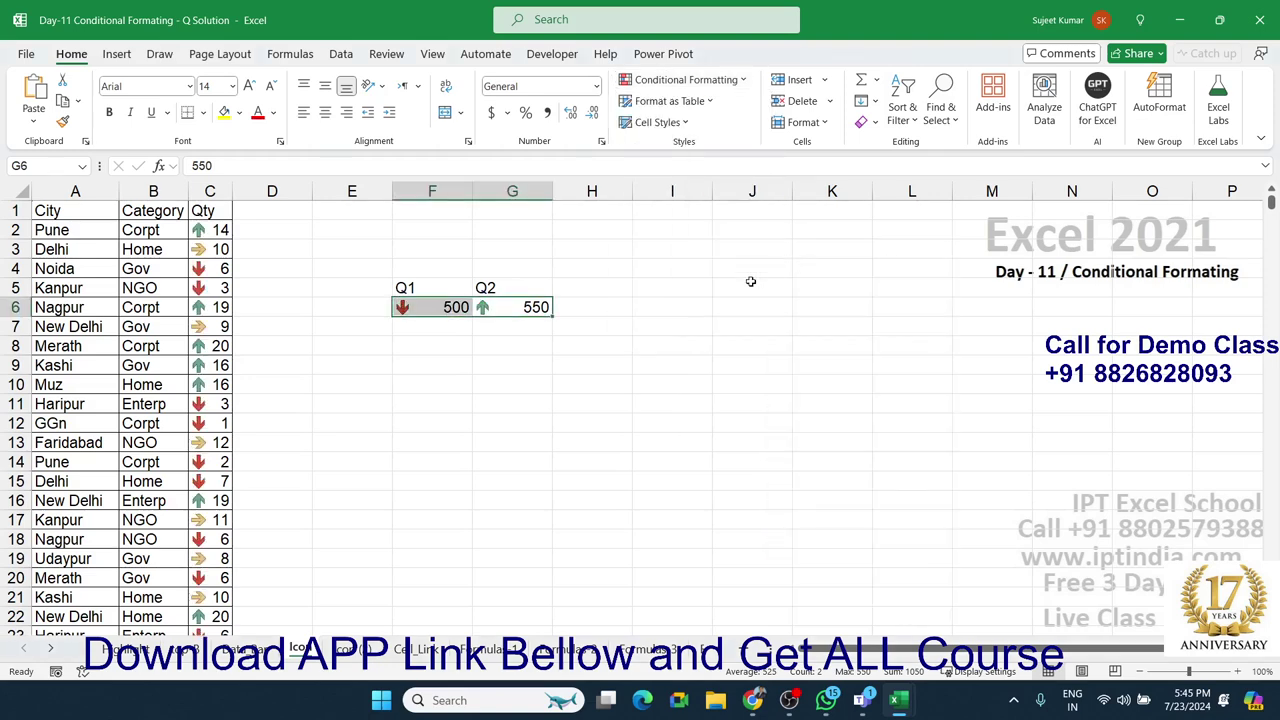
click(808, 327)
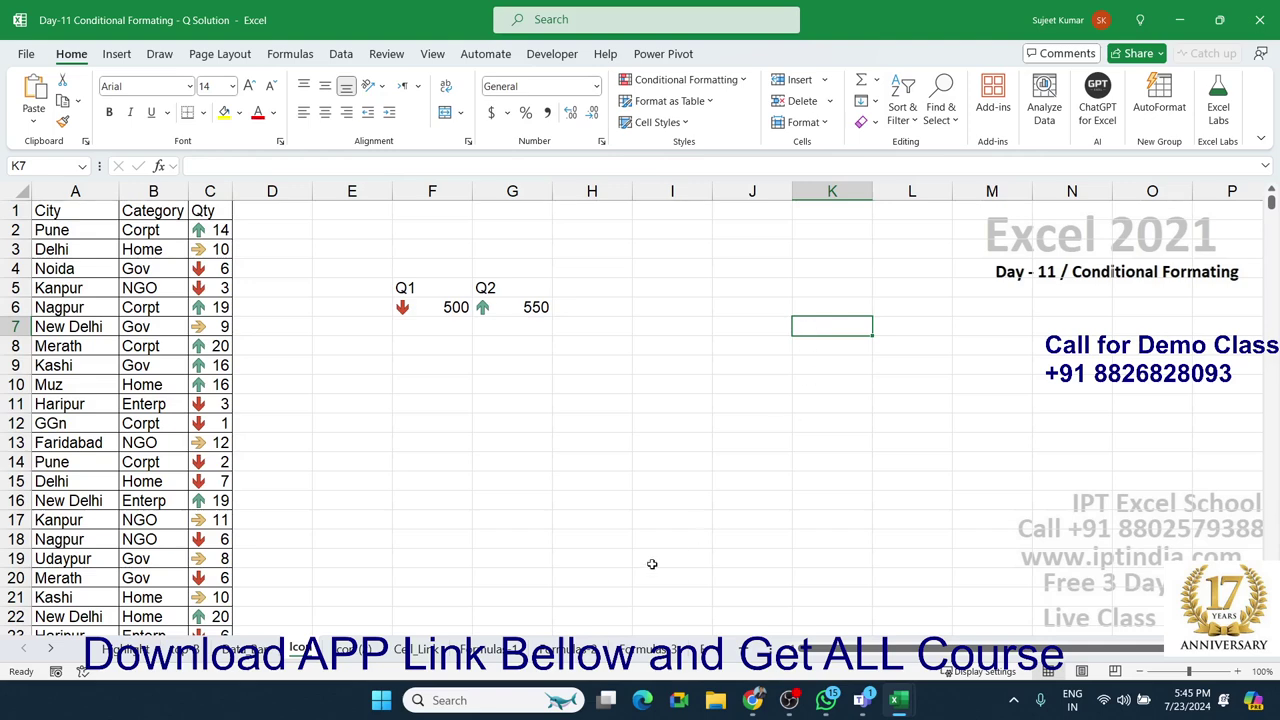
On the Name and Score sheet, delete columns H to J, then undo the deletion
click(352, 652)
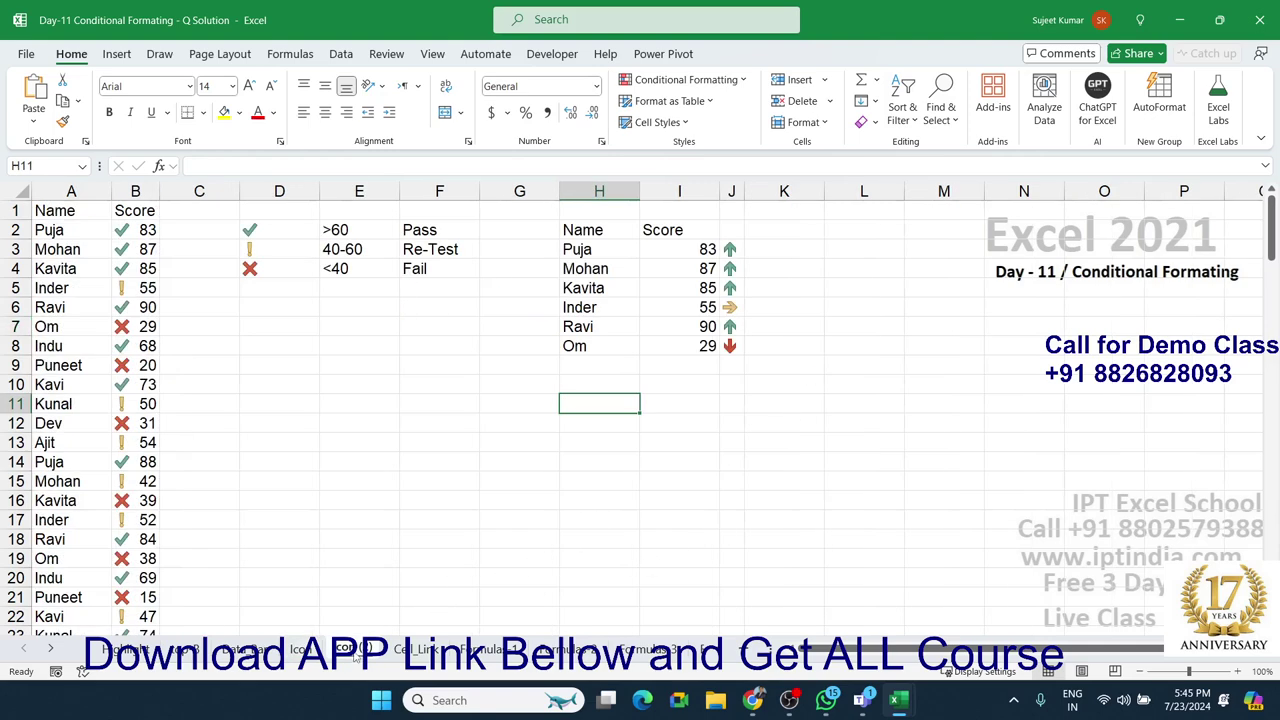
click(414, 436)
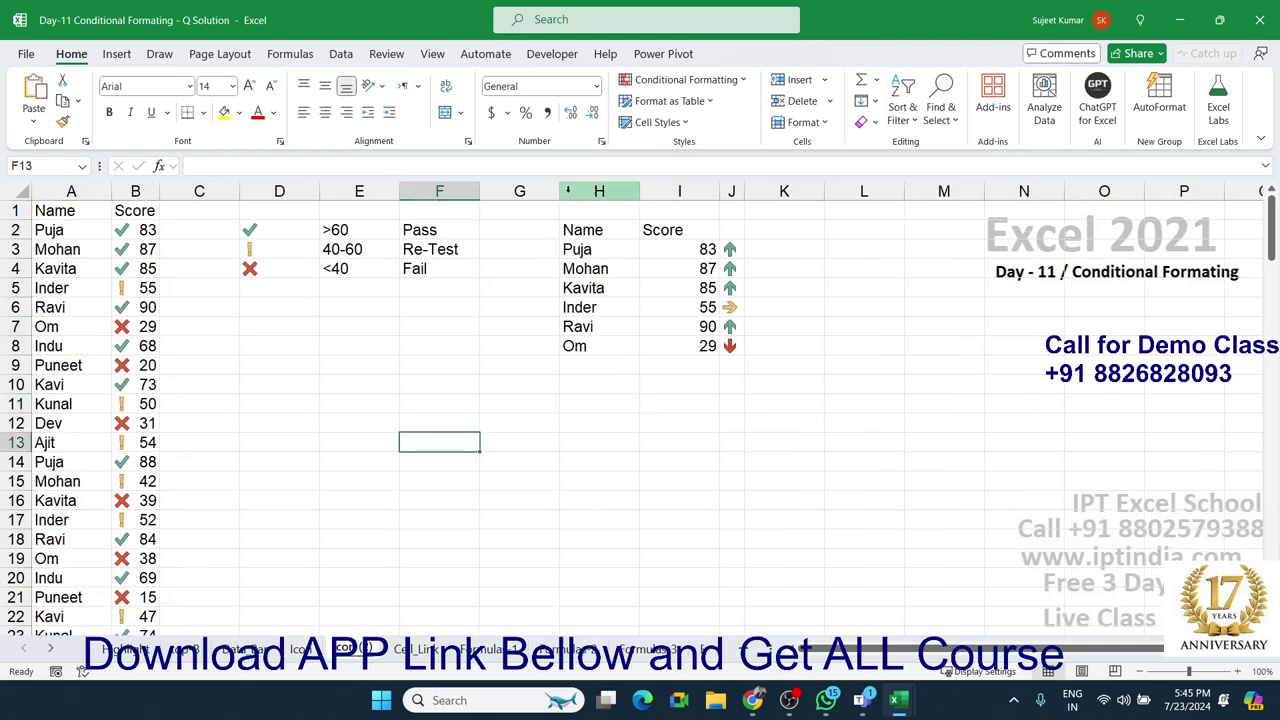
drag(574, 185, 725, 202)
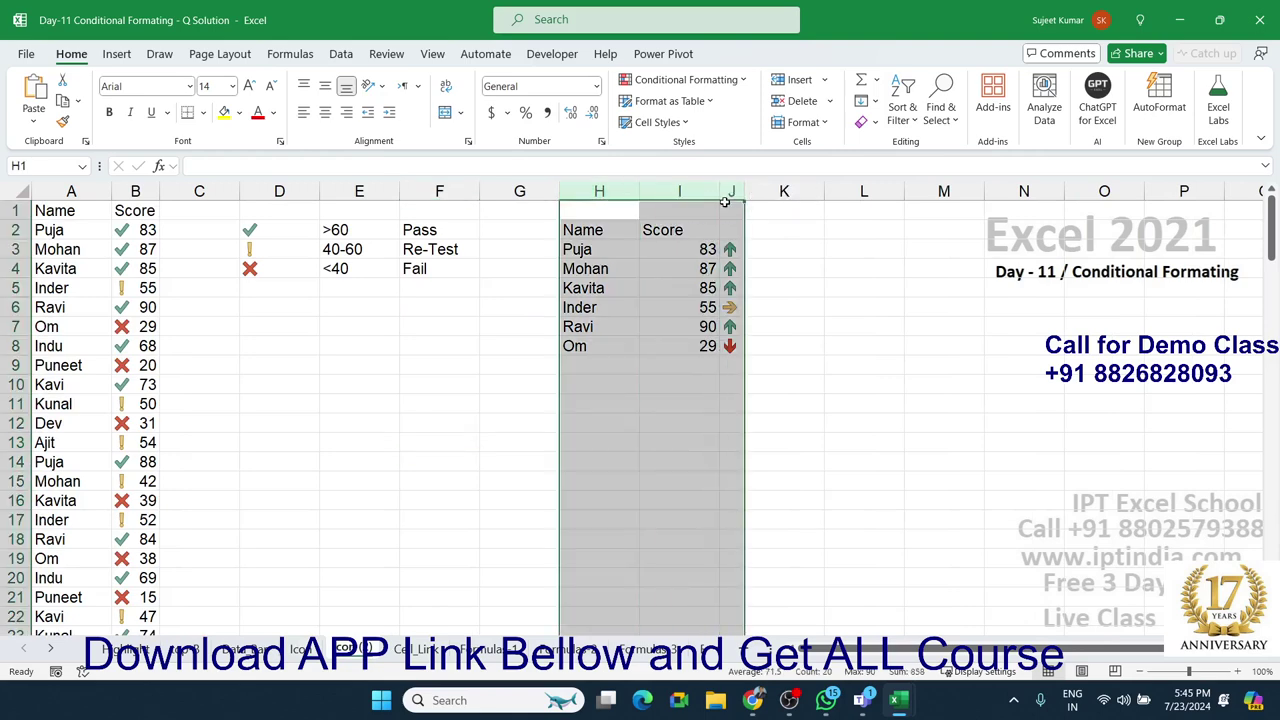
key(ctrl+minus)
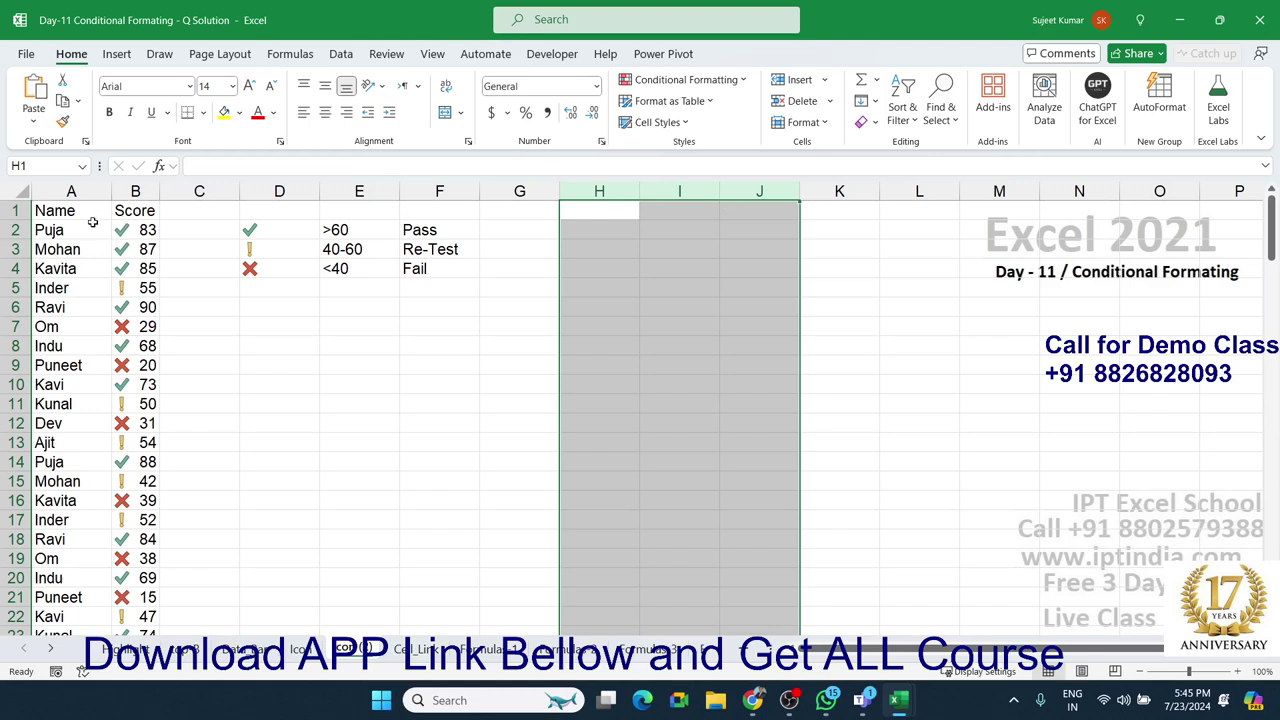
drag(92, 222, 70, 307)
click(147, 258)
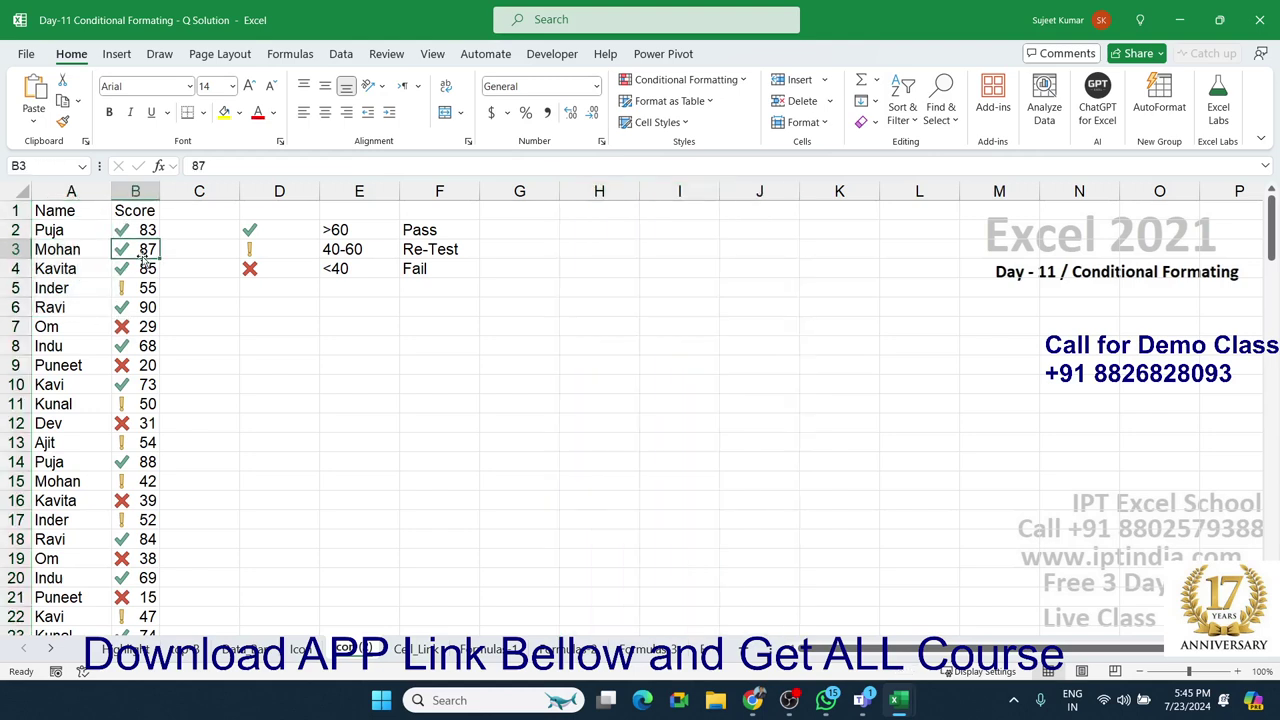
key(ctrl+z)
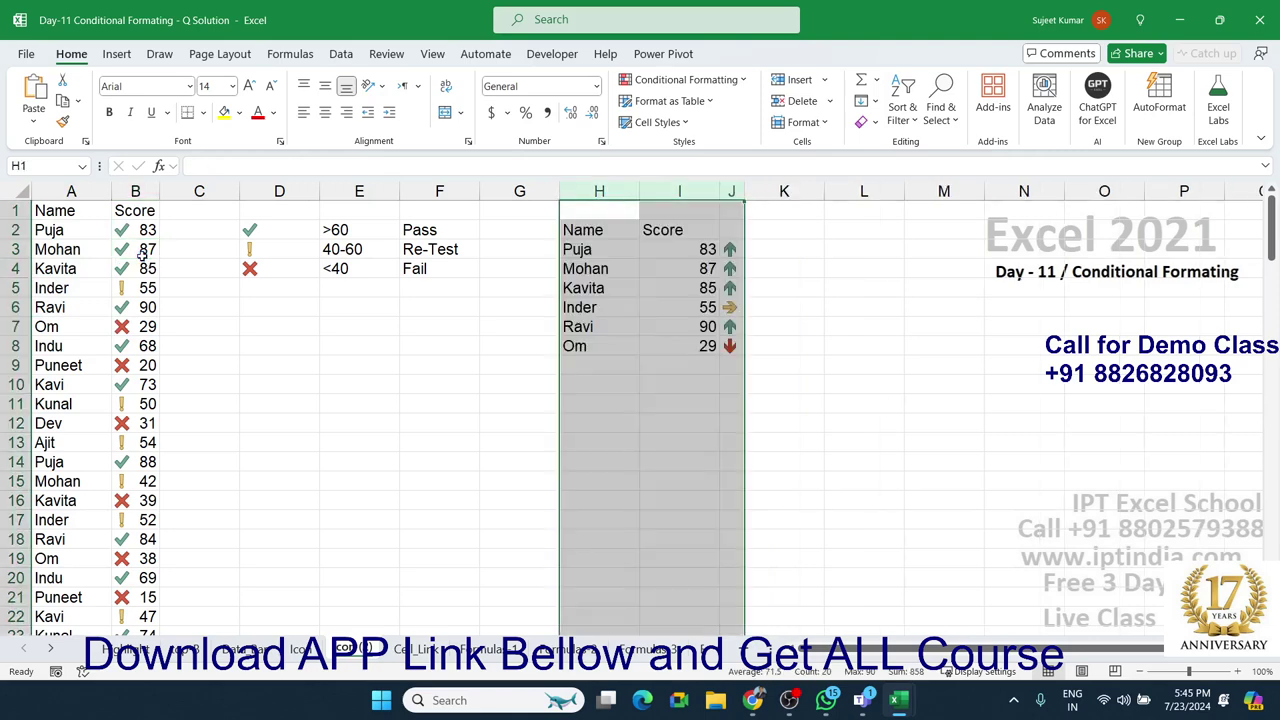
click(144, 271)
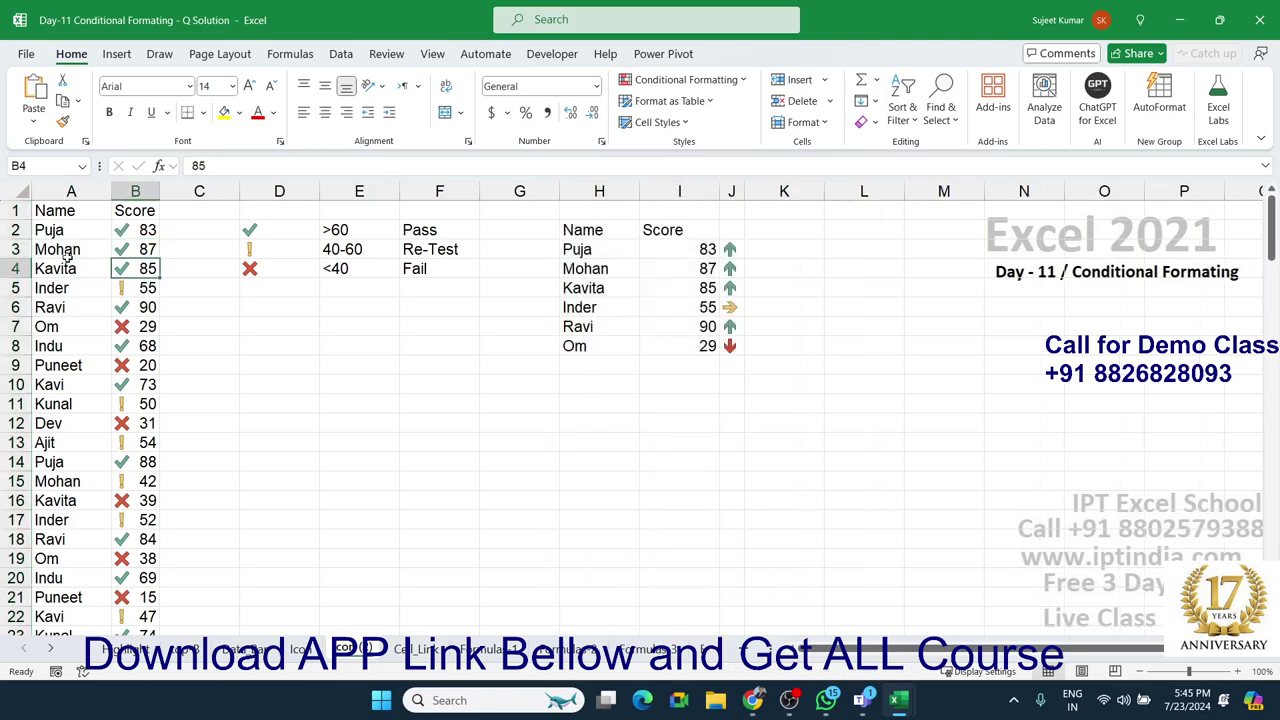
Inspect the Pass/Re-Test/Fail labels, the 3, 2, 1 values behind D2:D4 icons, and the Score column
click(424, 234)
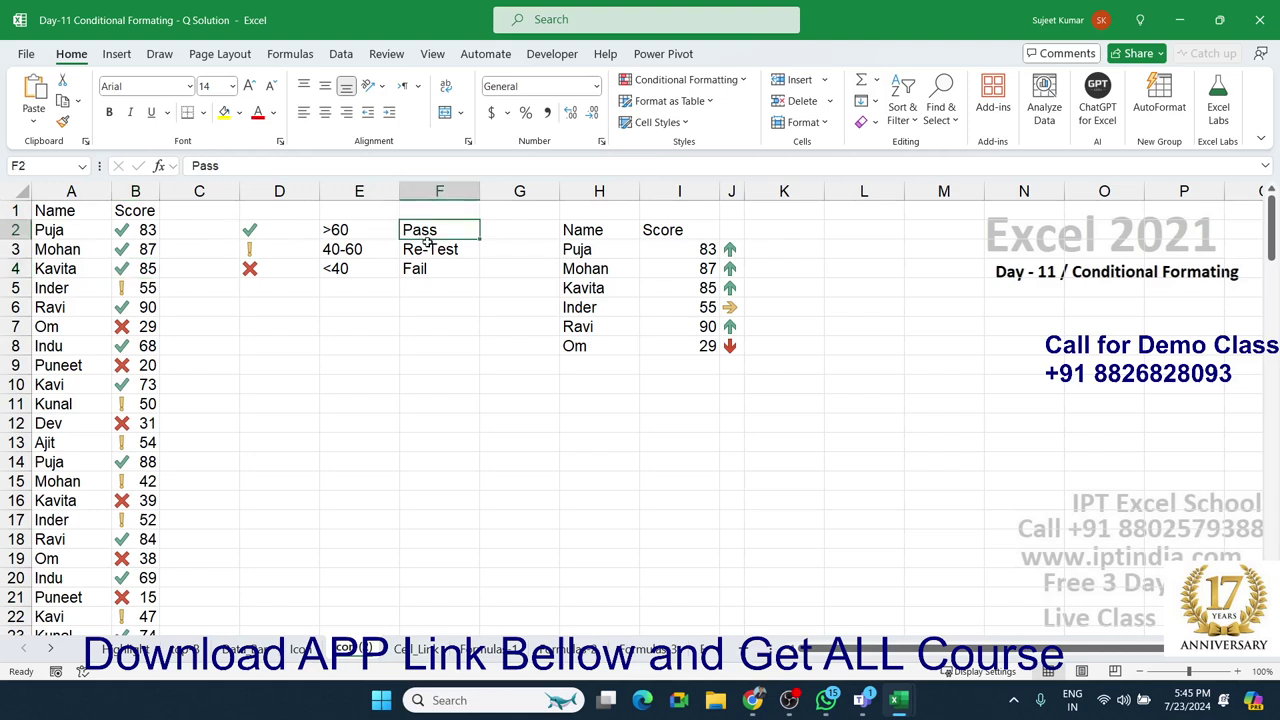
click(428, 251)
drag(428, 268, 428, 232)
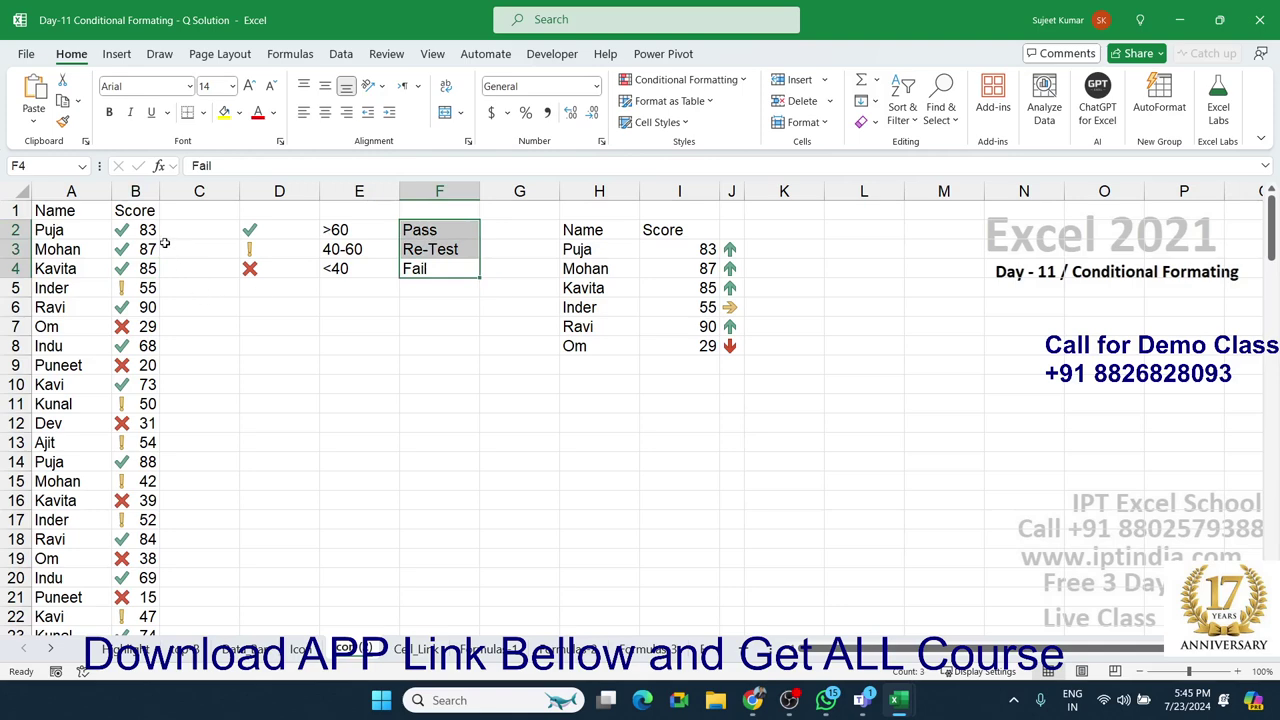
drag(277, 236, 271, 268)
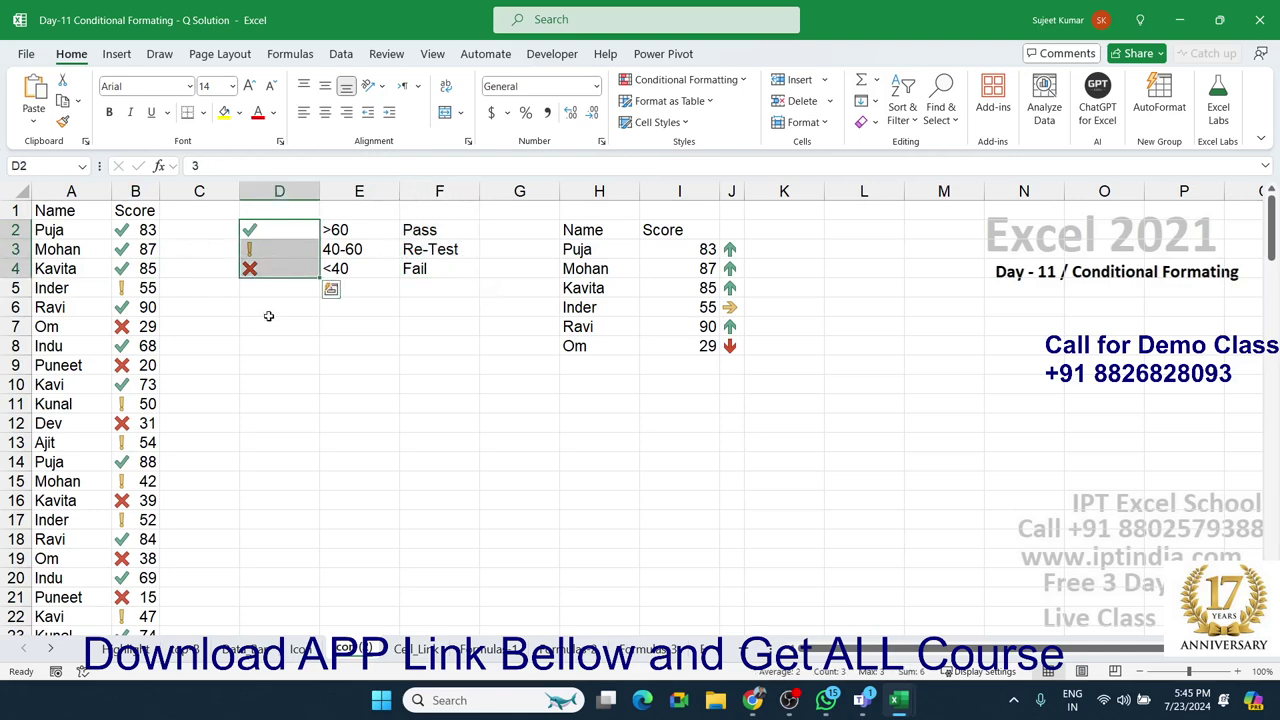
click(266, 310)
click(256, 229)
click(261, 259)
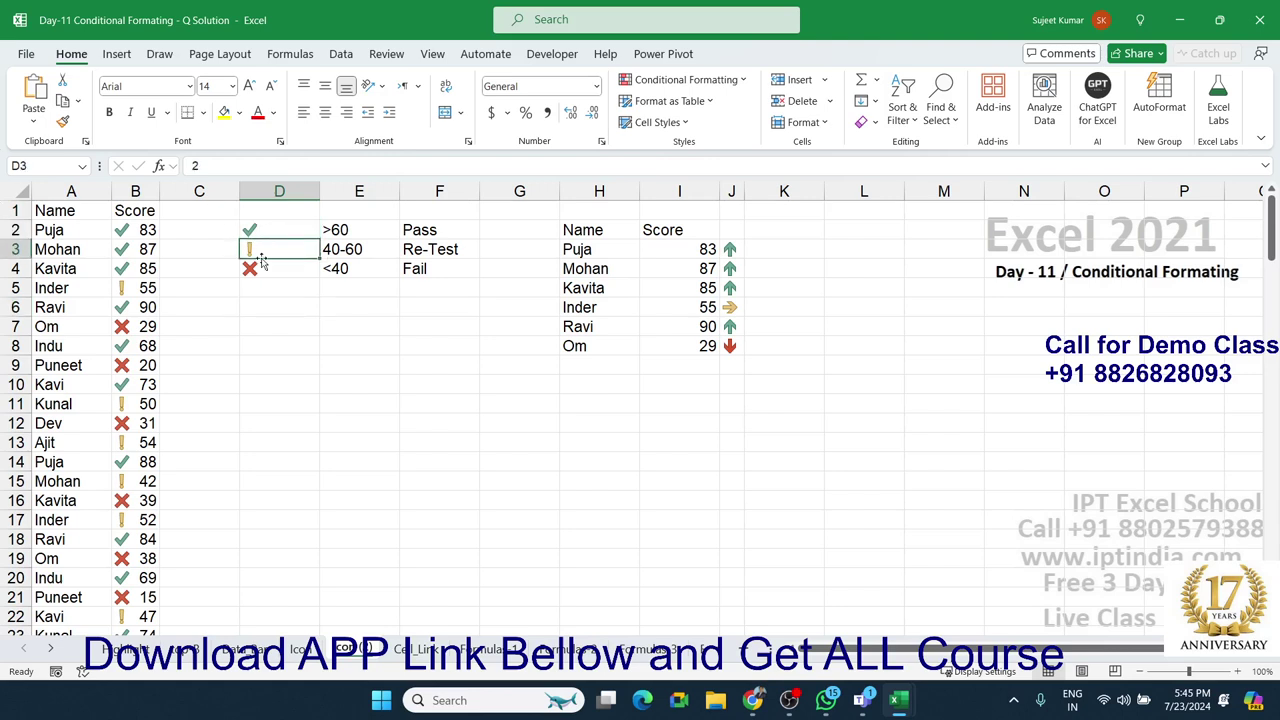
click(262, 267)
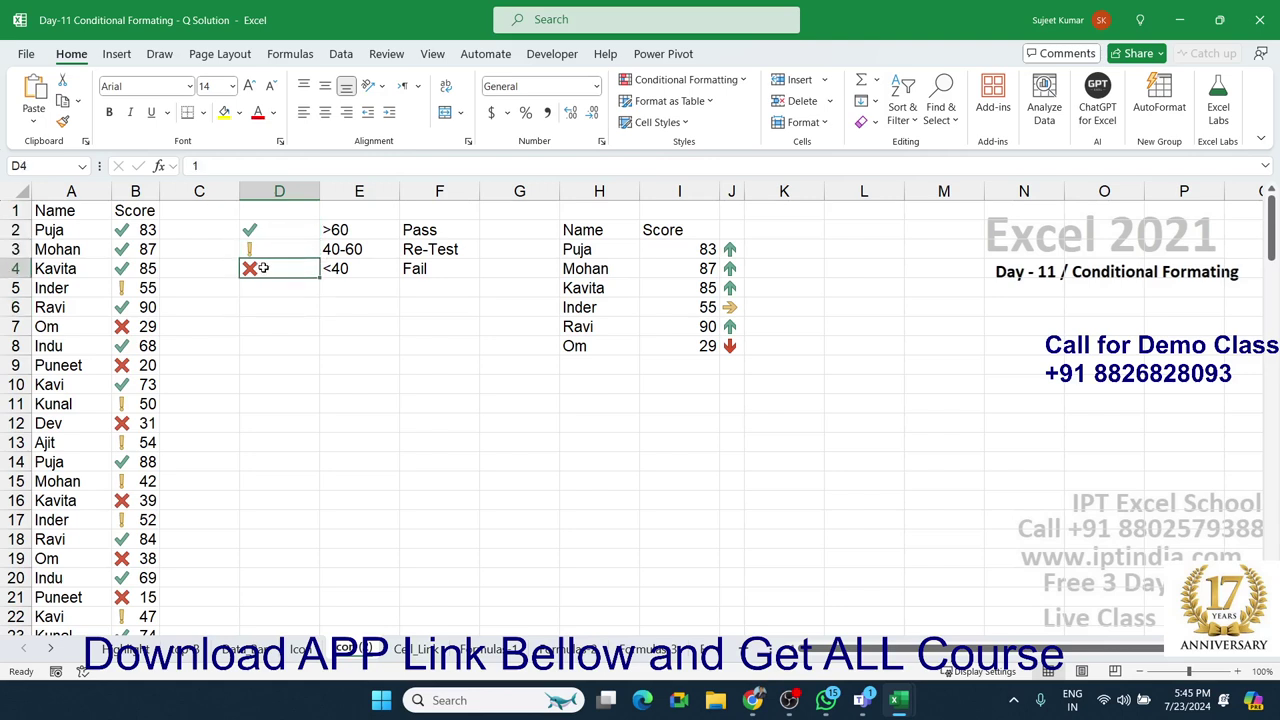
click(135, 210)
key(ctrl+shift+Down)
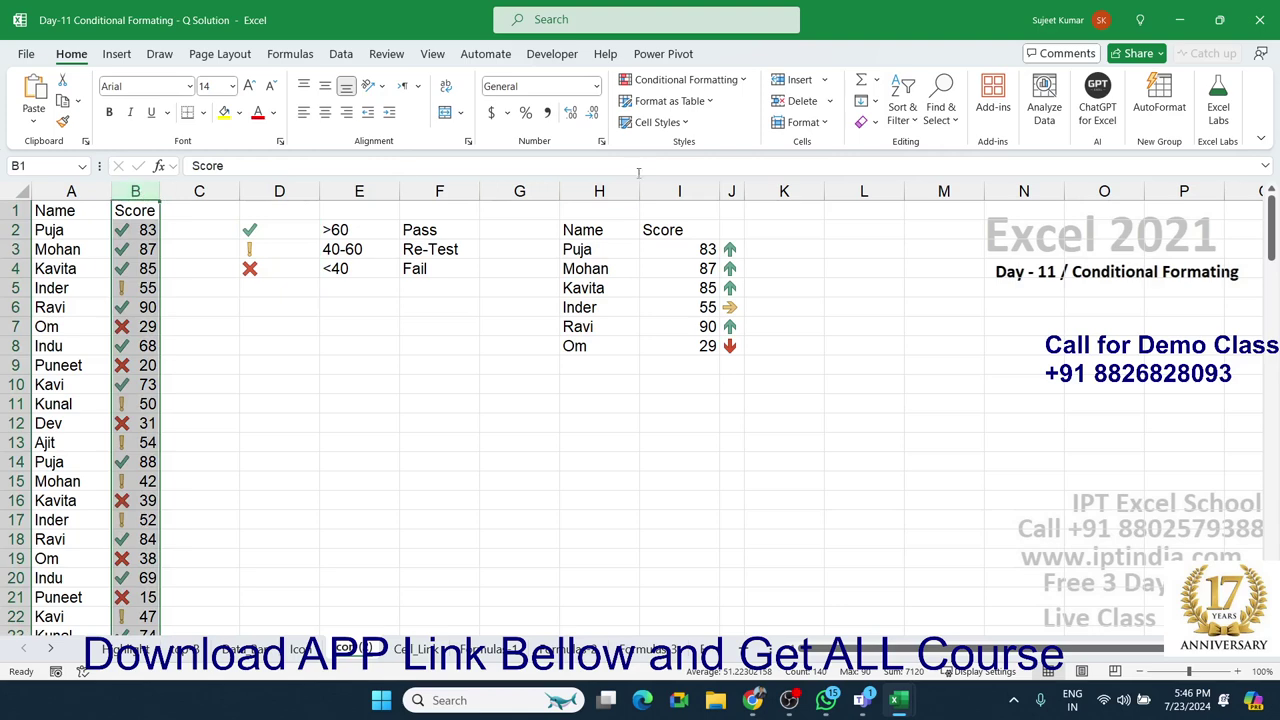
click(440, 366)
Use Clear Rules from Entire Sheet, then select the Score column from B1 down
click(685, 79)
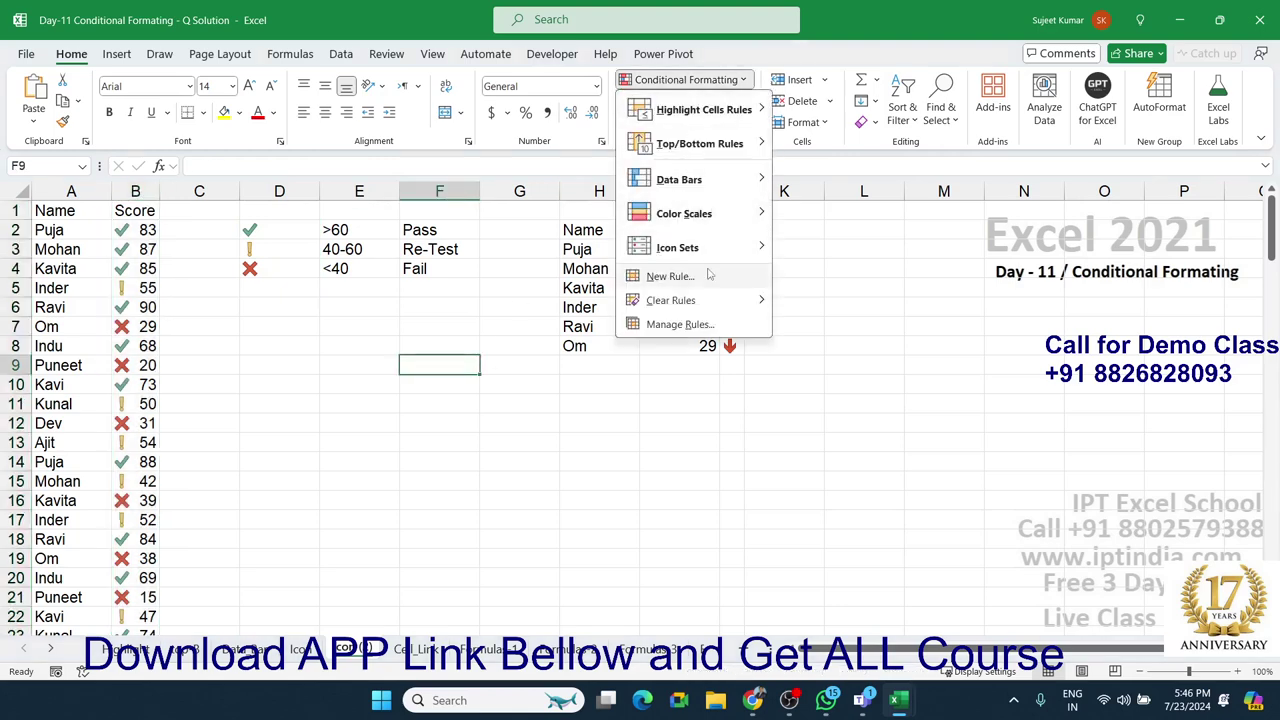
mouse_move(710, 300)
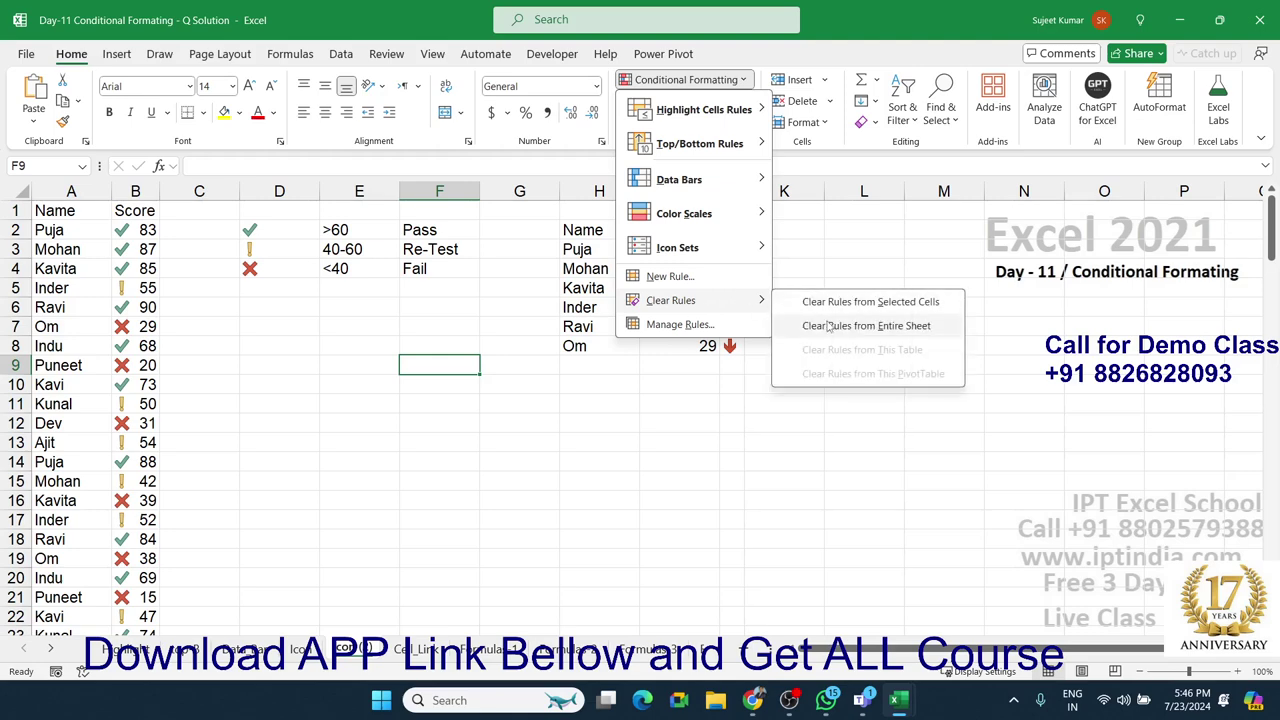
click(826, 322)
click(135, 210)
key(ctrl+shift+Down)
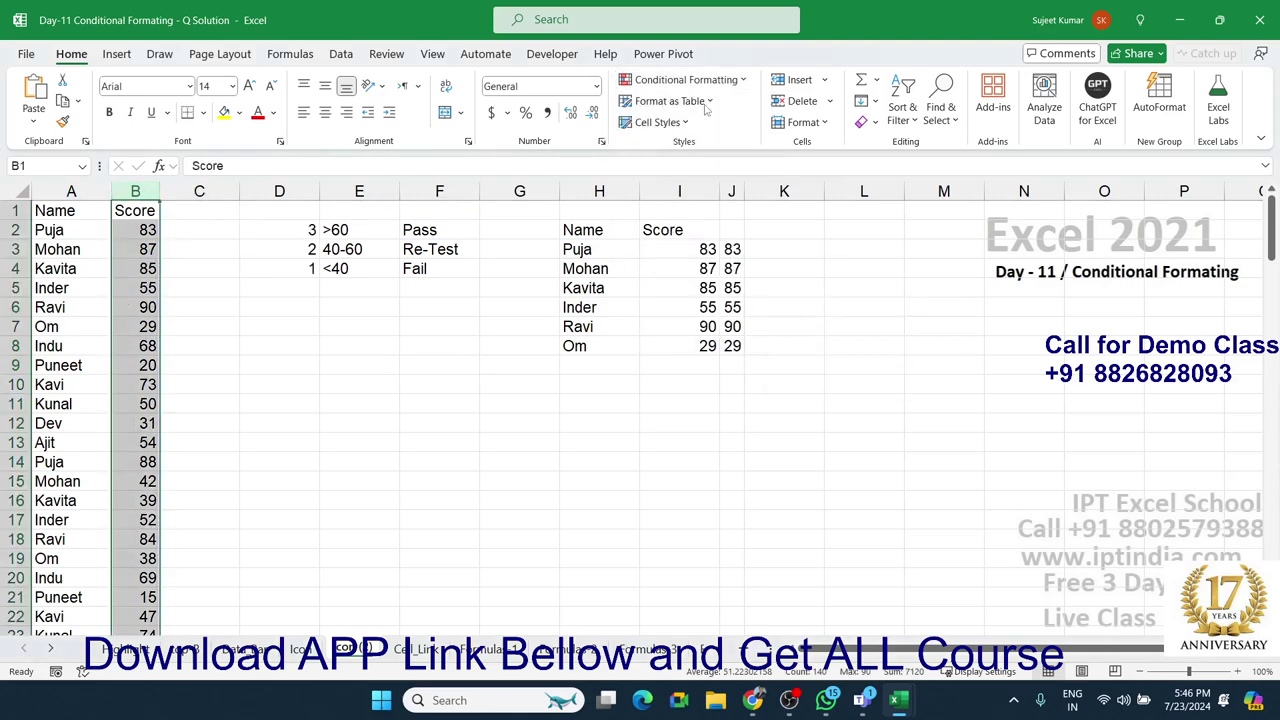
Apply the tick, exclamation and cross icon set to the Score column
click(686, 79)
mouse_move(677, 247)
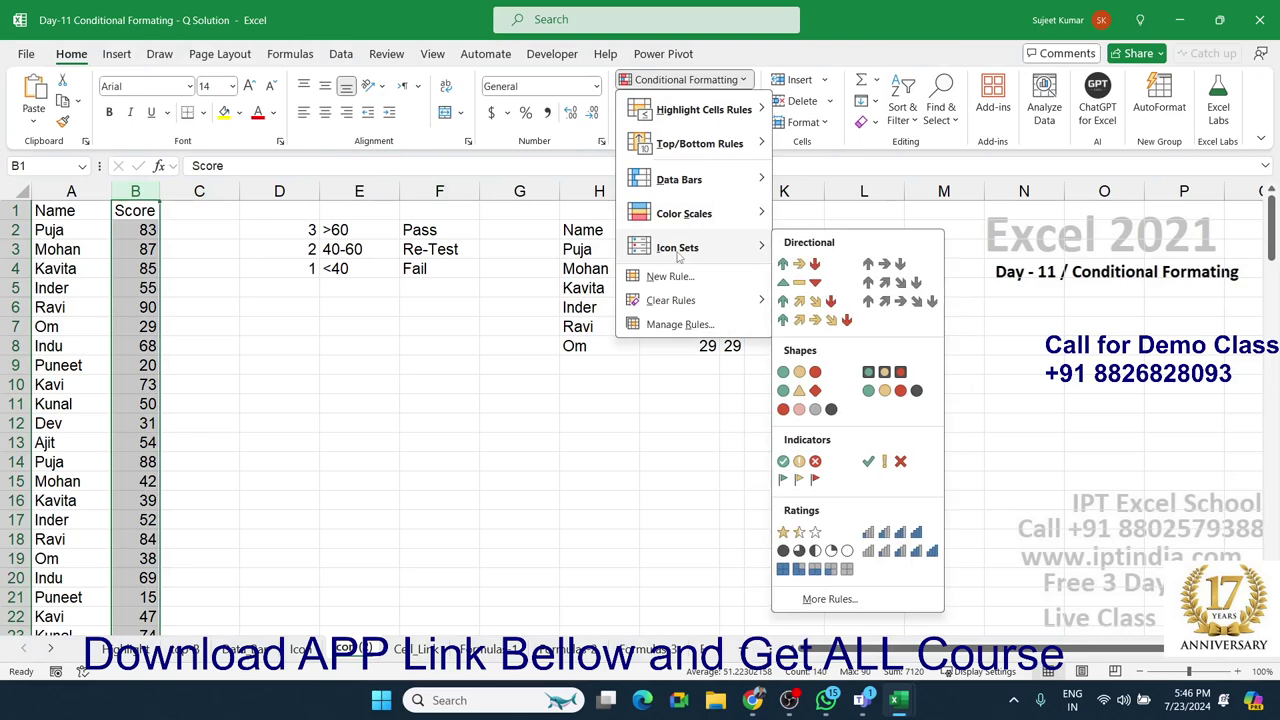
click(884, 461)
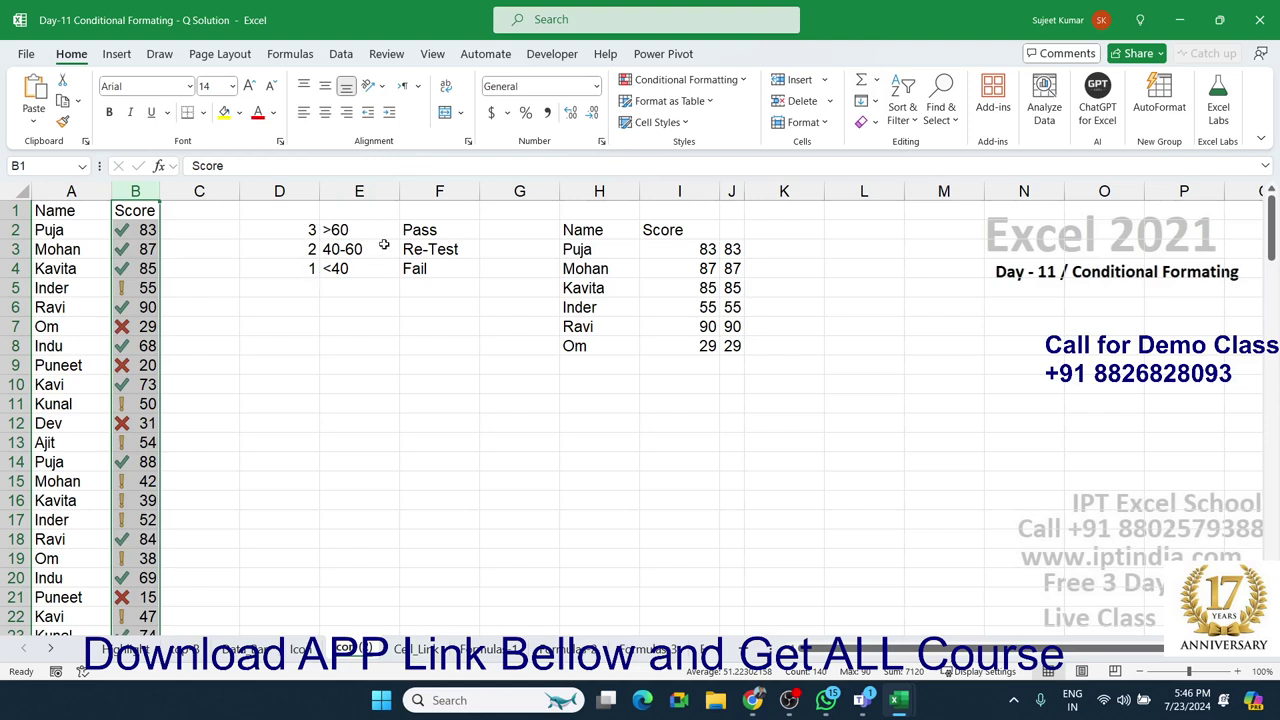
Start switching the icon rule's thresholds to Number, then discard the edits
click(686, 79)
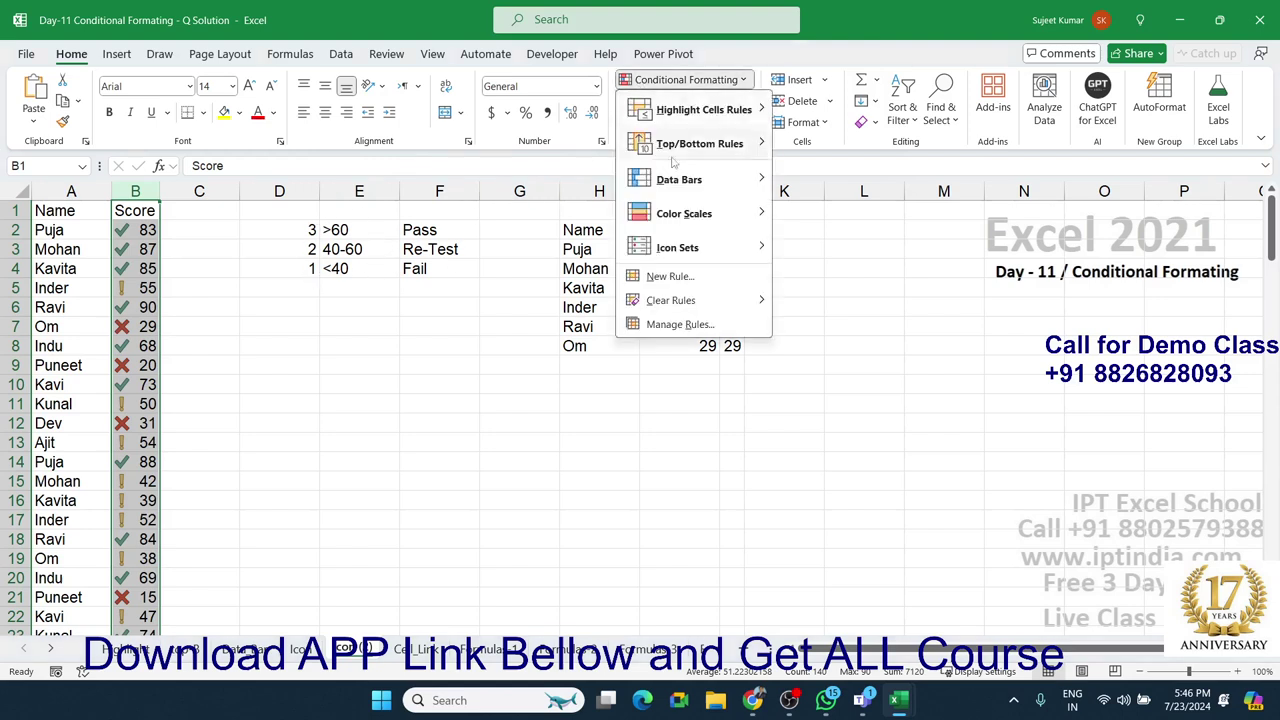
click(680, 324)
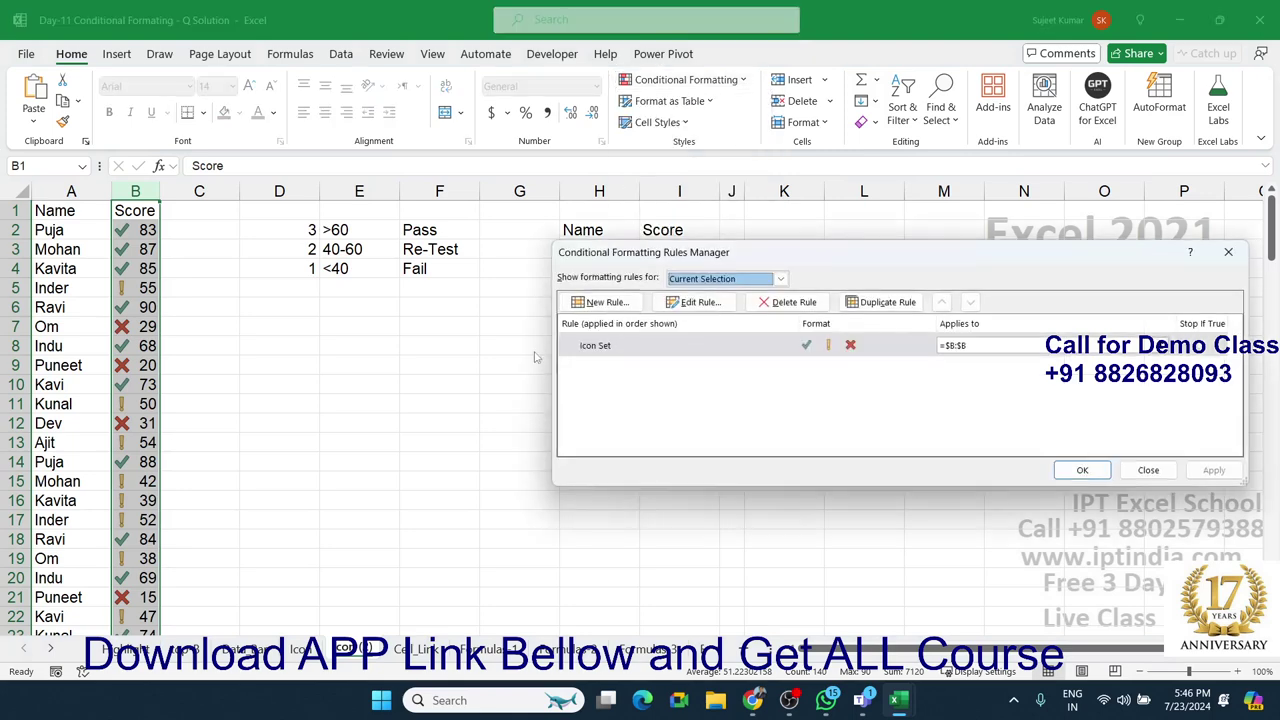
double_click(598, 348)
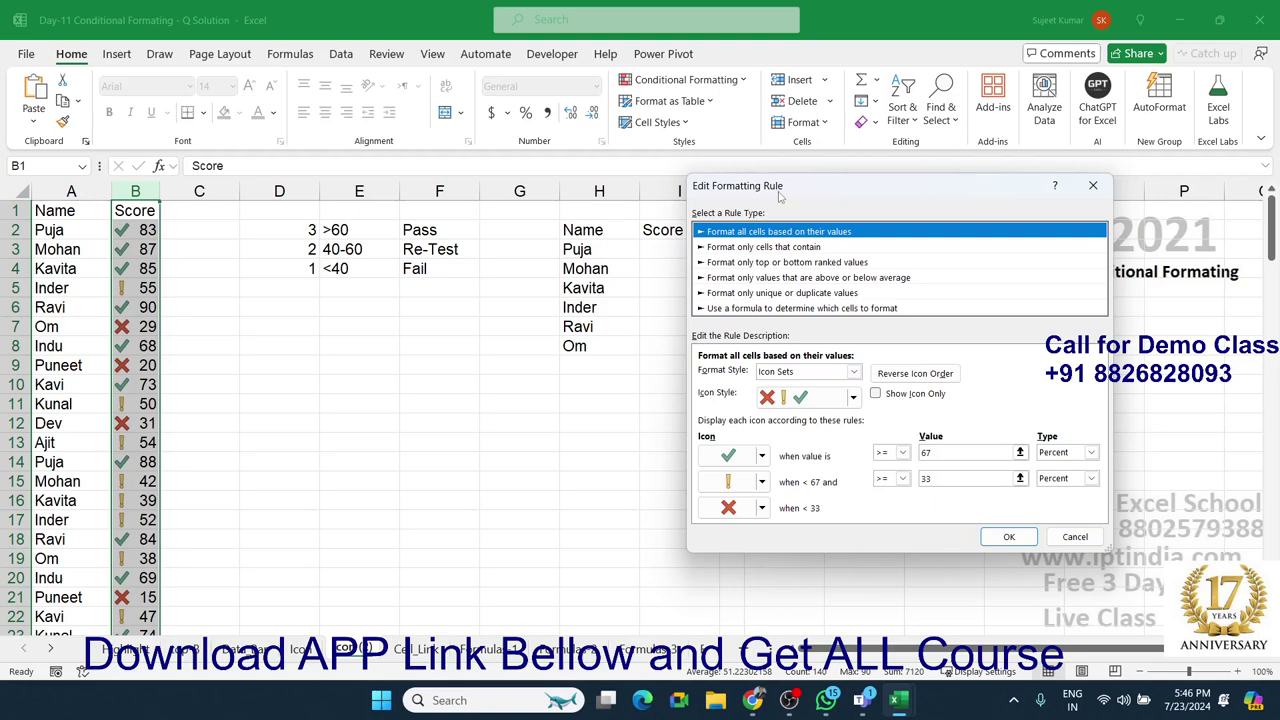
drag(780, 196, 725, 158)
click(942, 413)
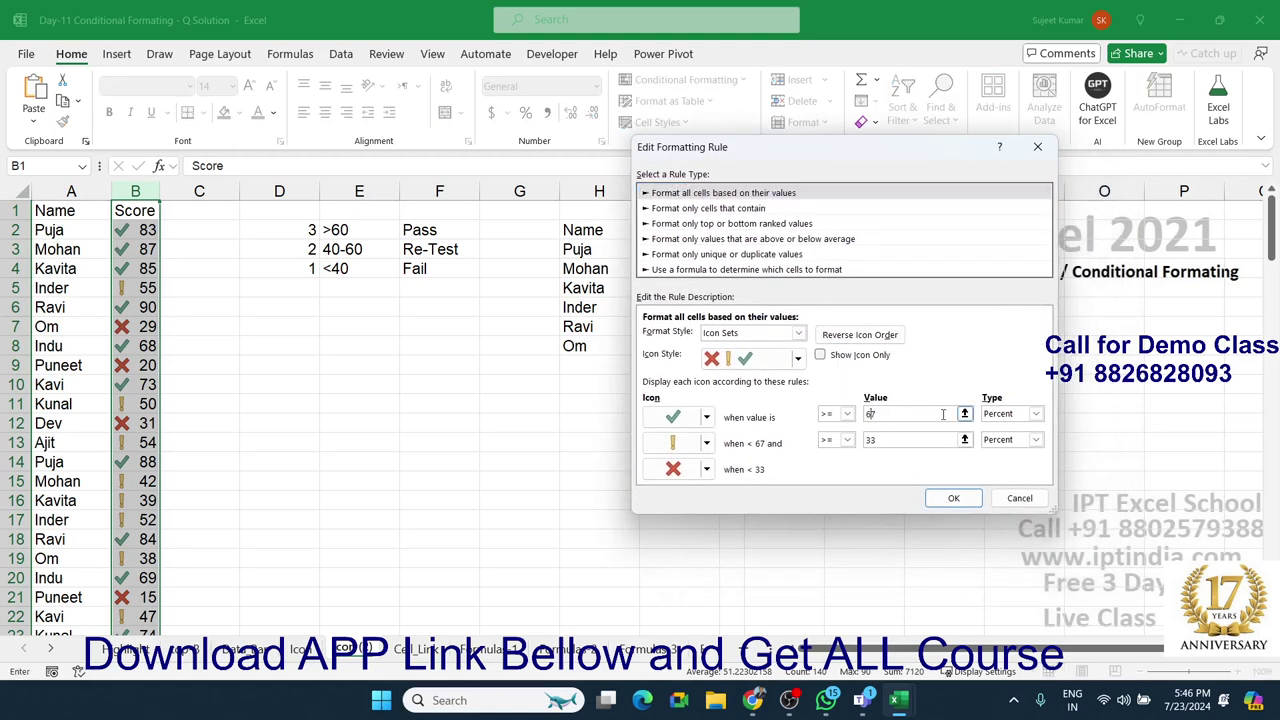
click(1035, 413)
click(998, 428)
click(1010, 440)
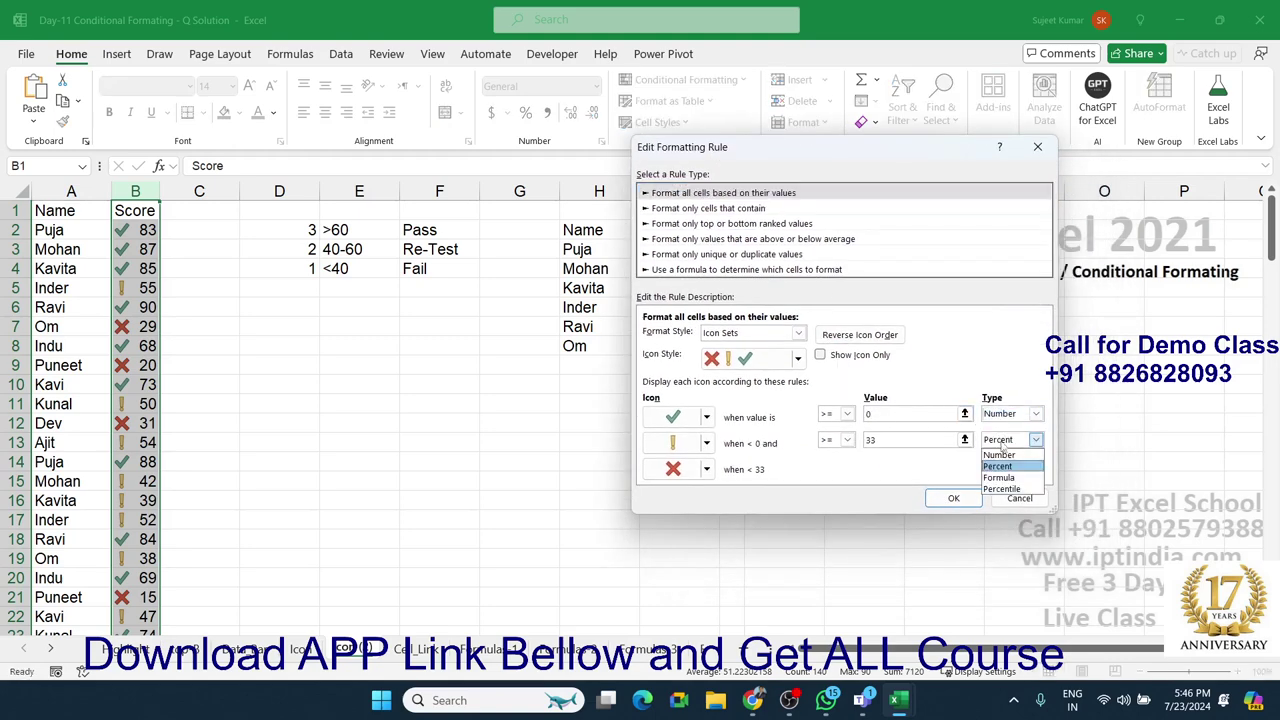
click(999, 455)
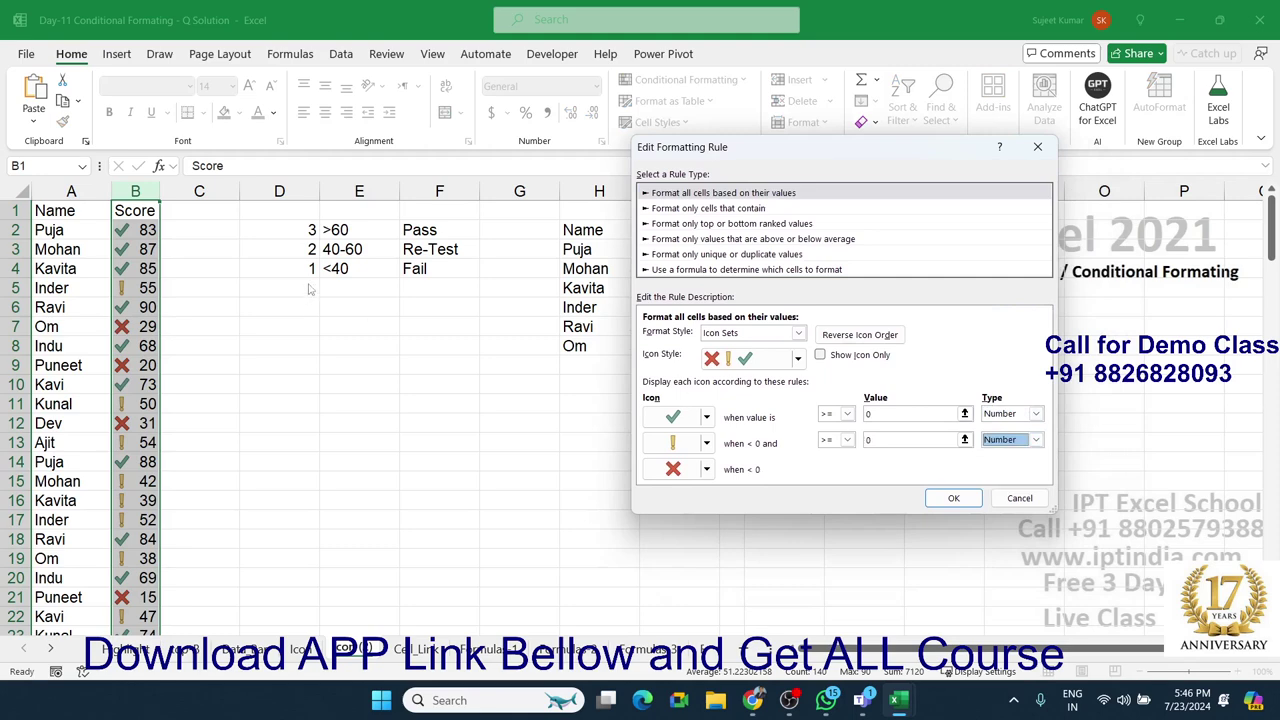
click(880, 412)
text(60)
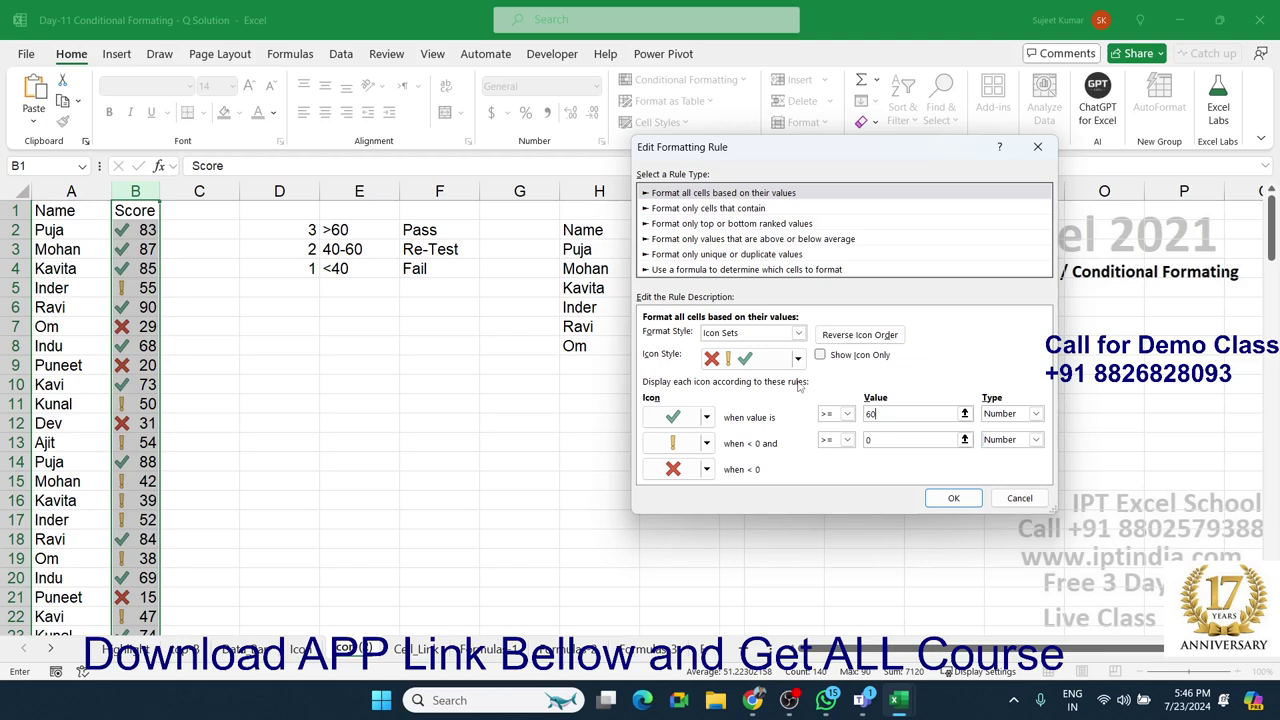
click(868, 440)
click(1048, 501)
click(1160, 472)
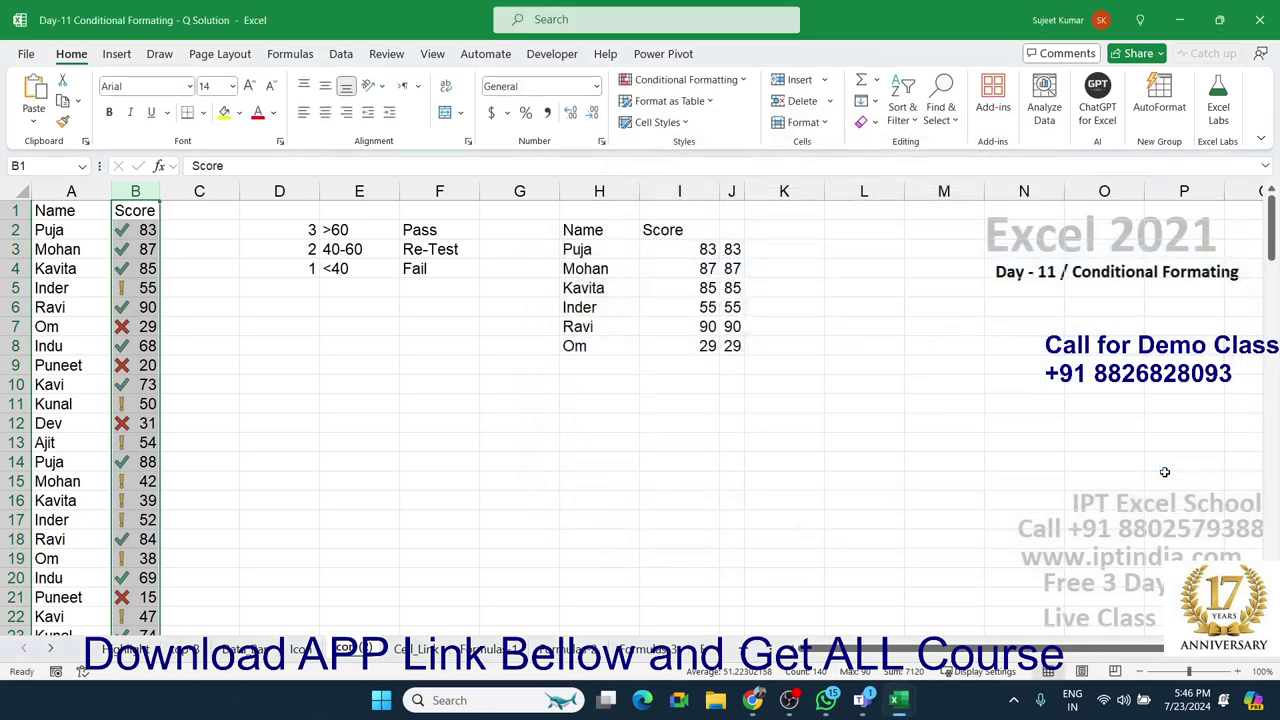
Reapply the 3 Symbols (Uncircled) icon set to the scores
click(685, 79)
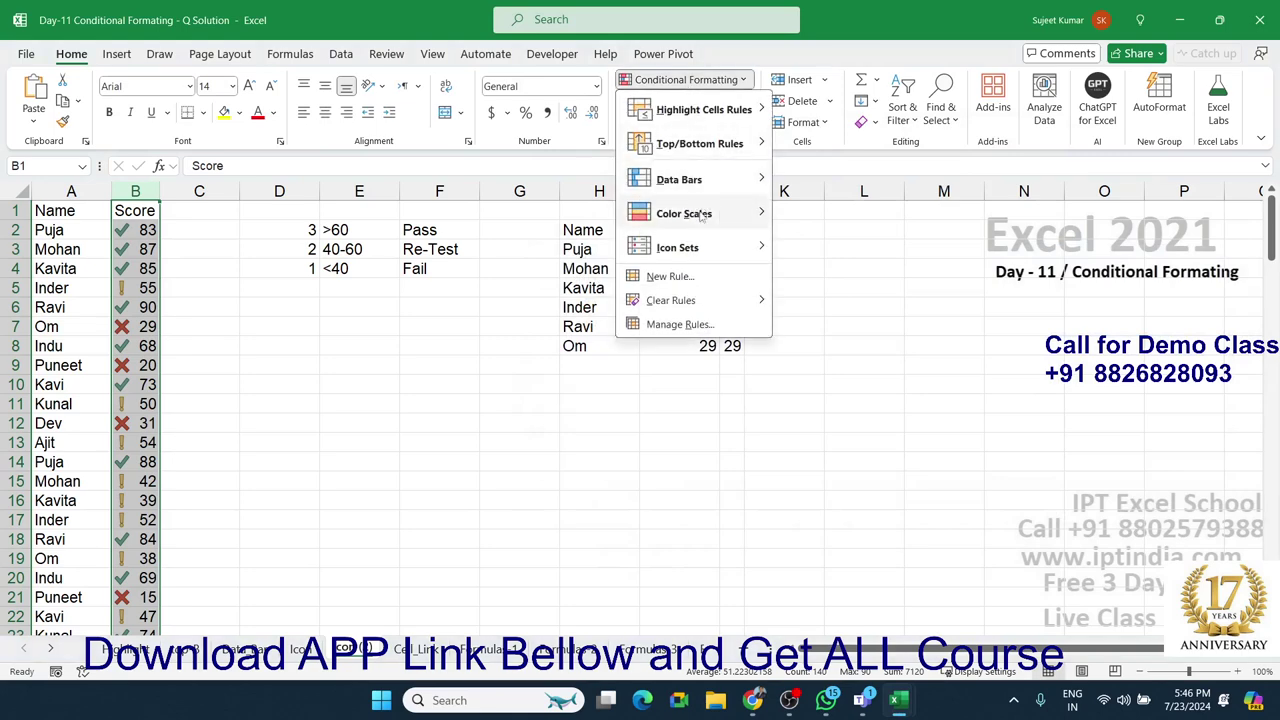
mouse_move(695, 255)
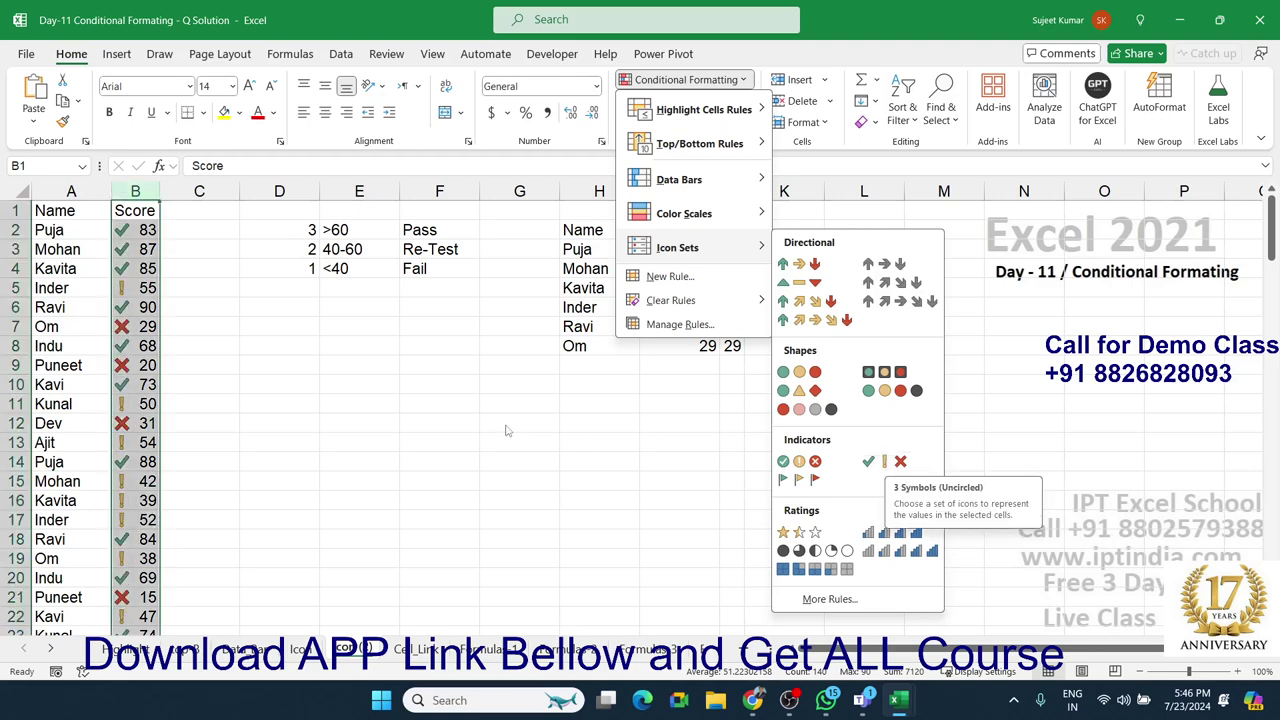
click(885, 462)
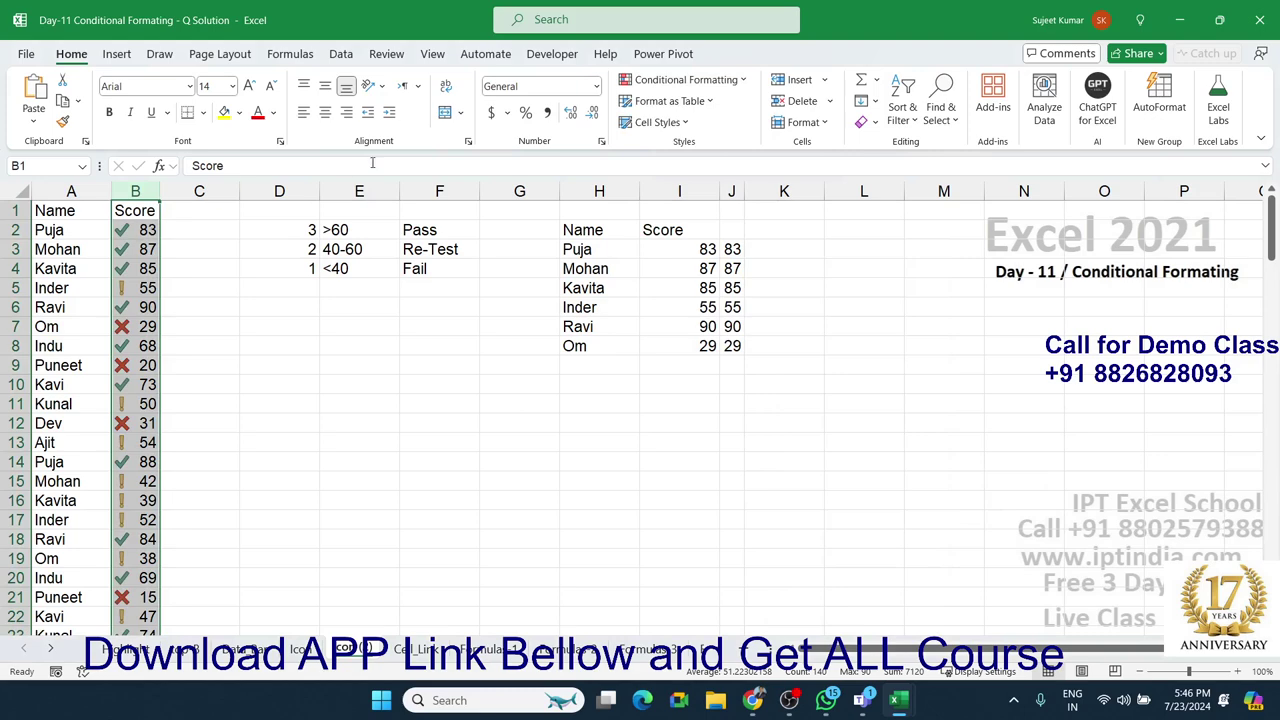
Set the icon rule thresholds to Number type with values 60 and 40 and apply
click(686, 79)
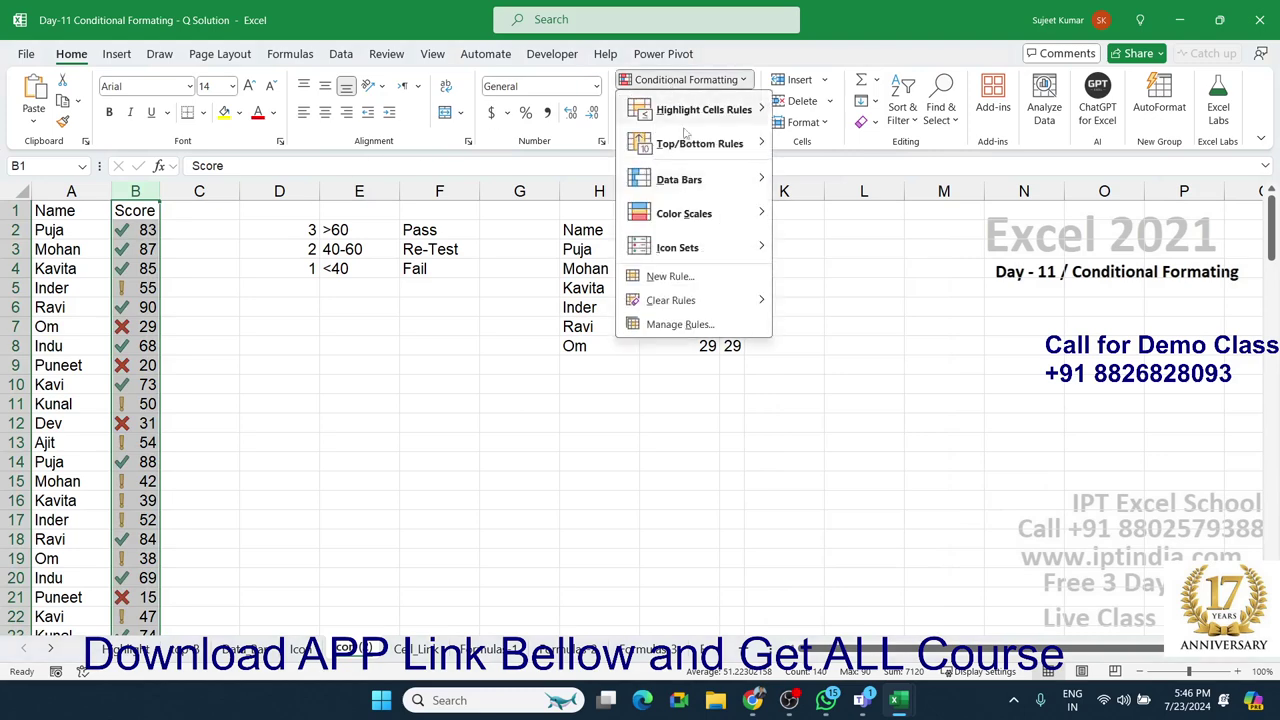
click(669, 325)
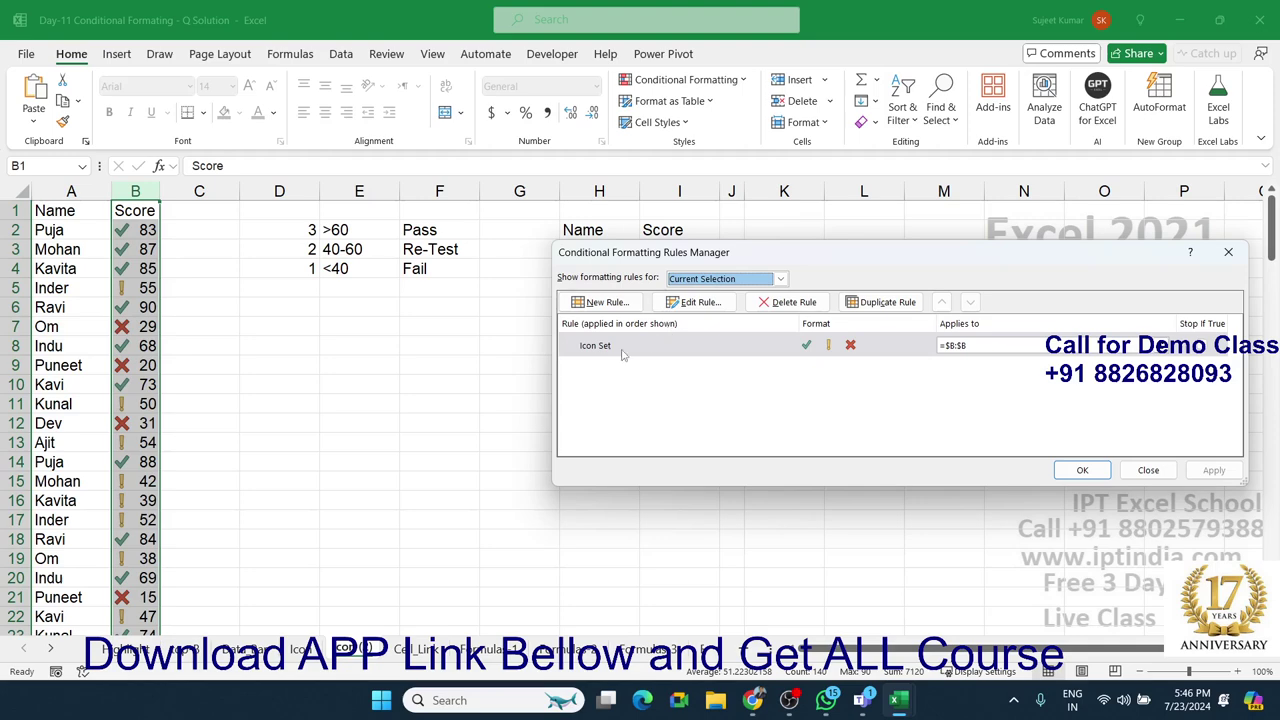
double_click(621, 350)
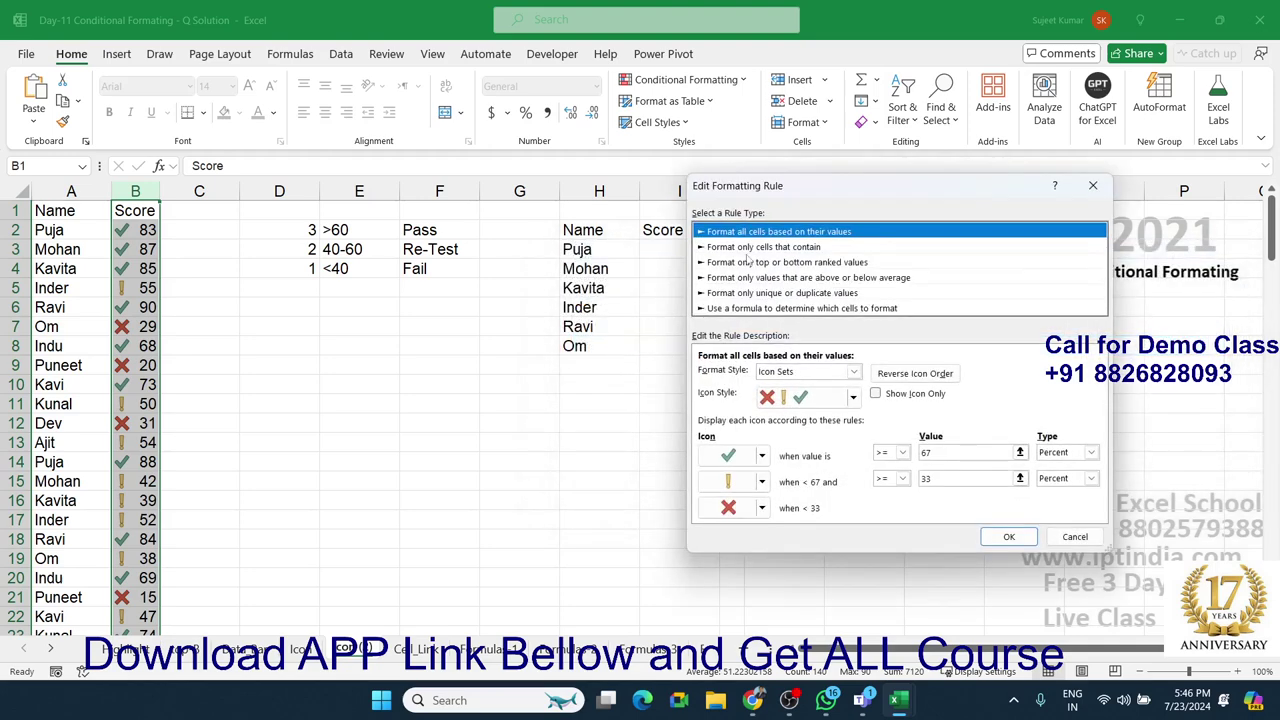
drag(776, 193, 561, 143)
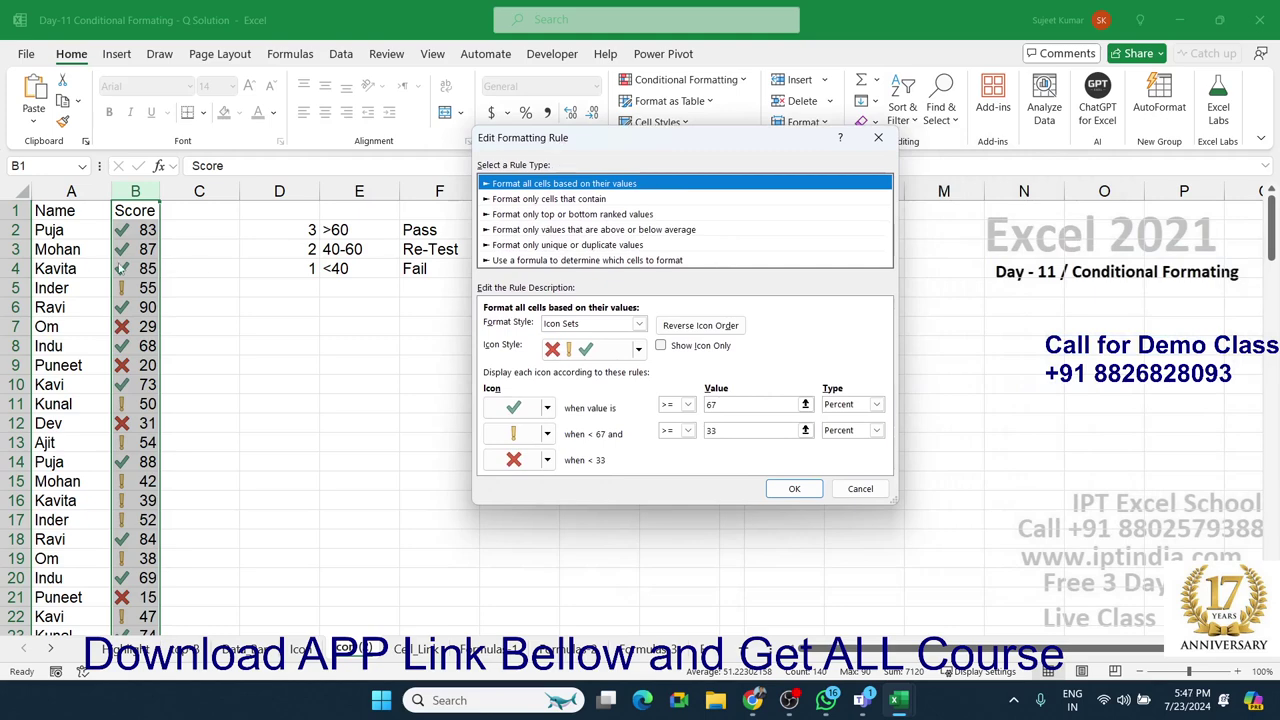
click(852, 405)
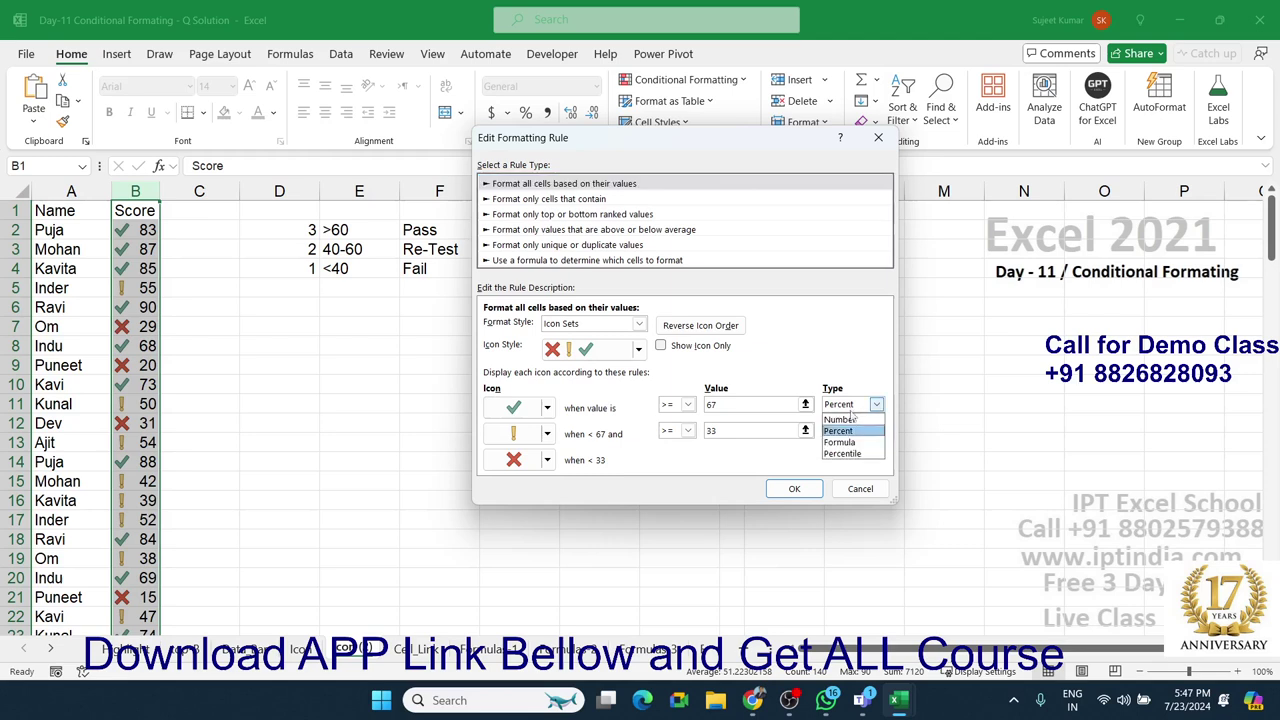
click(853, 418)
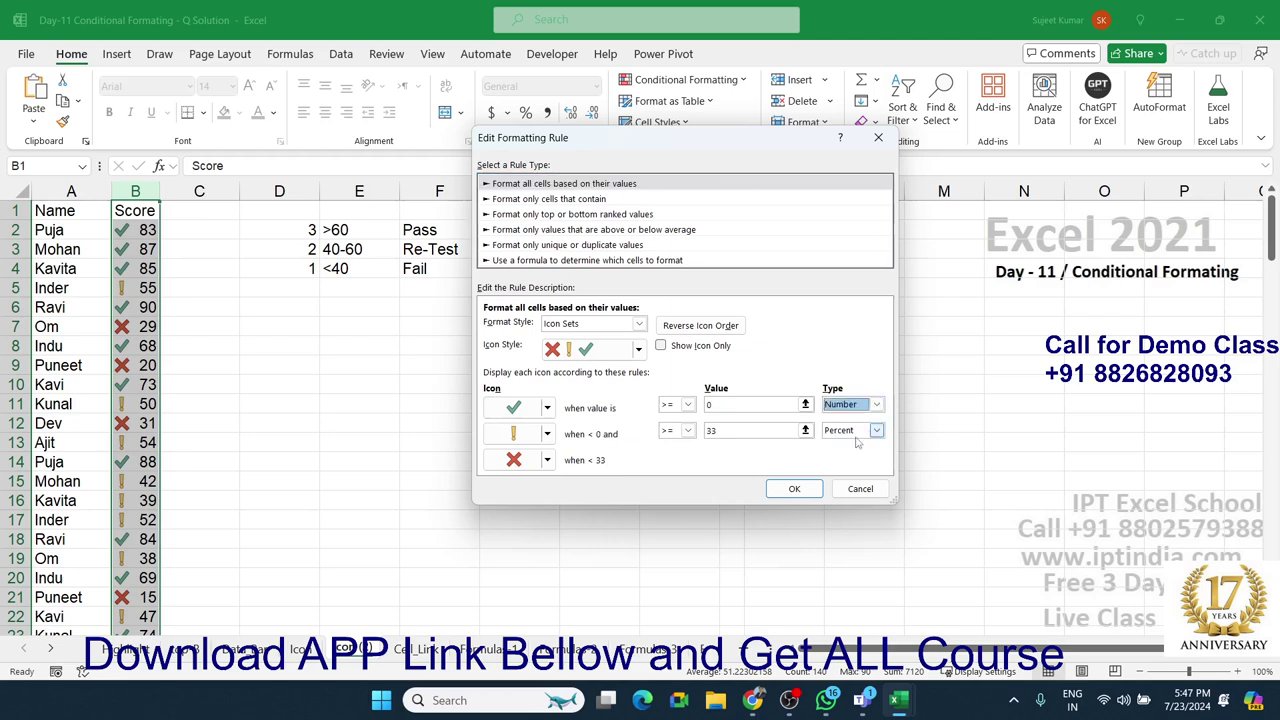
click(852, 430)
click(845, 444)
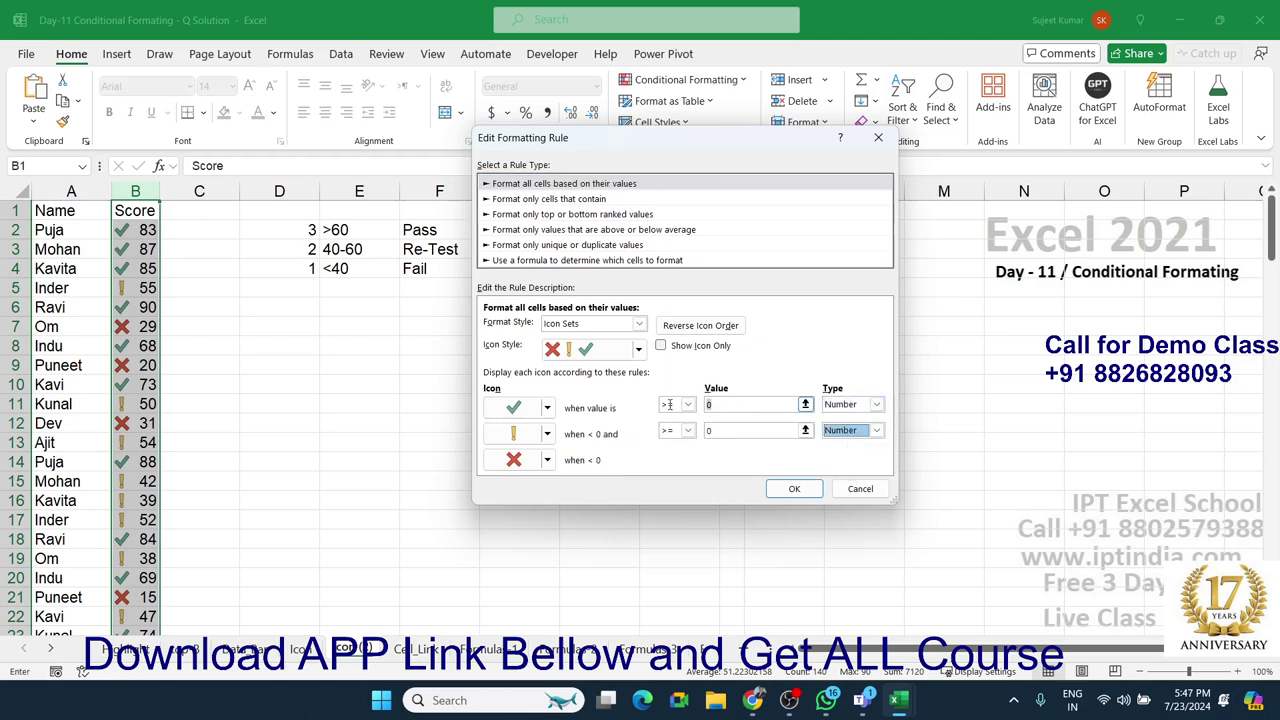
double_click(710, 404)
text(60)
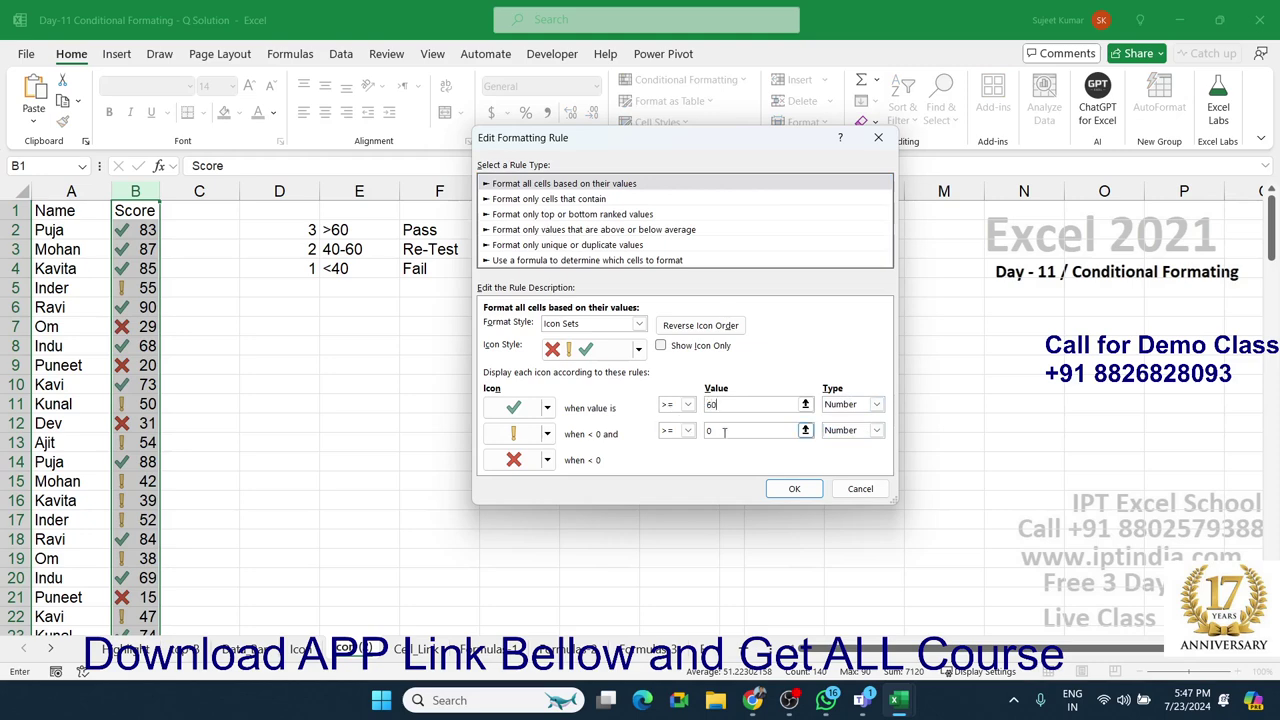
double_click(728, 432)
text(40)
click(810, 490)
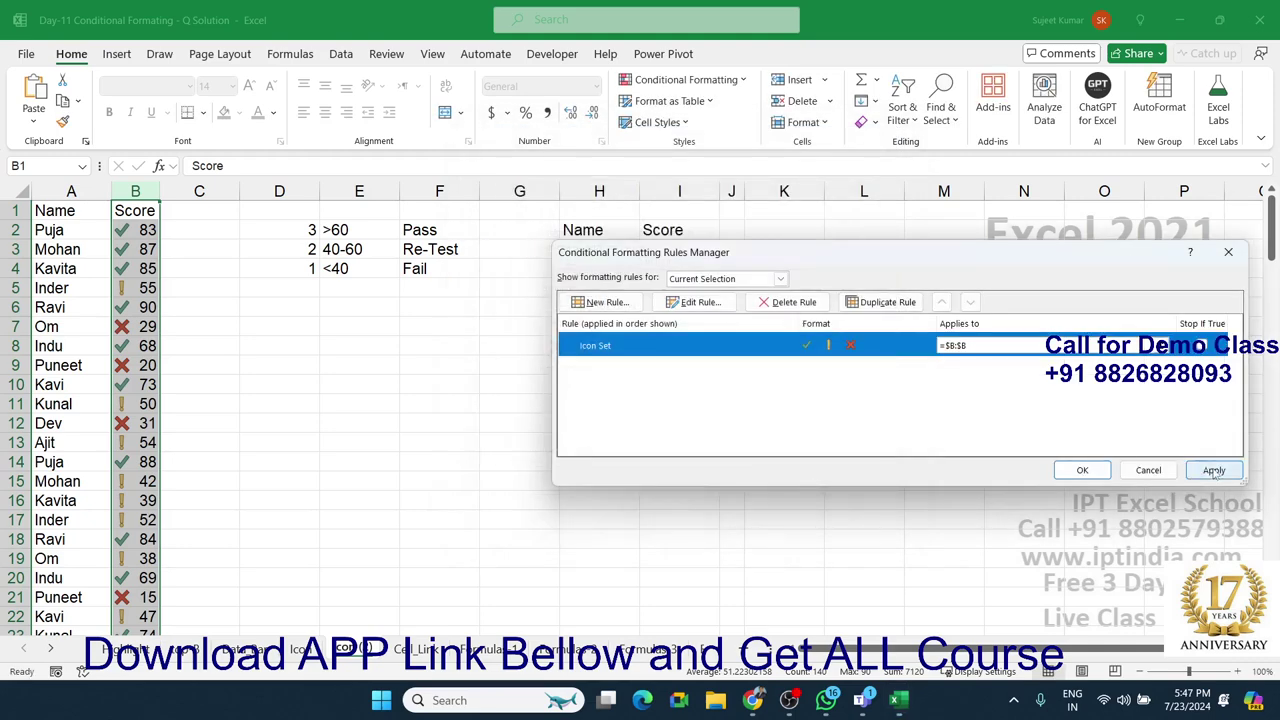
click(1214, 470)
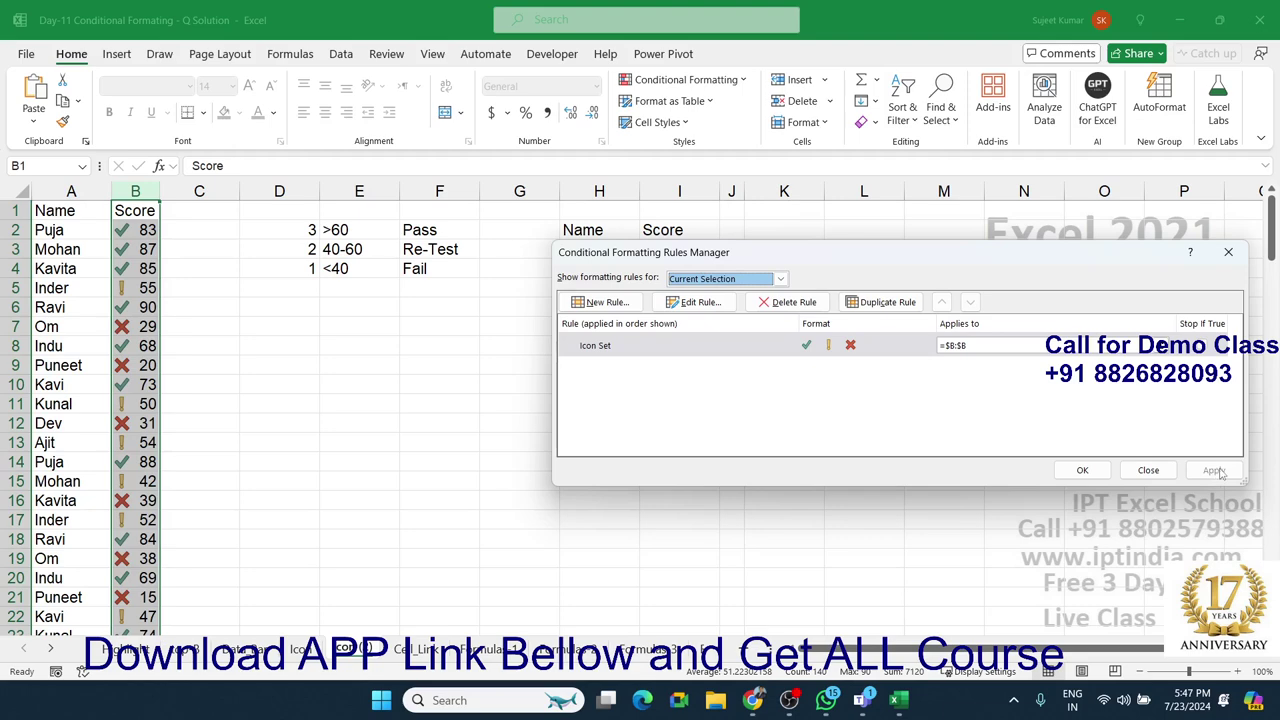
click(1094, 470)
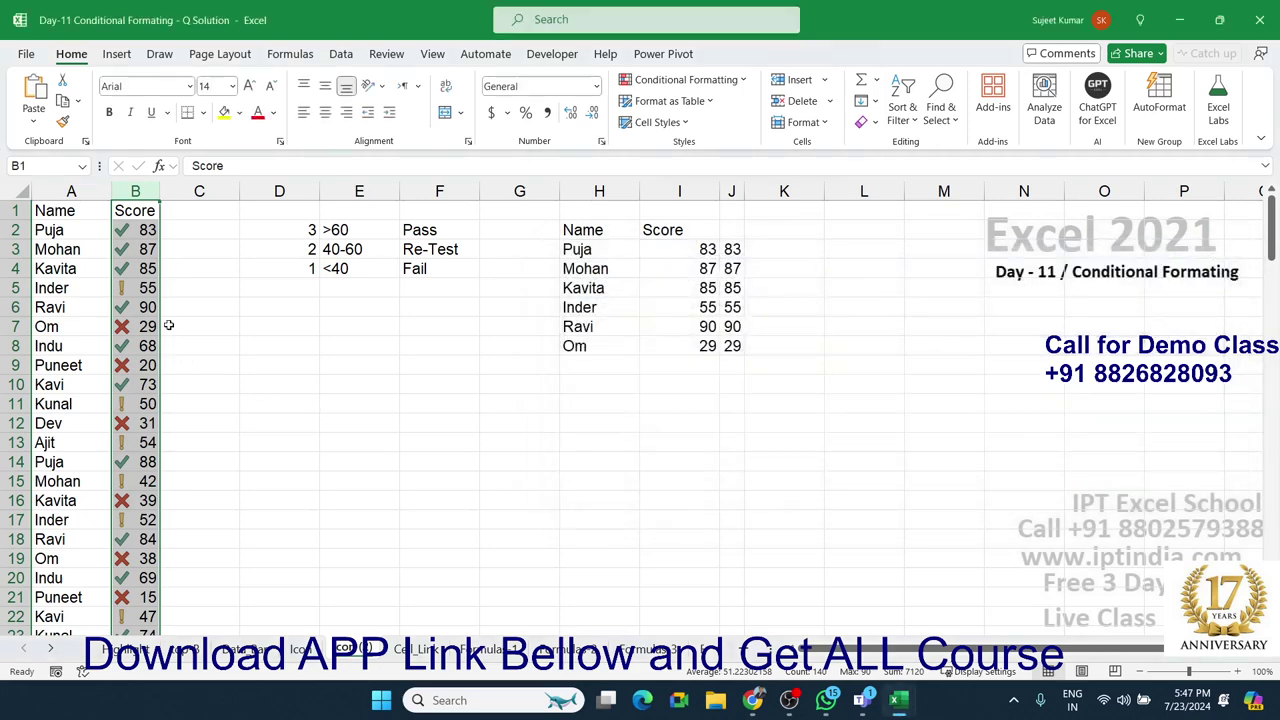
Check the score icons such as 50 and 88, then select the rating values D2:D4
click(143, 291)
key(Down)
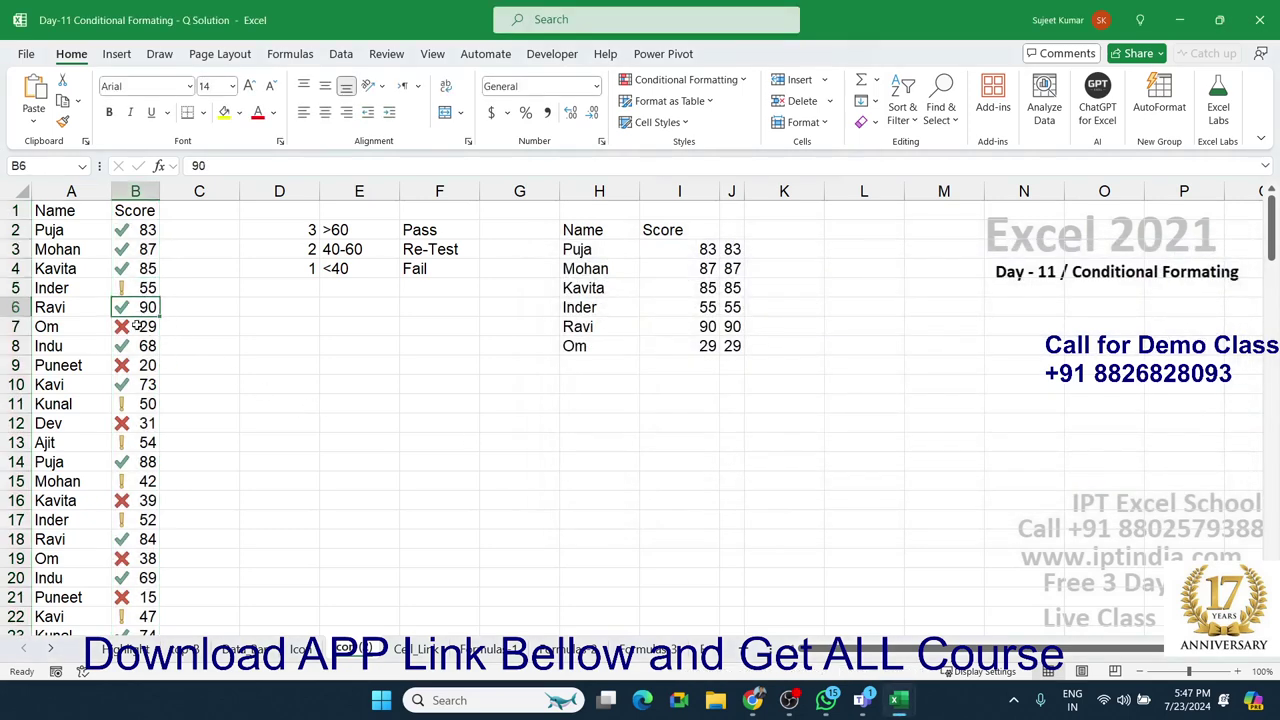
key(Down)
click(156, 404)
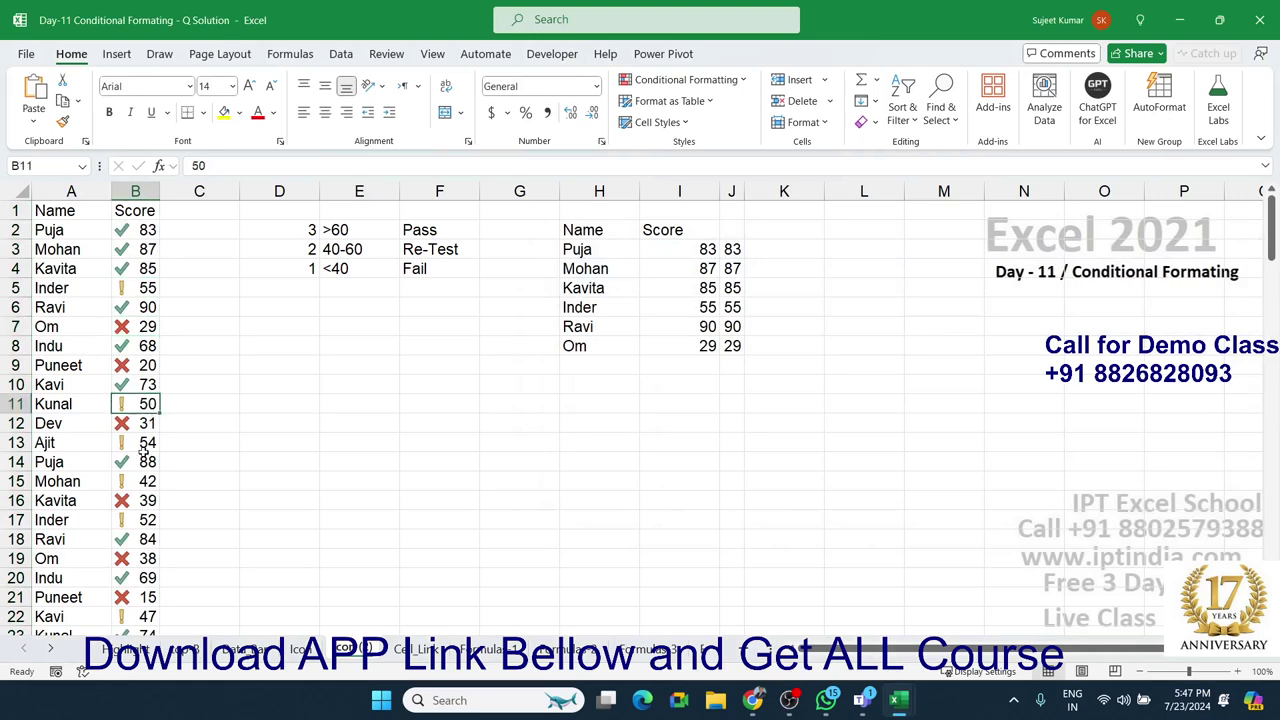
click(145, 453)
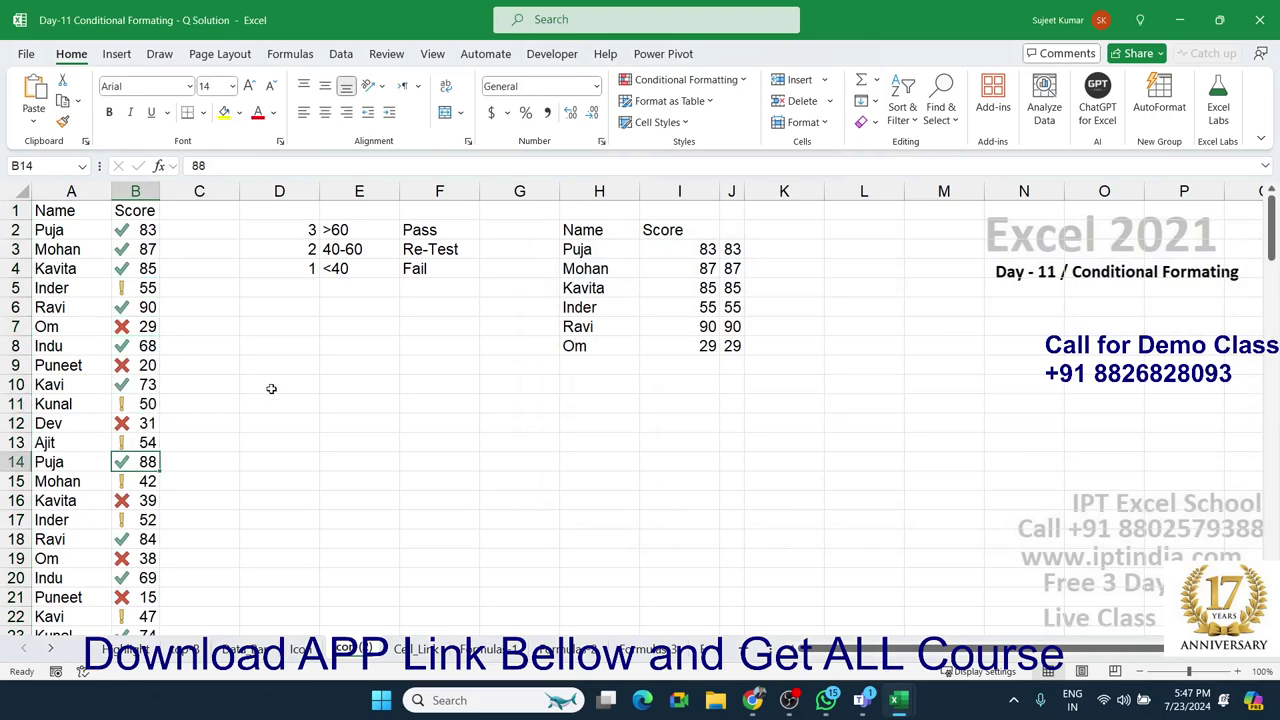
click(301, 234)
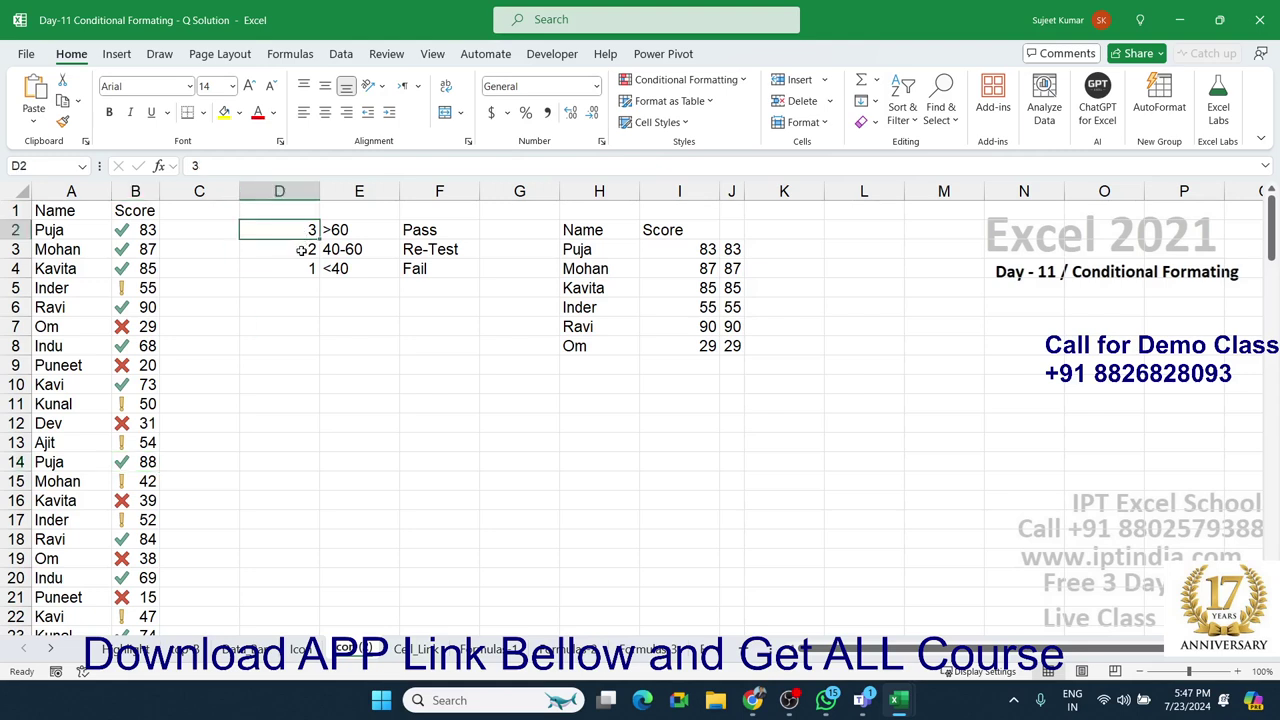
click(301, 251)
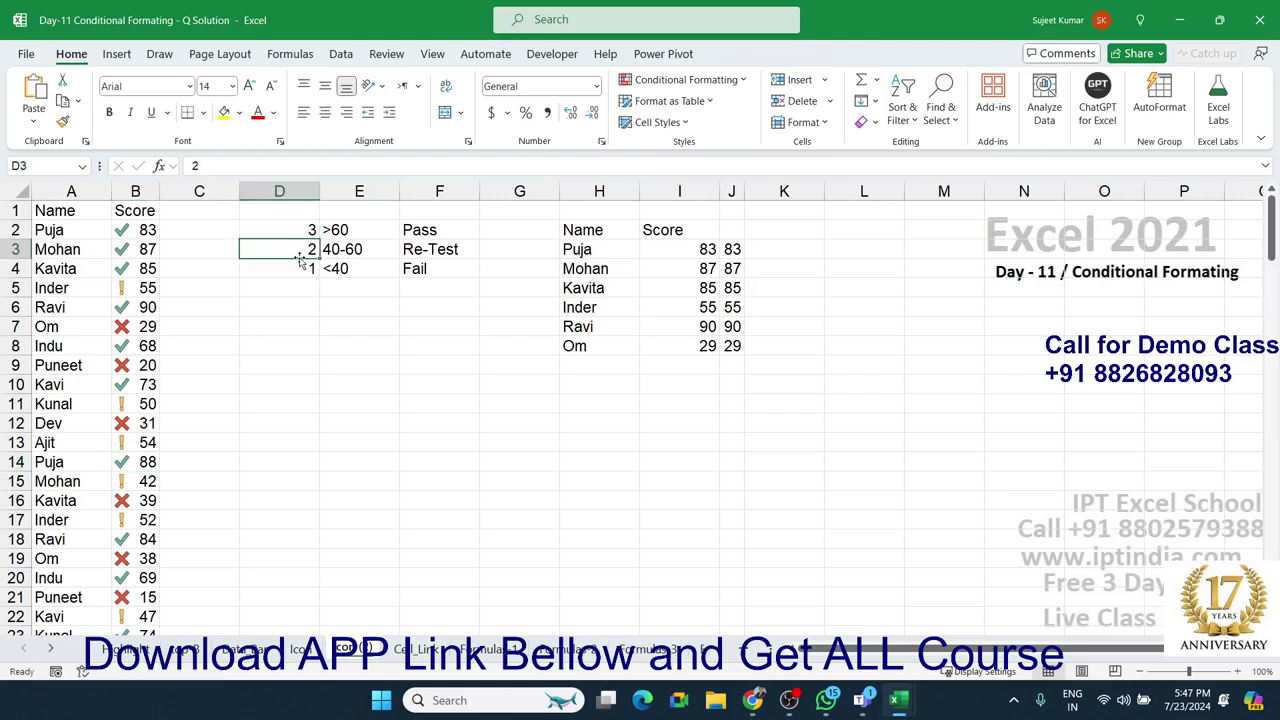
drag(294, 266, 295, 230)
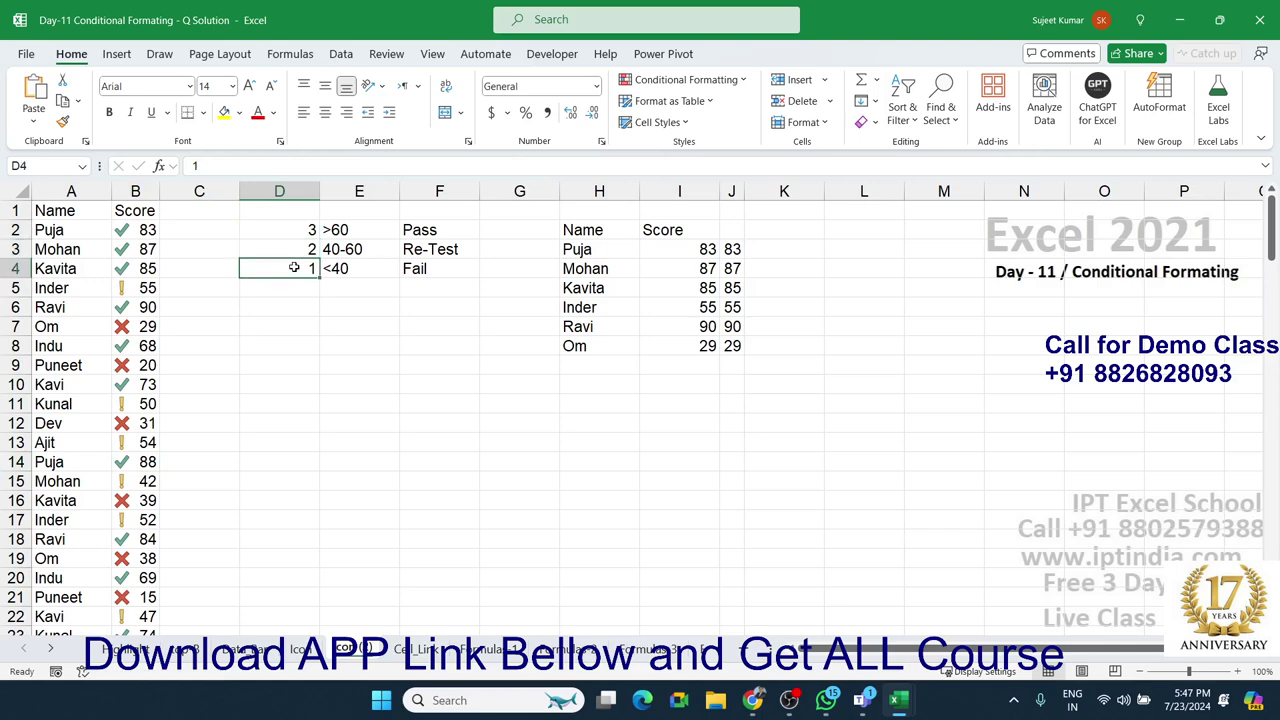
Give D2:D4 the 3 Symbols tick, warning and cross icon set
click(657, 80)
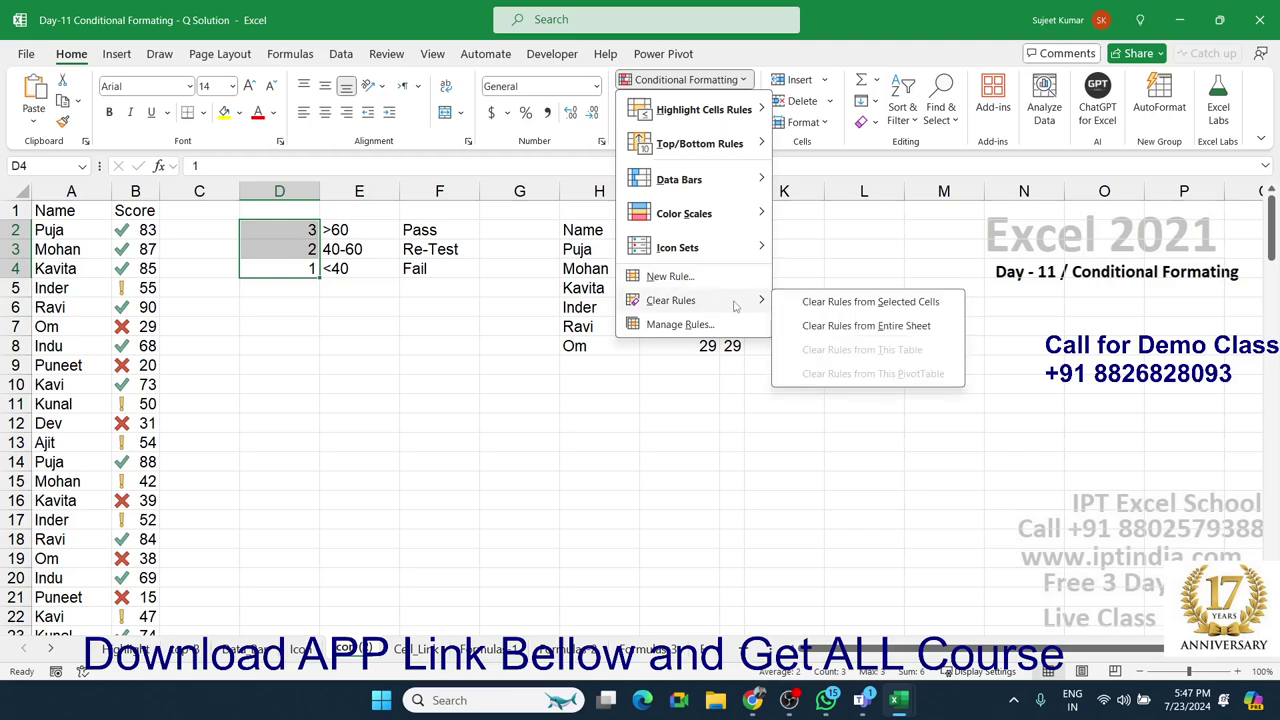
mouse_move(701, 100)
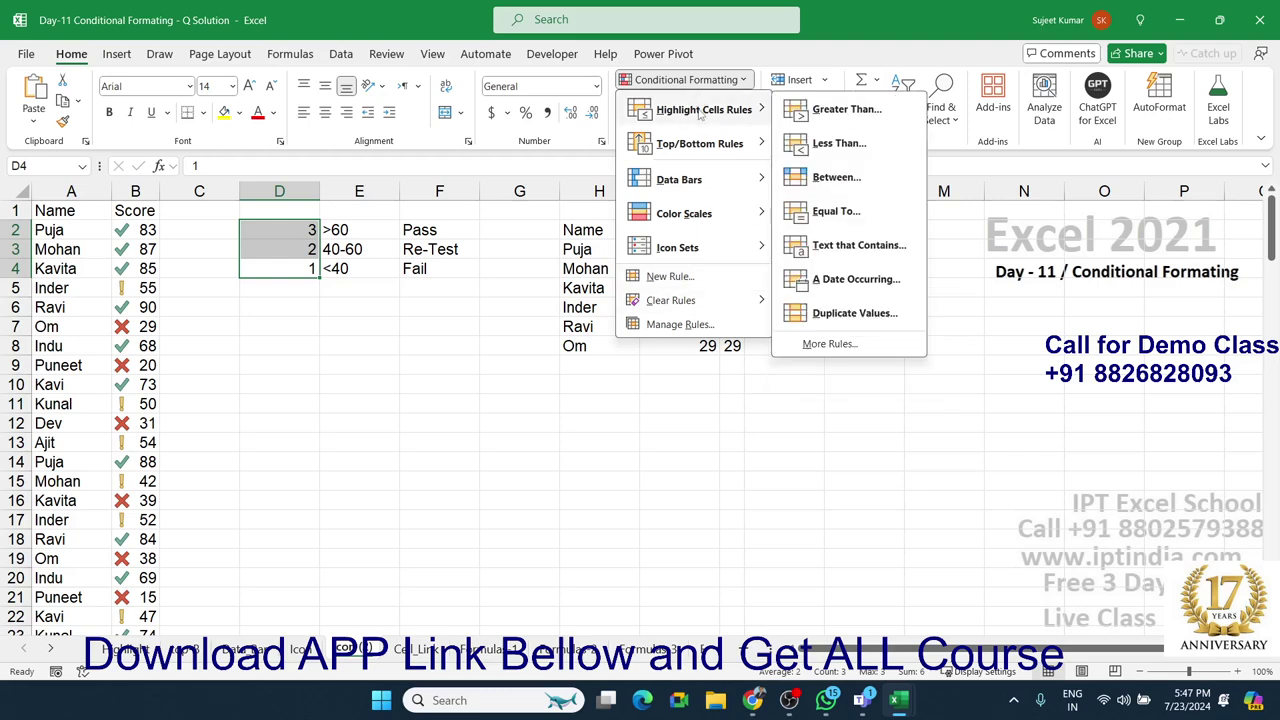
mouse_move(688, 252)
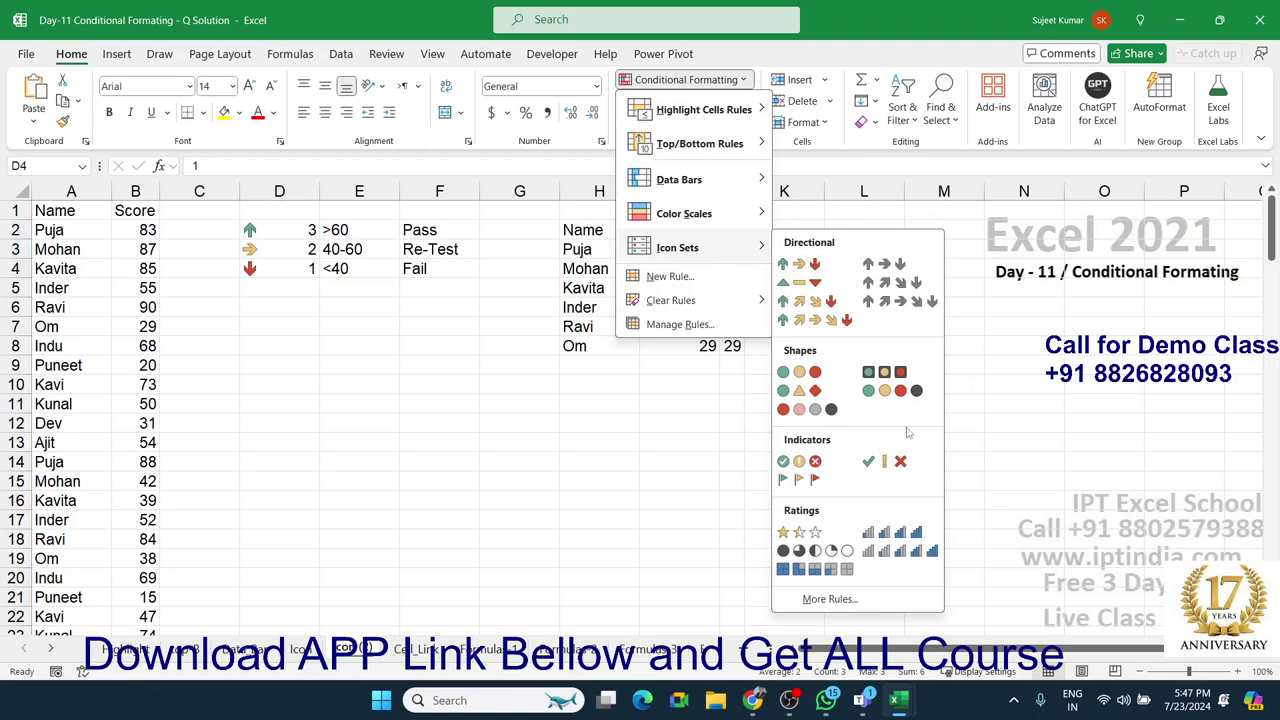
click(899, 460)
Edit the D2:D4 icon rule to Show Icon Only and apply it
click(685, 79)
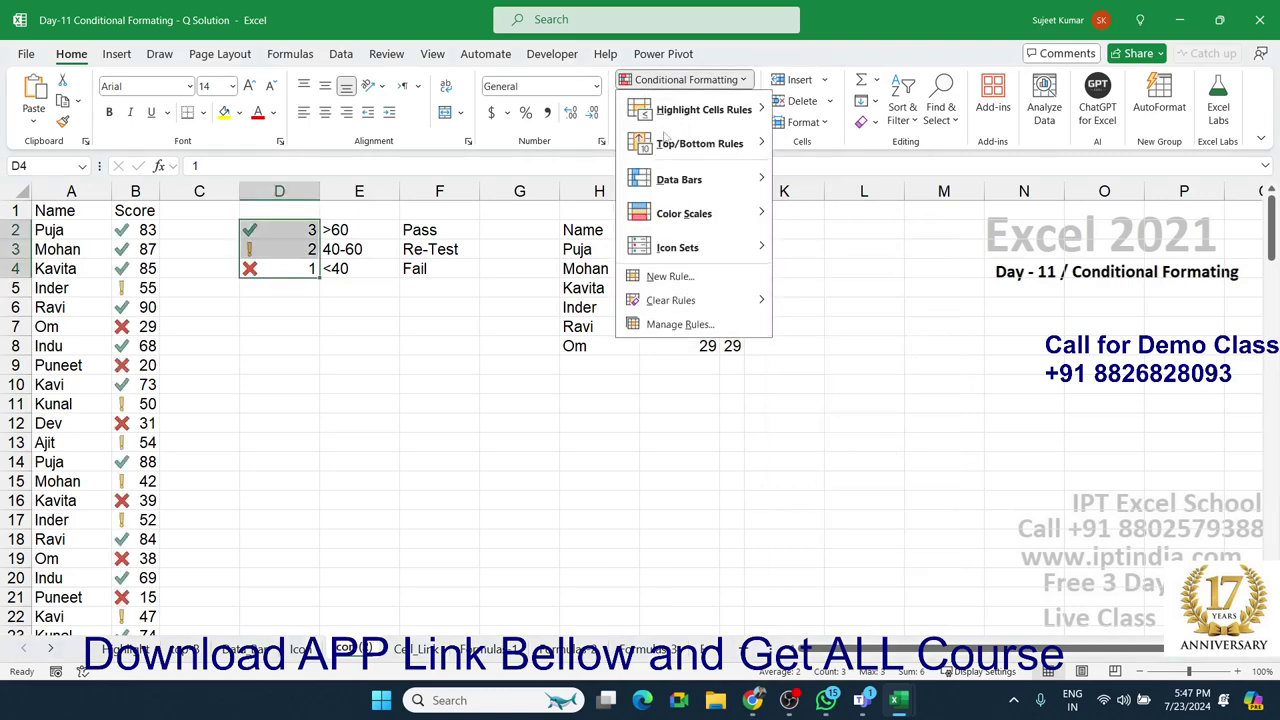
click(690, 324)
double_click(726, 345)
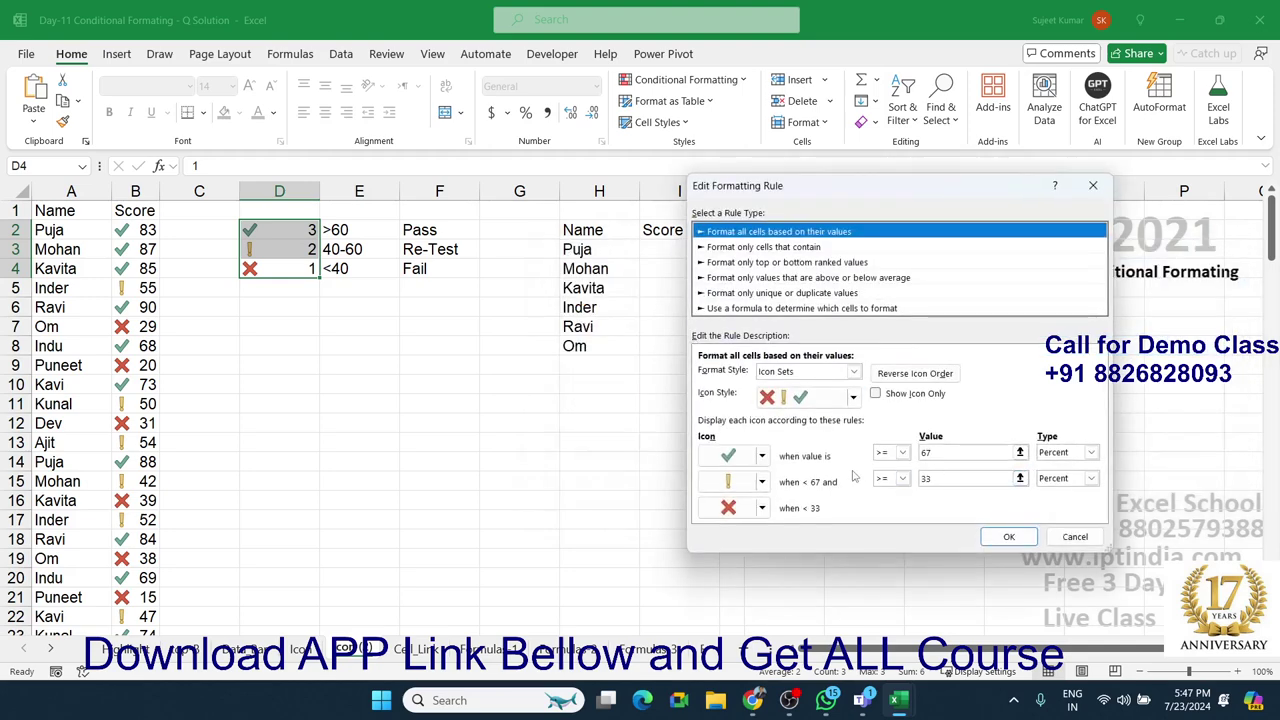
click(875, 394)
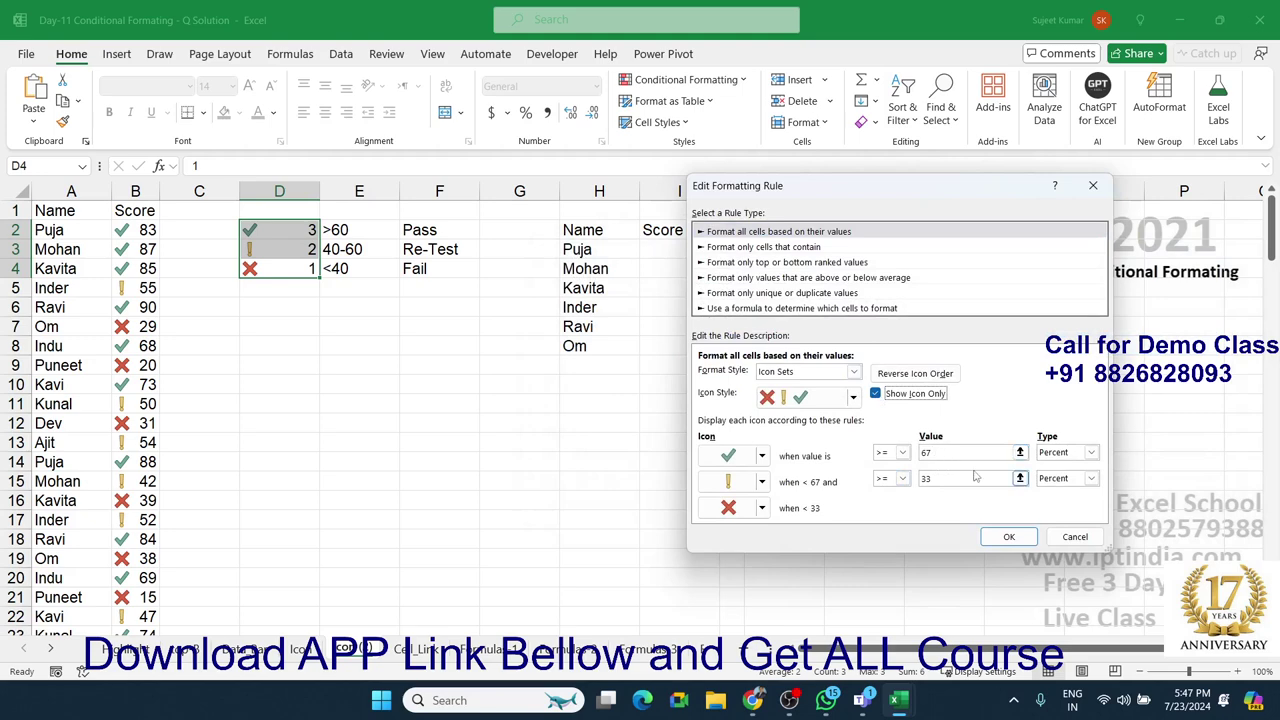
click(1009, 537)
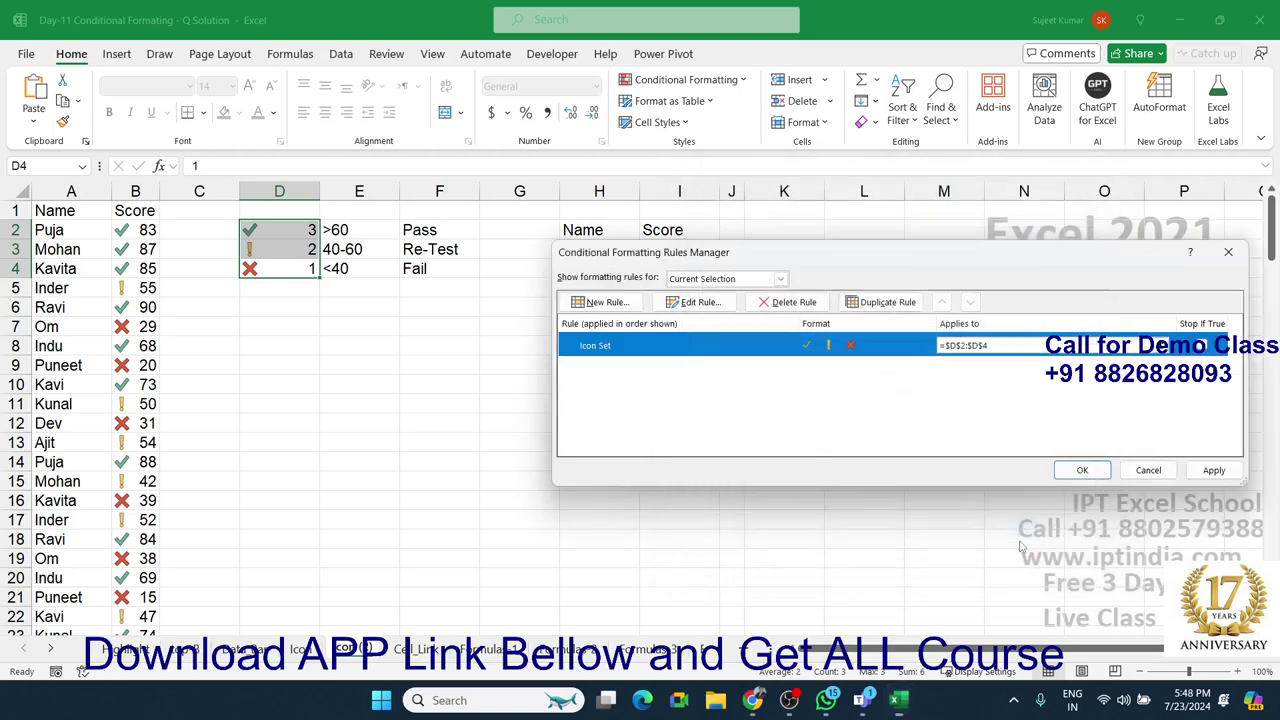
click(1214, 470)
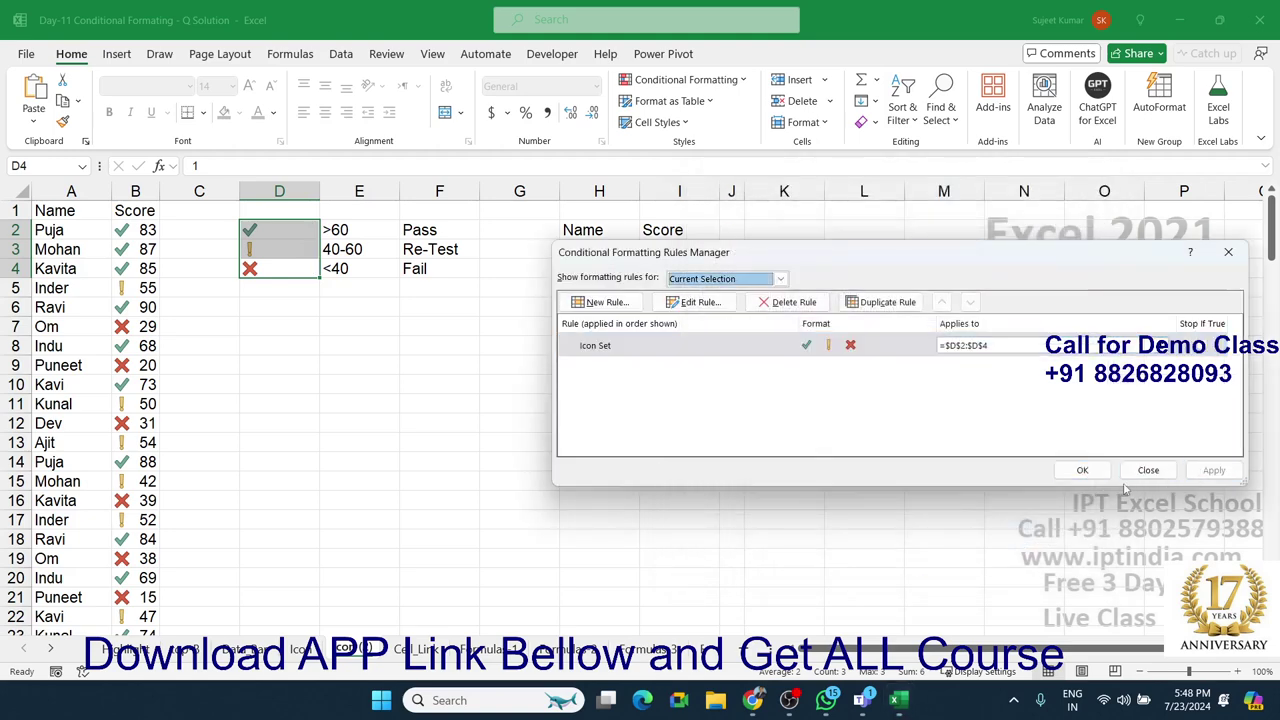
click(1084, 471)
click(851, 483)
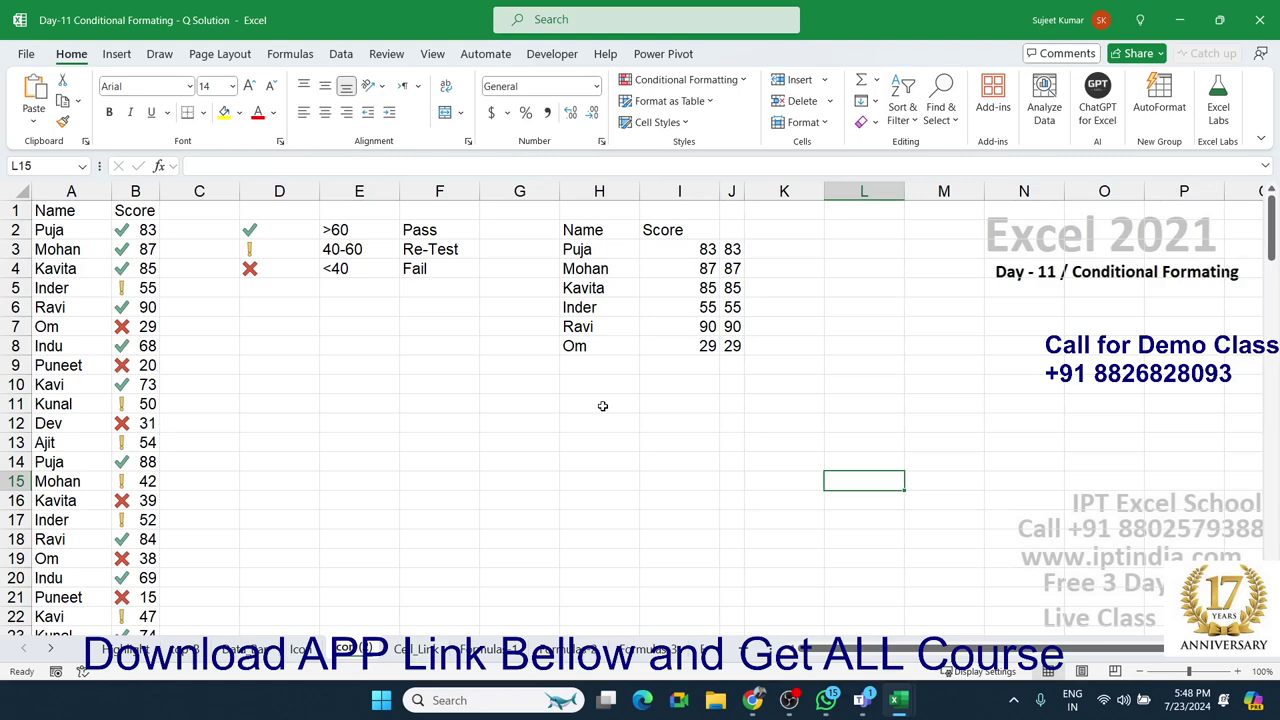
On the Cell_Link sheet, clear all existing conditional formatting rules
click(402, 649)
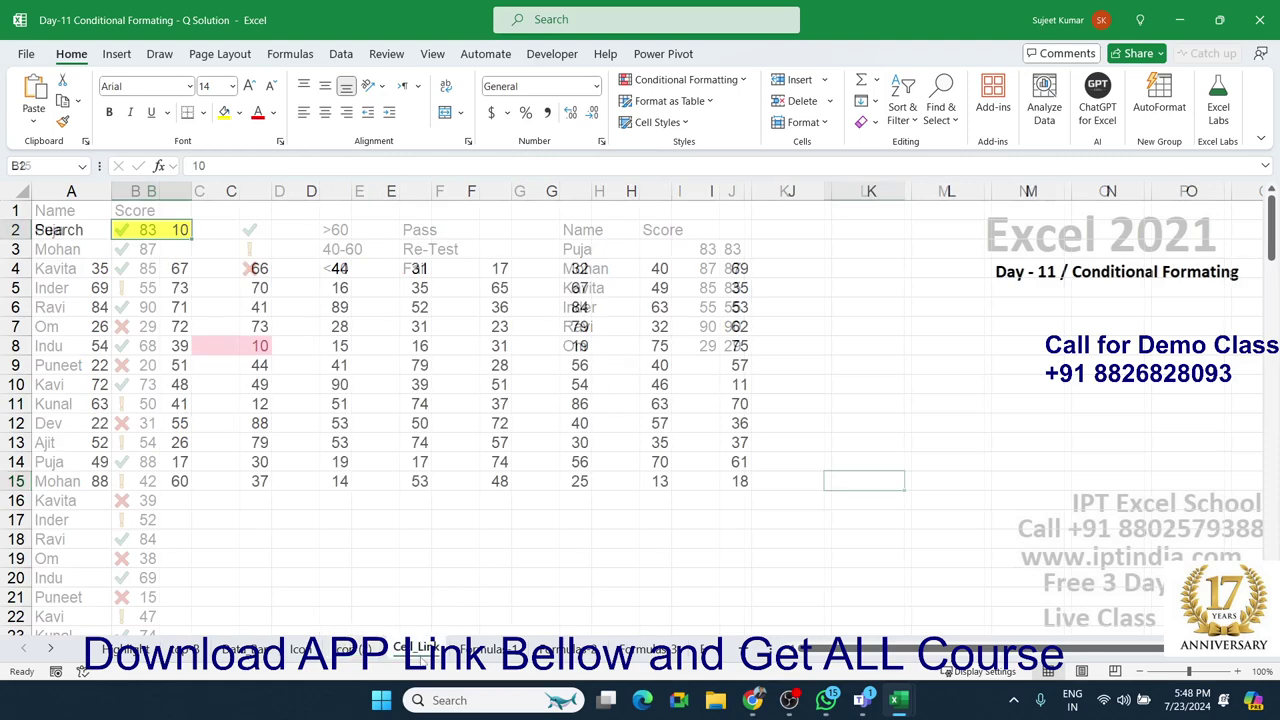
click(374, 538)
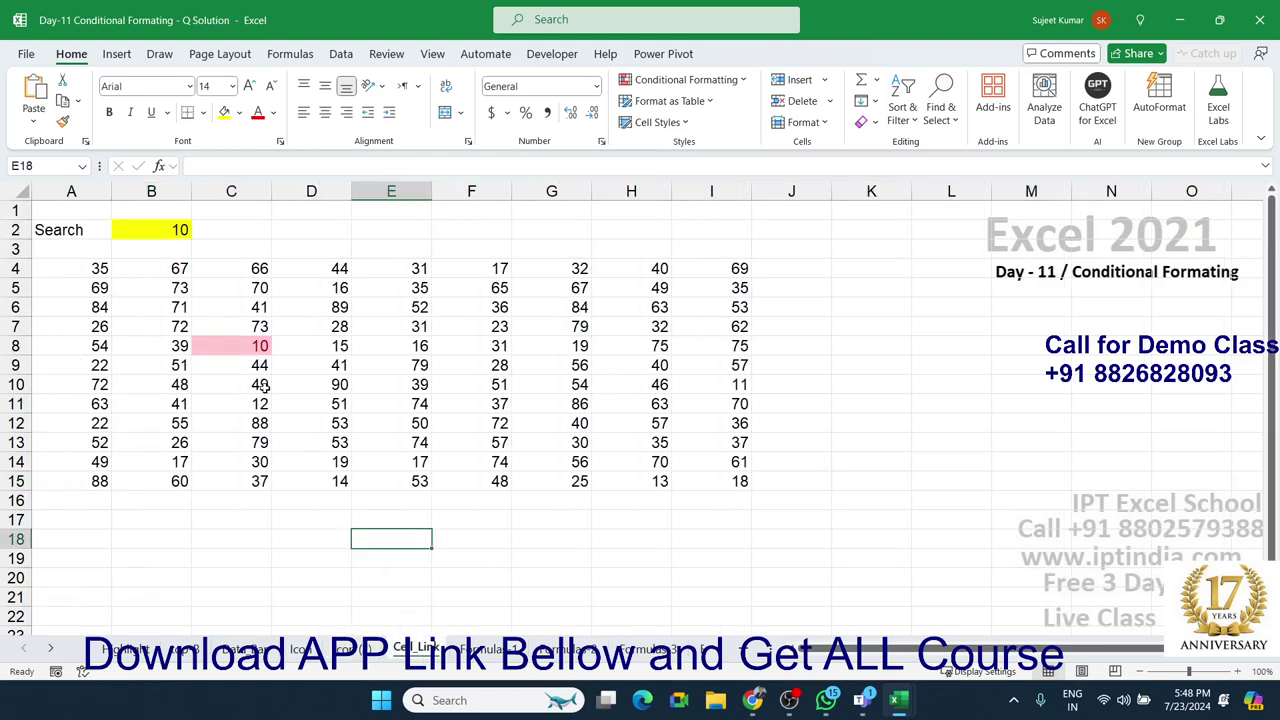
click(158, 234)
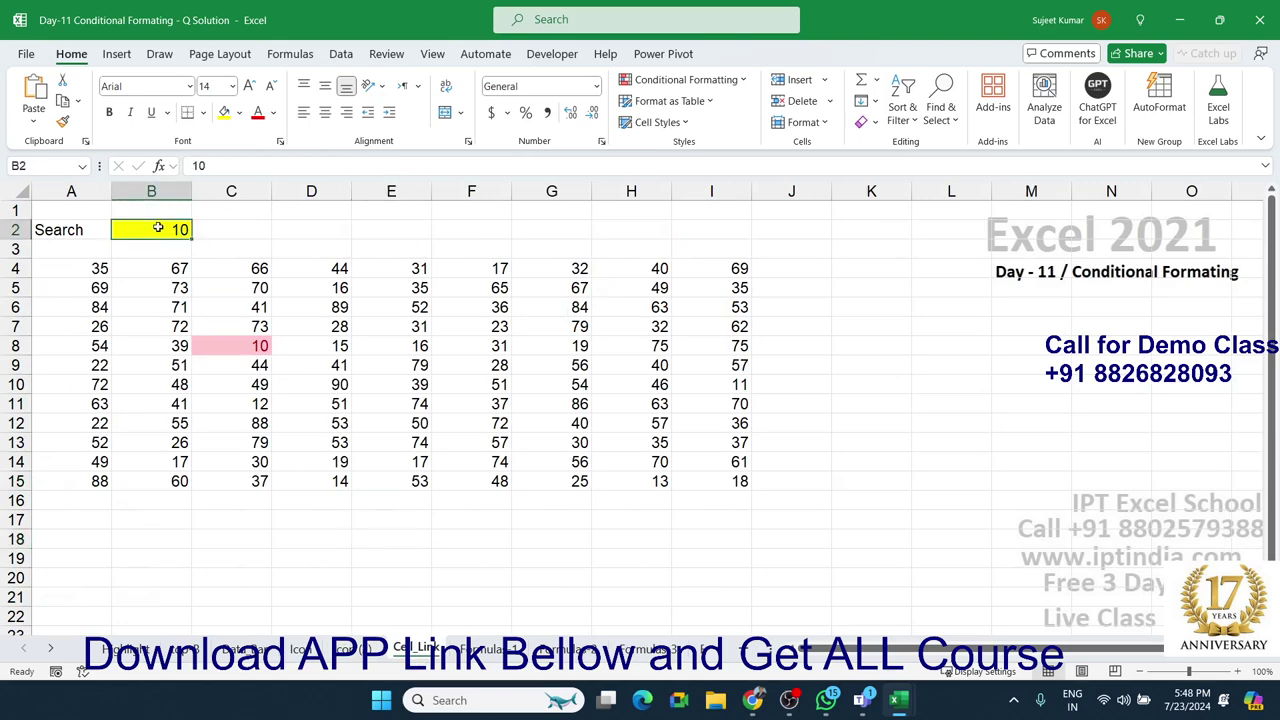
mouse_move(117, 271)
mouse_down()
mouse_move(718, 442)
mouse_move(735, 478)
mouse_up()
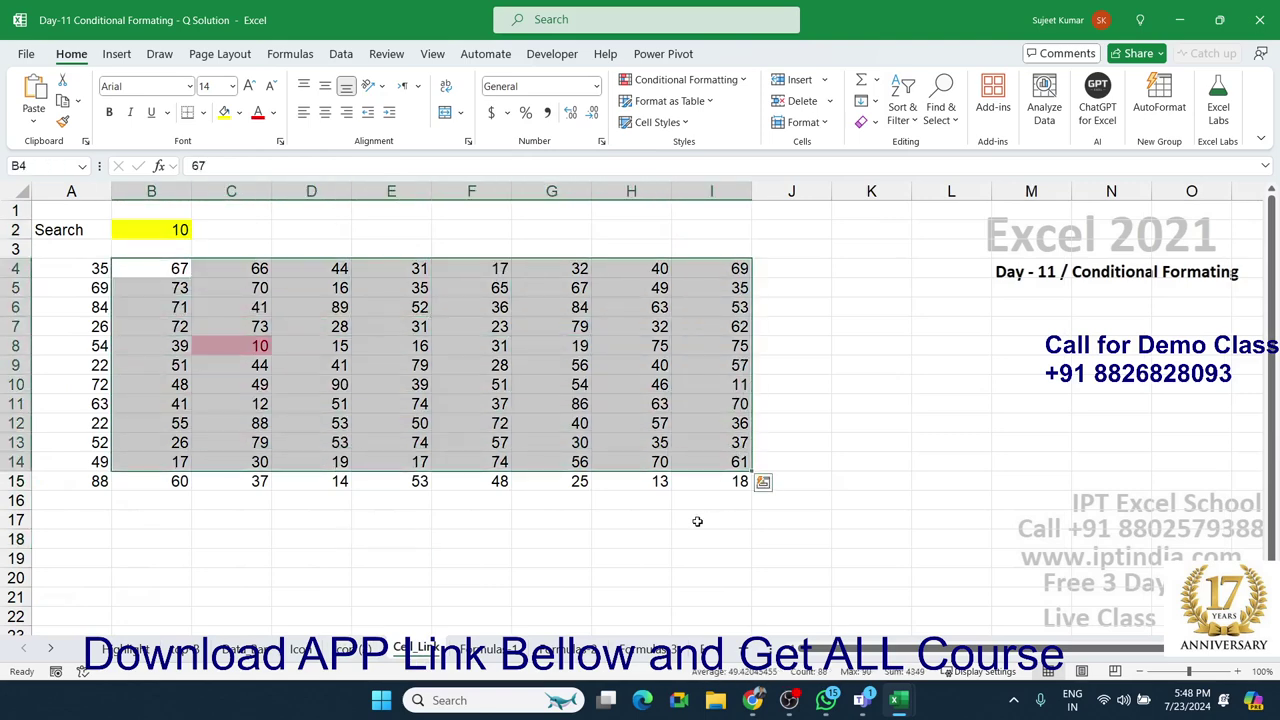
click(700, 520)
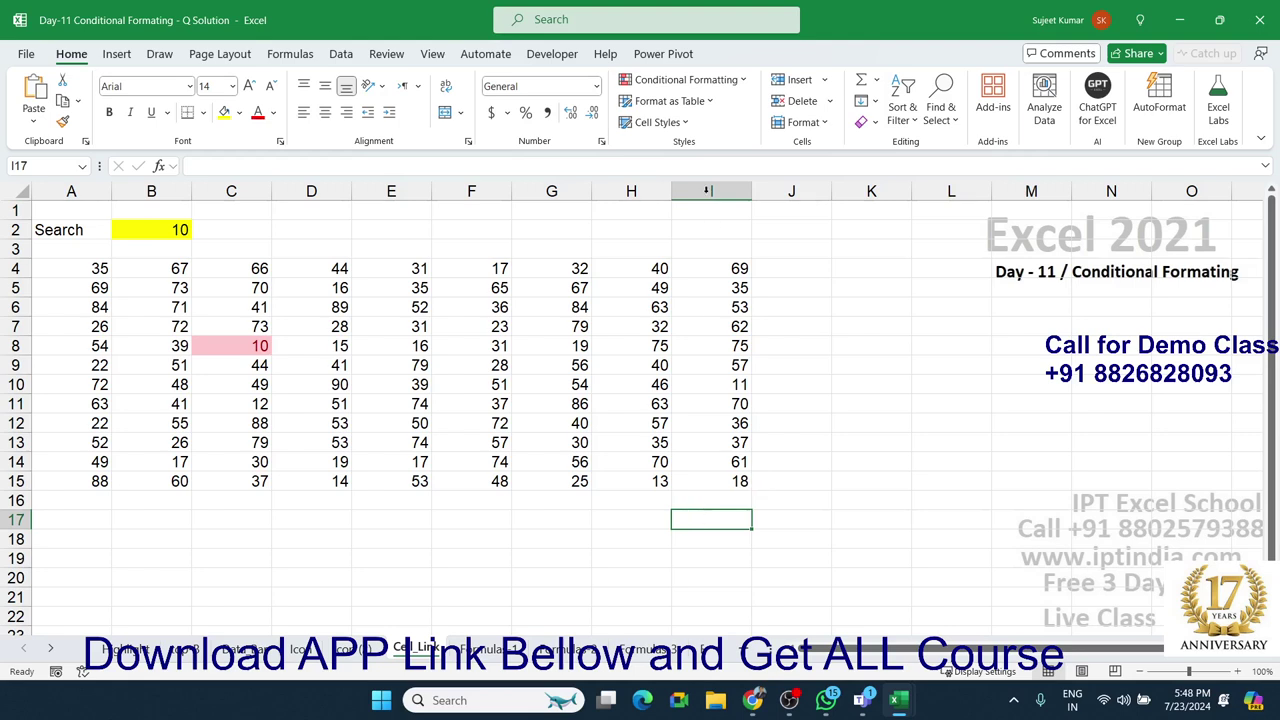
click(700, 80)
mouse_move(724, 303)
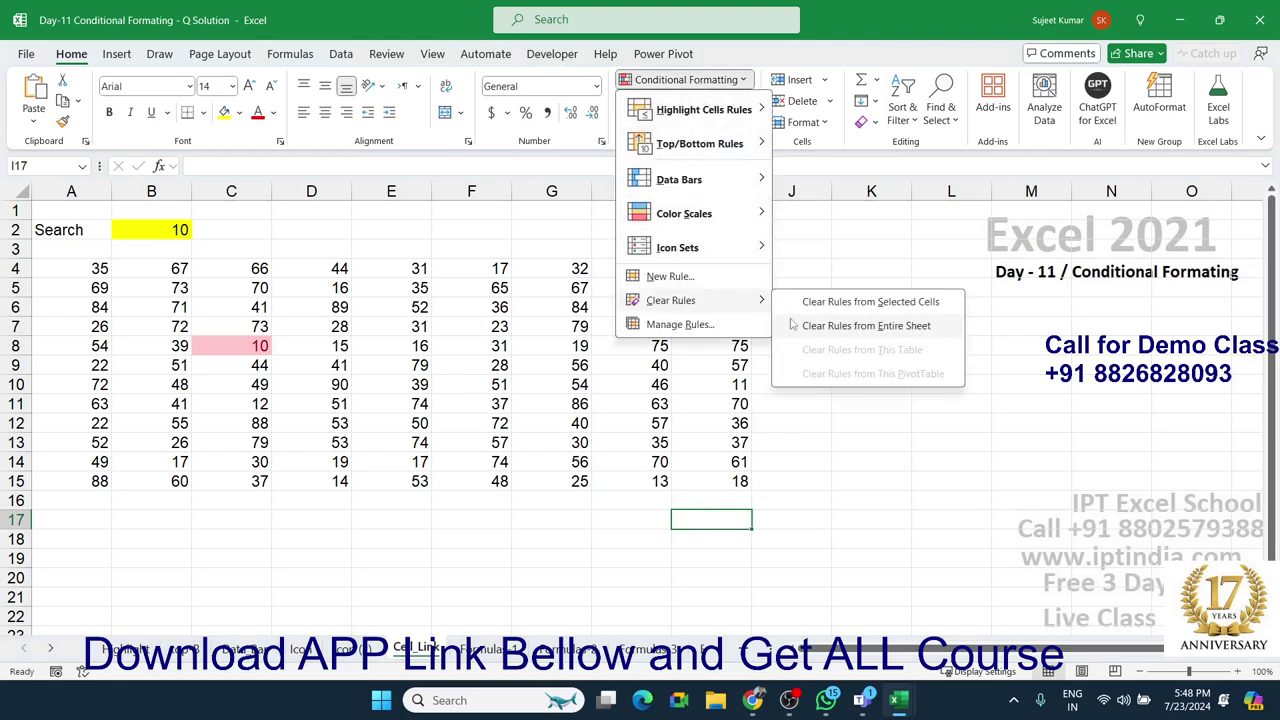
click(800, 326)
click(71, 270)
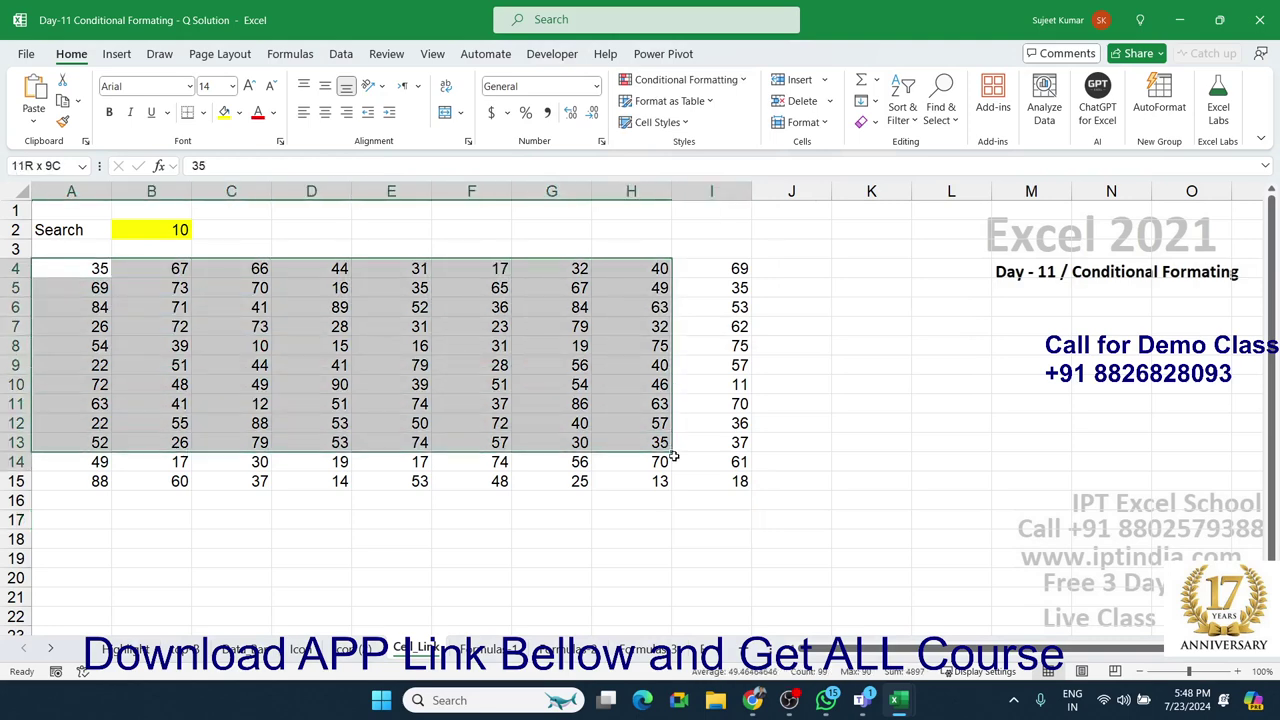
Add an Equal To rule on grid A4:I15 comparing against =$B$2 with light red fill
drag(71, 270, 745, 484)
click(690, 82)
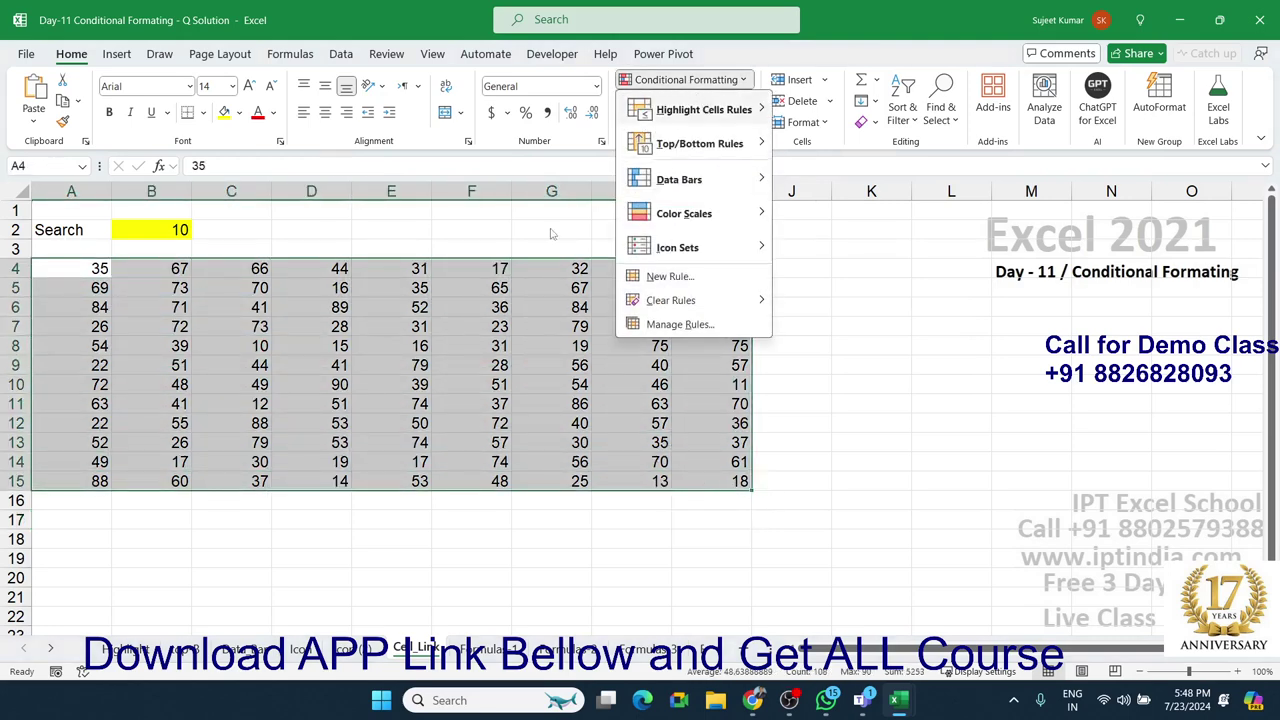
mouse_move(700, 108)
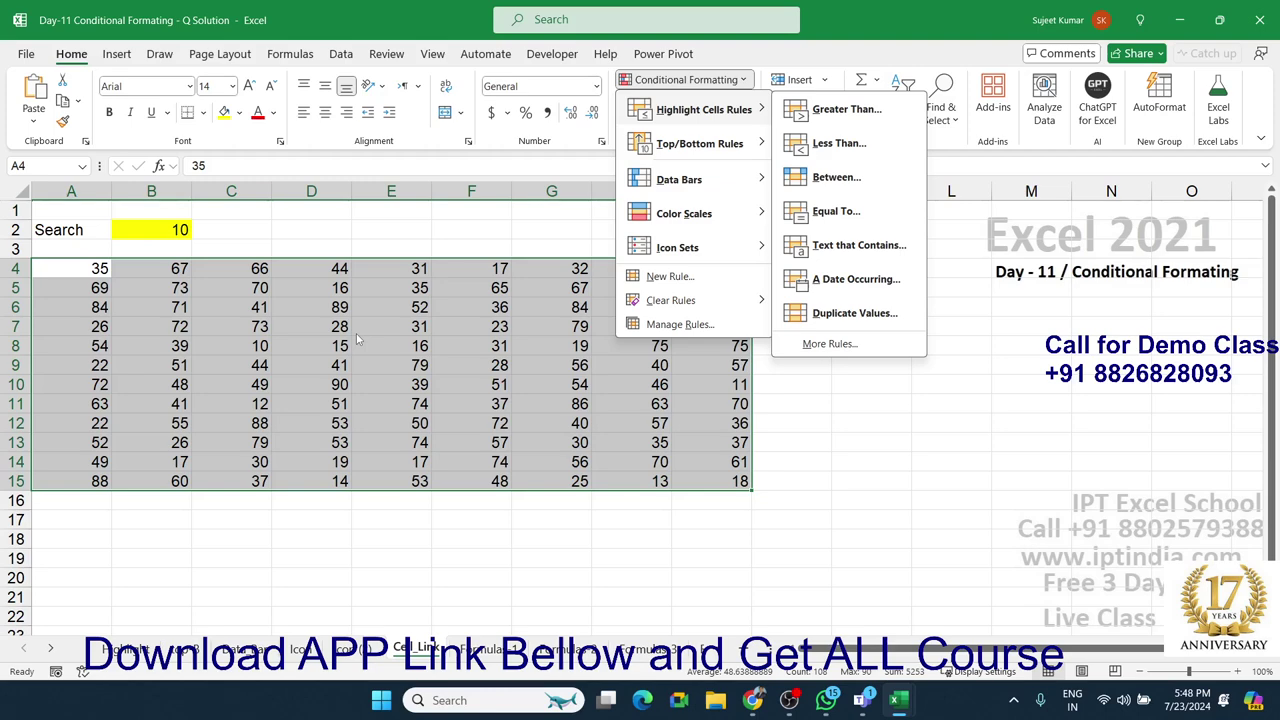
click(836, 211)
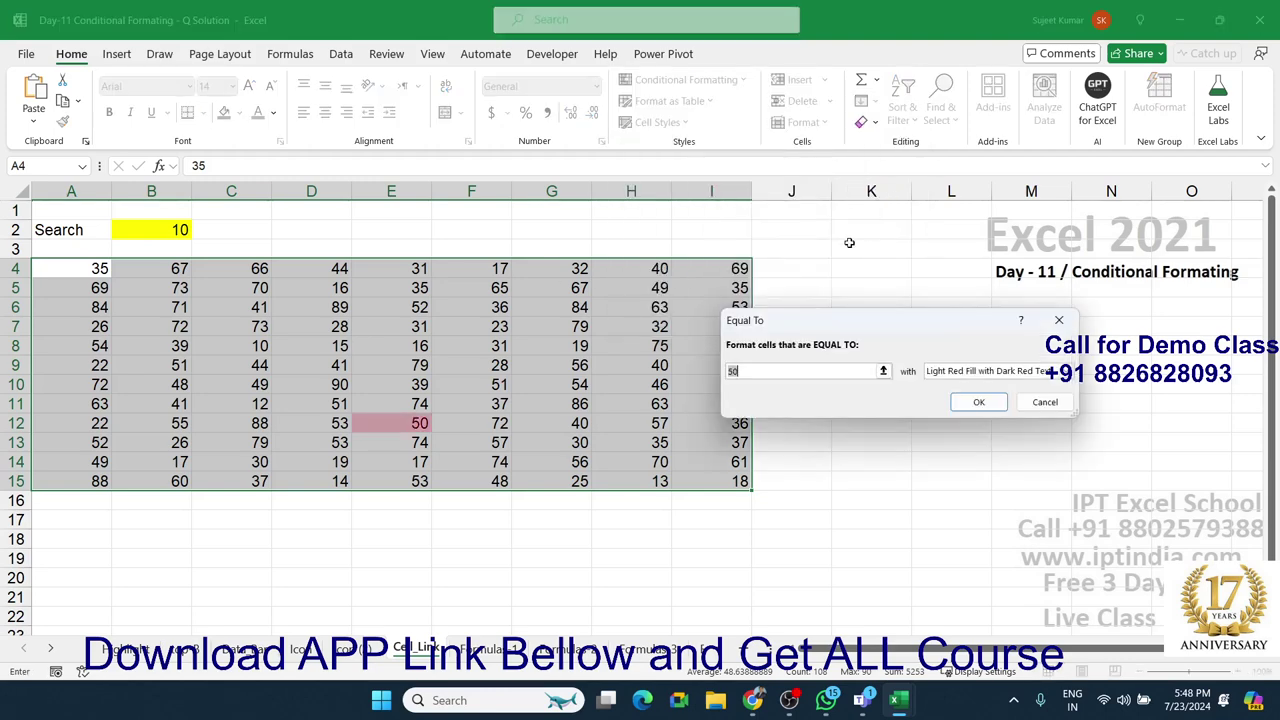
text(10)
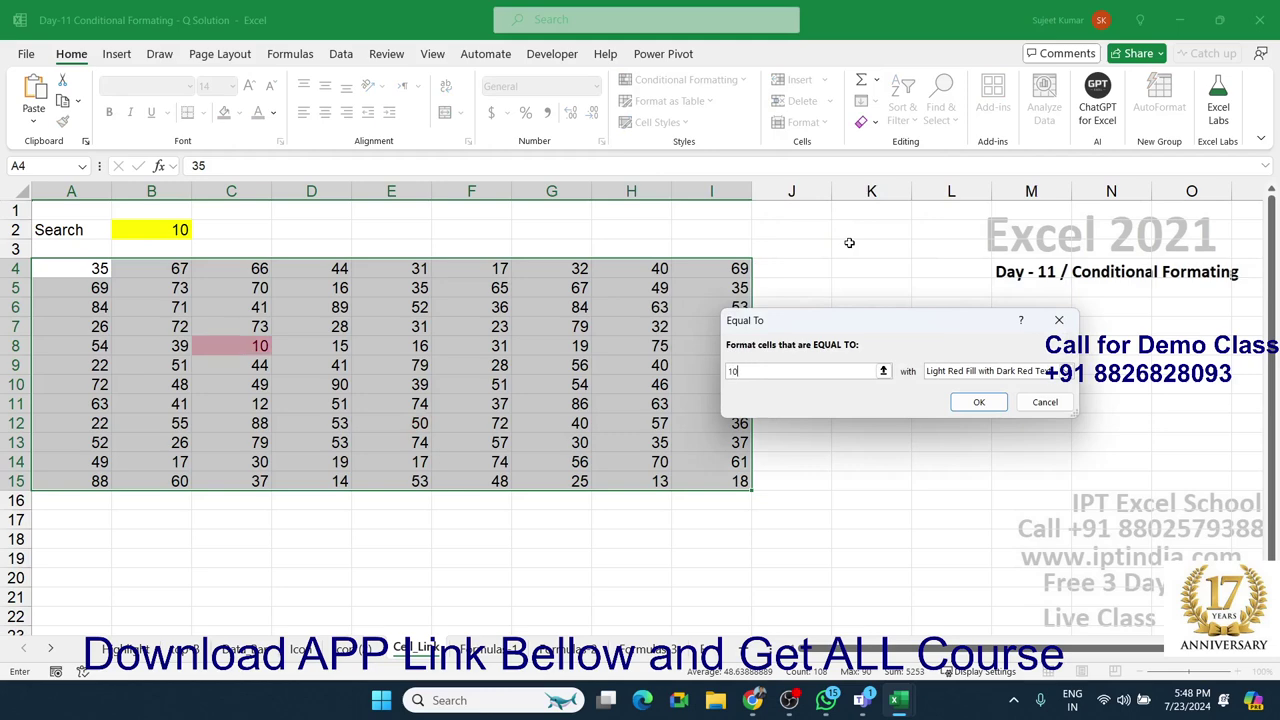
key(BackSpace)
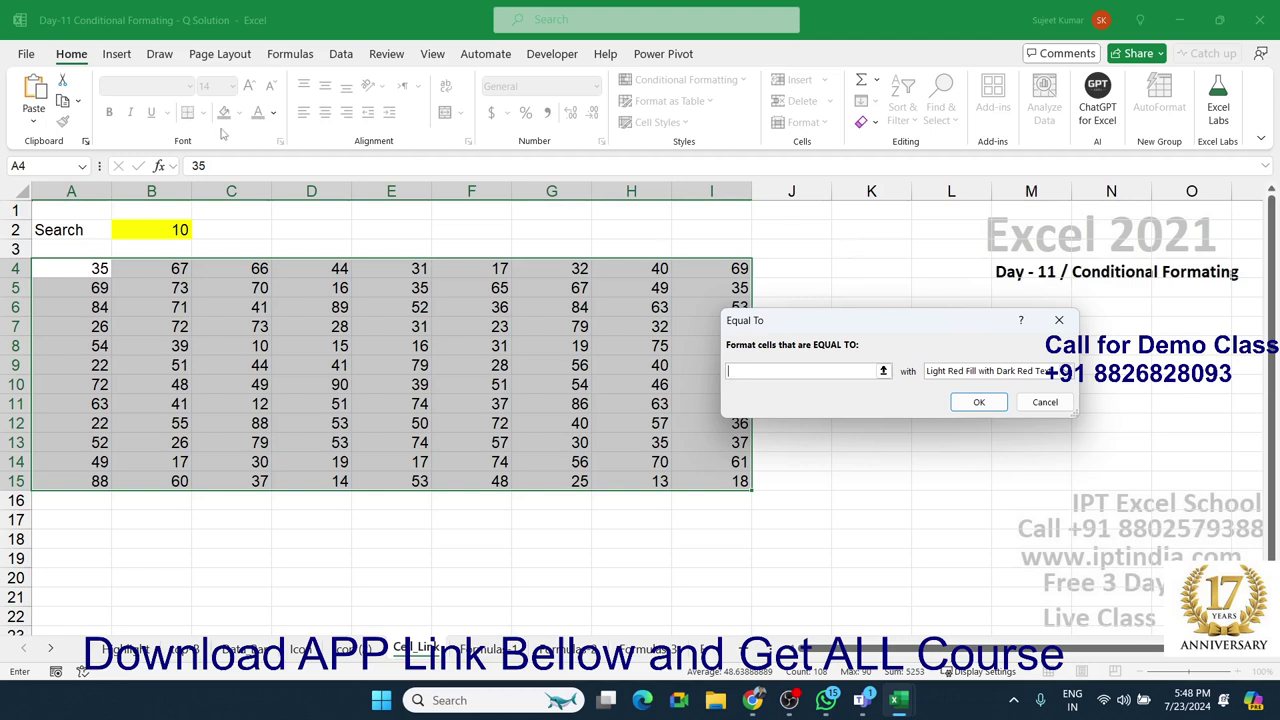
click(165, 222)
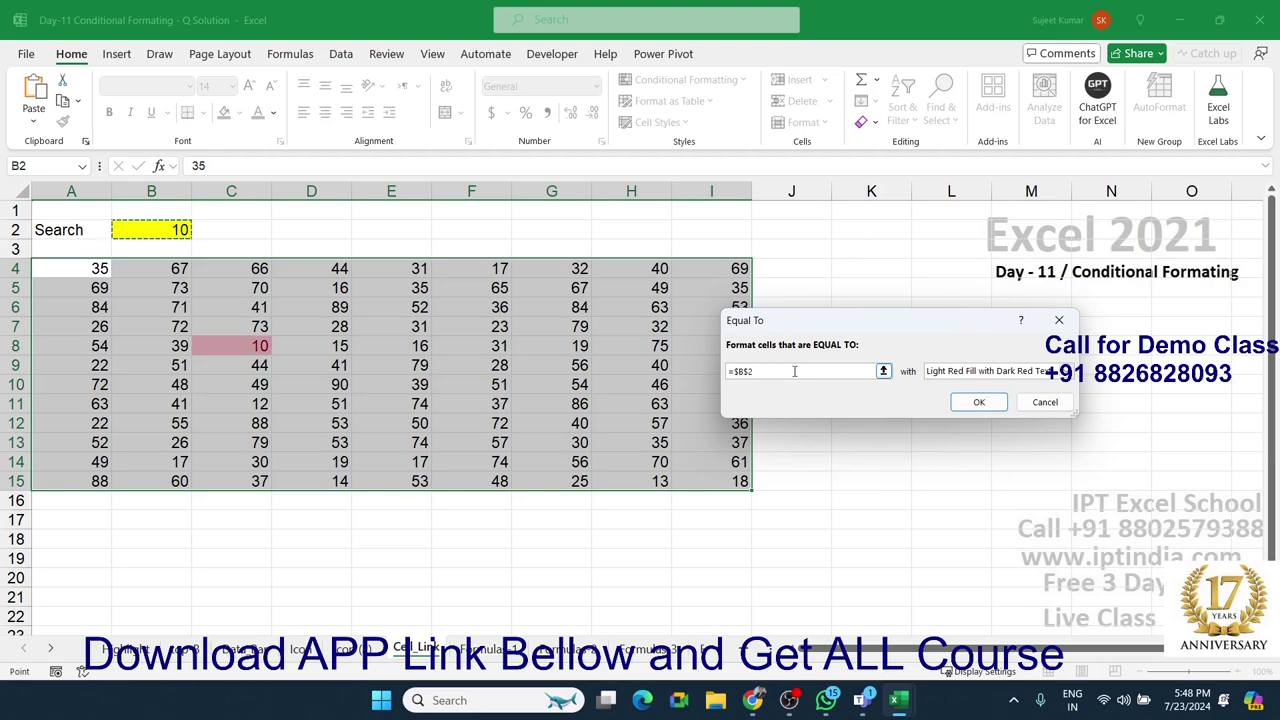
click(745, 371)
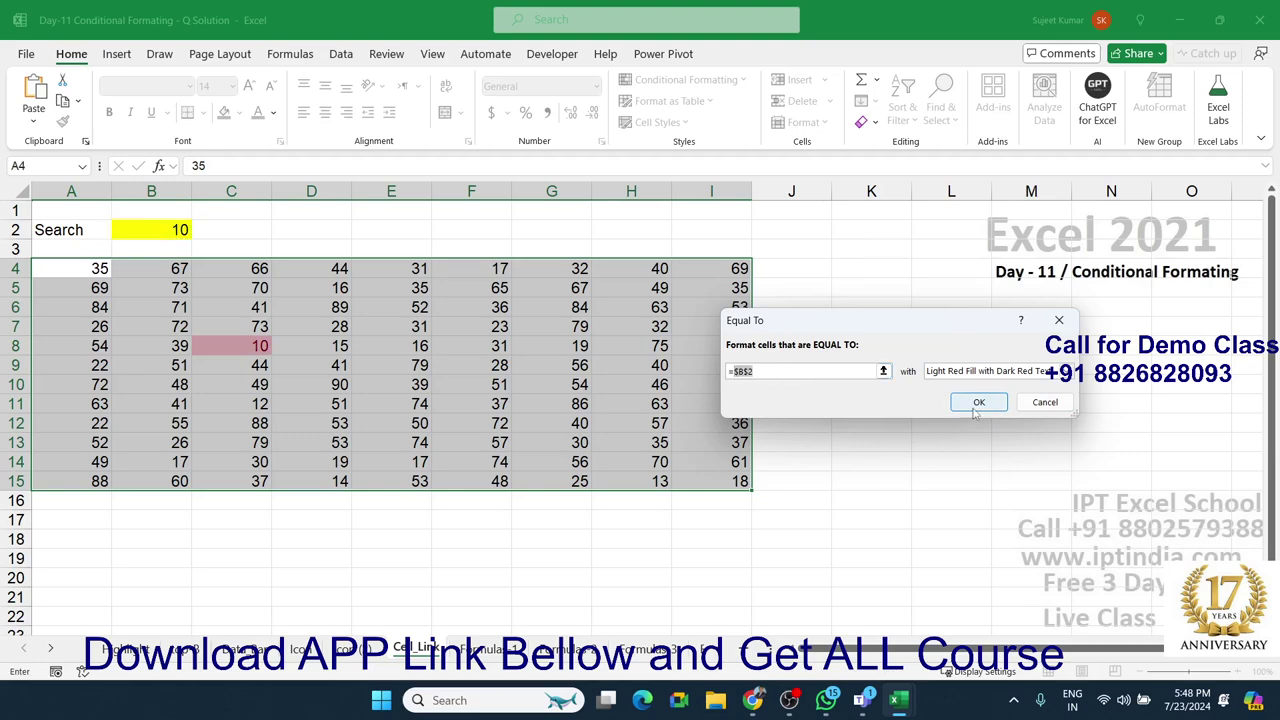
click(978, 402)
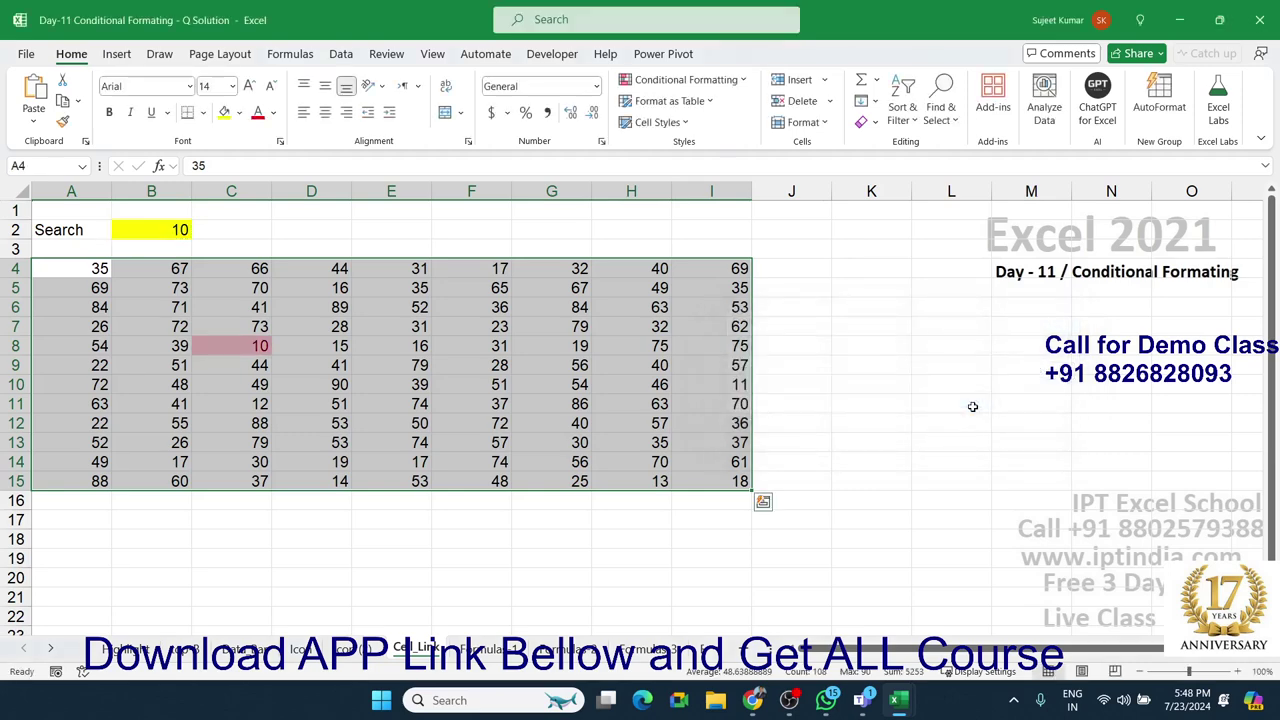
Enter 20, then 56, as the Search value in B2
click(177, 230)
text(20)
key(Return)
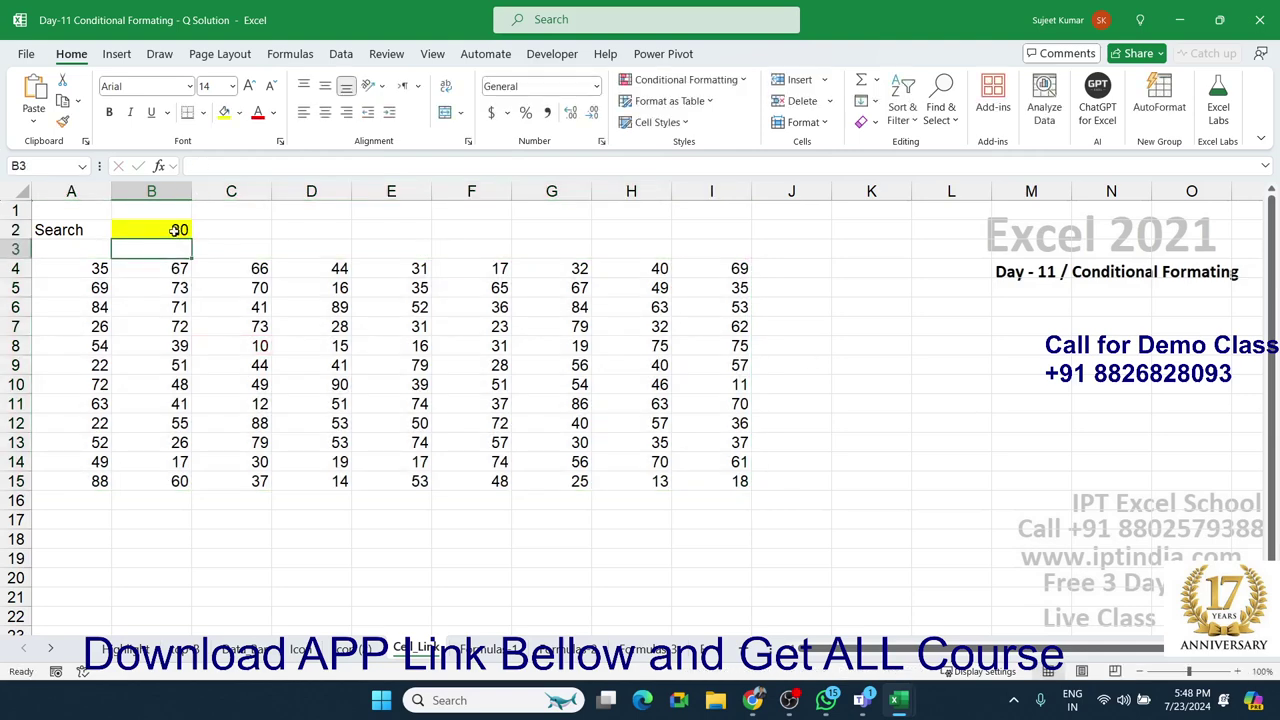
click(177, 230)
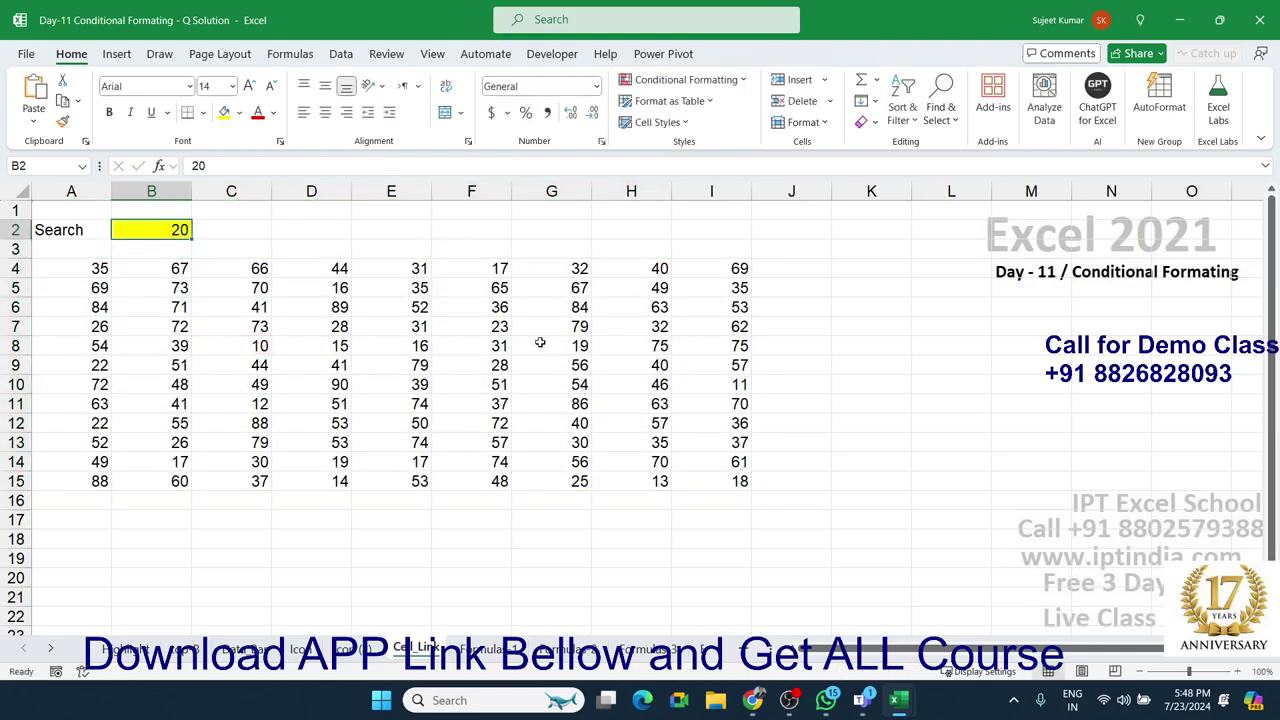
text(56)
key(Return)
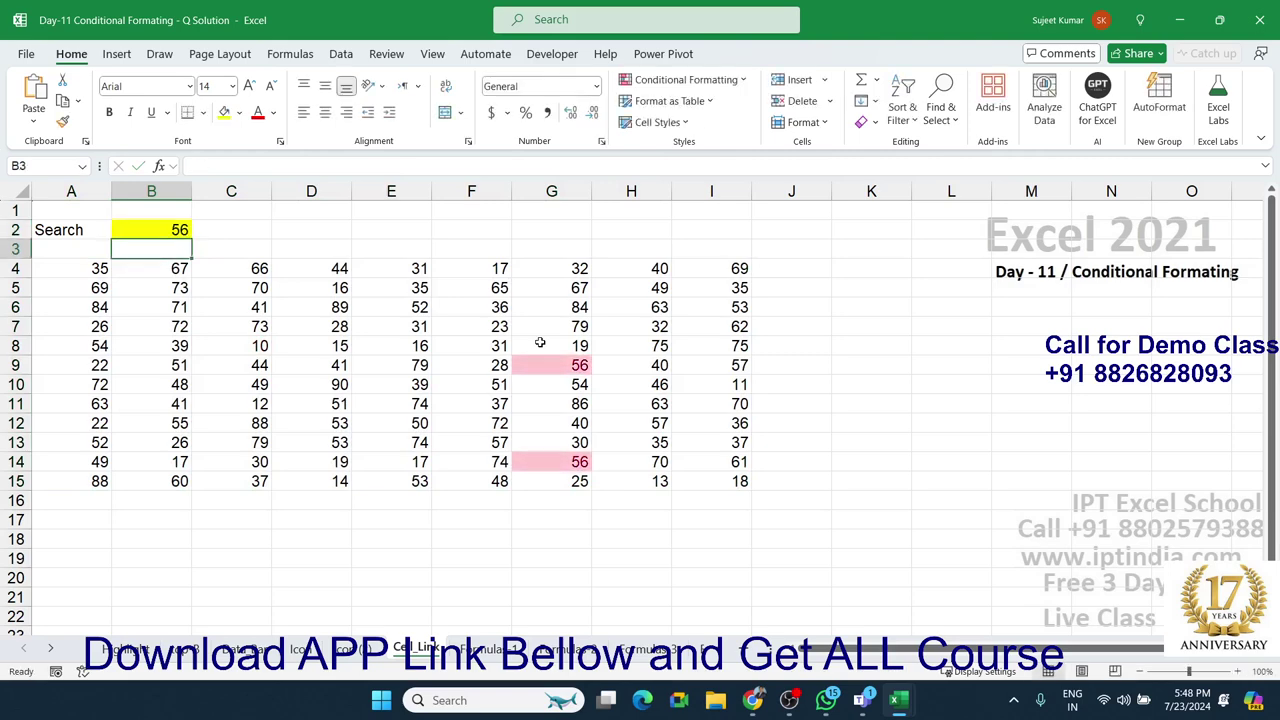
key(Up)
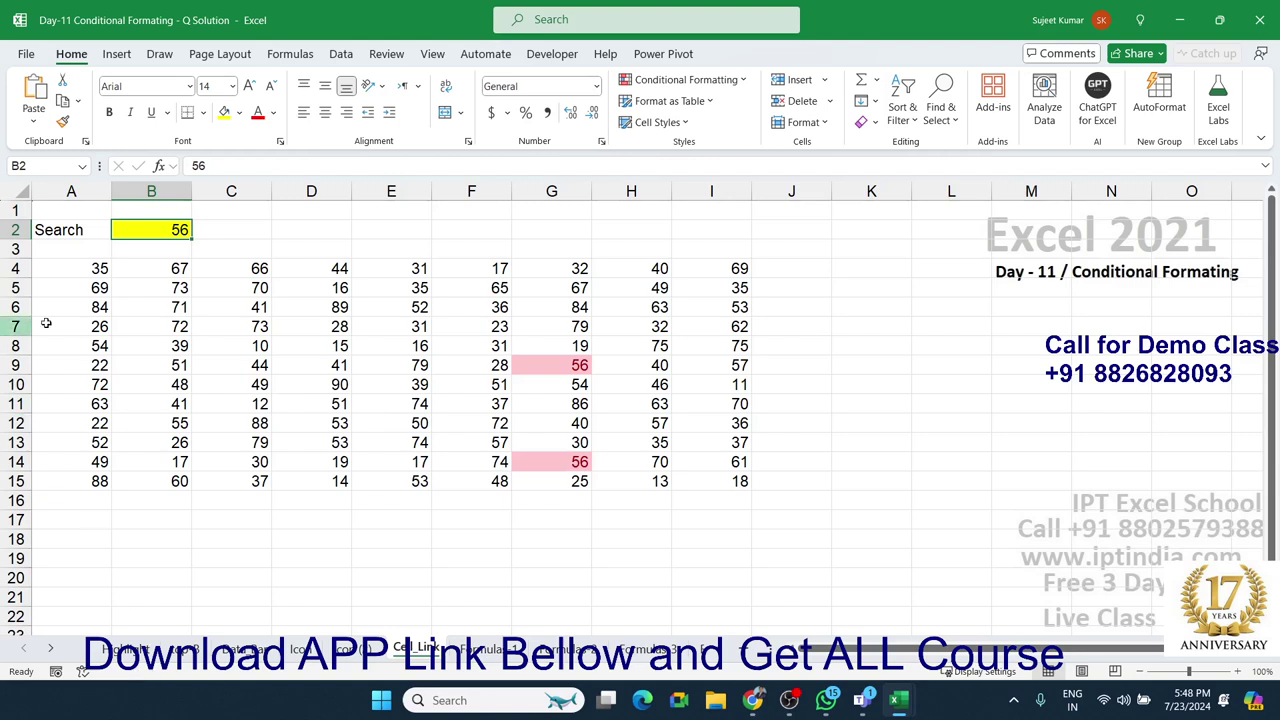
Start another Equal To rule referencing $B$2 on the grid, then cancel it
mouse_move(86, 274)
mouse_down()
mouse_move(517, 429)
mouse_move(745, 488)
mouse_up()
click(686, 80)
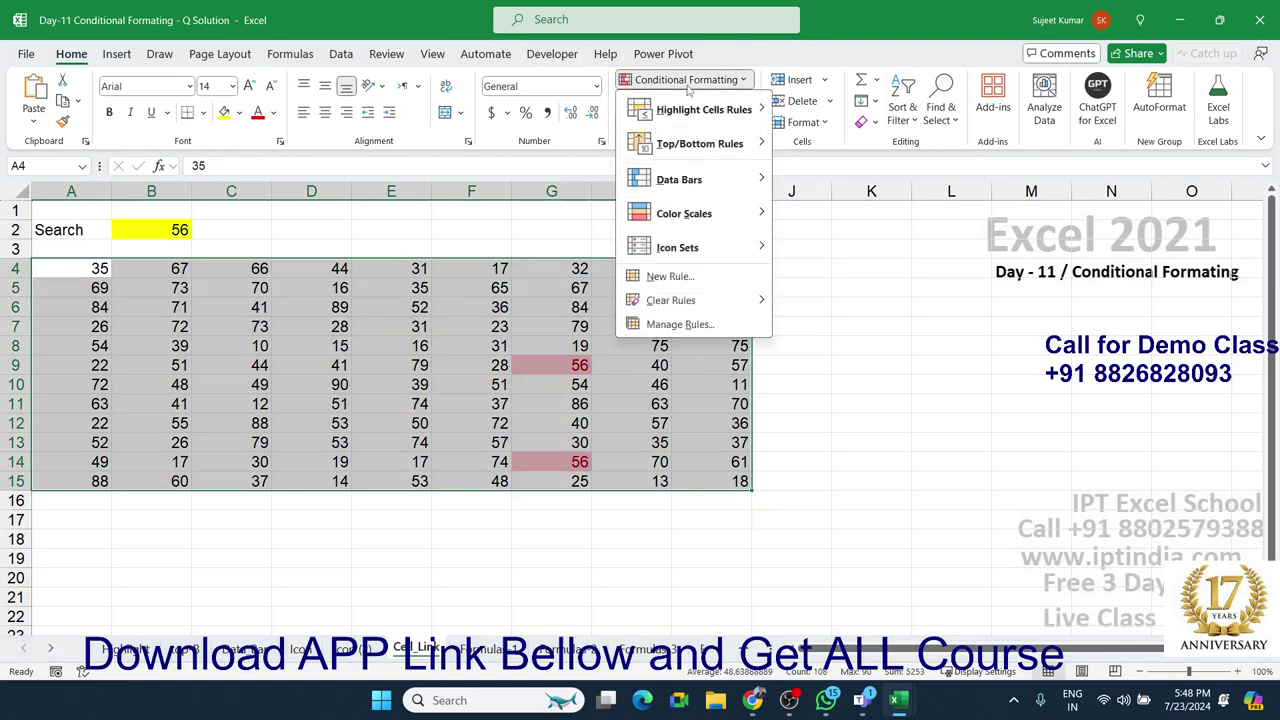
mouse_move(690, 108)
click(836, 211)
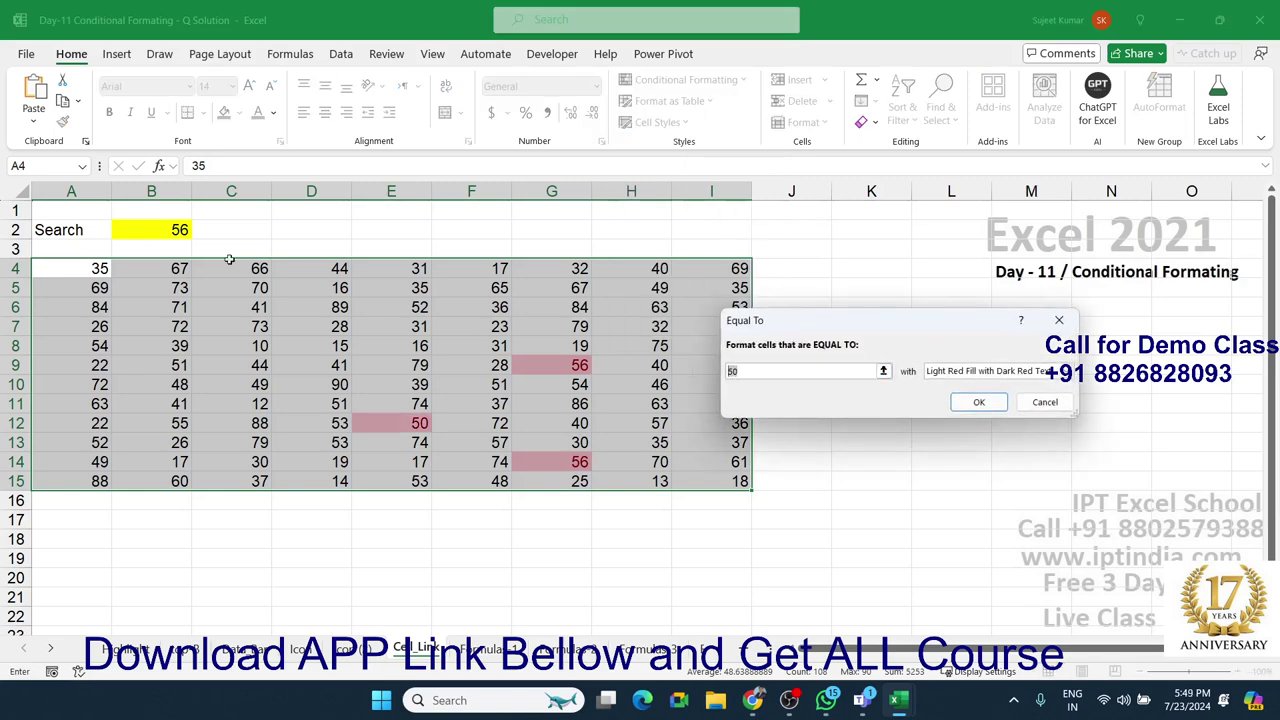
click(162, 233)
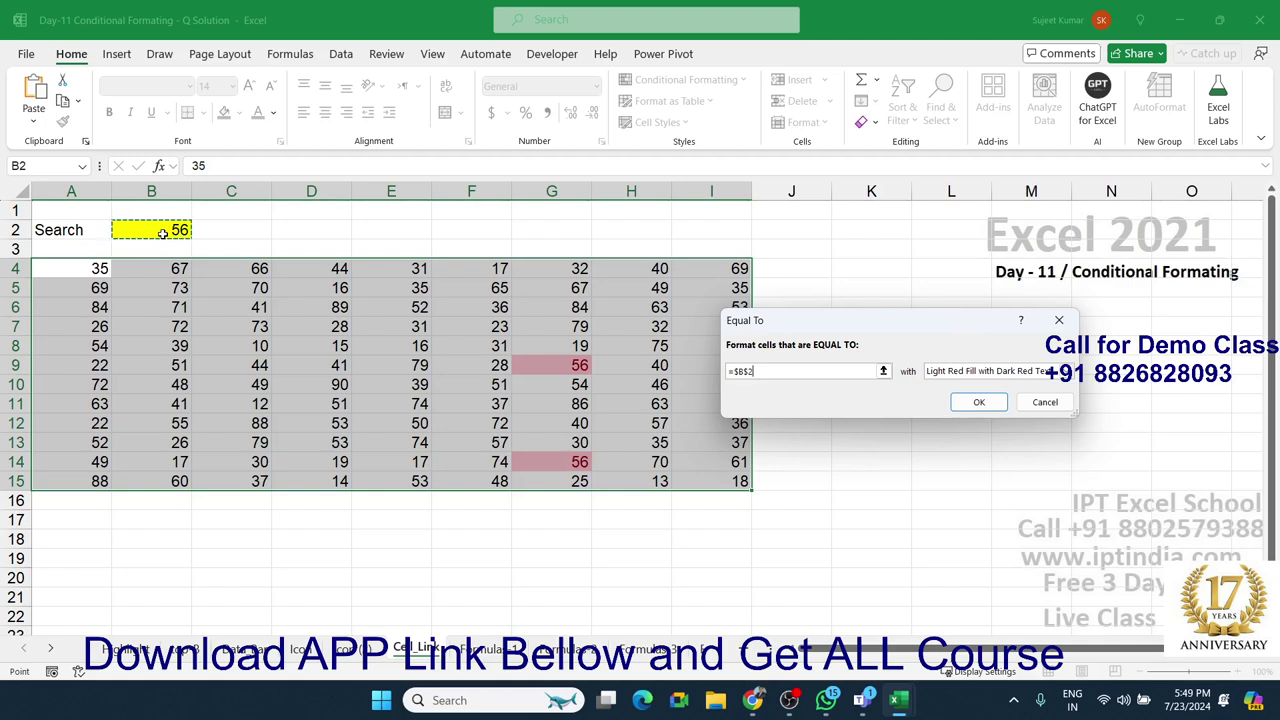
click(1045, 401)
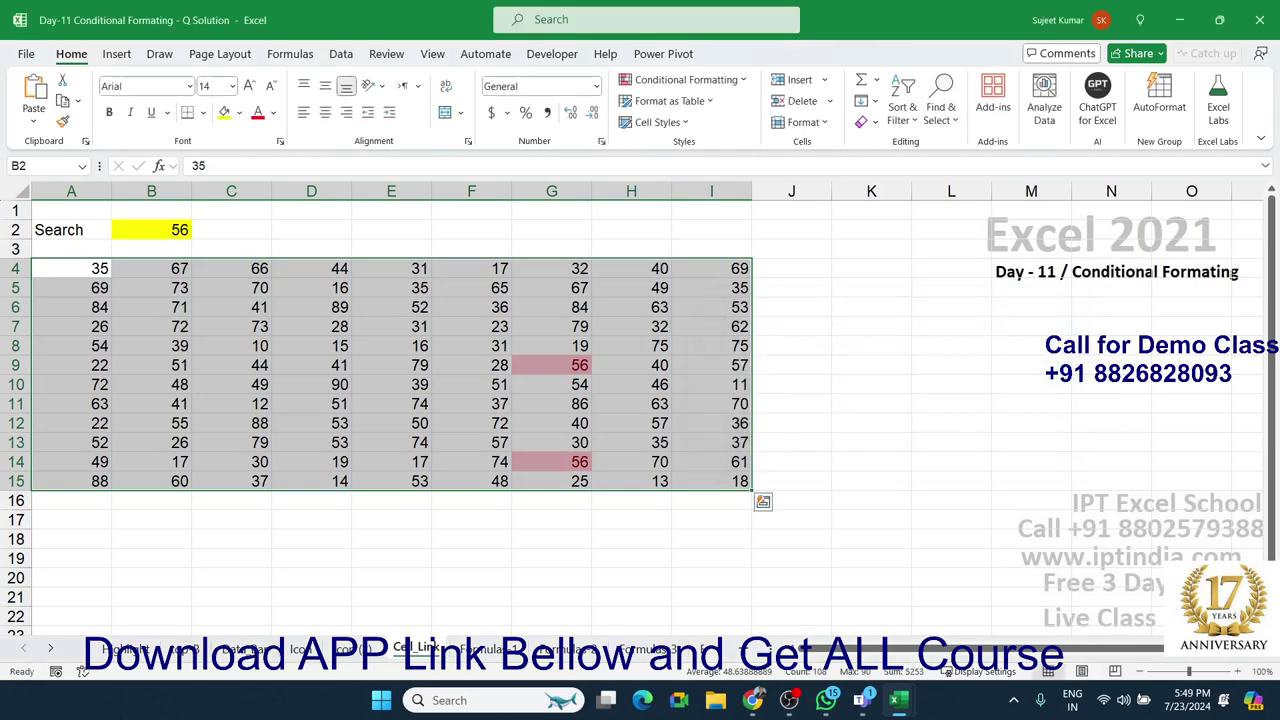
Go to the Formula sheet with the sales table and select F13
key(alt+Tab)
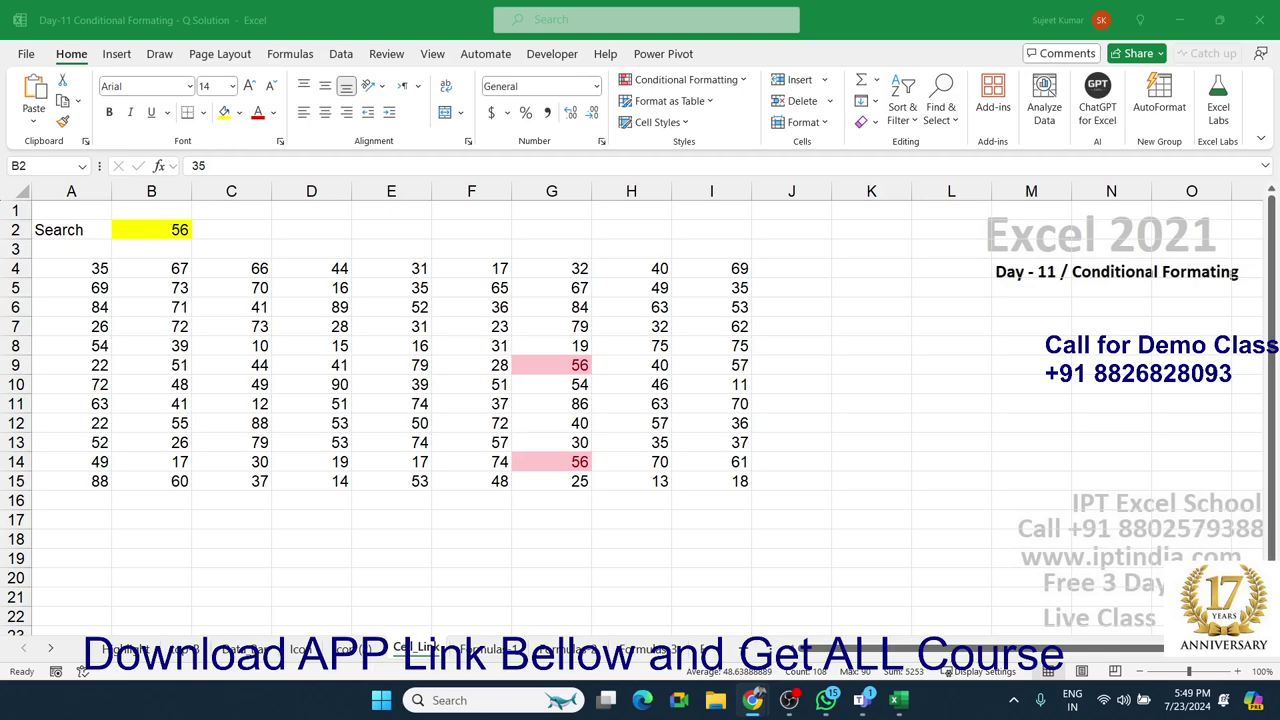
key(ctrl+a)
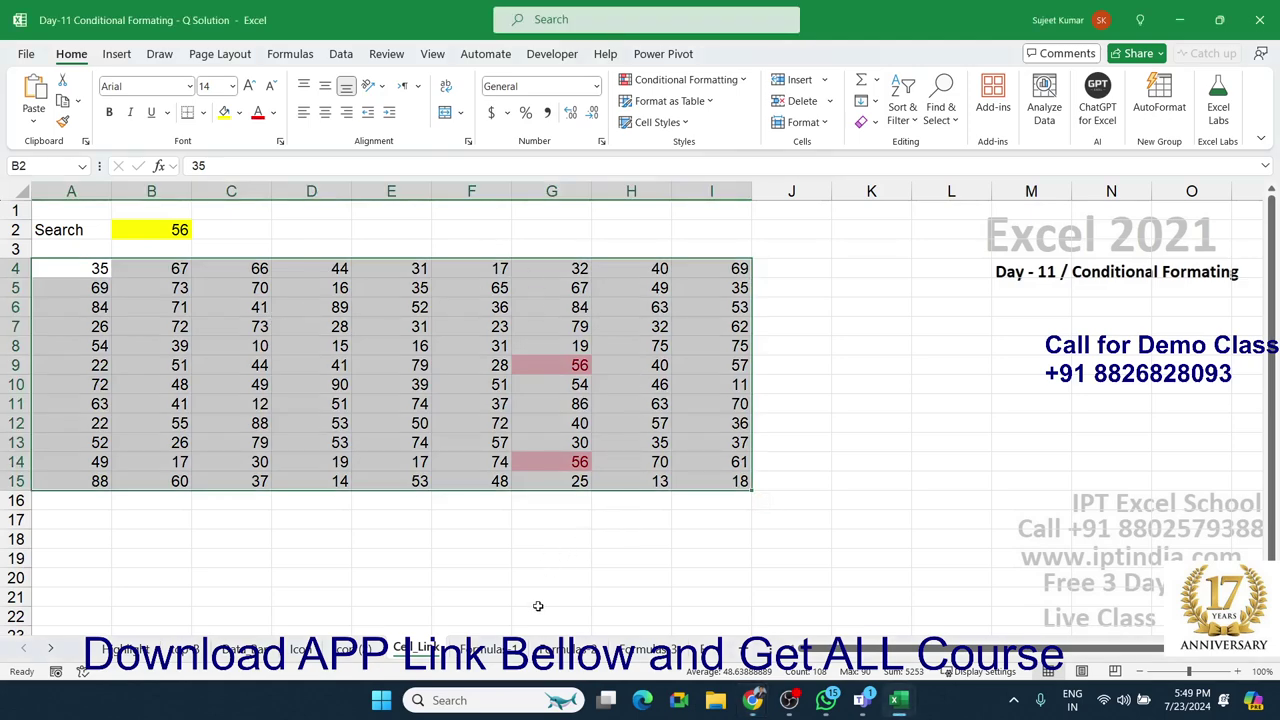
click(490, 650)
click(470, 442)
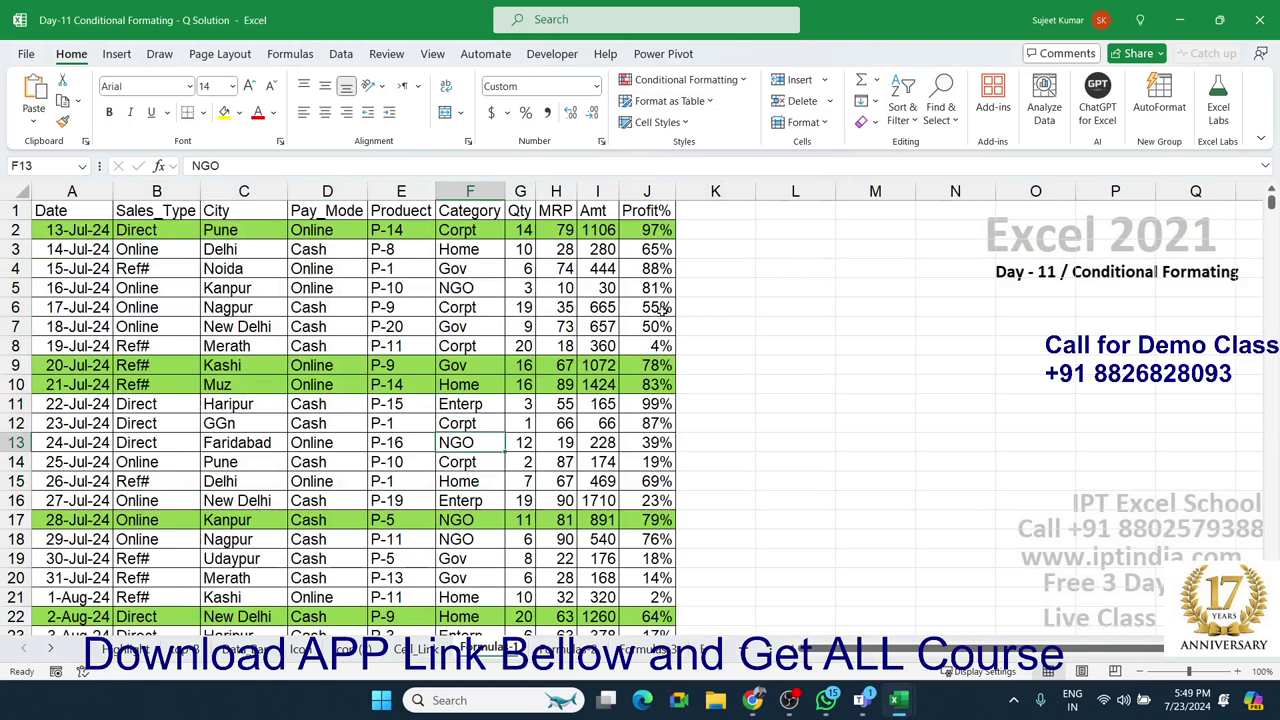
click(590, 341)
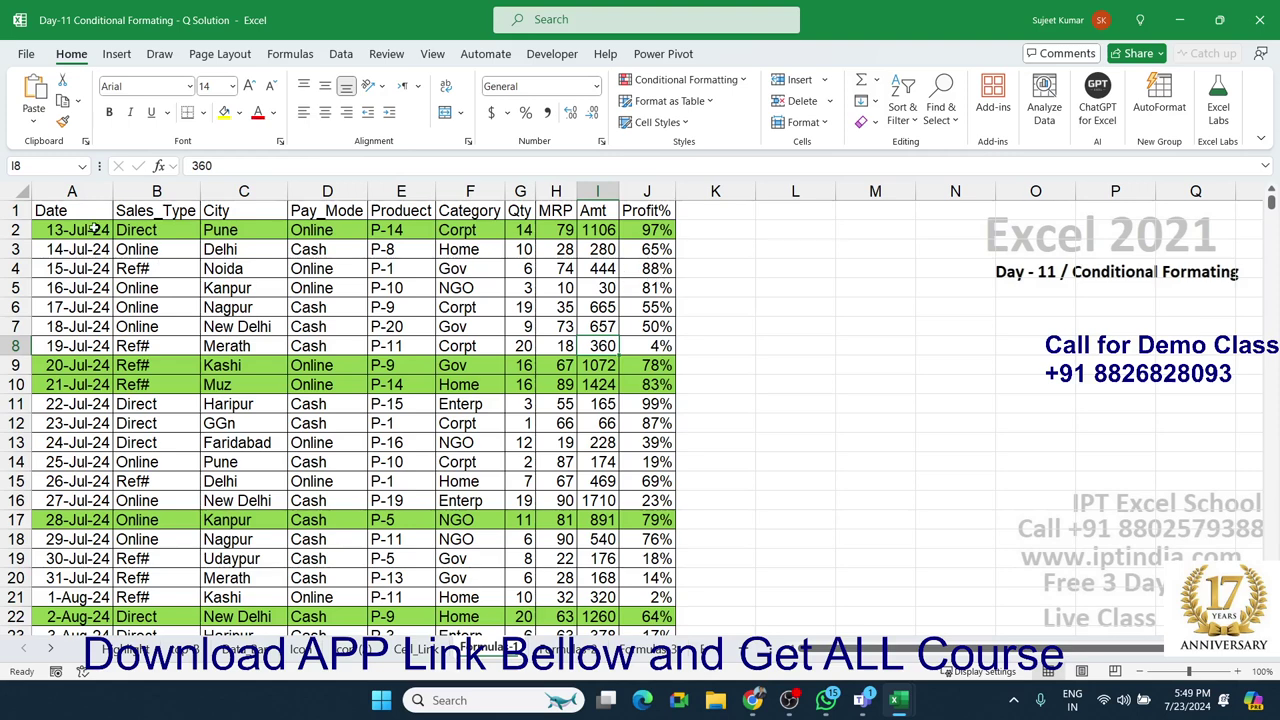
drag(100, 229, 660, 229)
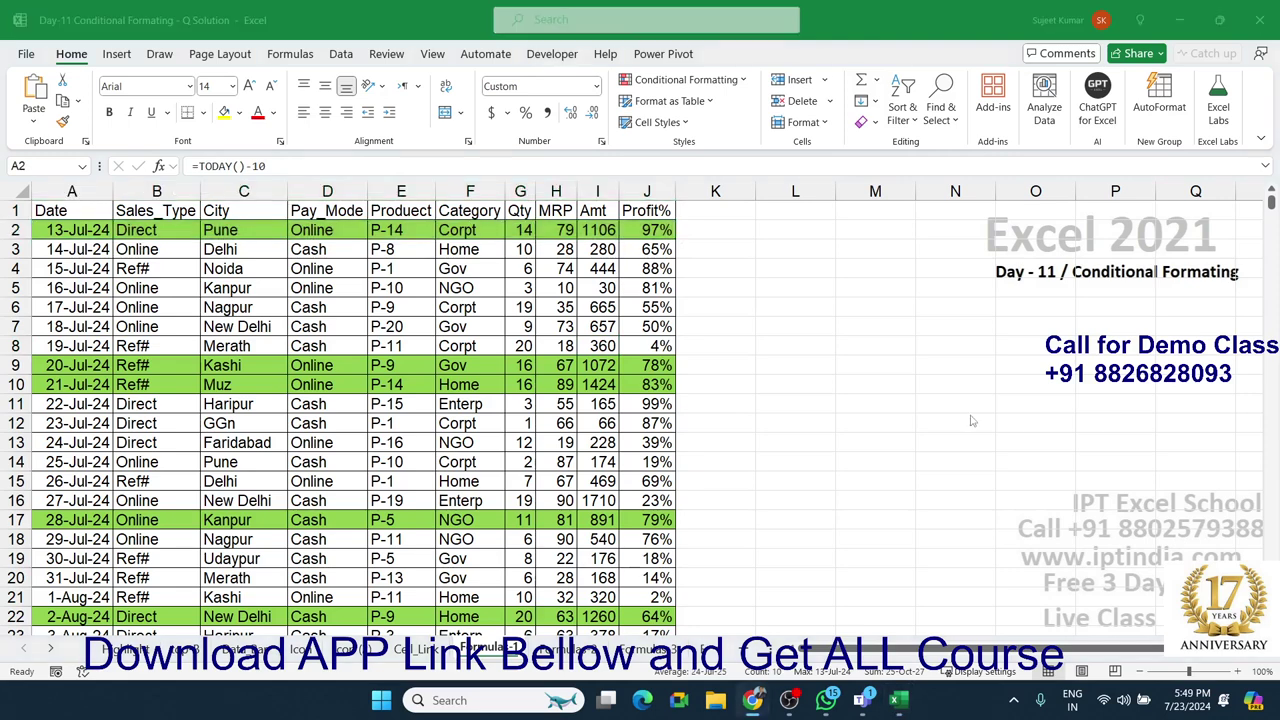
click(615, 288)
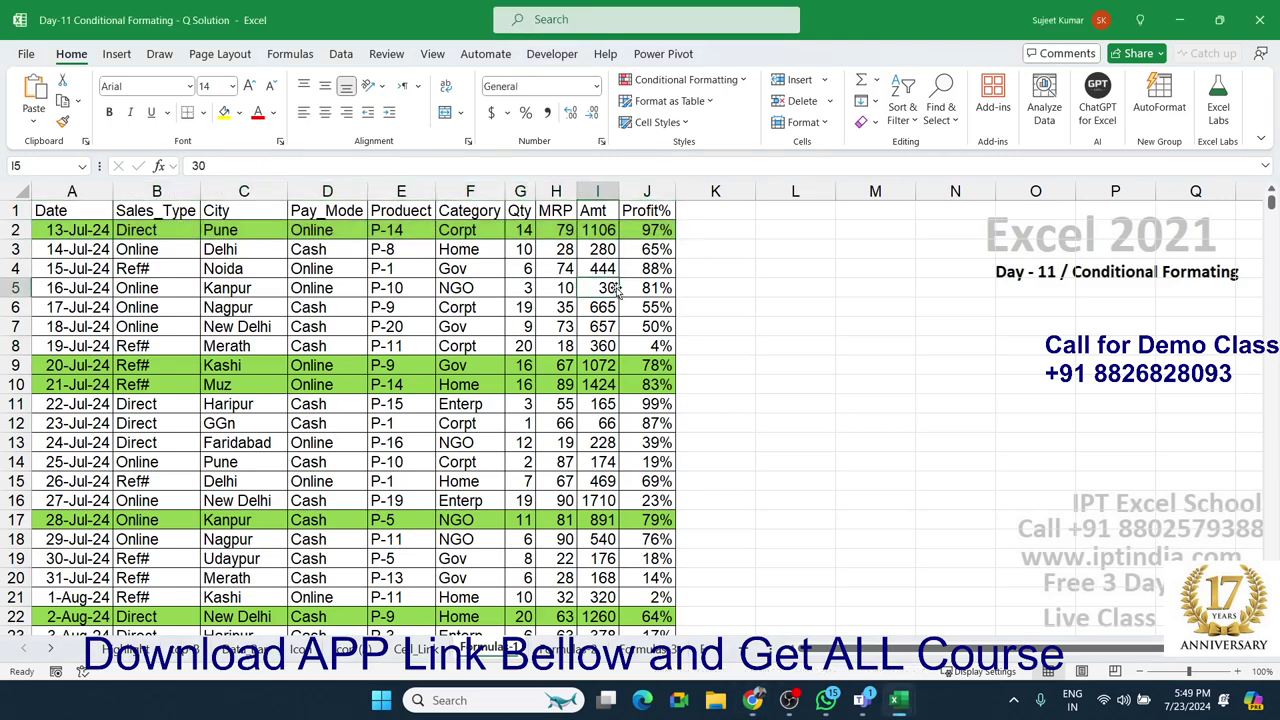
click(645, 231)
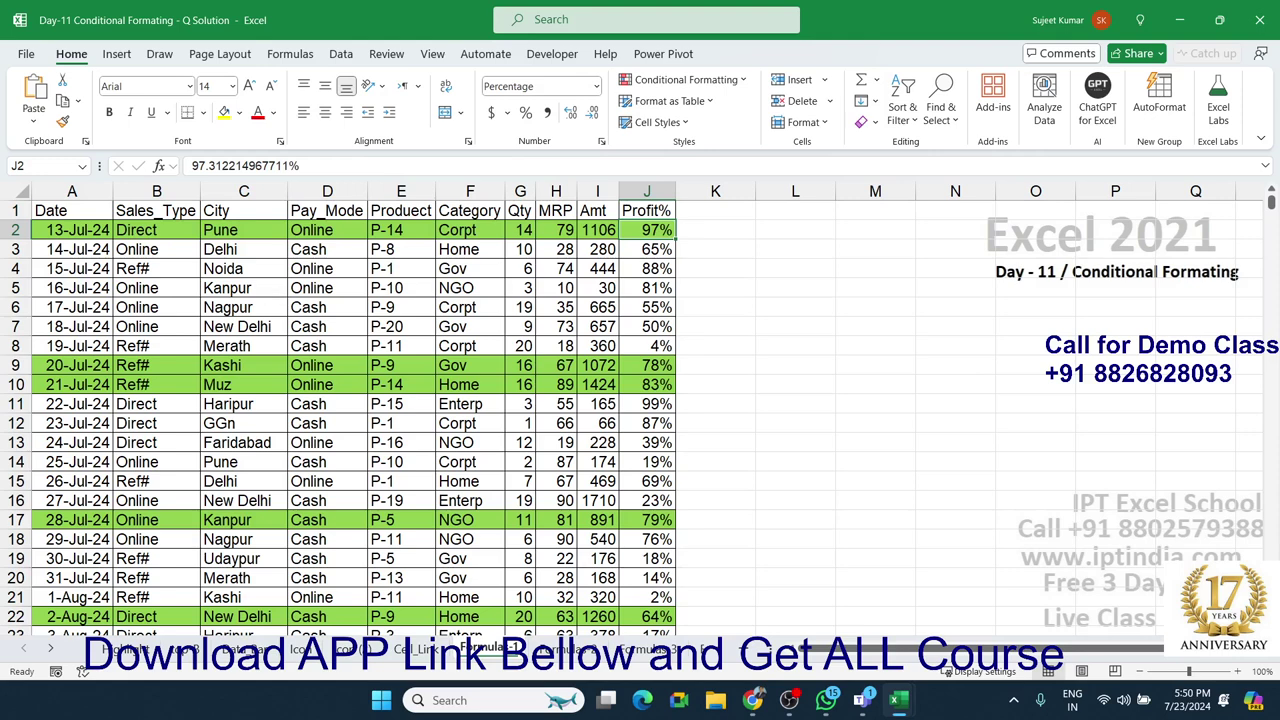
key(alt+Tab)
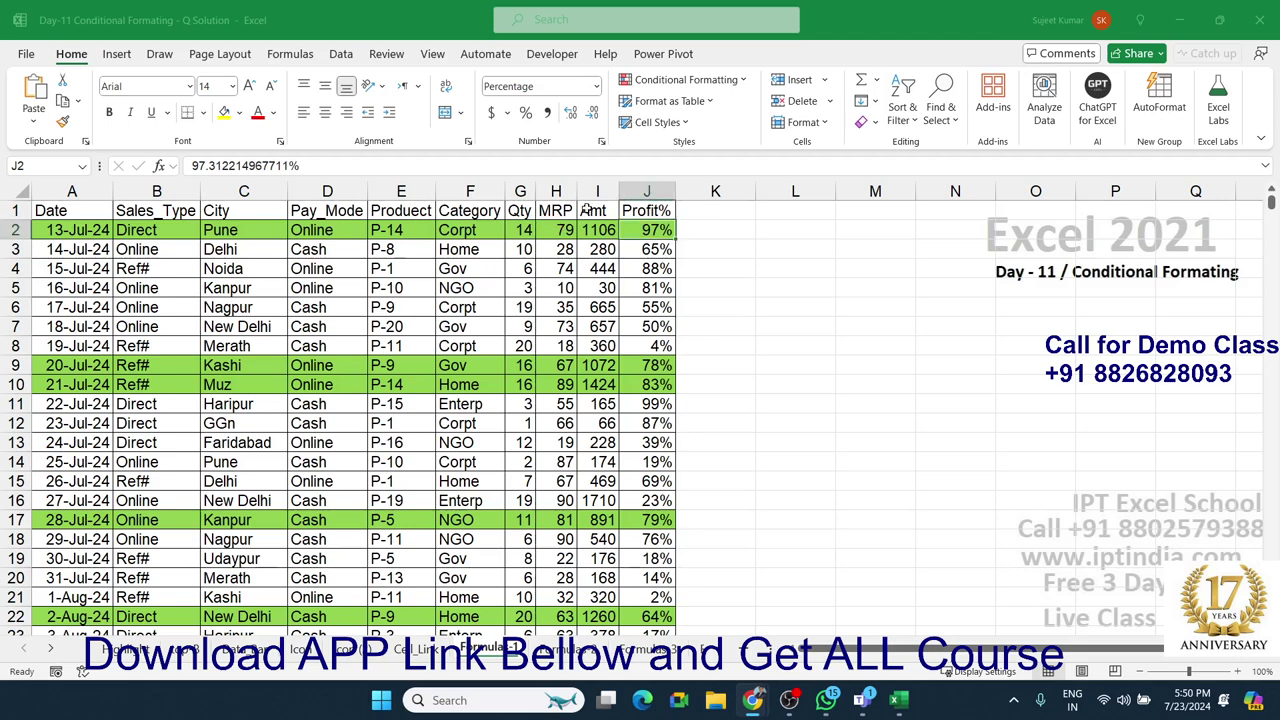
drag(588, 220, 602, 228)
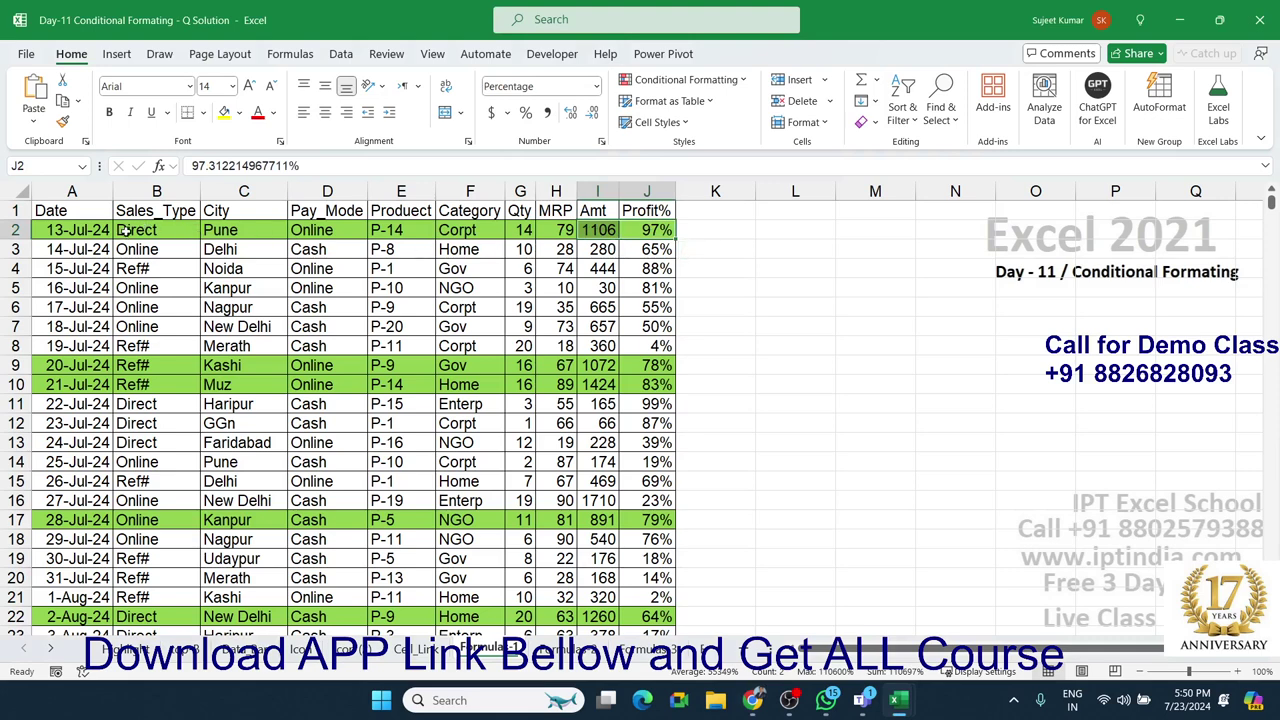
mouse_move(124, 232)
mouse_down()
mouse_move(657, 270)
mouse_move(650, 346)
mouse_up()
Use Clear Rules from Entire Sheet to drop the green row fills, then select A2
click(346, 340)
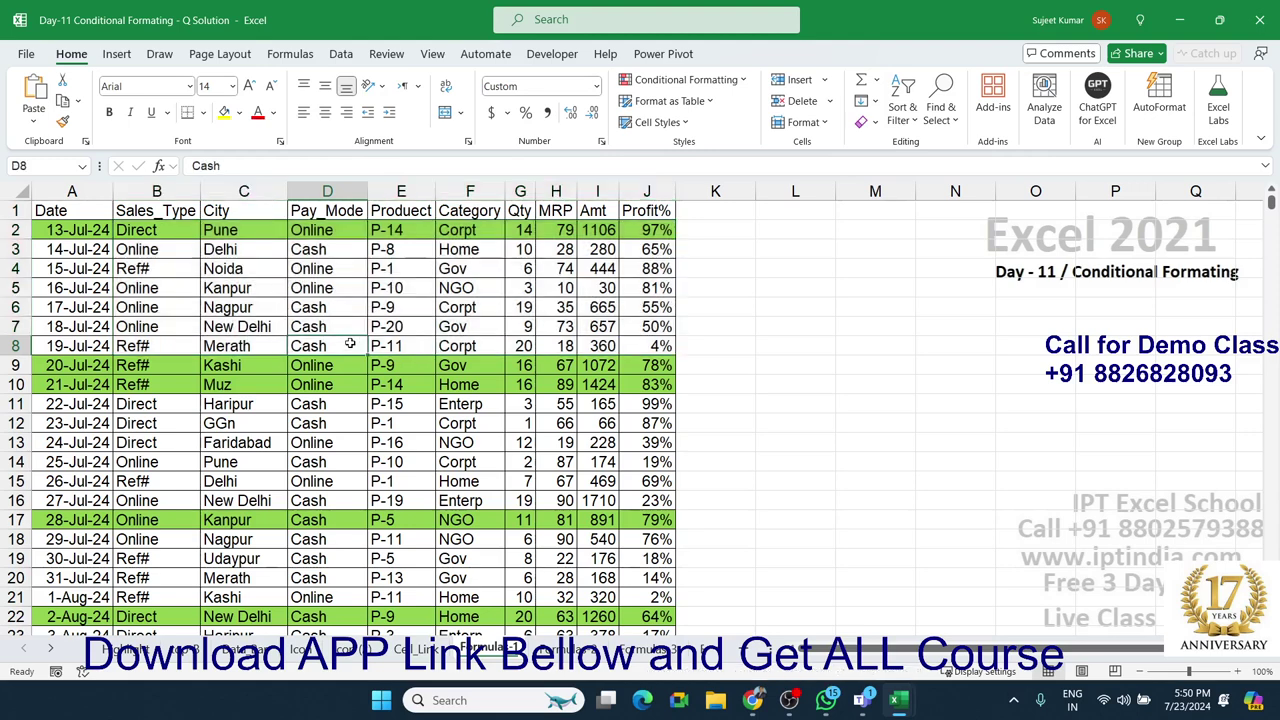
click(688, 79)
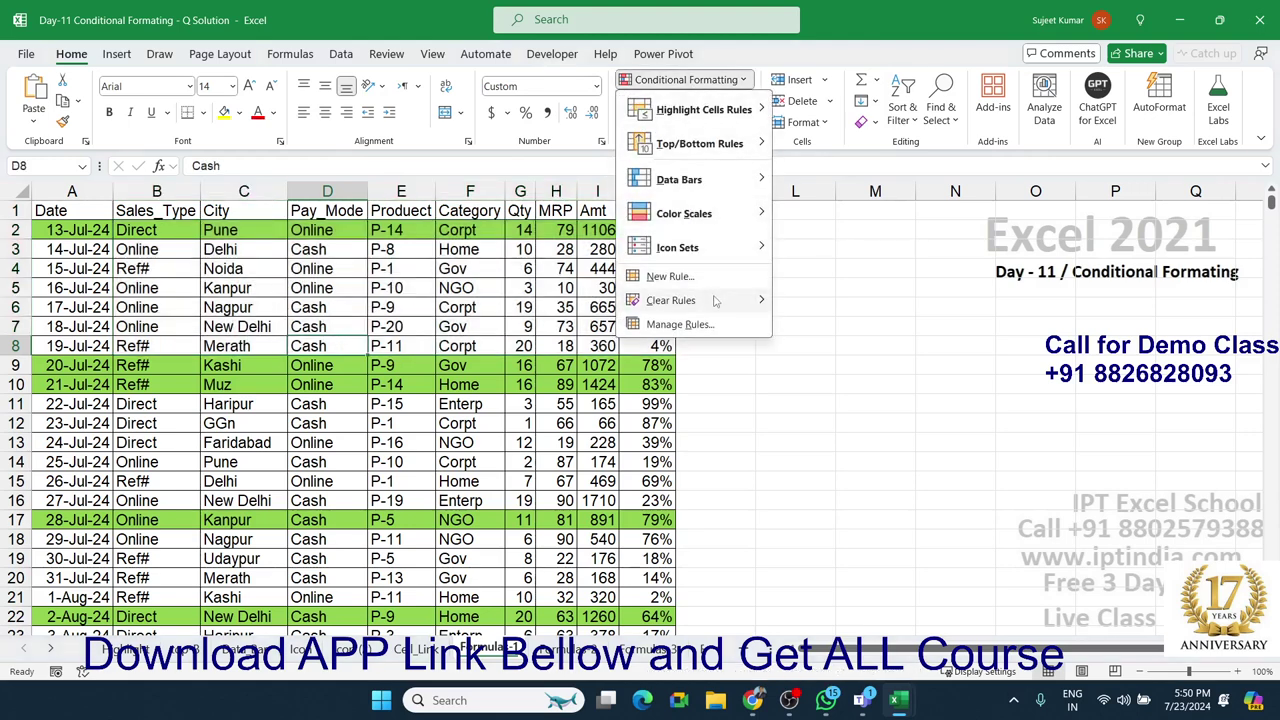
mouse_move(690, 301)
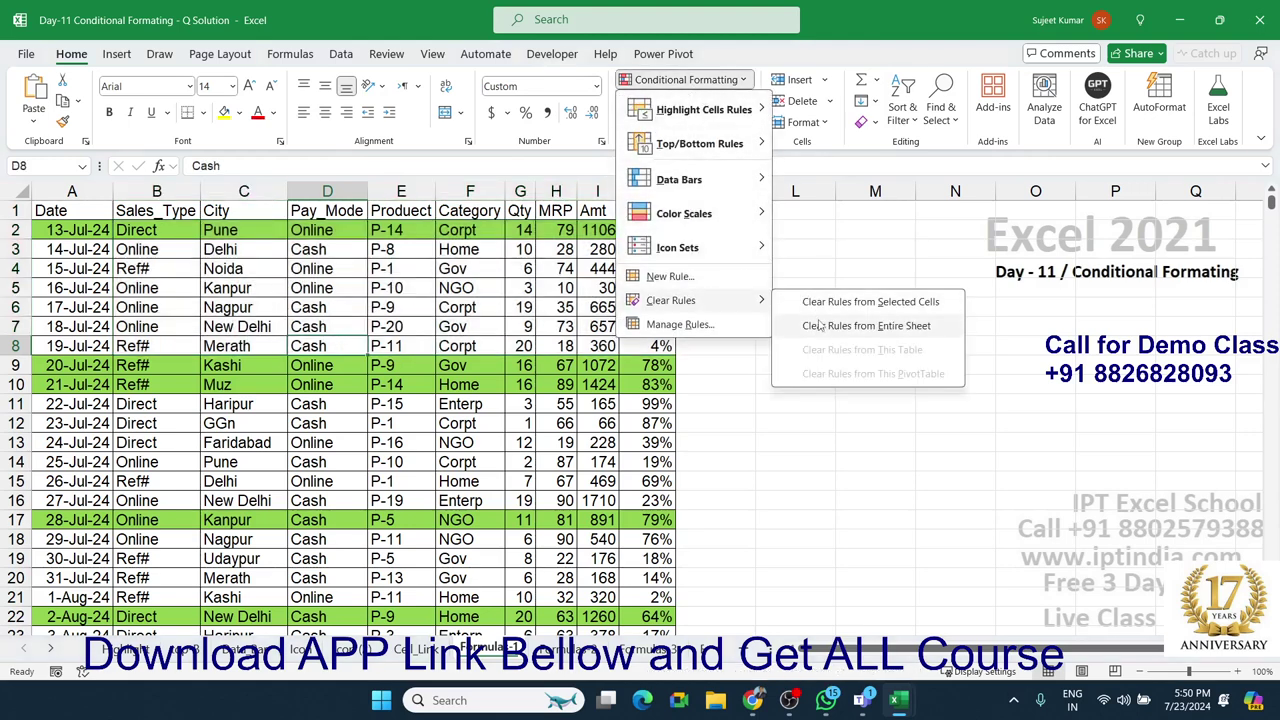
click(816, 325)
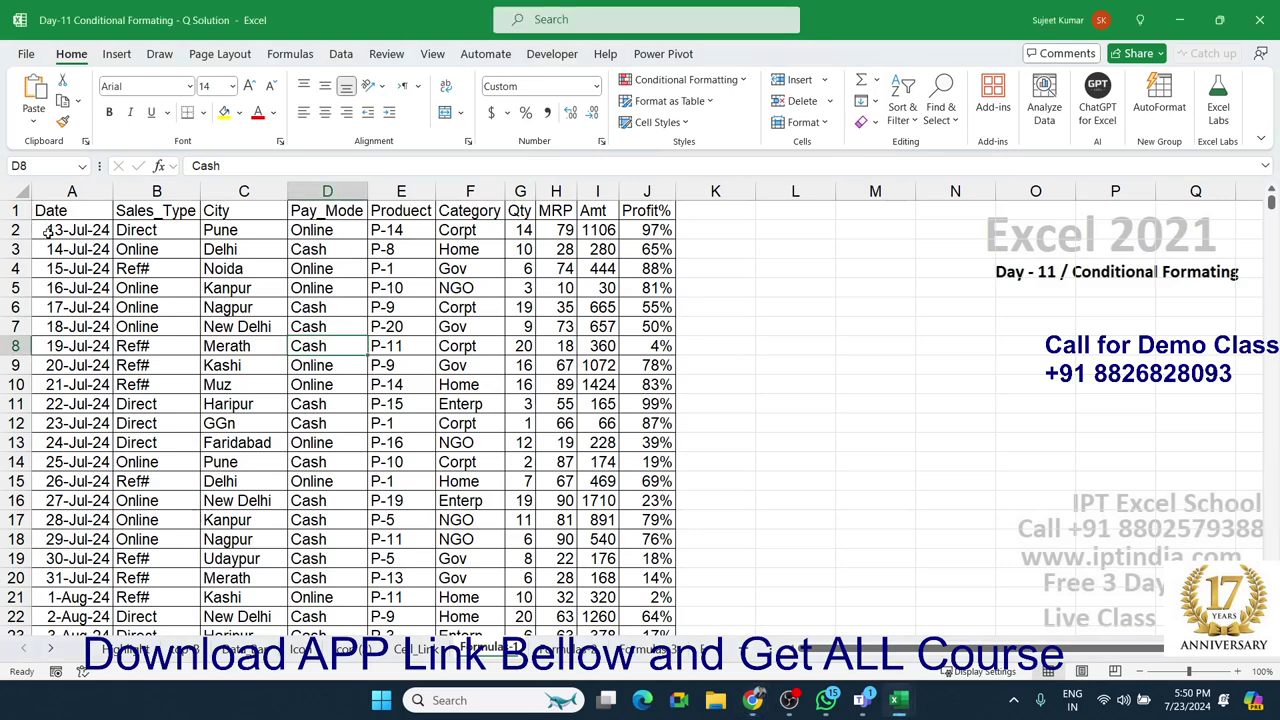
click(46, 231)
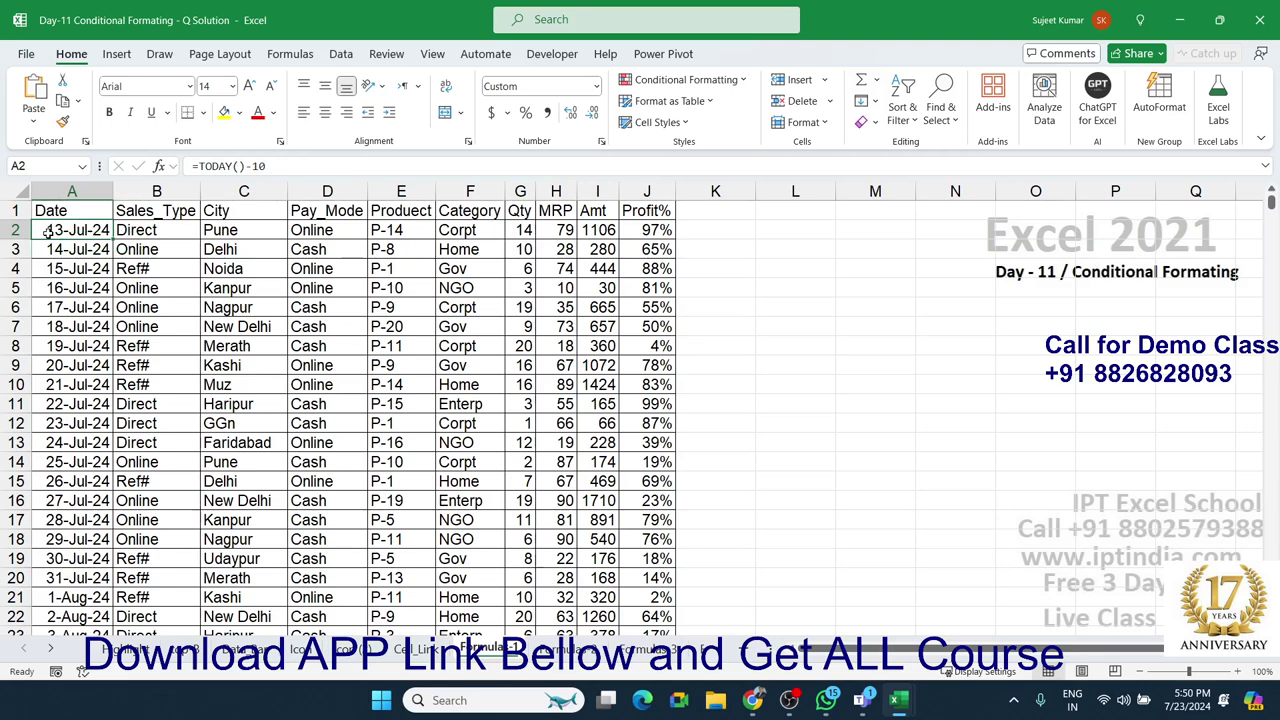
Start a new conditional formatting rule of type 'Use a formula to determine which cells to format'
click(717, 83)
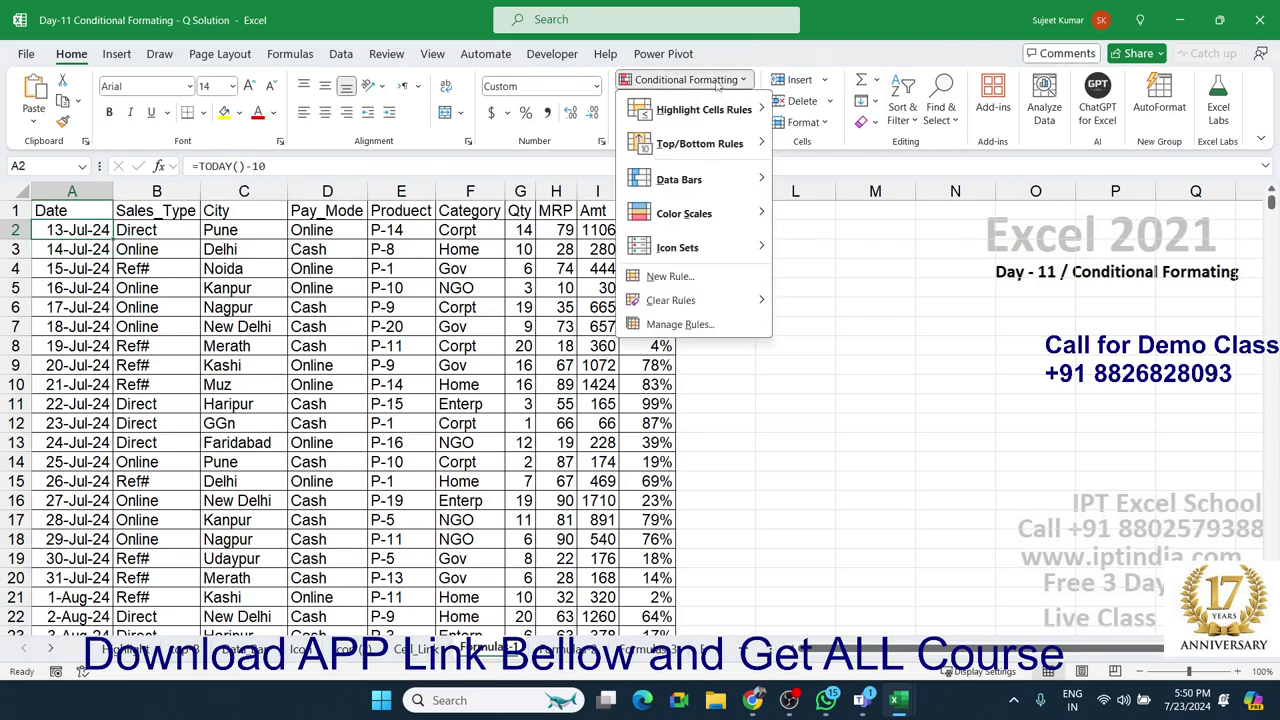
click(669, 277)
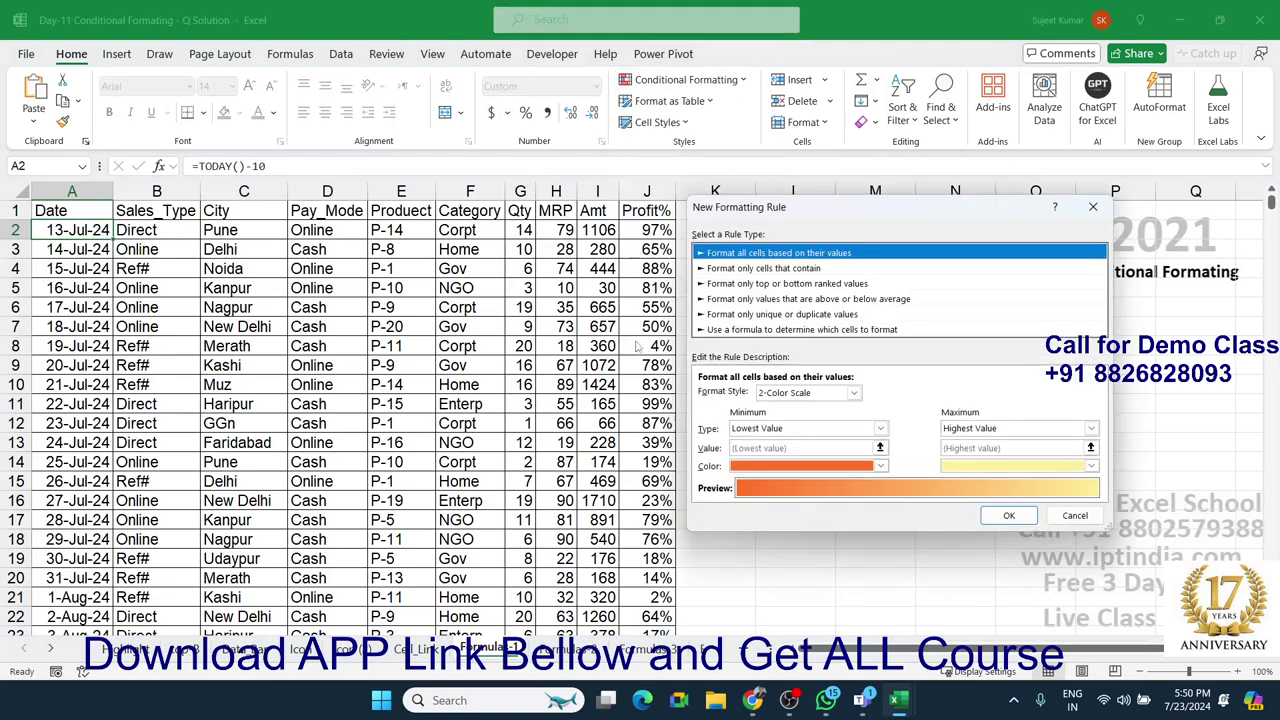
click(776, 329)
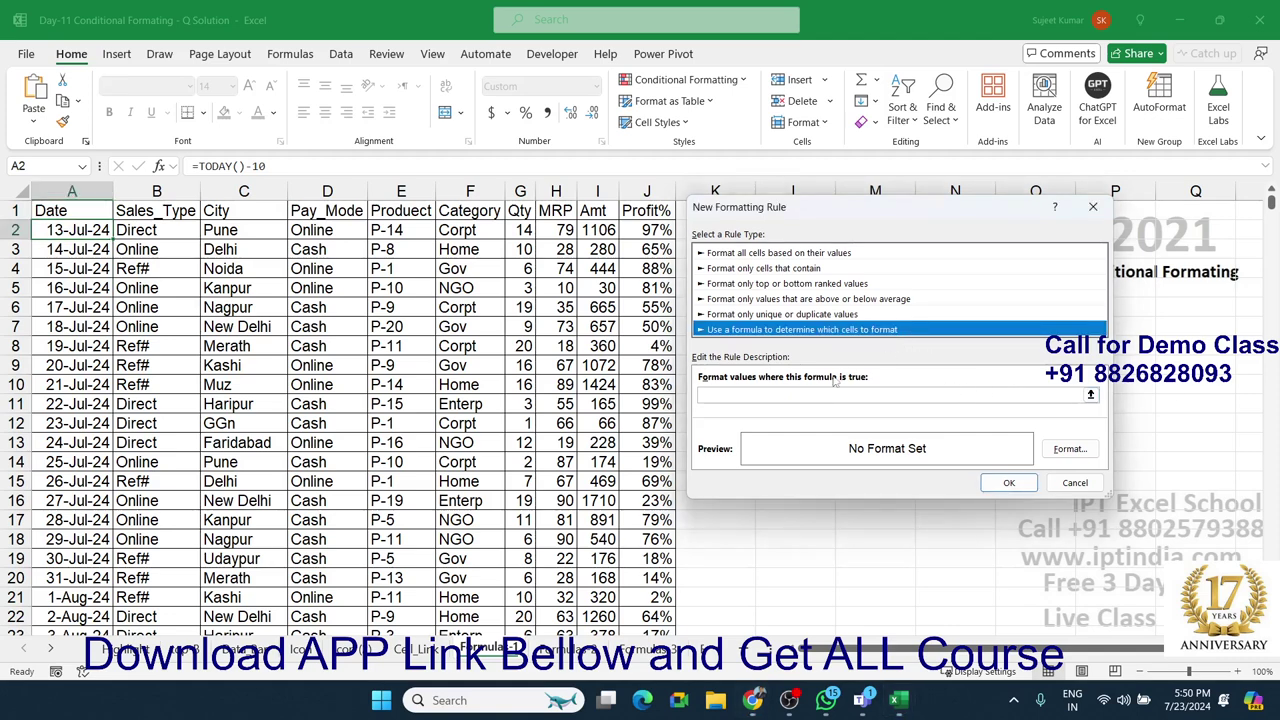
click(803, 393)
Build the rule formula =($I$2*$J$2 by referencing the Amt and Profit% cells
drag(798, 207, 558, 312)
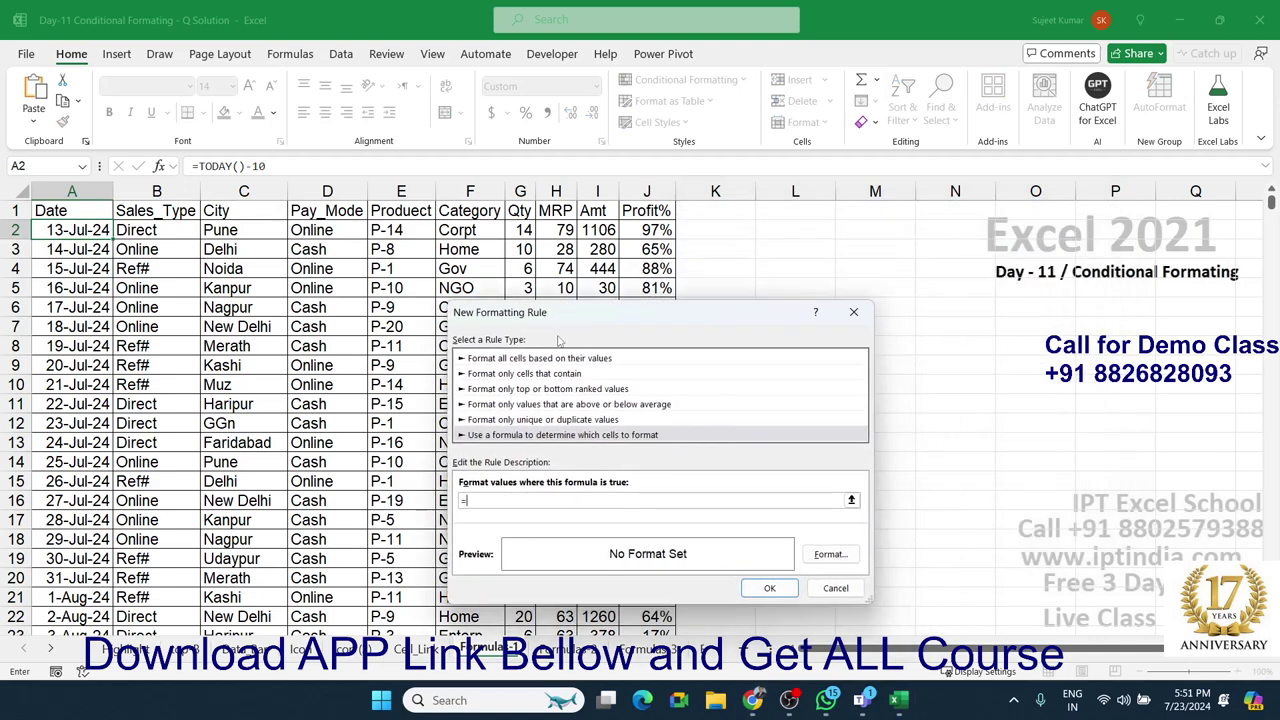
click(607, 230)
text(*)
click(658, 232)
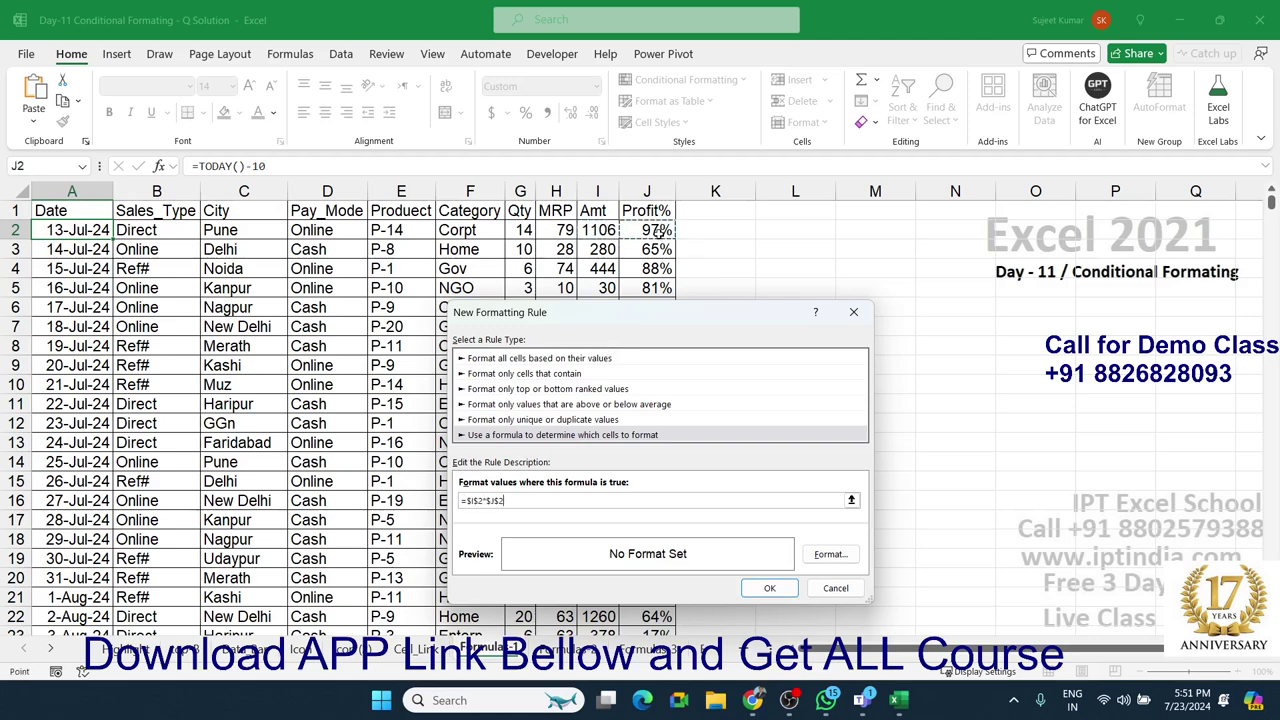
click(463, 500)
click(466, 500)
text(()
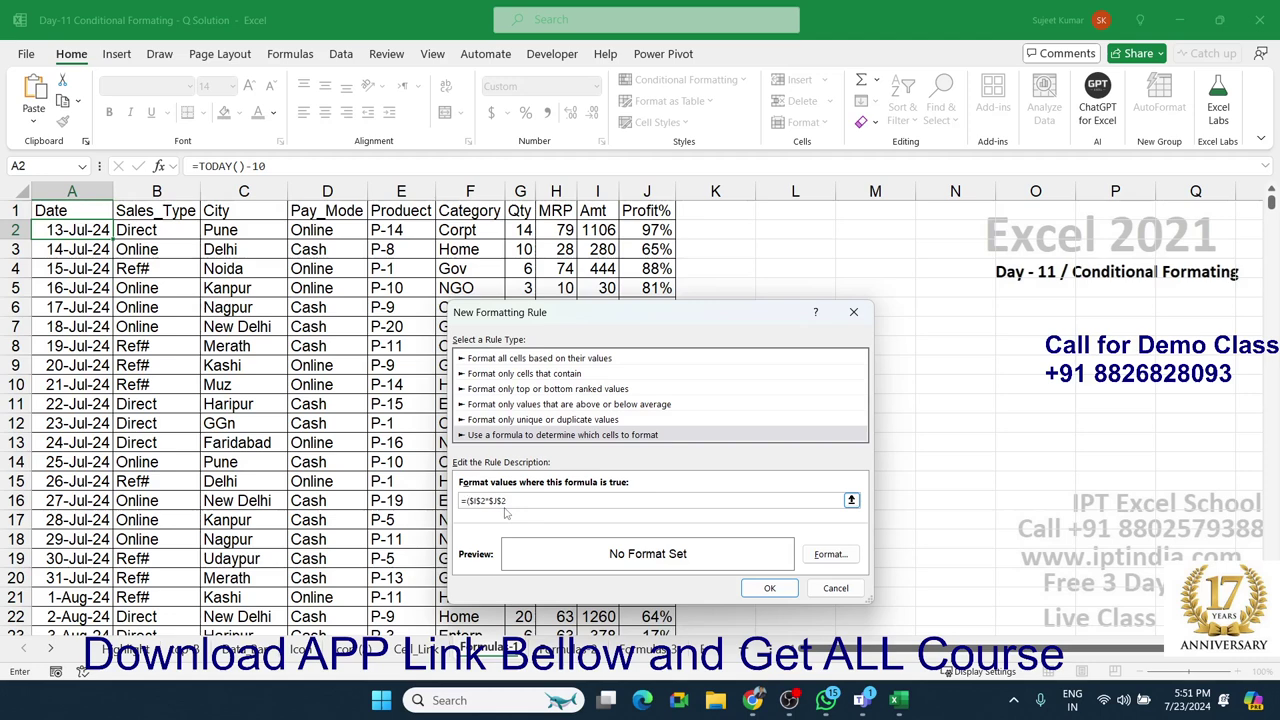
key(BackSpace)
Append >500 to the formula and remove the row lock from the J2 reference
text(>500)
drag(466, 500, 530, 500)
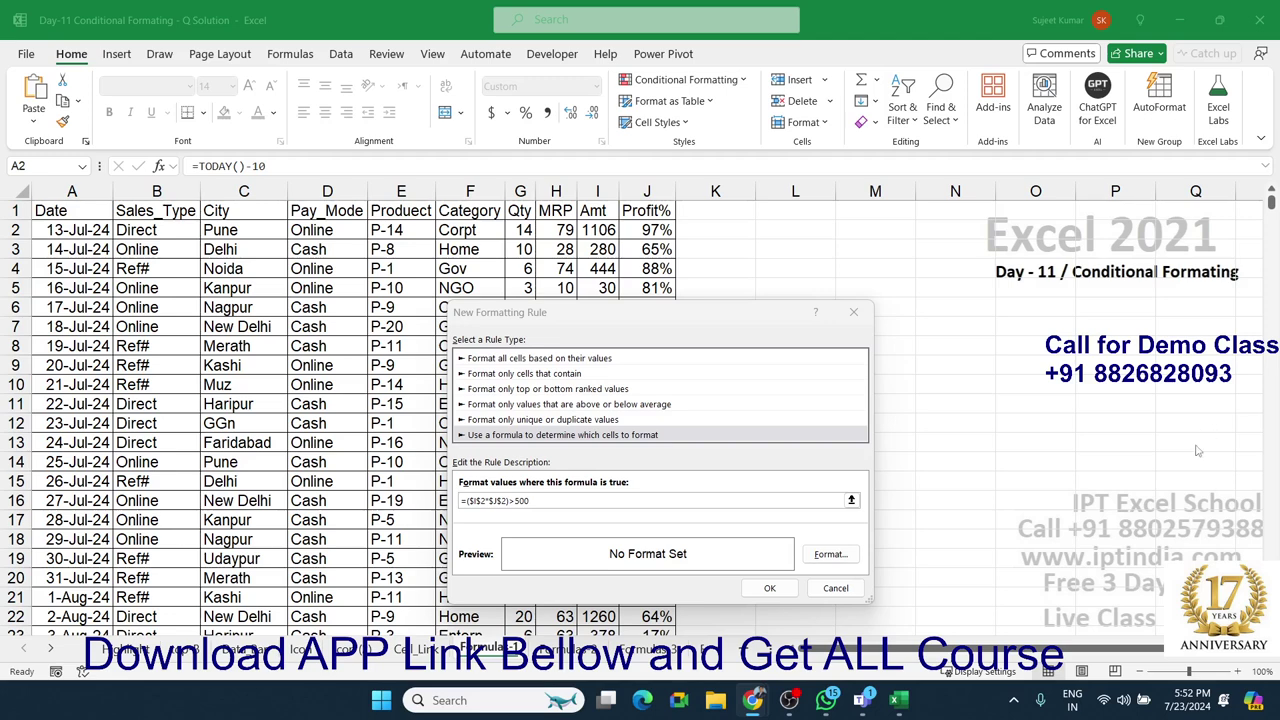
click(484, 503)
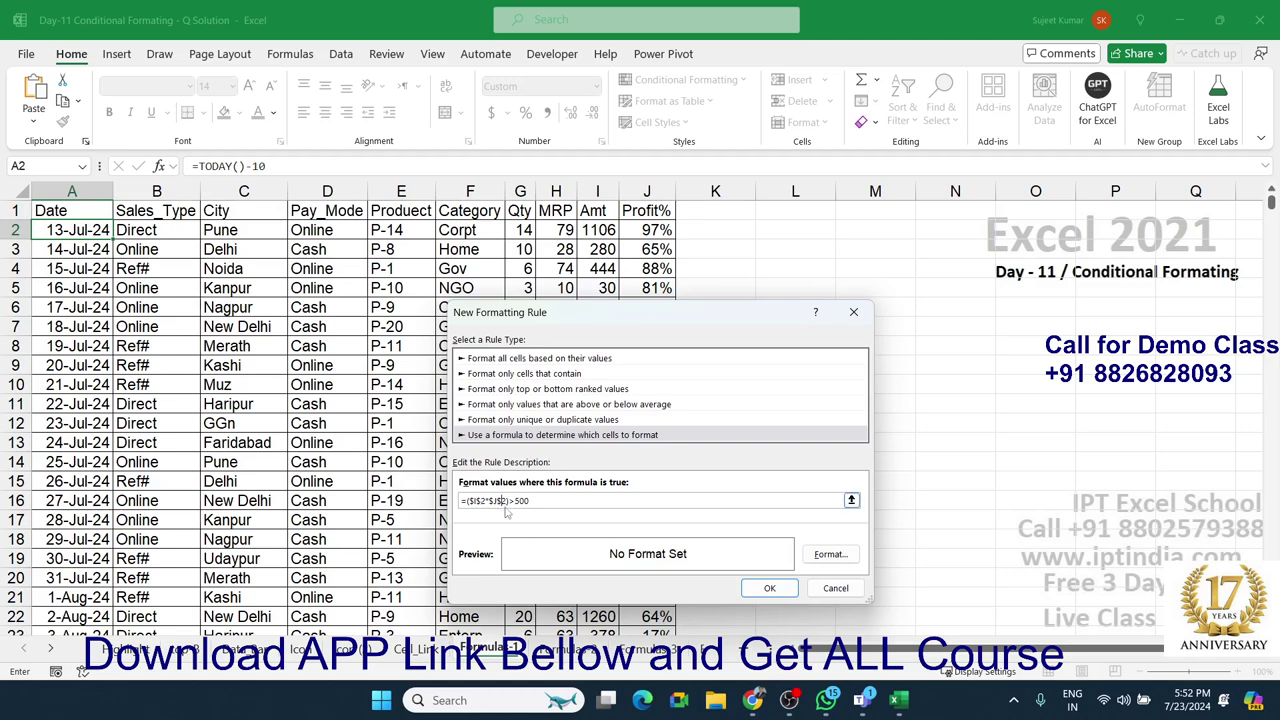
key(BackSpace)
Unlock I2's row and give the =($I2*$J2)>500 rule a light green fill
click(482, 503)
click(838, 557)
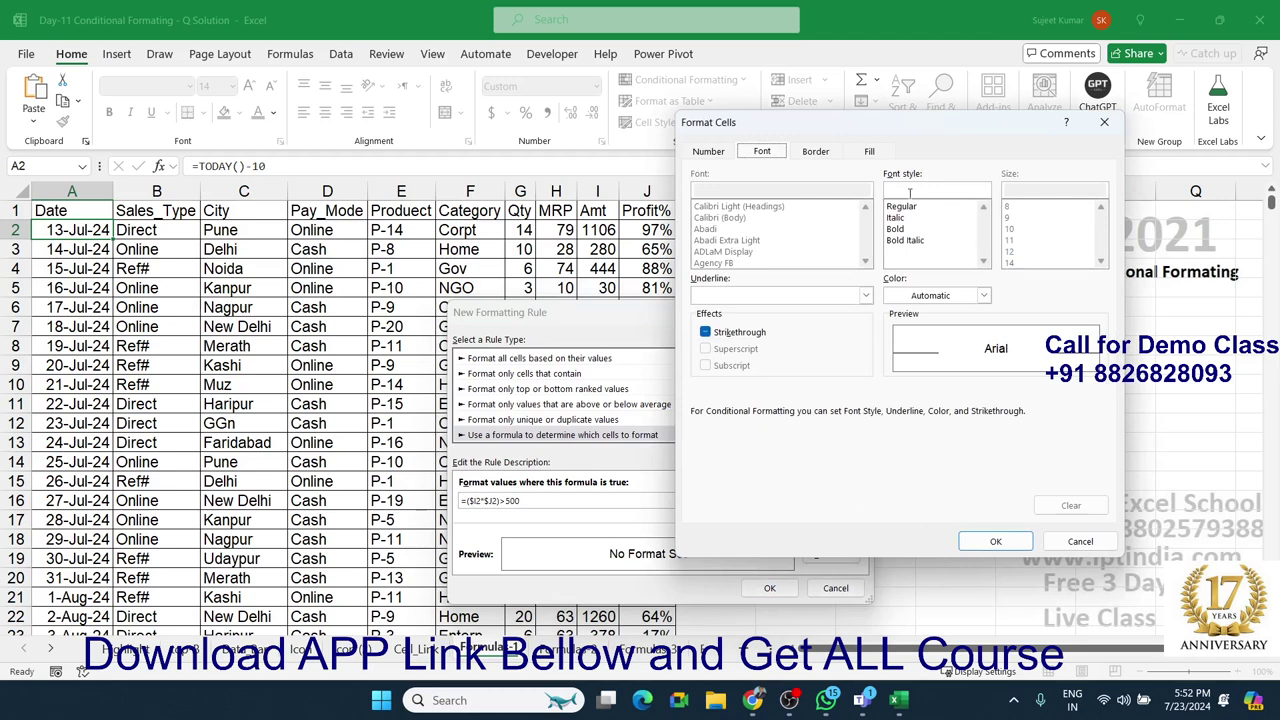
click(866, 153)
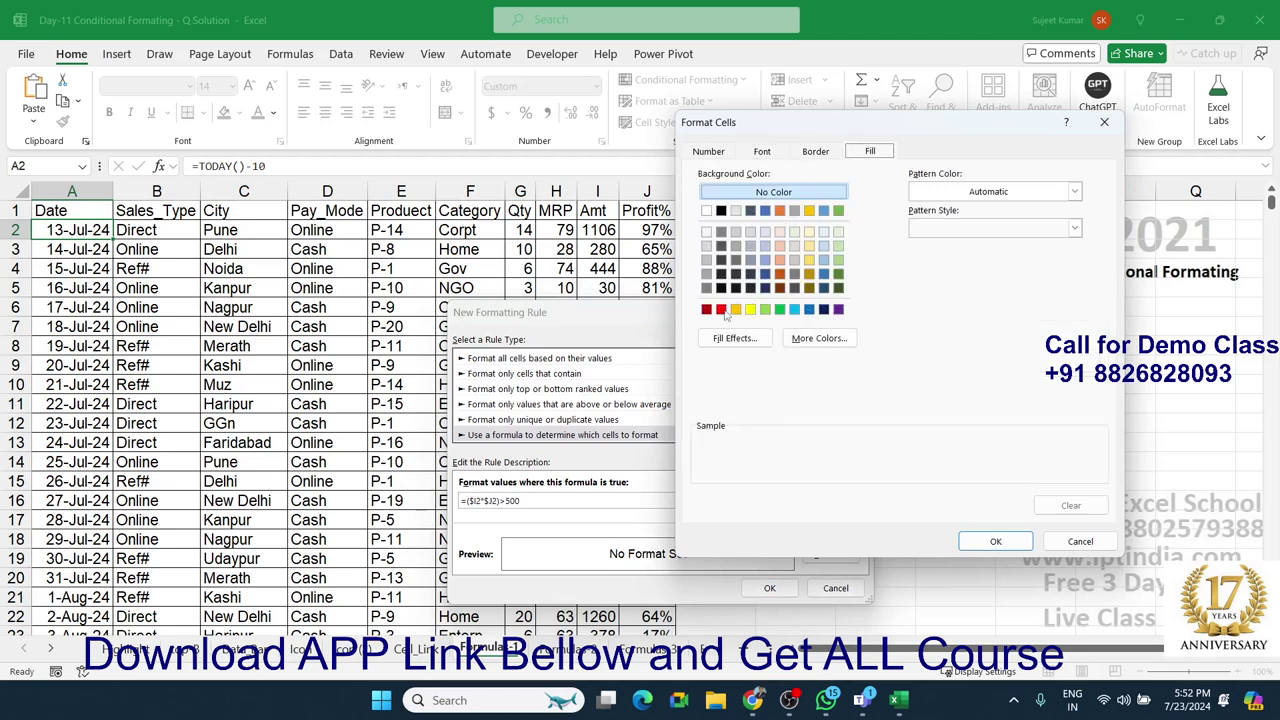
click(765, 309)
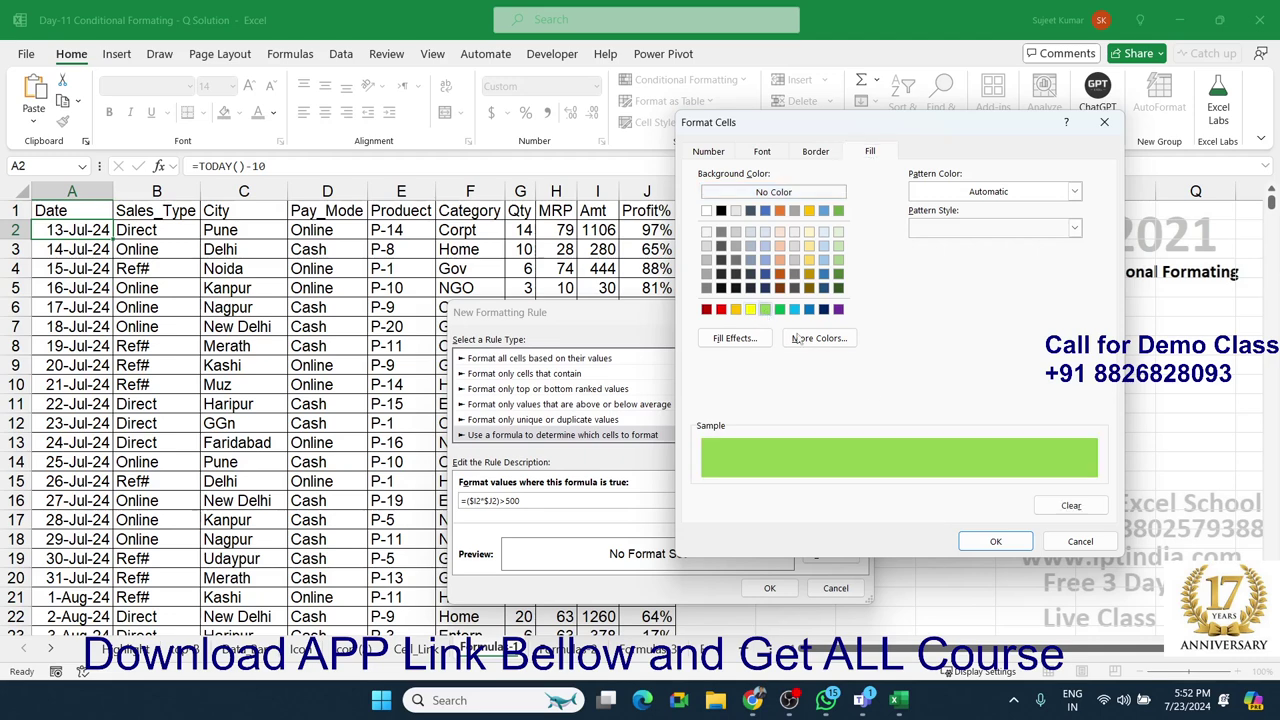
click(995, 541)
click(769, 588)
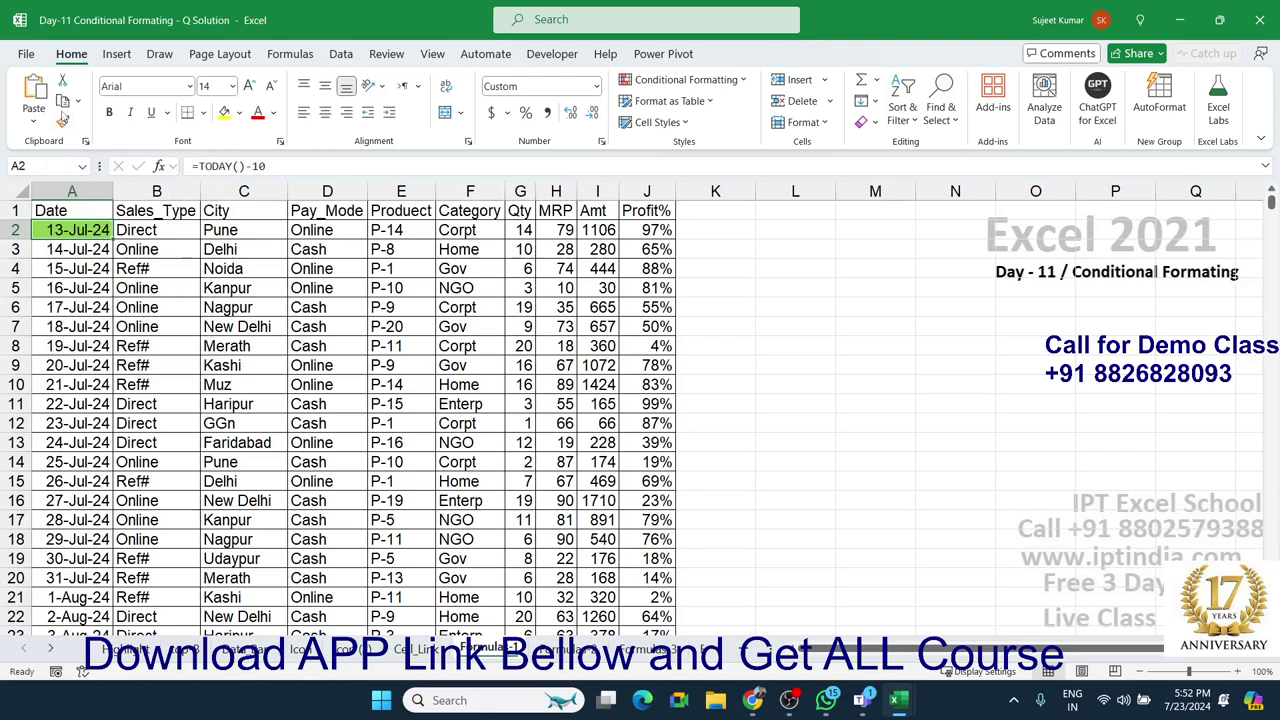
Format-paint A2's green rule across A2:J22 so qualifying rows 2, 9, 10, 17 and 22 turn green
click(62, 121)
mouse_move(75, 228)
mouse_down()
mouse_move(650, 634)
mouse_move(676, 628)
mouse_move(648, 622)
mouse_up()
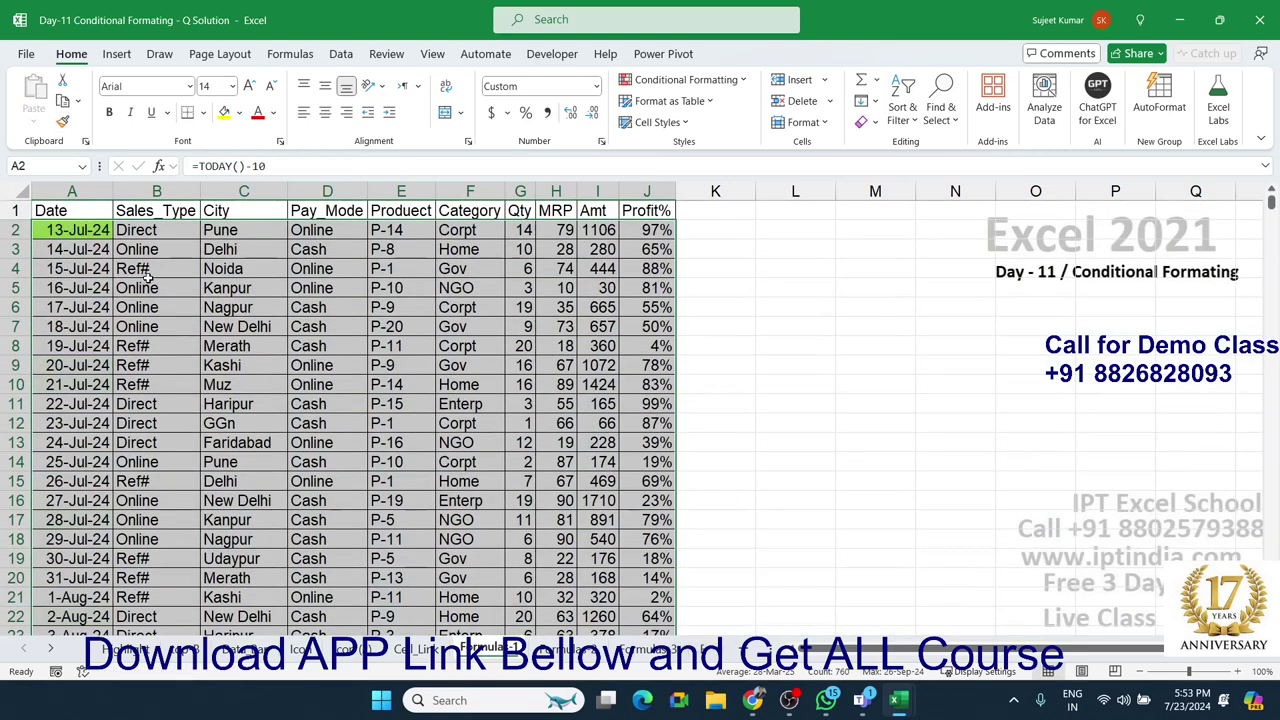
click(84, 228)
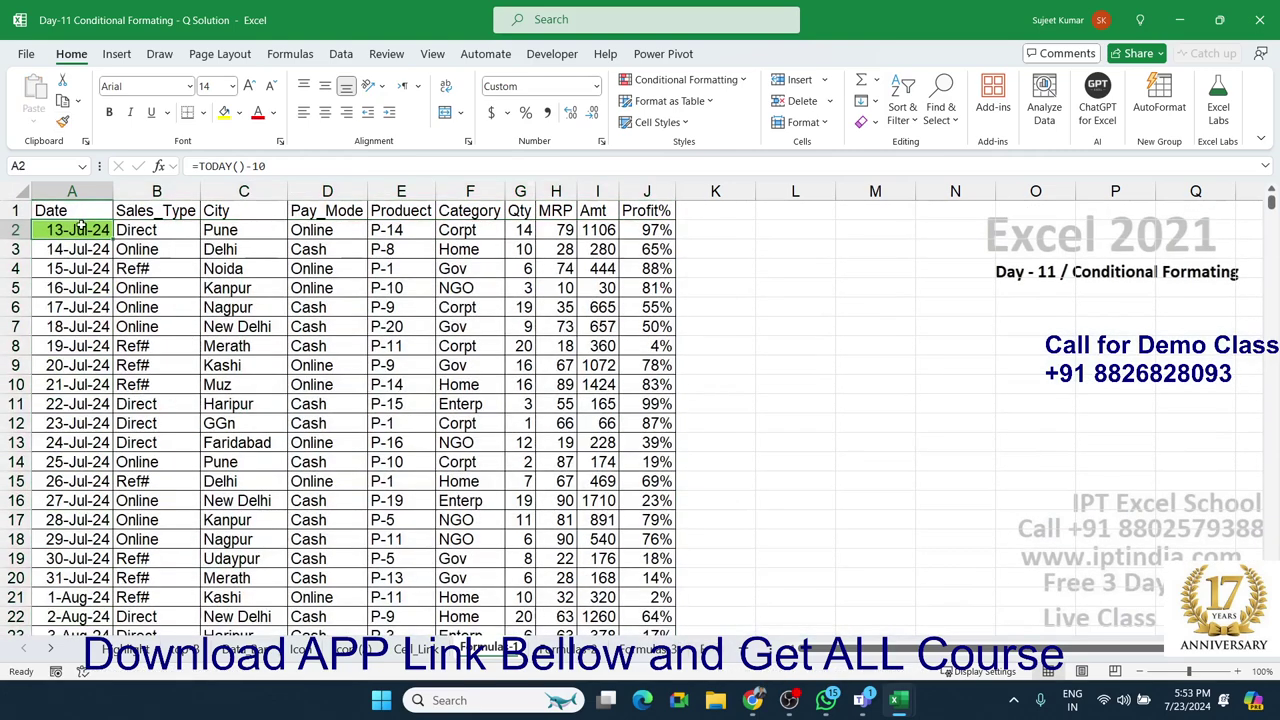
click(62, 121)
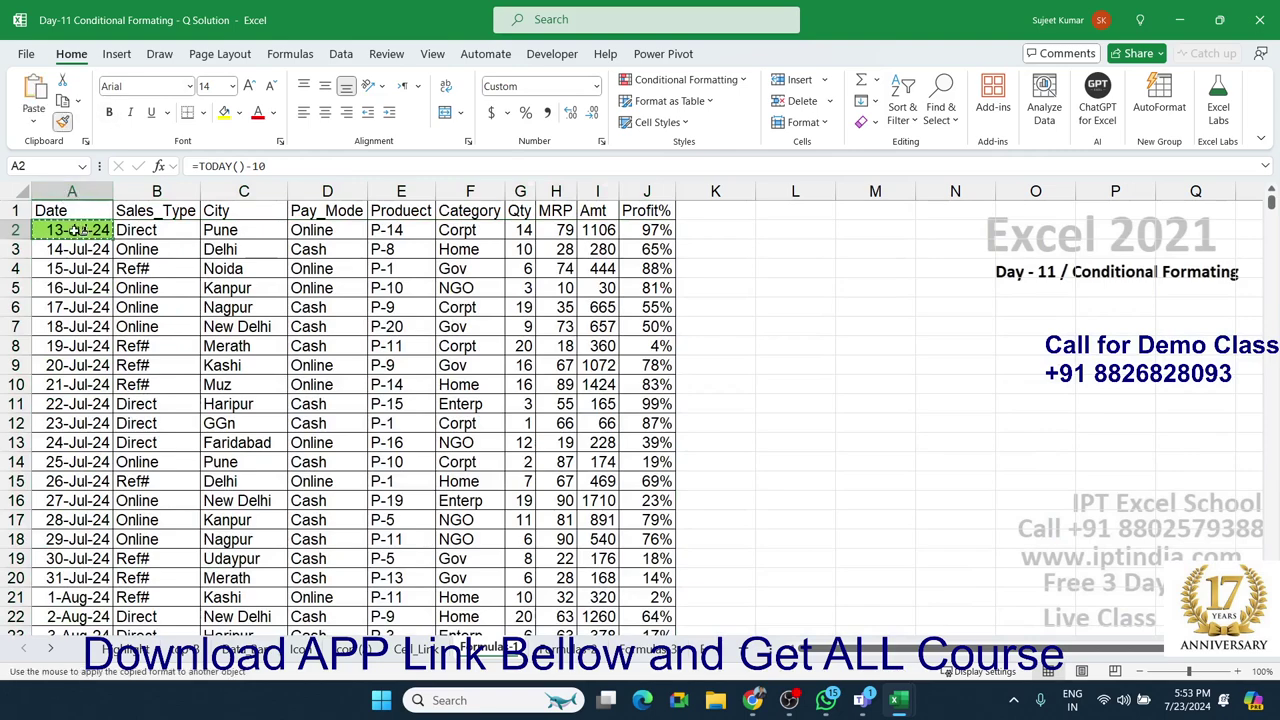
drag(75, 230, 662, 622)
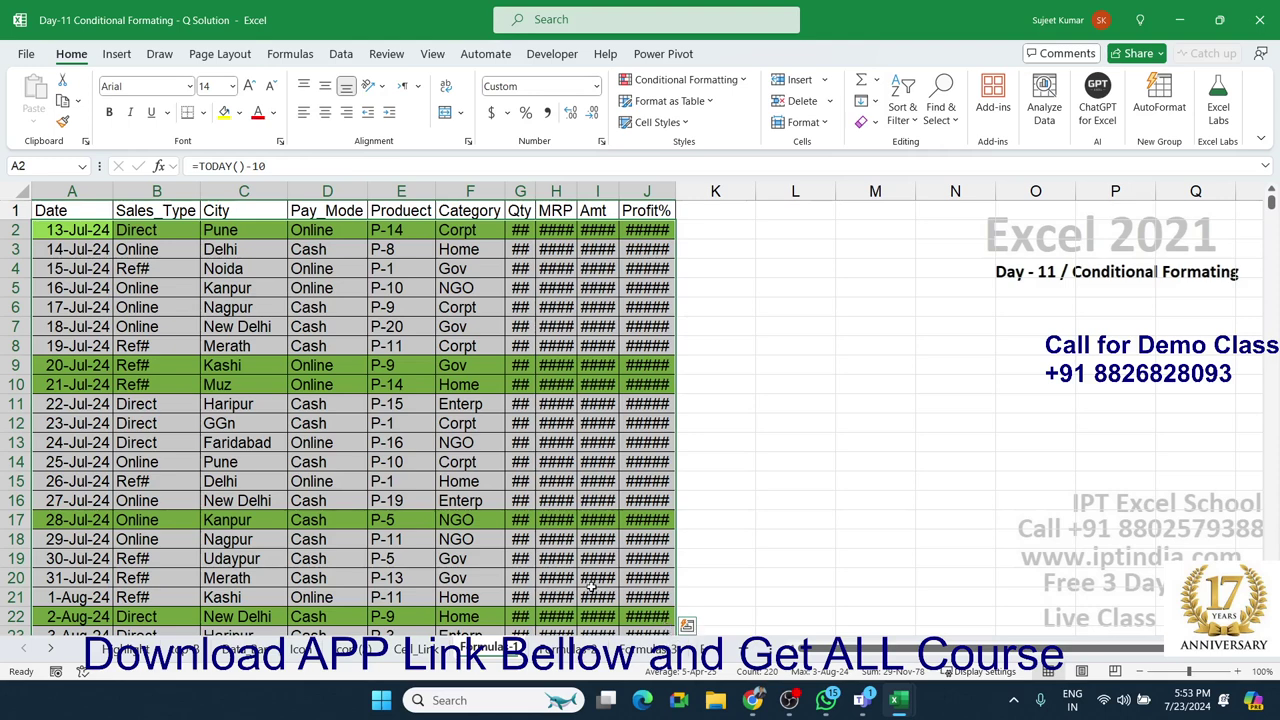
Fix columns G, H, I and J so Qty, MRP, Amt and Profit% values show instead of ####
click(226, 268)
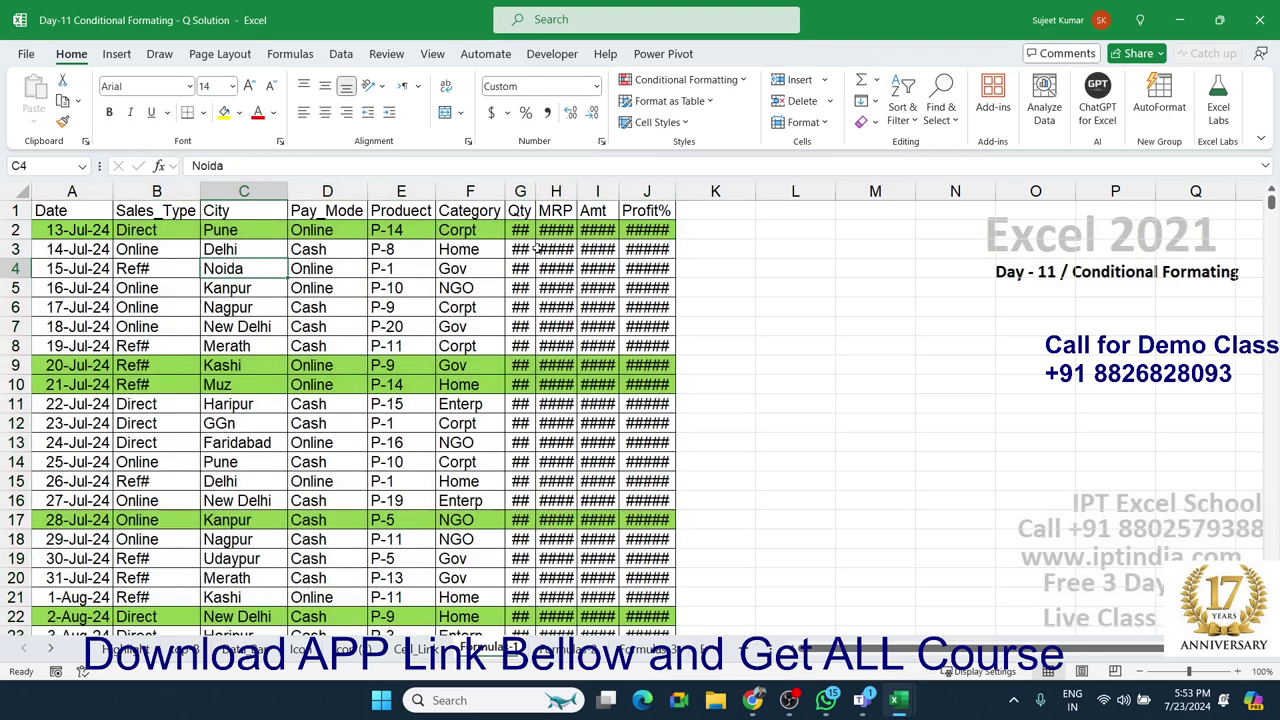
click(520, 191)
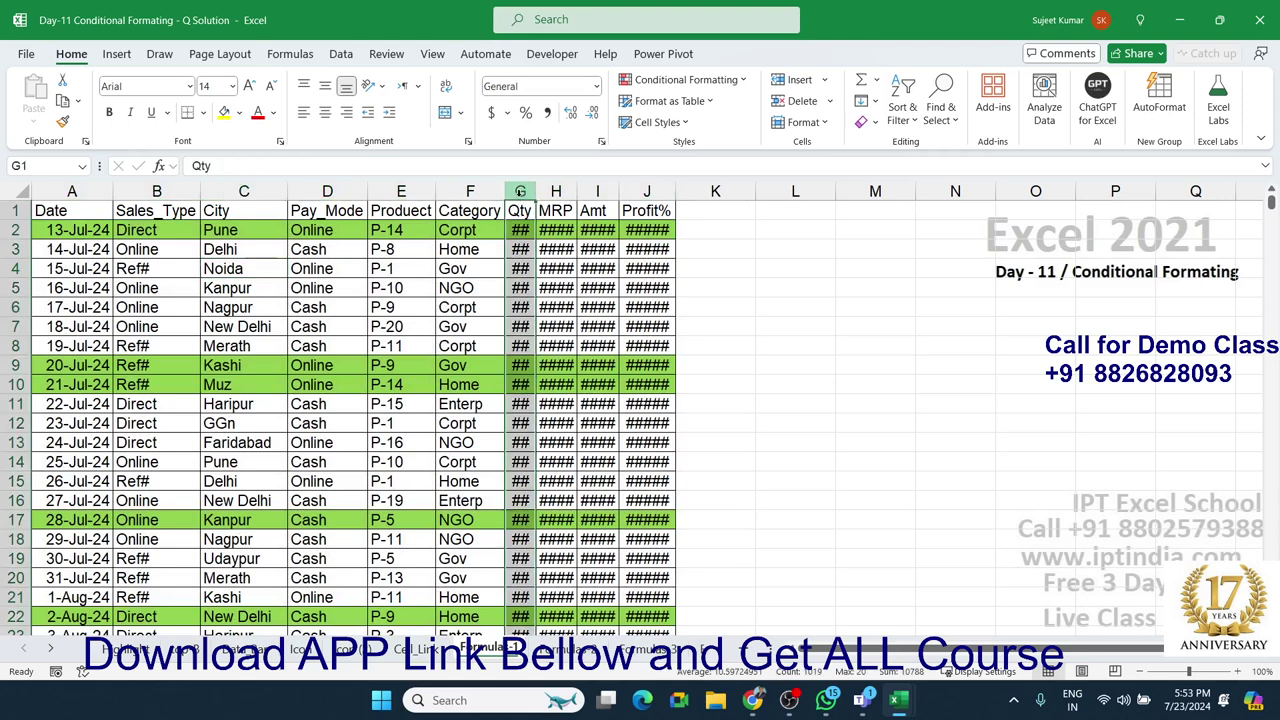
key(ctrl+shift+asciitilde)
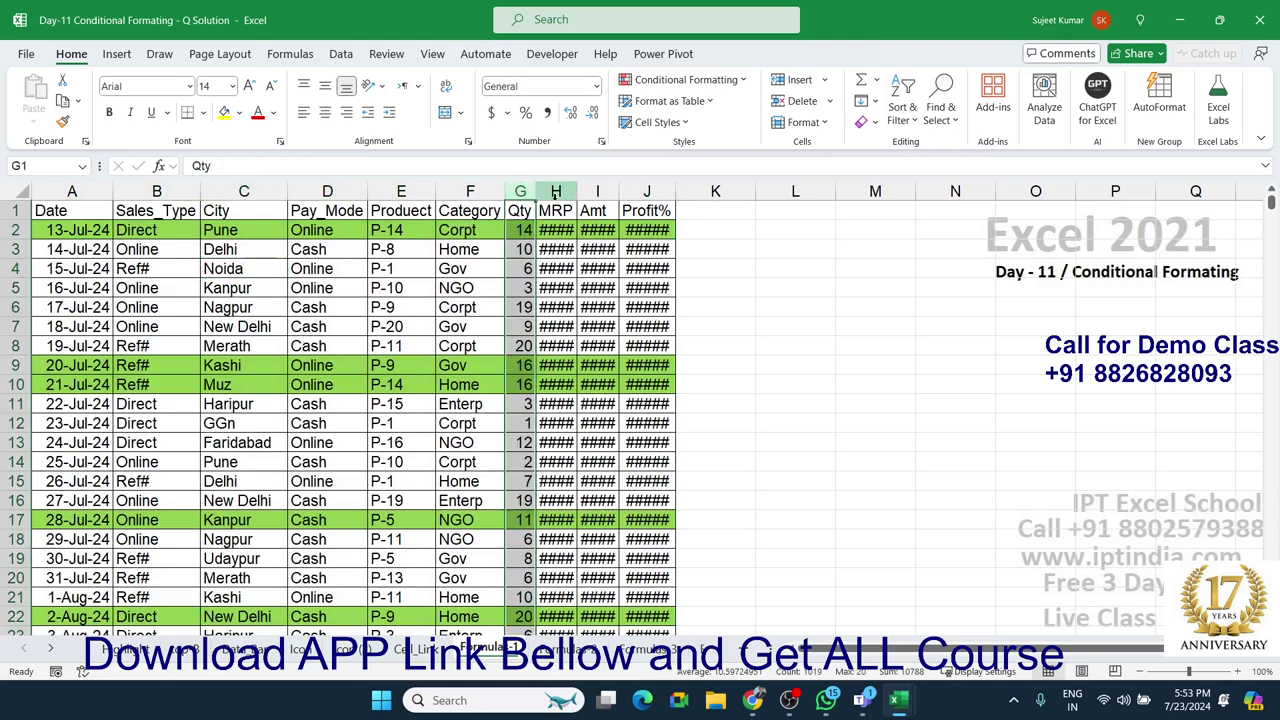
click(556, 191)
key(ctrl+shift+asciitilde)
click(597, 191)
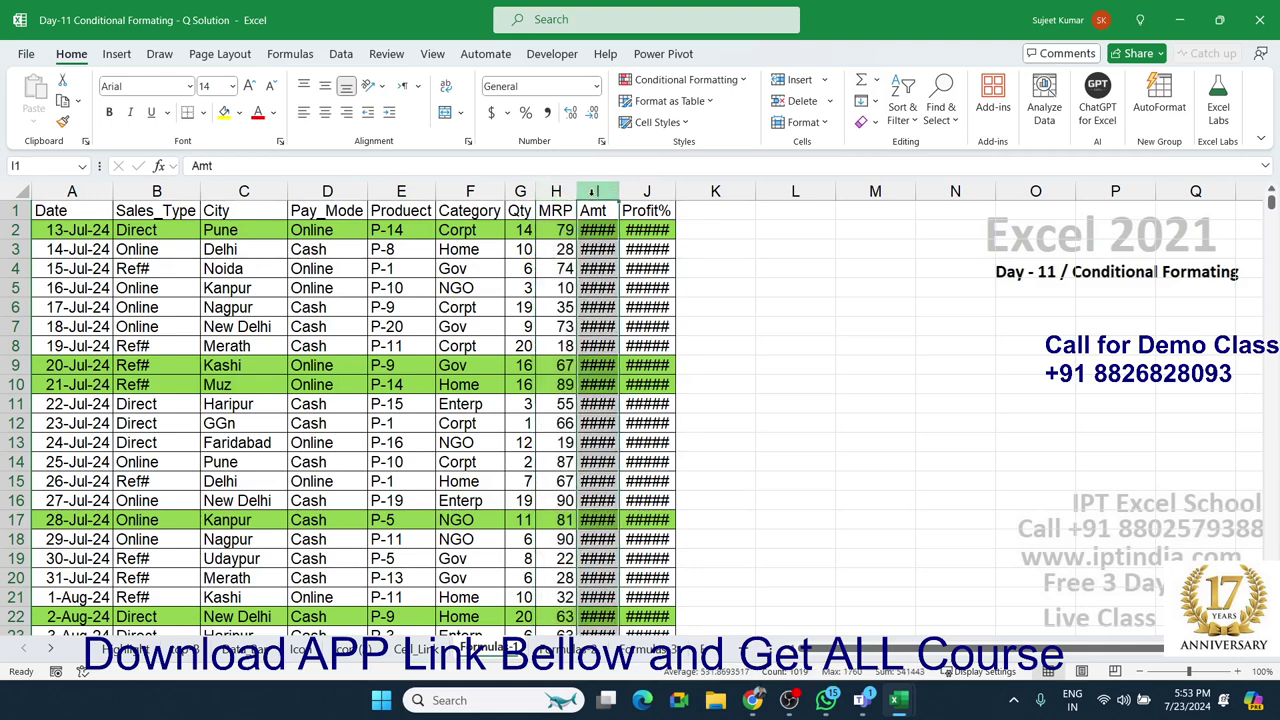
key(ctrl+shift+asciitilde)
click(646, 191)
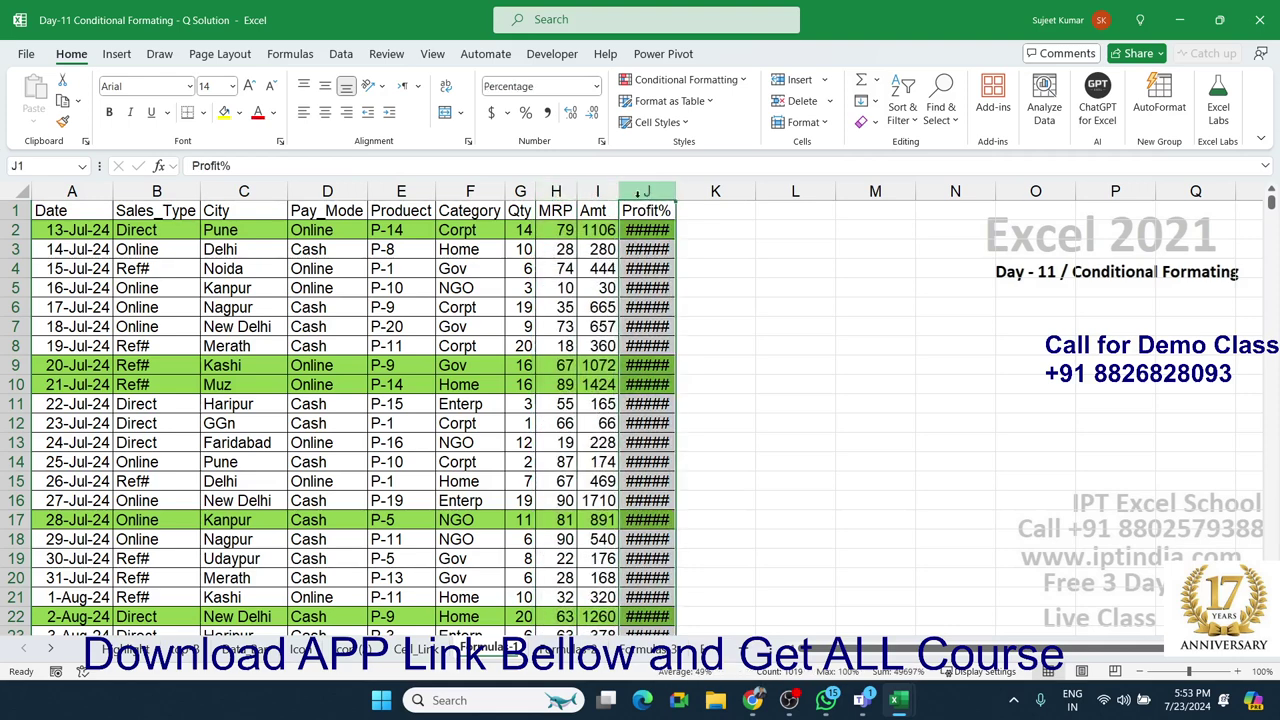
key(ctrl+shift+percent)
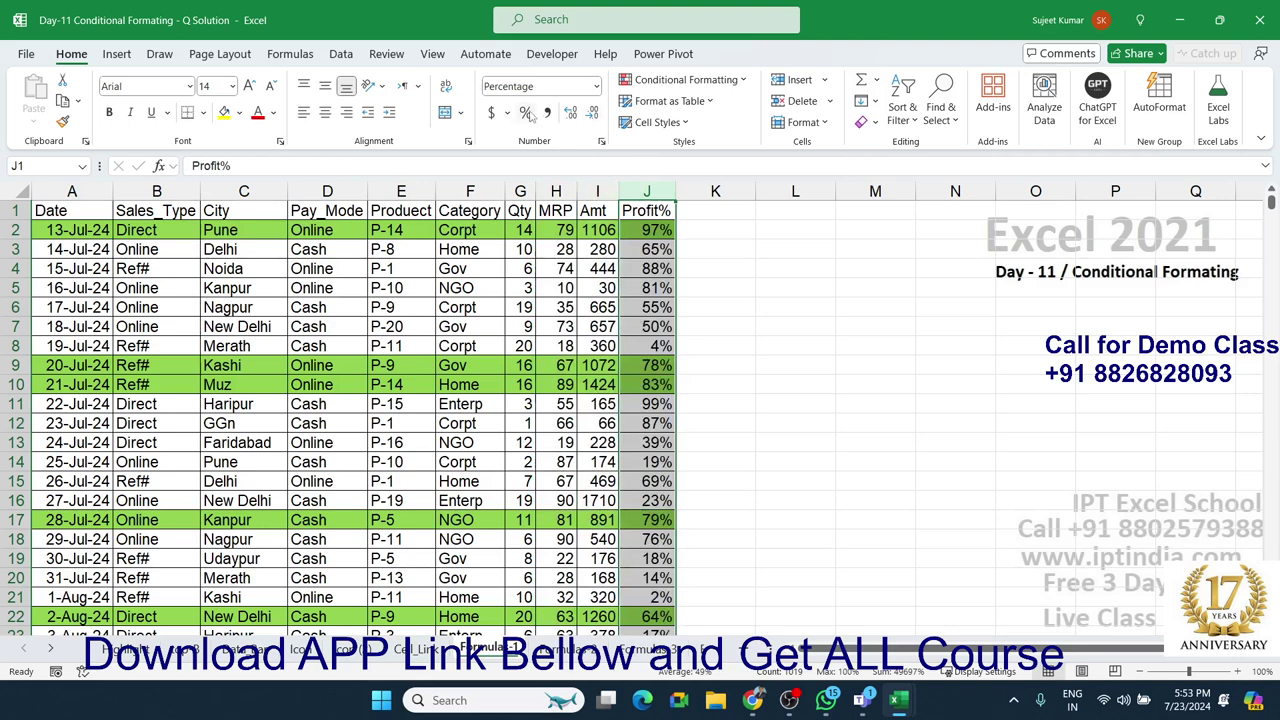
click(78, 230)
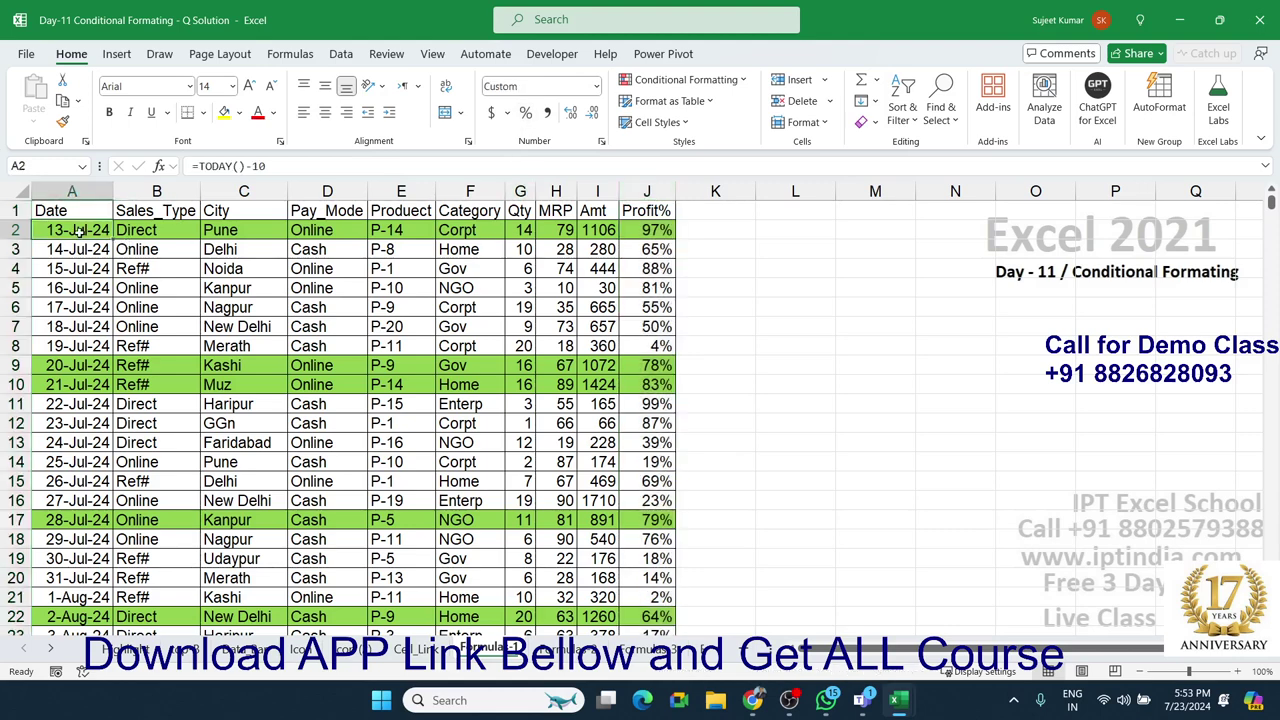